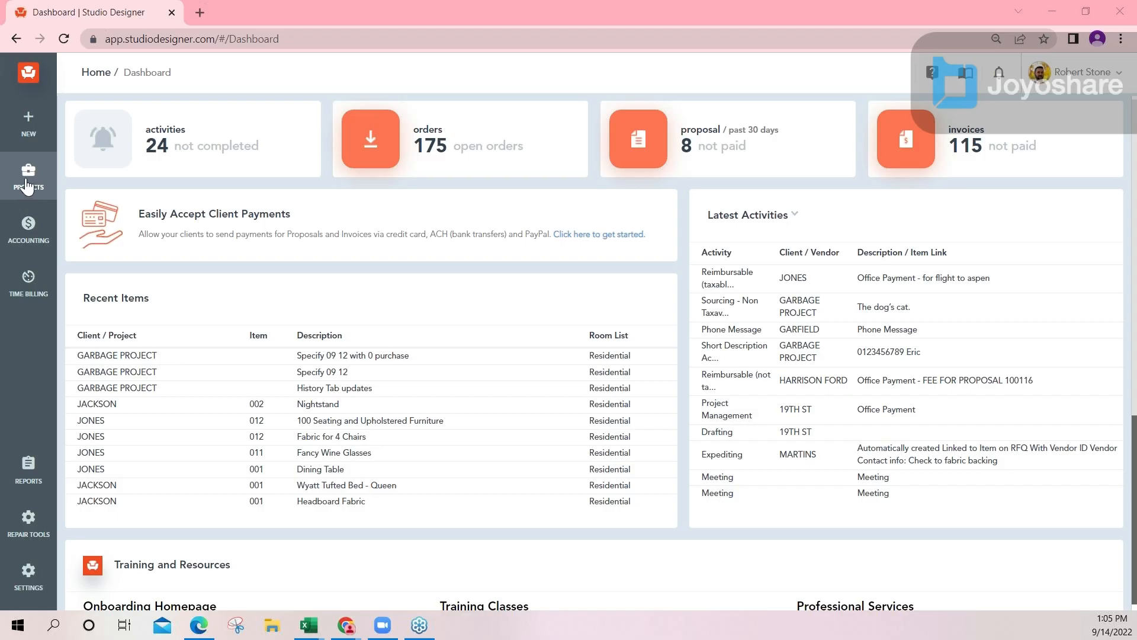
Step: Open the project items list and filter it to the CLINTON client/project
click(29, 188)
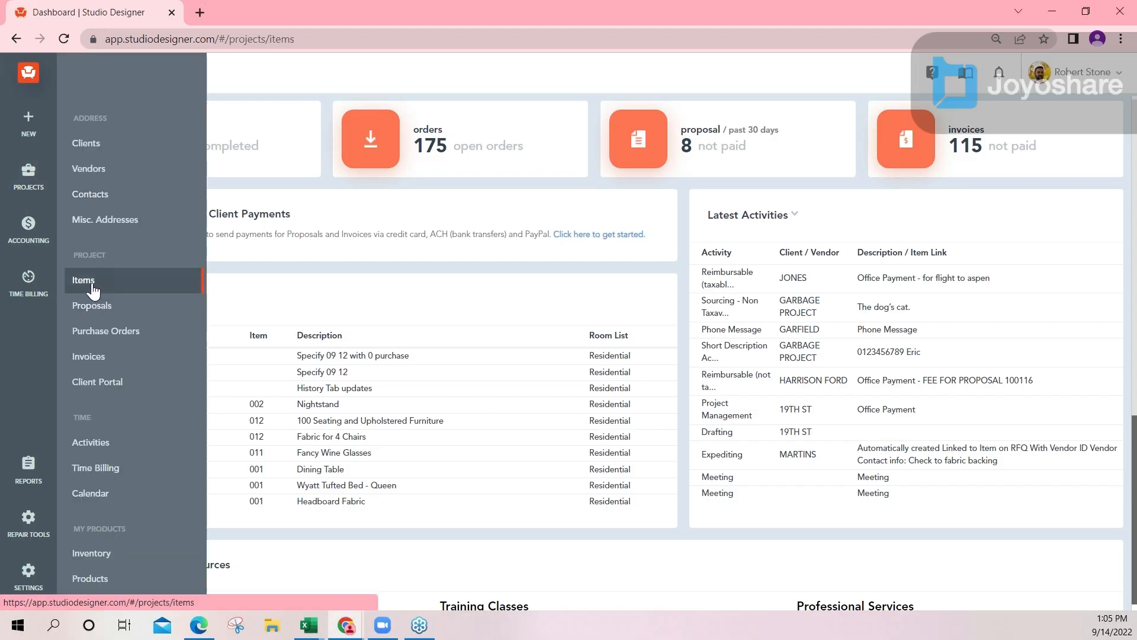
click(86, 280)
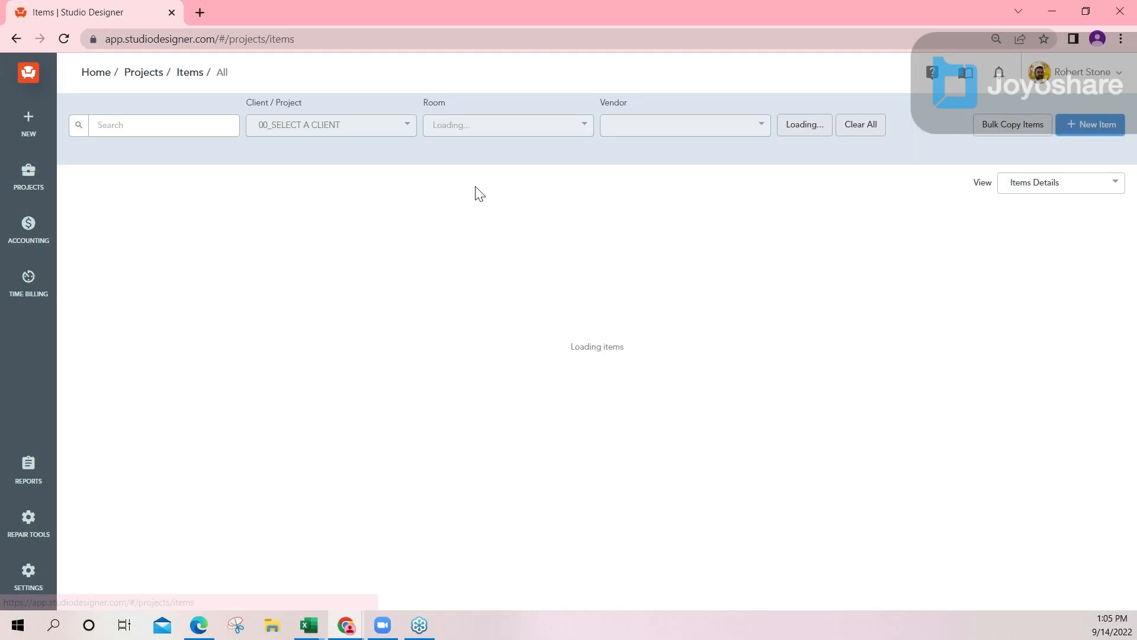
click(407, 132)
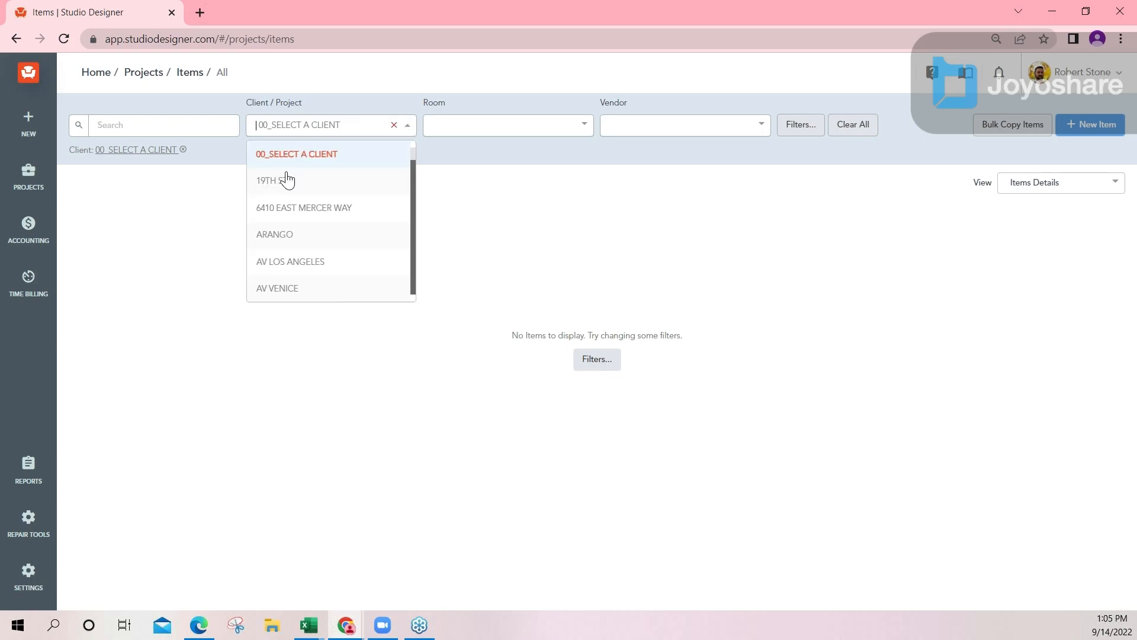
click(290, 188)
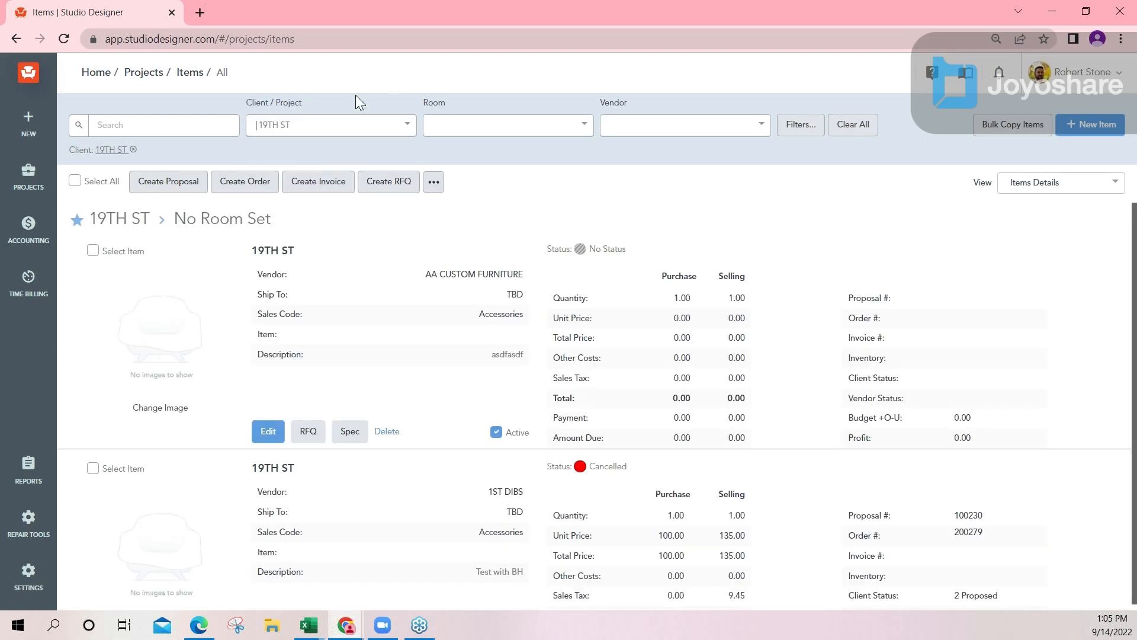
click(350, 131)
scroll(335, 198, down, 4)
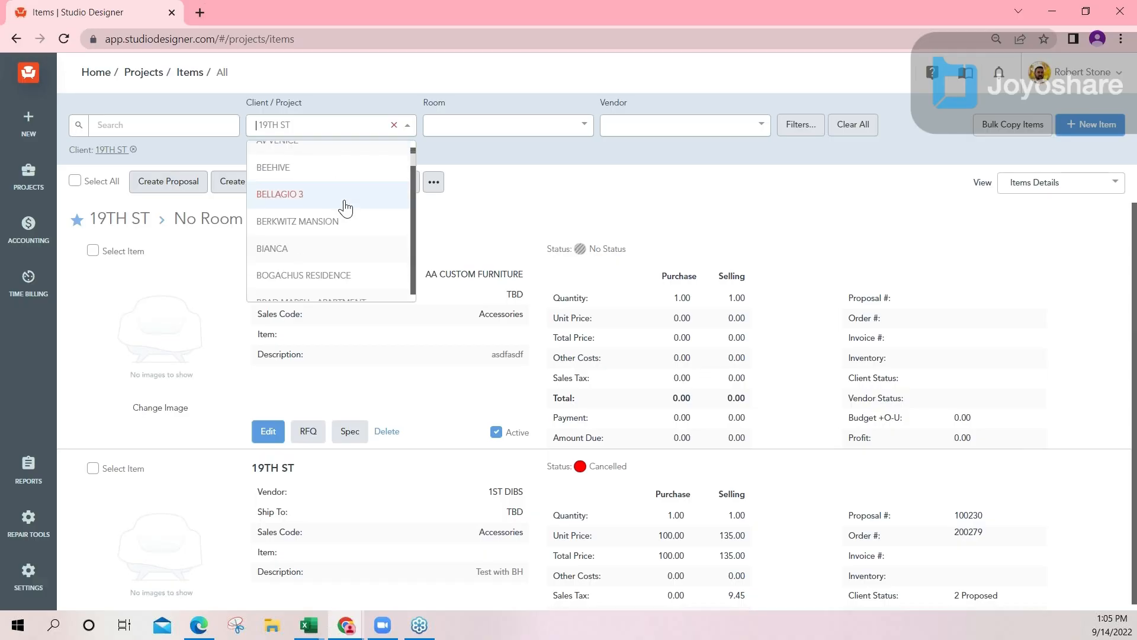
scroll(364, 237, down, 4)
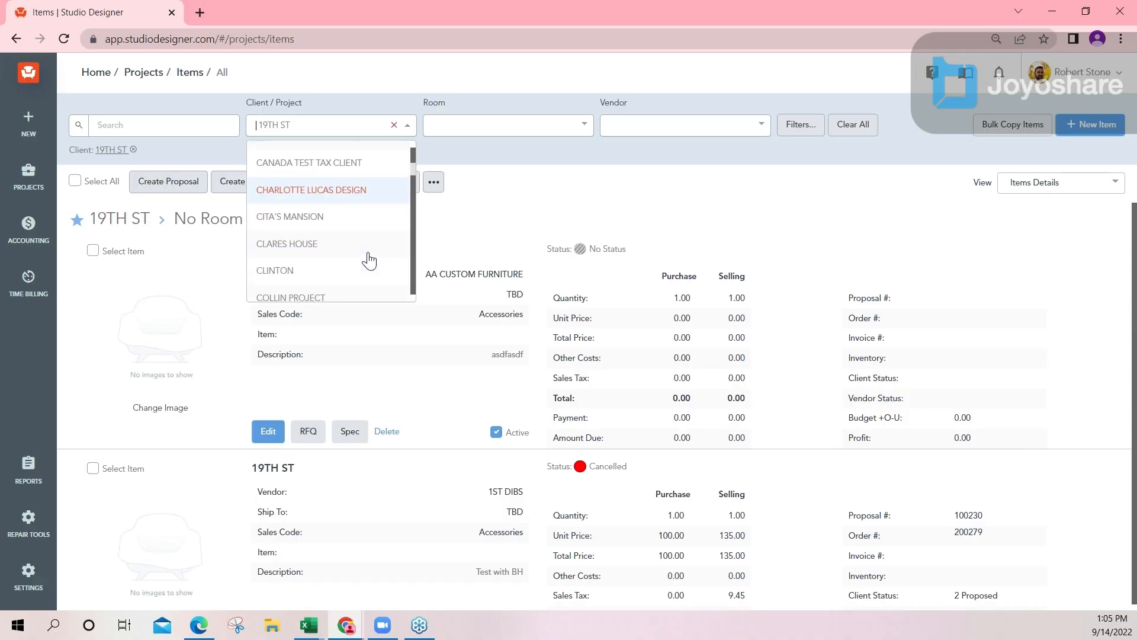
scroll(371, 246, down, 2)
click(314, 195)
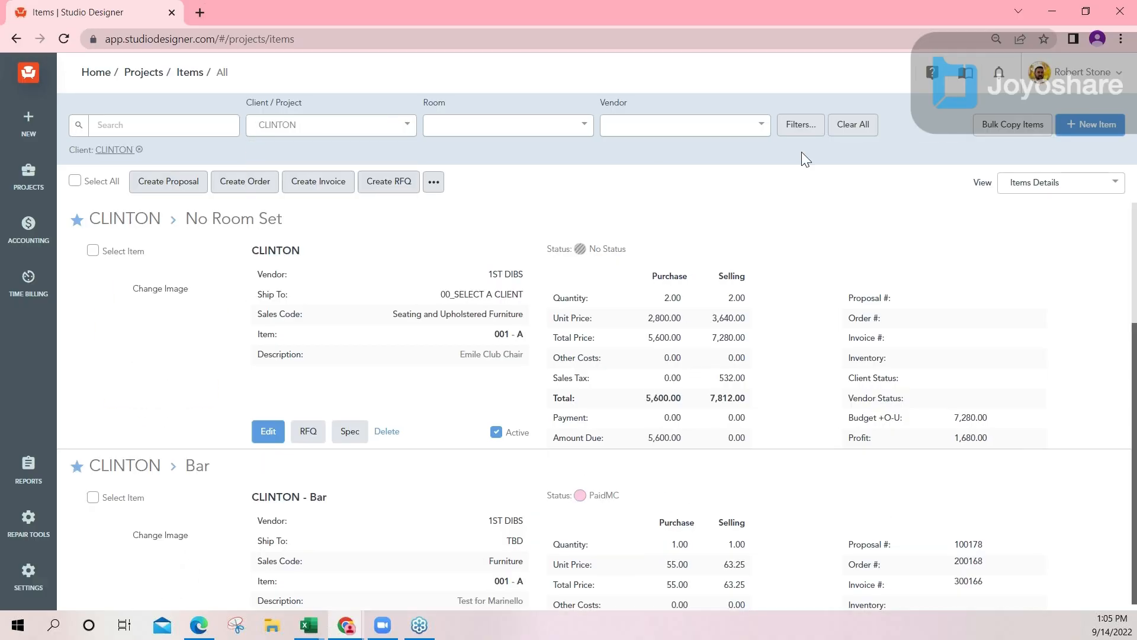
Step: Start a new CLINTON item with vendor 1ST DIBS and the description "Store credit"
click(1093, 125)
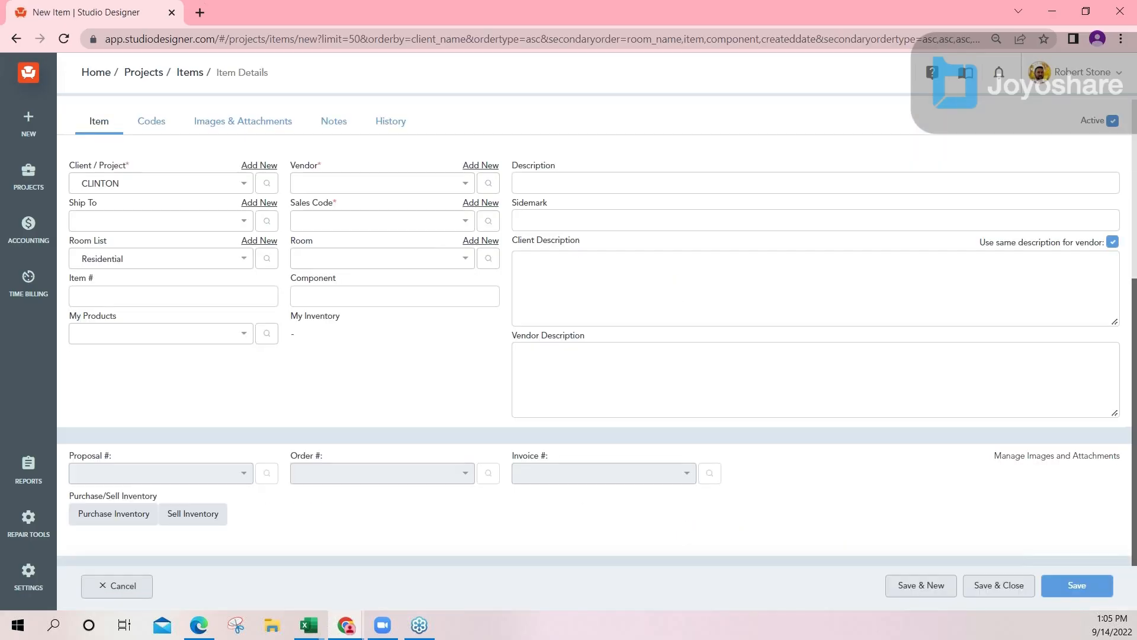
scroll(610, 409, down, 5)
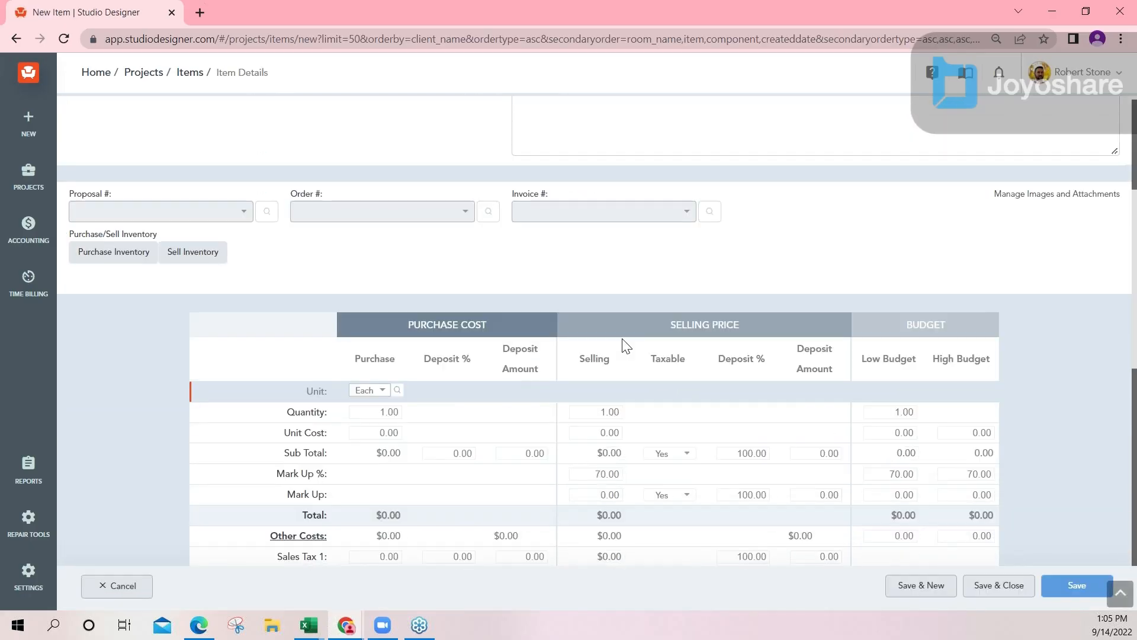
scroll(625, 343, up, 3)
scroll(332, 139, up, 2)
click(325, 182)
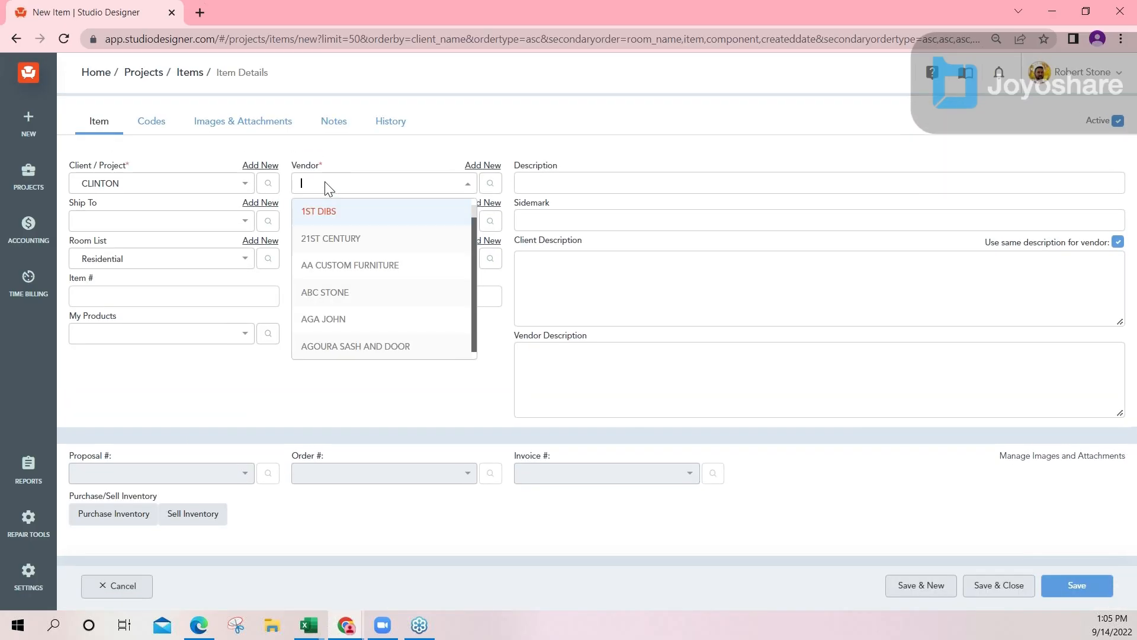
click(328, 213)
click(522, 183)
text(Store credit)
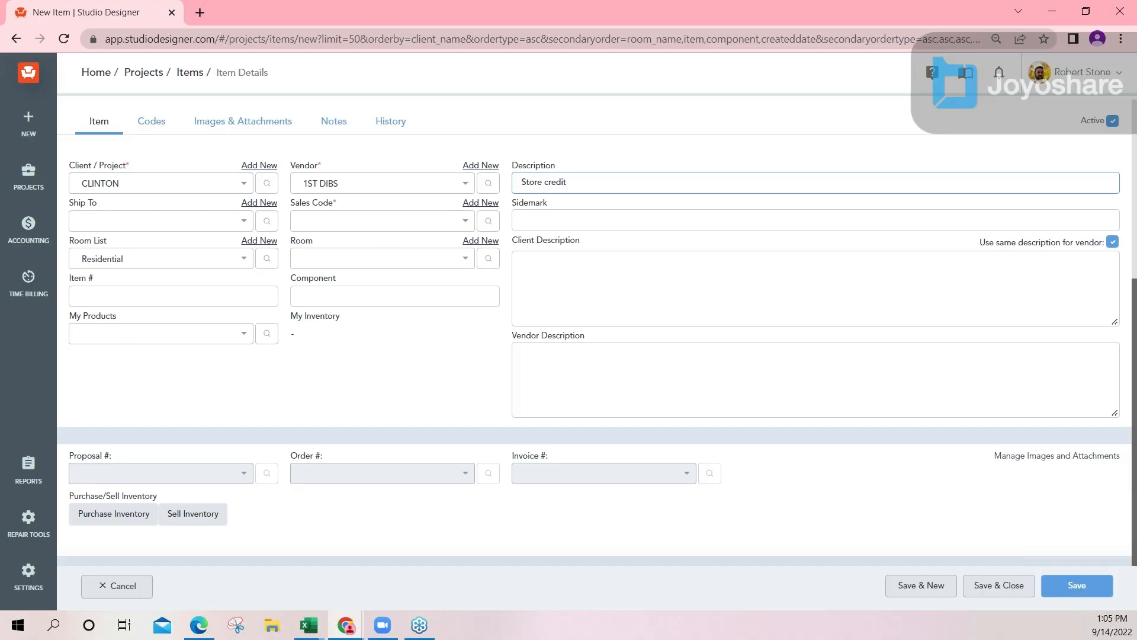
Step: Set the new item's ship-to to CLINTON, its sales code to Furniture and its room to Bar
scroll(416, 356, down, 3)
scroll(427, 246, up, 3)
click(145, 227)
text(clin)
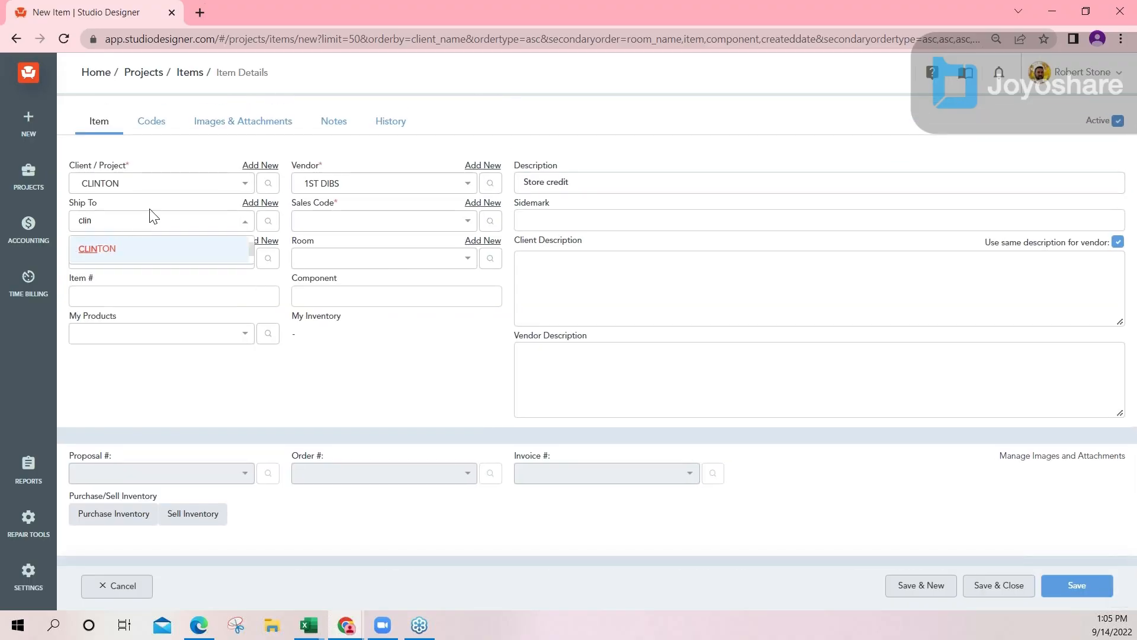
click(112, 248)
click(352, 220)
text(furn)
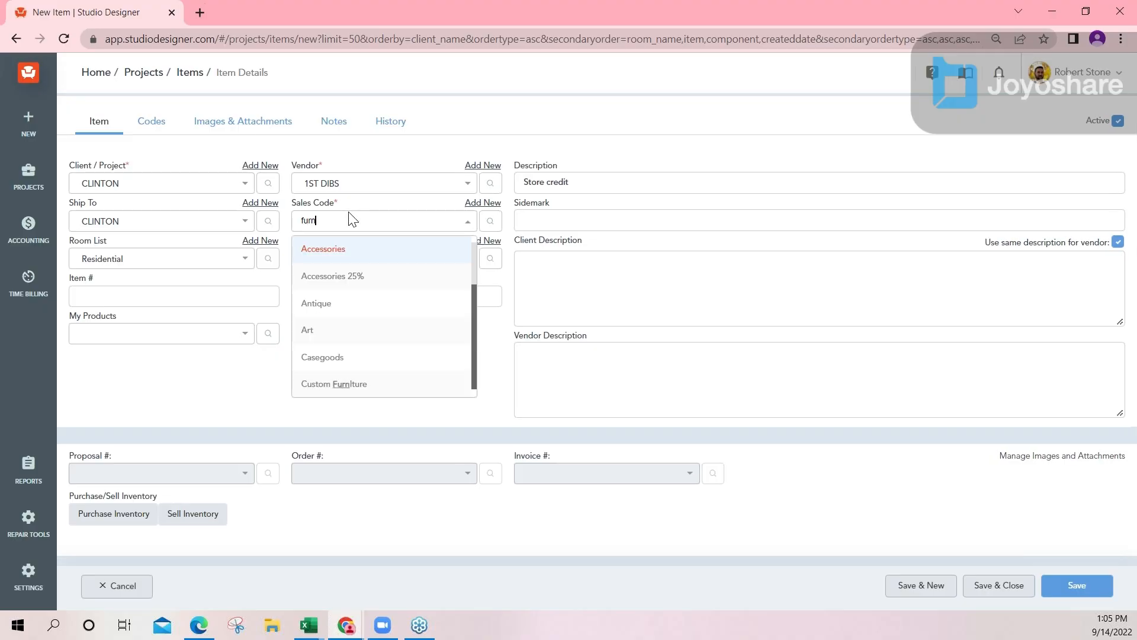
click(356, 249)
click(308, 259)
click(319, 291)
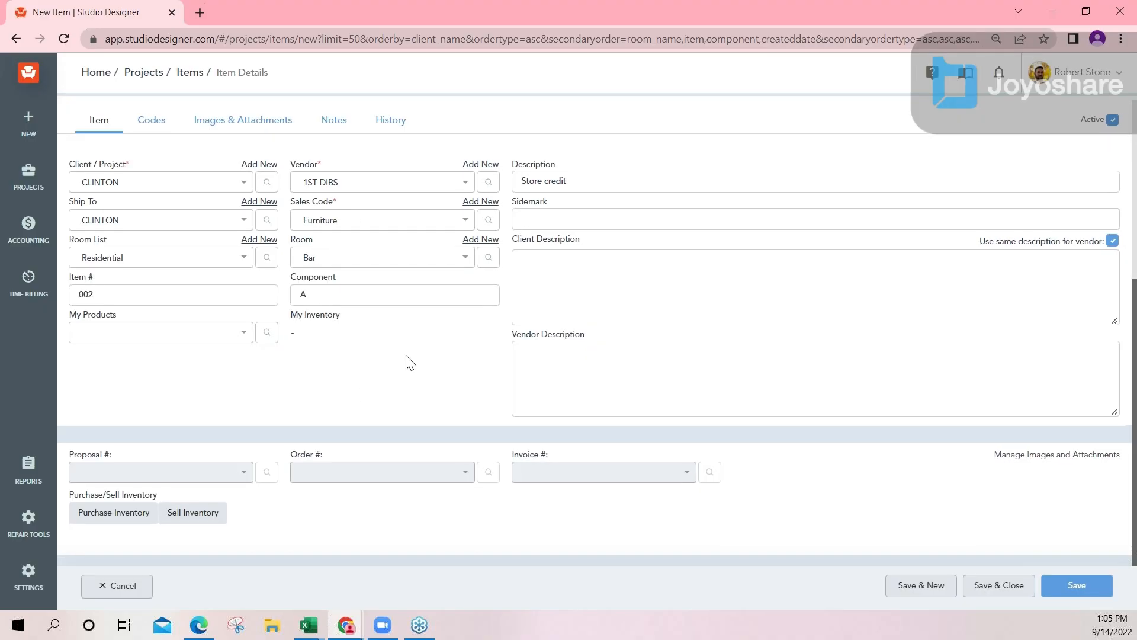
Step: Adjust the new item's code settings to give a 100% purchase deposit
scroll(381, 349, down, 6)
scroll(325, 256, up, 6)
click(152, 121)
click(459, 180)
click(468, 232)
click(98, 122)
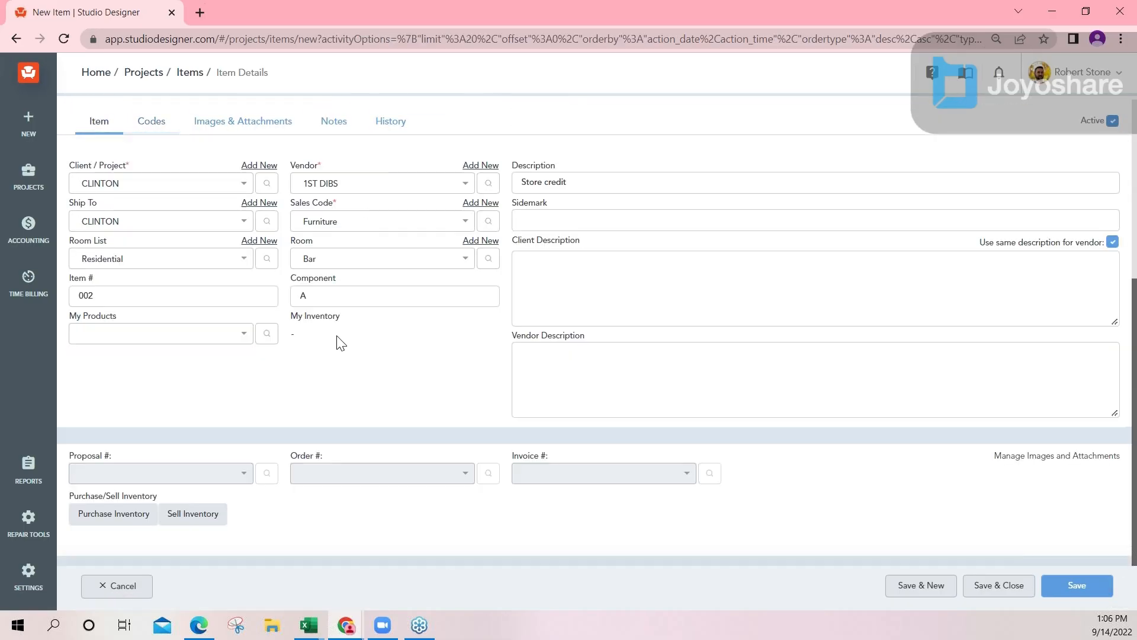
Step: Set the item's purchase unit cost to -5000, then save and close the item
scroll(342, 342, down, 8)
click(374, 250)
key(BackSpace)
text(-5000)
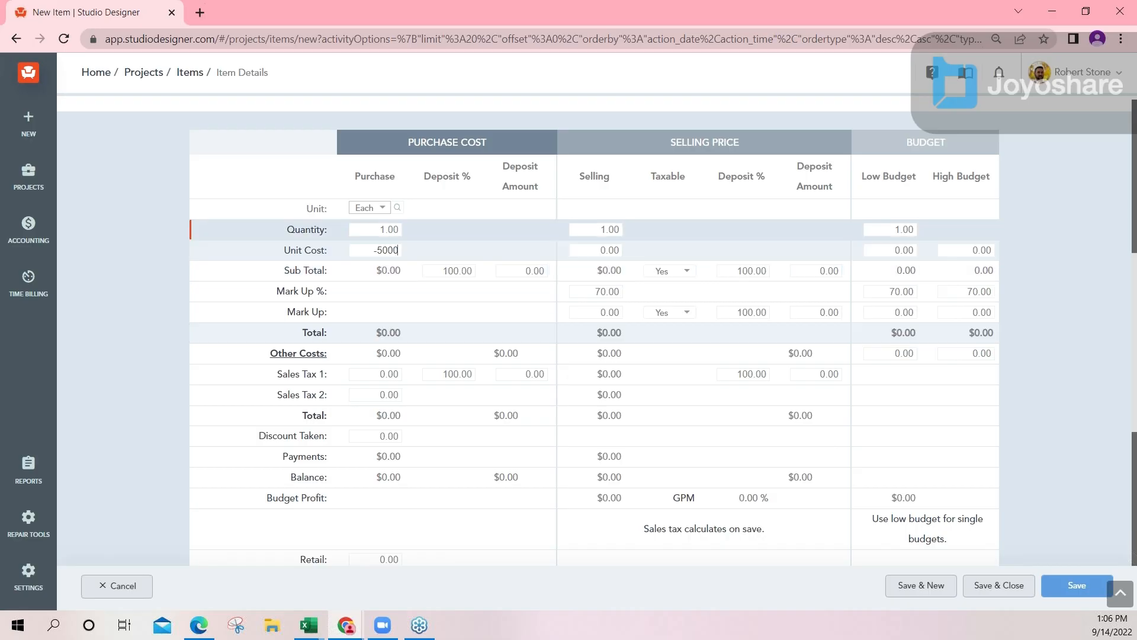
click(381, 230)
click(1008, 585)
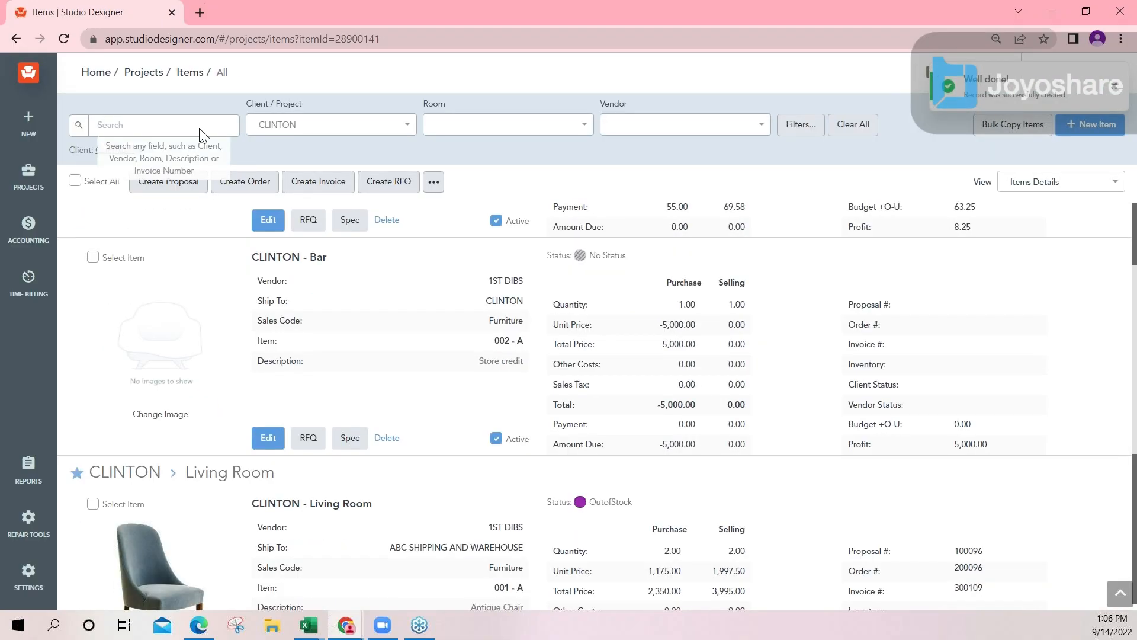
click(94, 259)
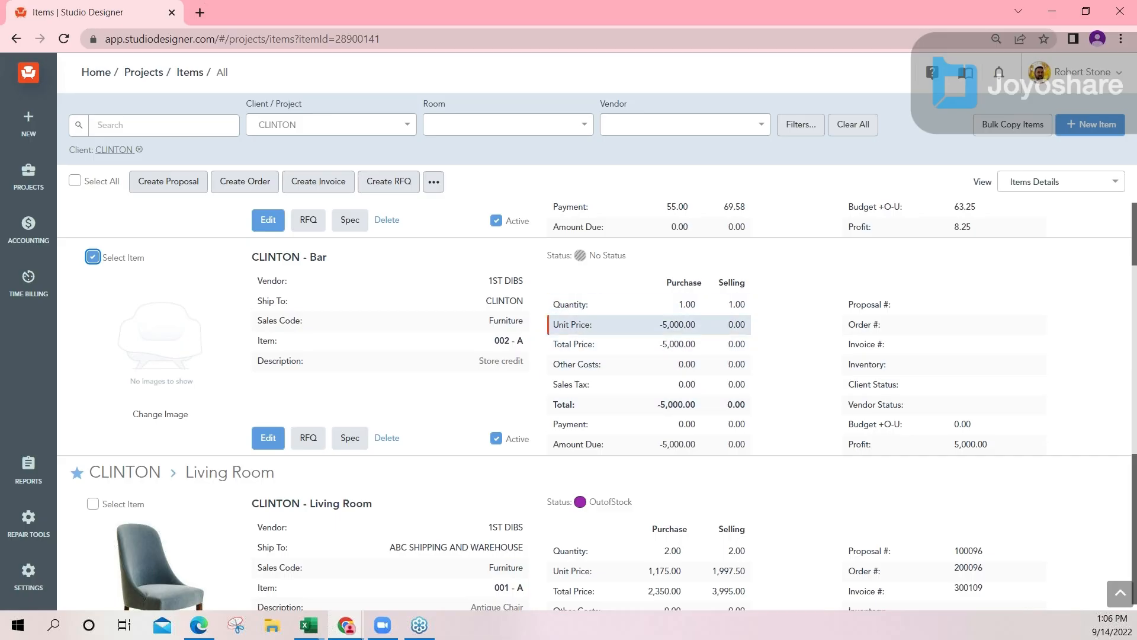
click(274, 440)
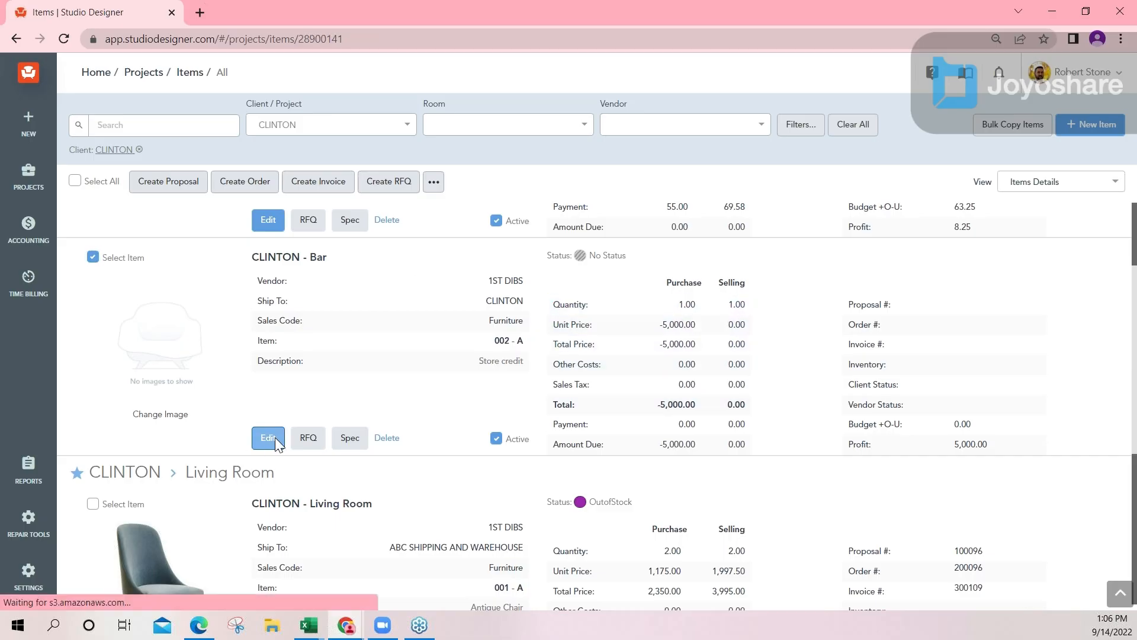
click(522, 349)
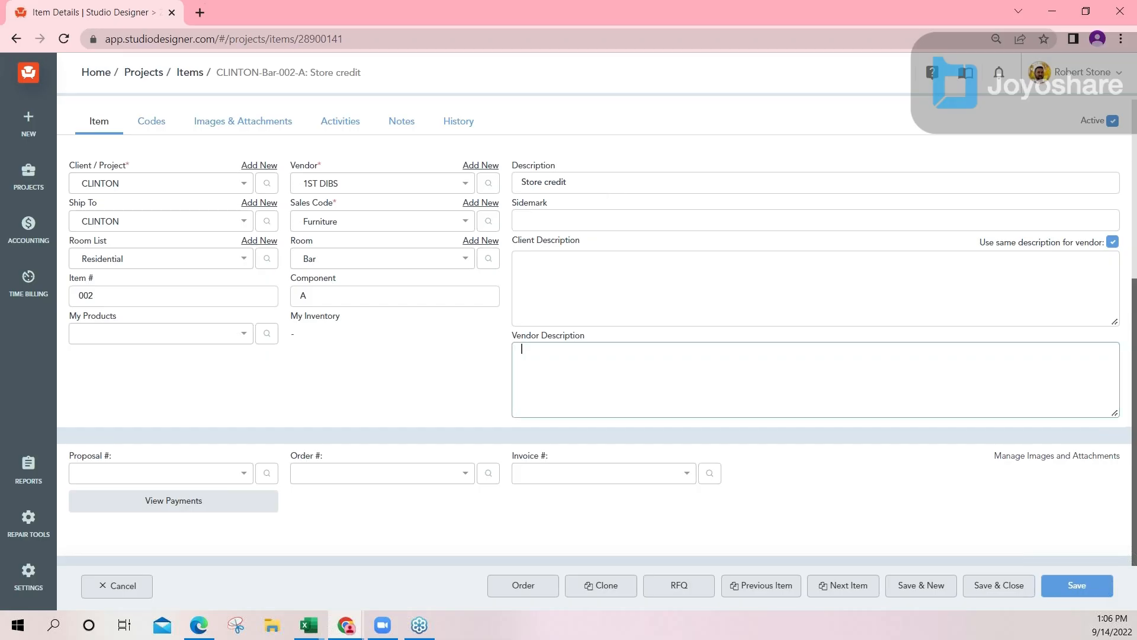
text(Store)
click(122, 586)
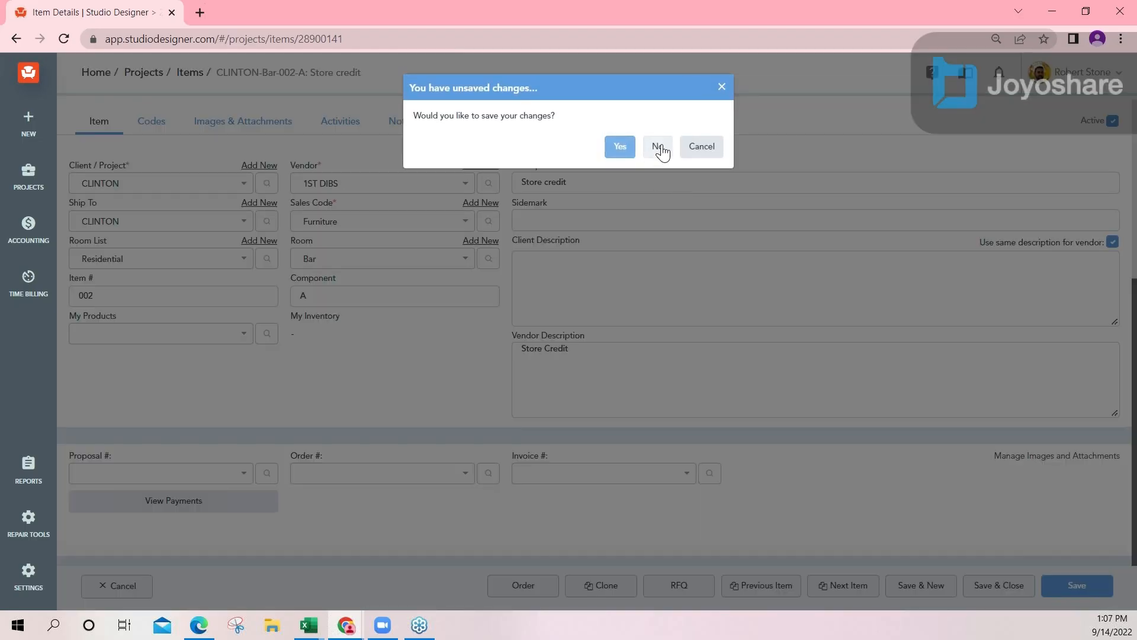
click(659, 146)
Step: Open the accounting General Ledger in a separate browser tab
mouse_move(41, 237)
right_click(114, 350)
click(170, 357)
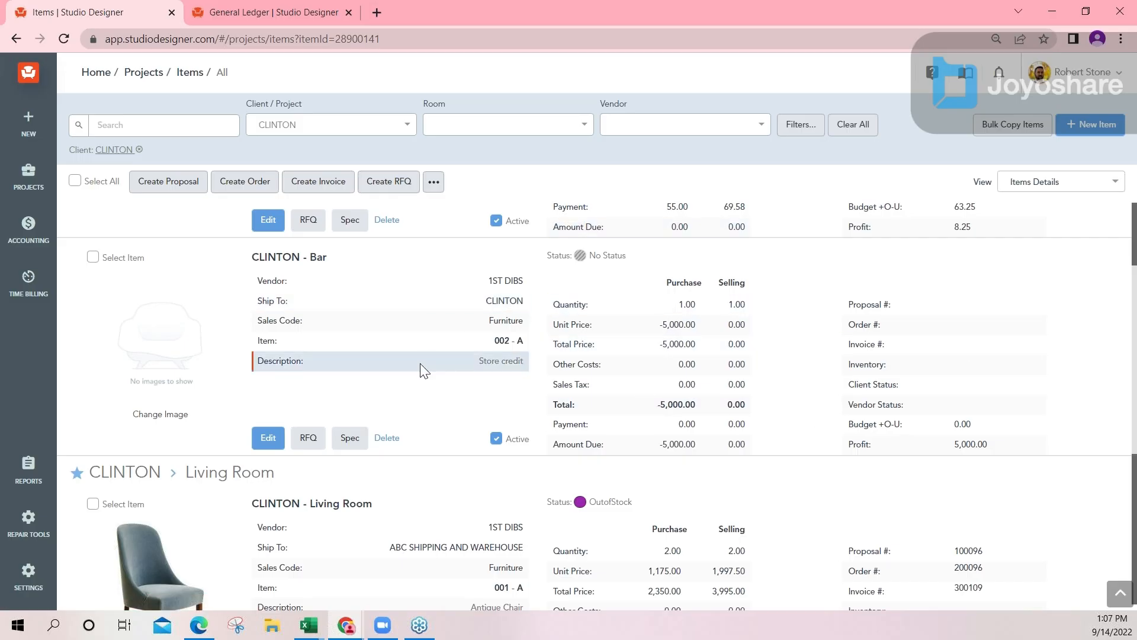
Step: Create a proposal for the Store credit item in the Bar room, then close the proposal
click(93, 257)
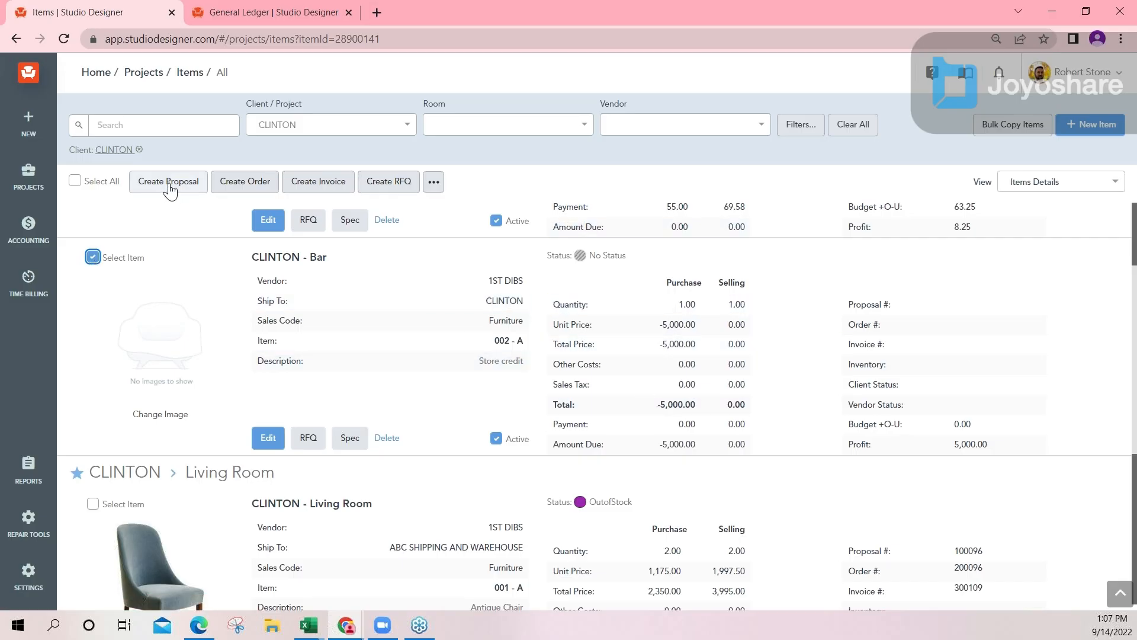
click(175, 189)
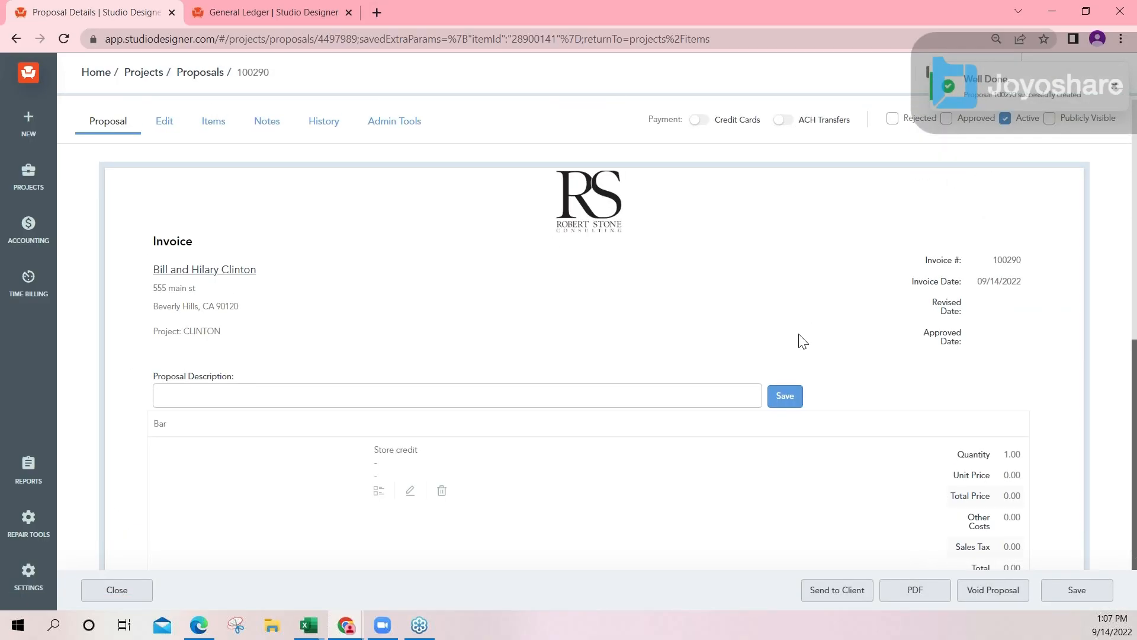
click(116, 590)
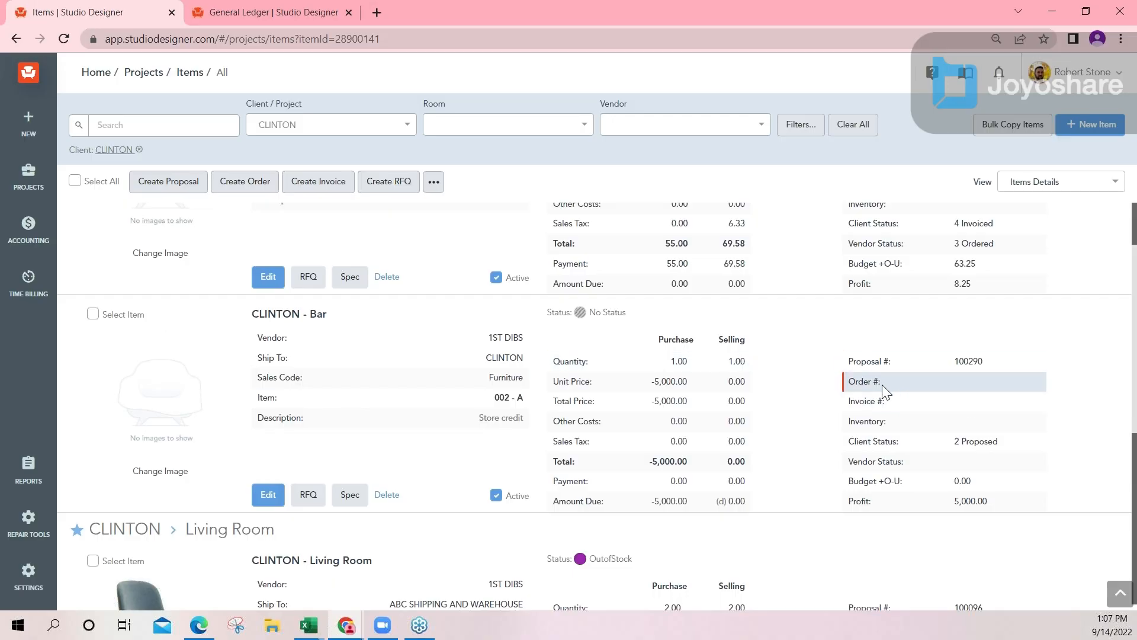
Step: Create an order for the Store credit item, then reopen it from the items list to review its amounts and close it
click(93, 314)
click(242, 183)
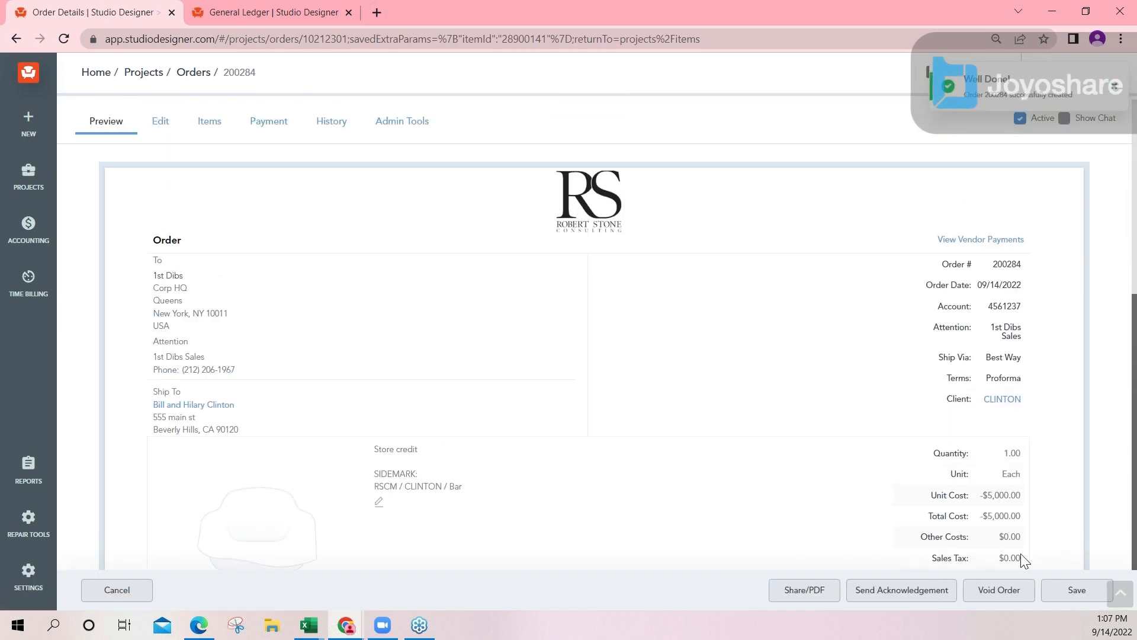
click(105, 591)
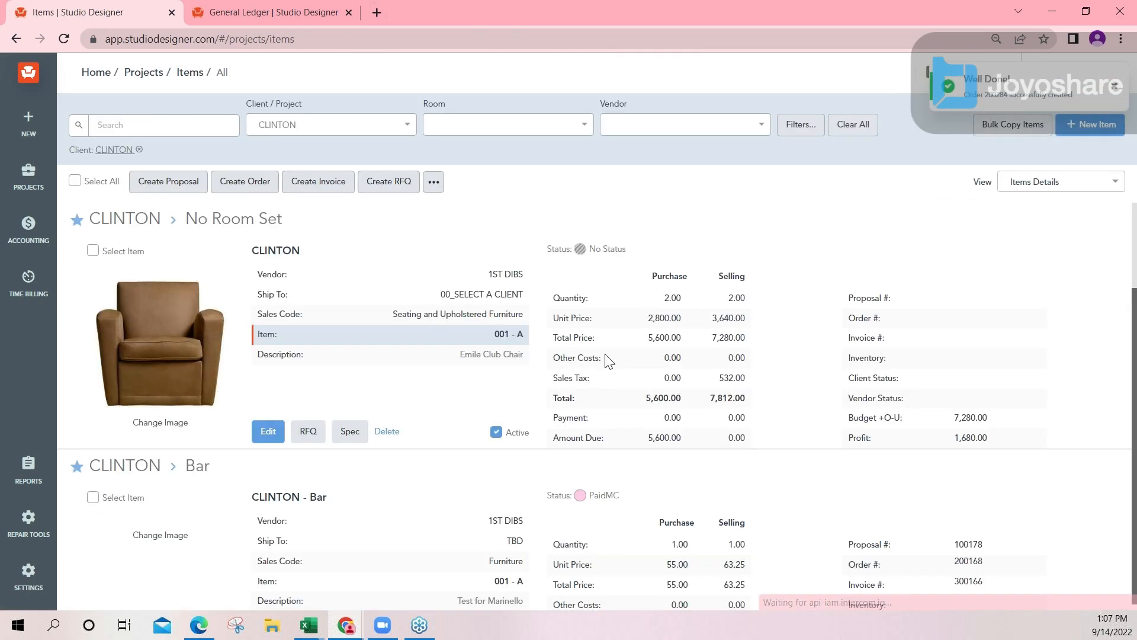
scroll(782, 426, down, 7)
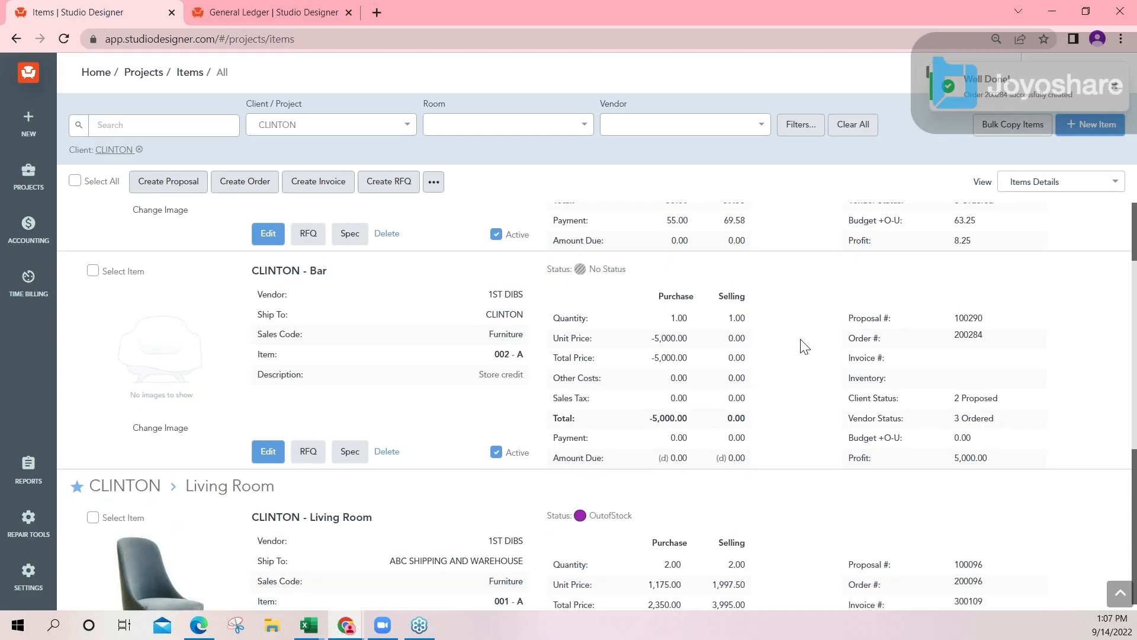
scroll(804, 346, down, 1)
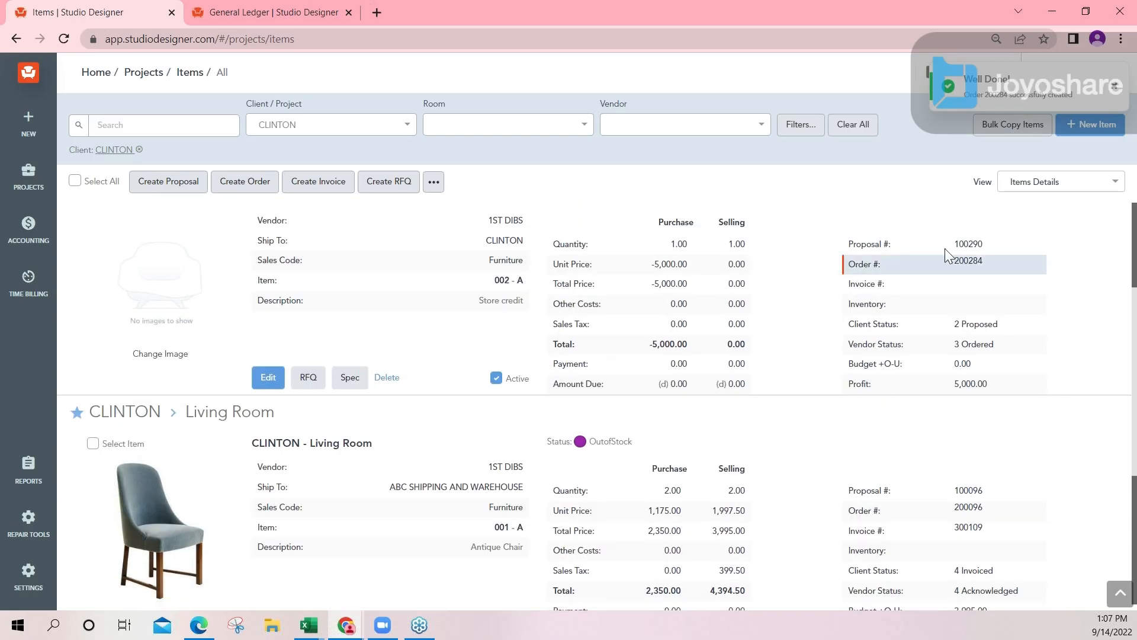
click(971, 268)
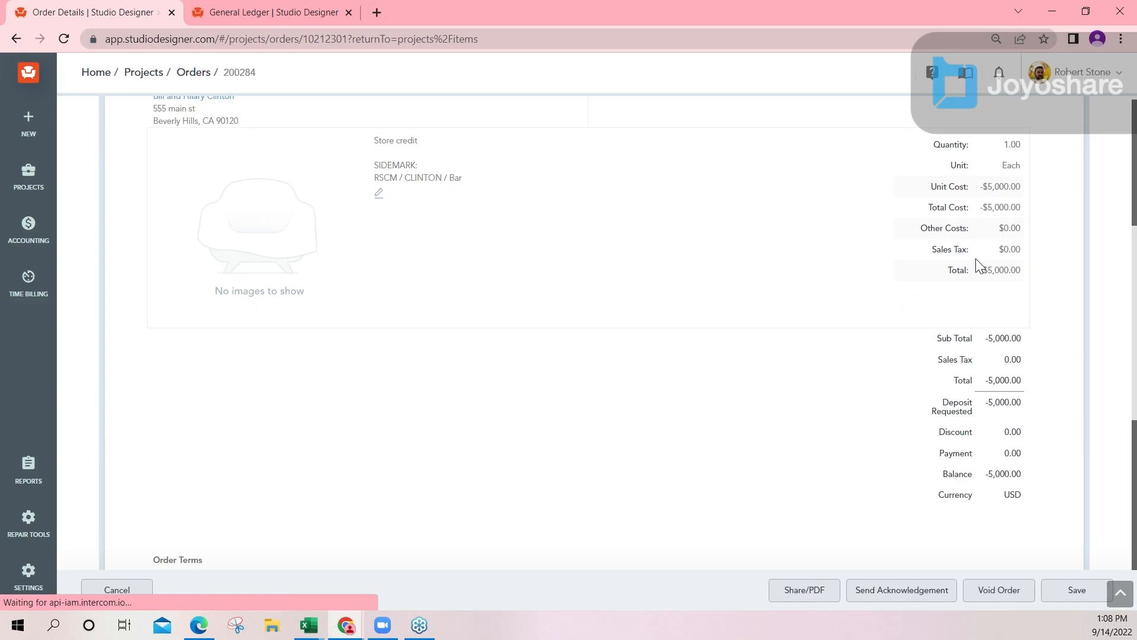
click(124, 591)
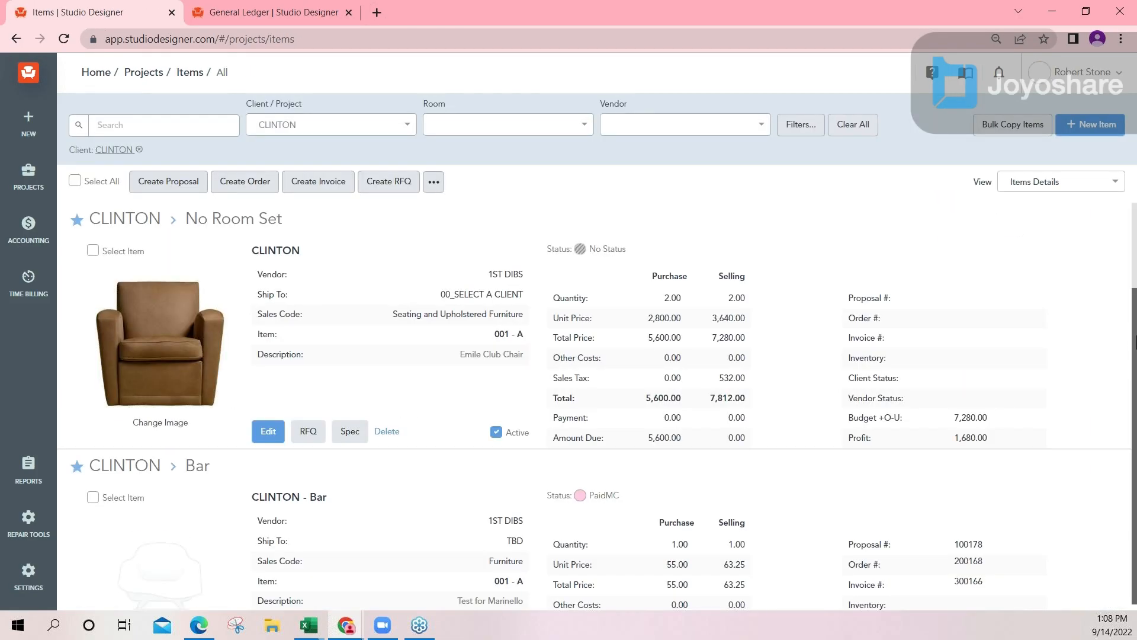
scroll(880, 351, down, 5)
scroll(926, 389, down, 3)
Step: In the second browser tab, generate the 01 Balance Sheet report as a PDF for September 2022
click(261, 12)
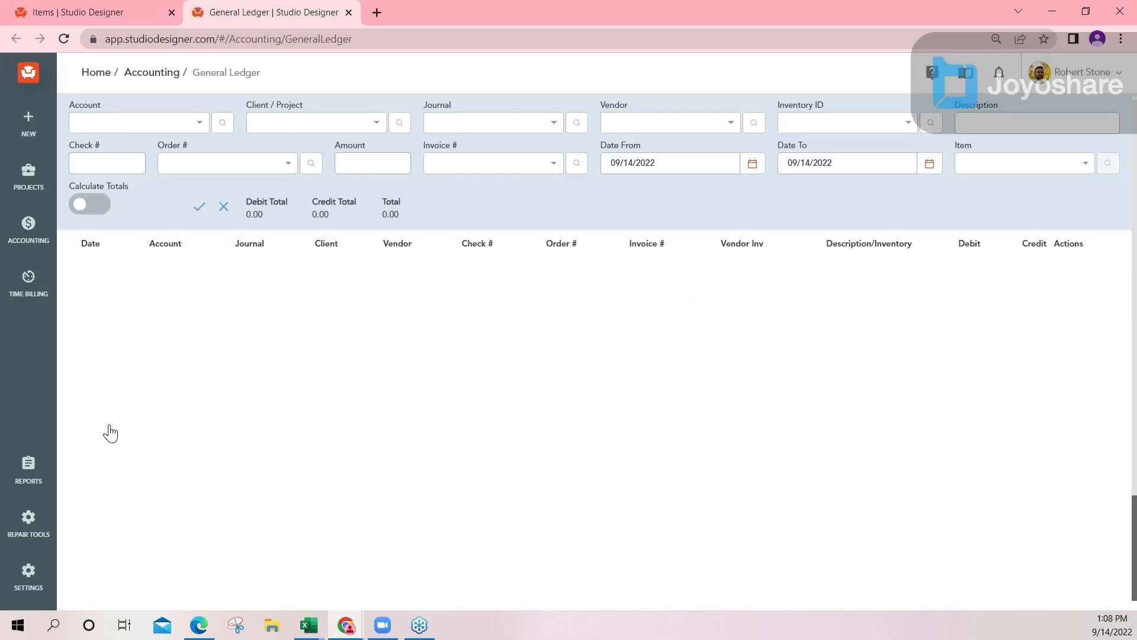
click(28, 471)
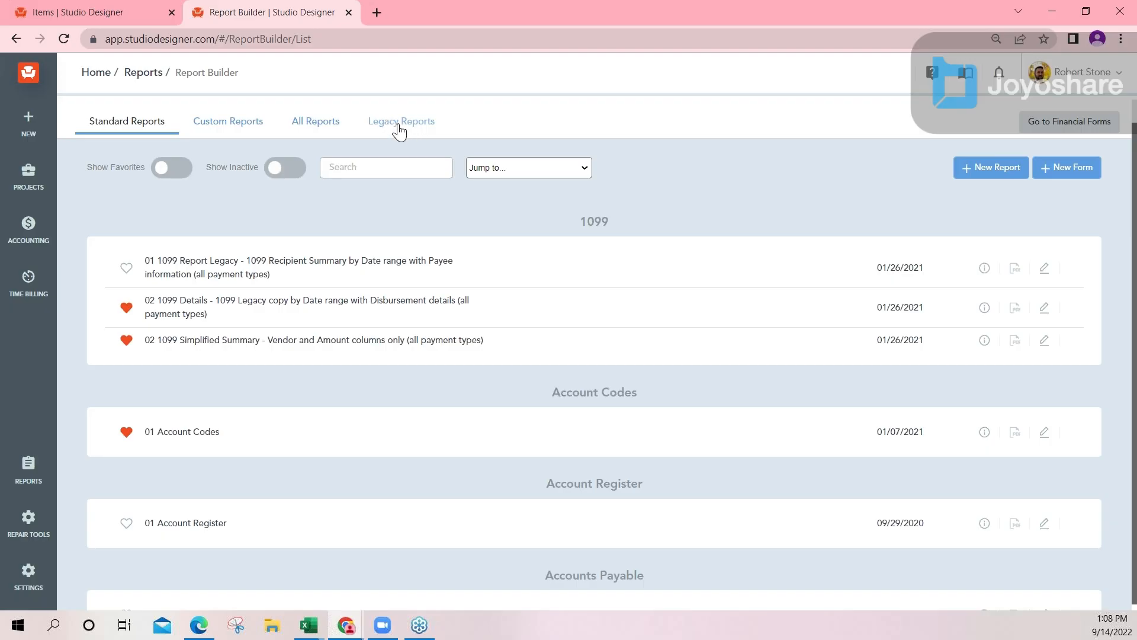
click(389, 135)
click(548, 217)
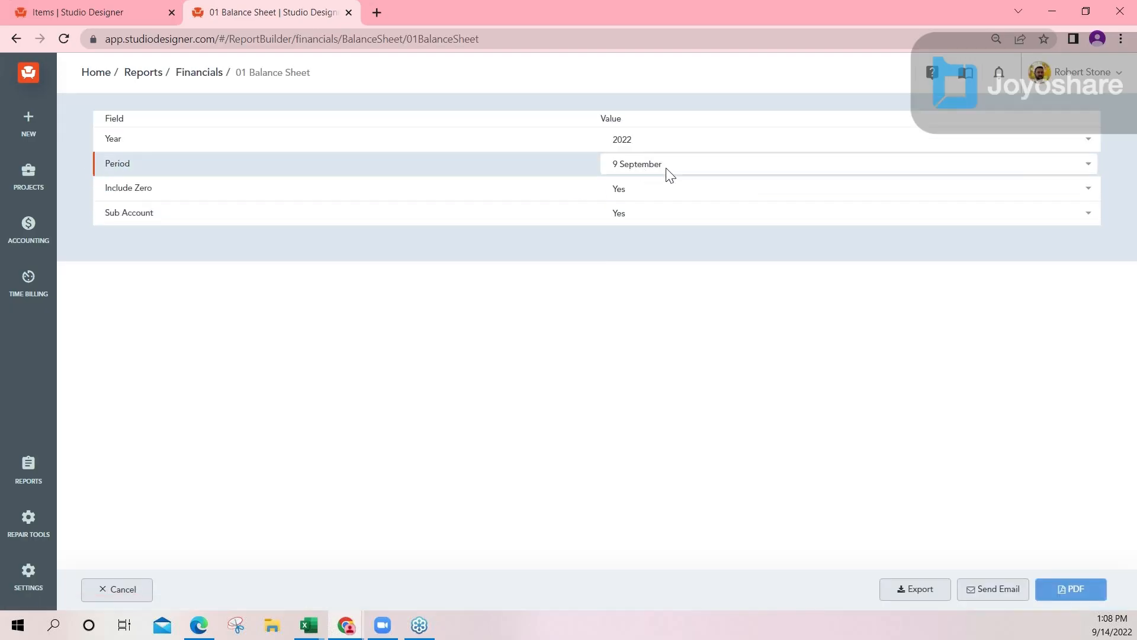
click(1073, 590)
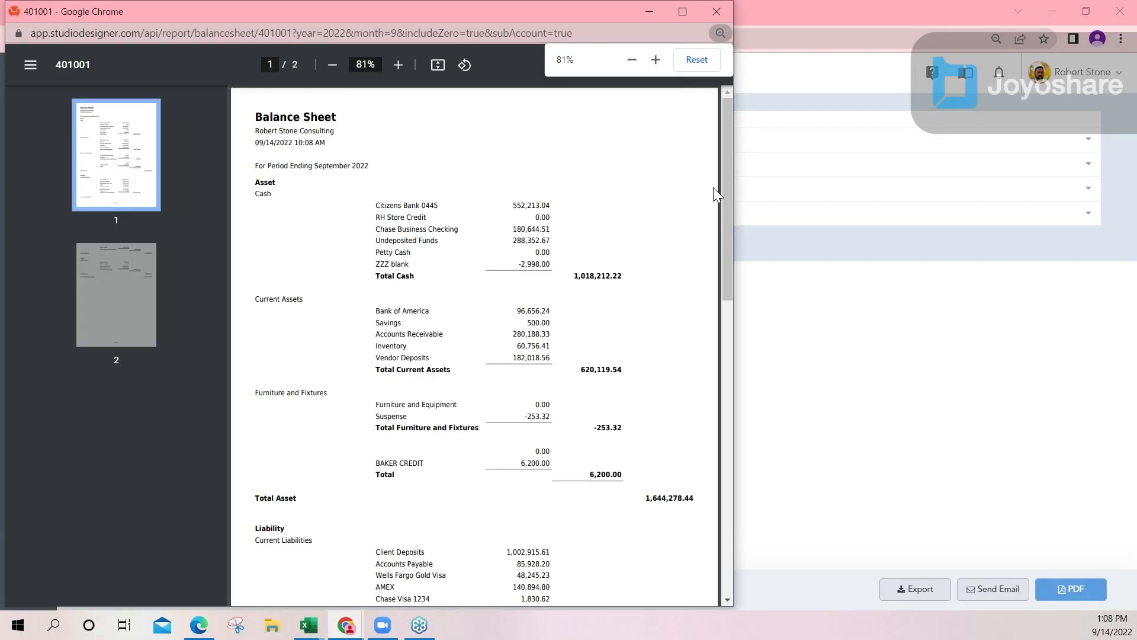
Step: Examine the Vendor Deposits and Client Deposits lines on the widened balance sheet report, then close the report window
drag(734, 181, 856, 187)
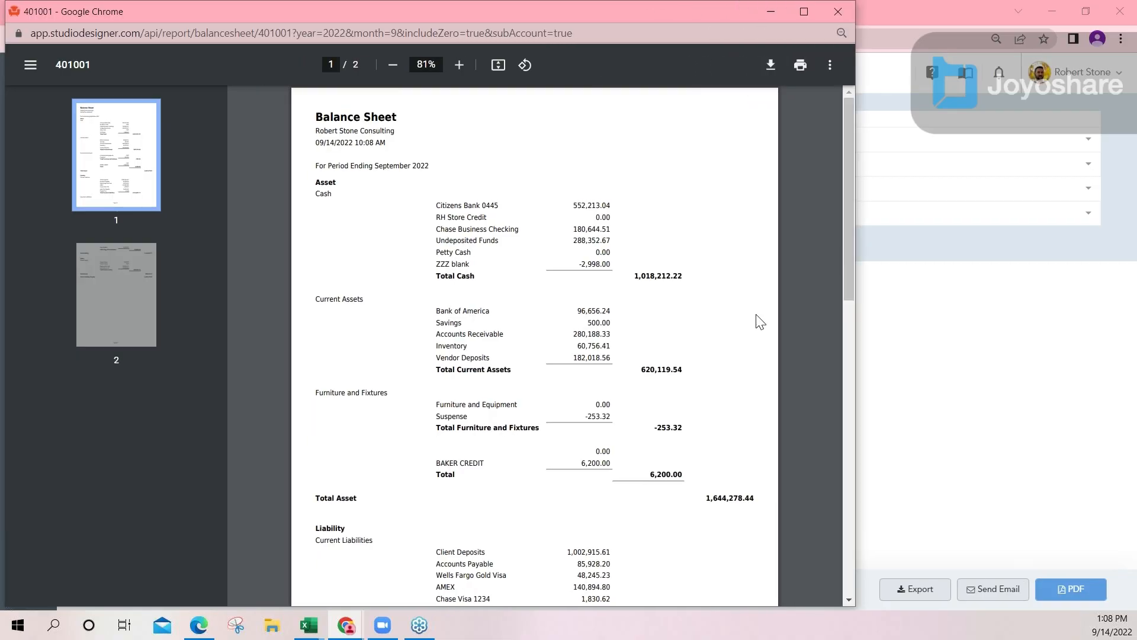
scroll(628, 315, down, 1)
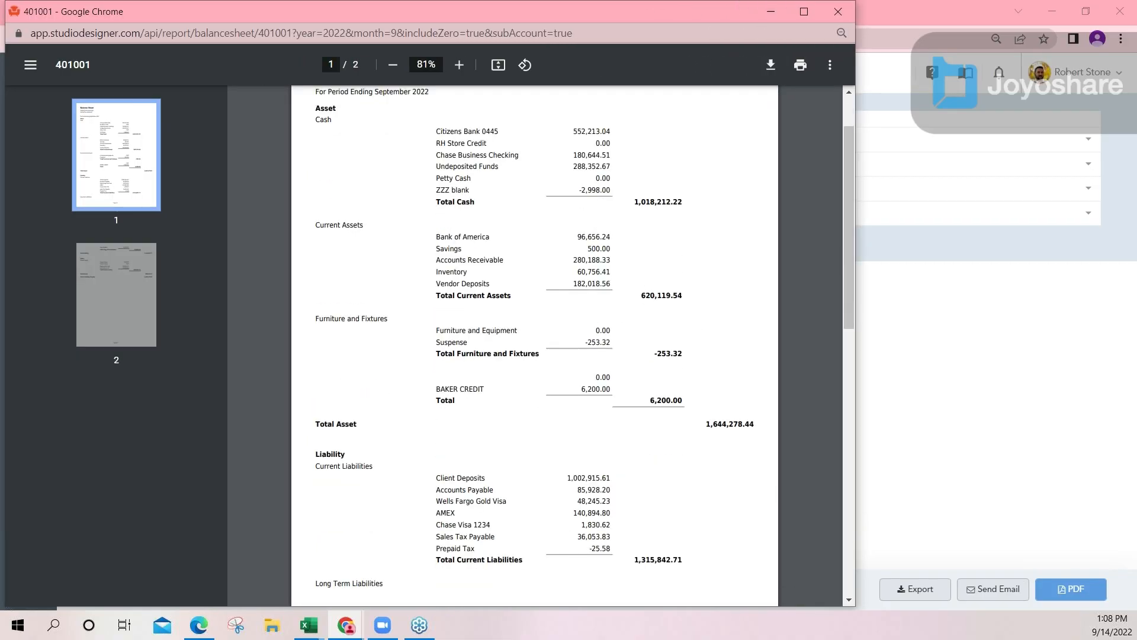
drag(575, 284, 611, 285)
click(599, 284)
drag(566, 478, 609, 478)
click(553, 482)
drag(608, 477, 436, 479)
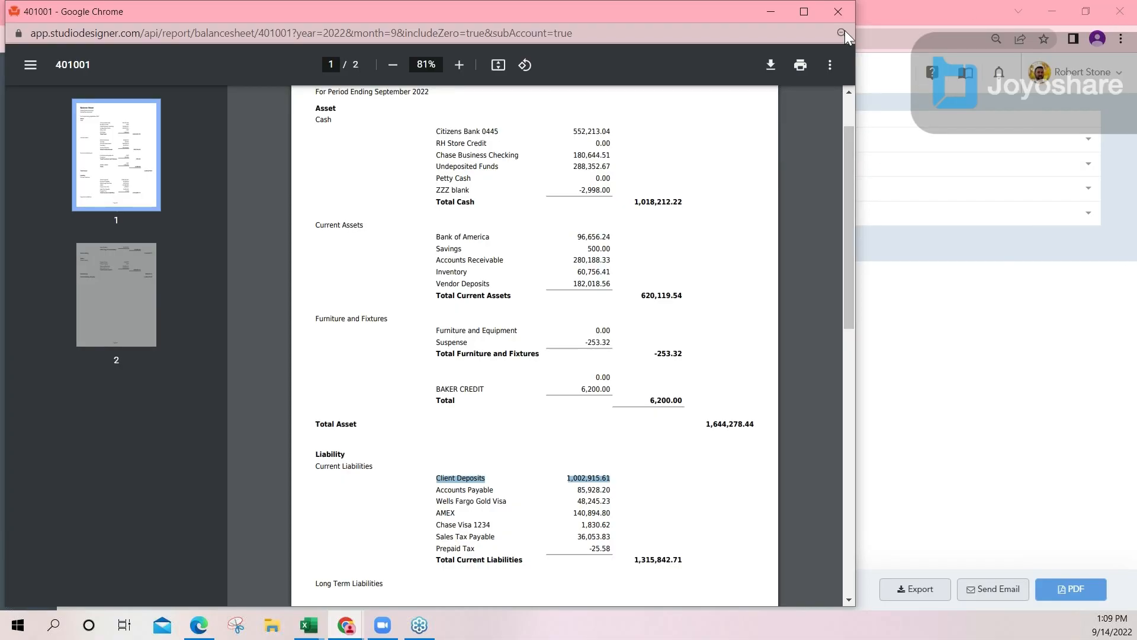
click(837, 11)
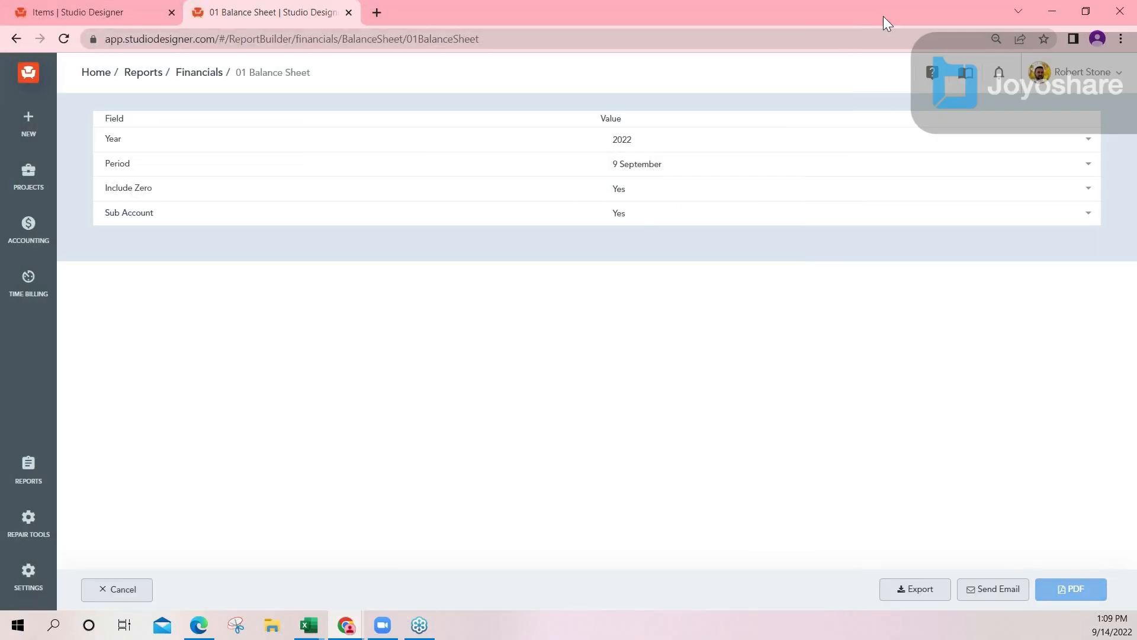
Step: In accounting Money Out, select Chase Business Checking as the cash account and start a new office payment
click(98, 10)
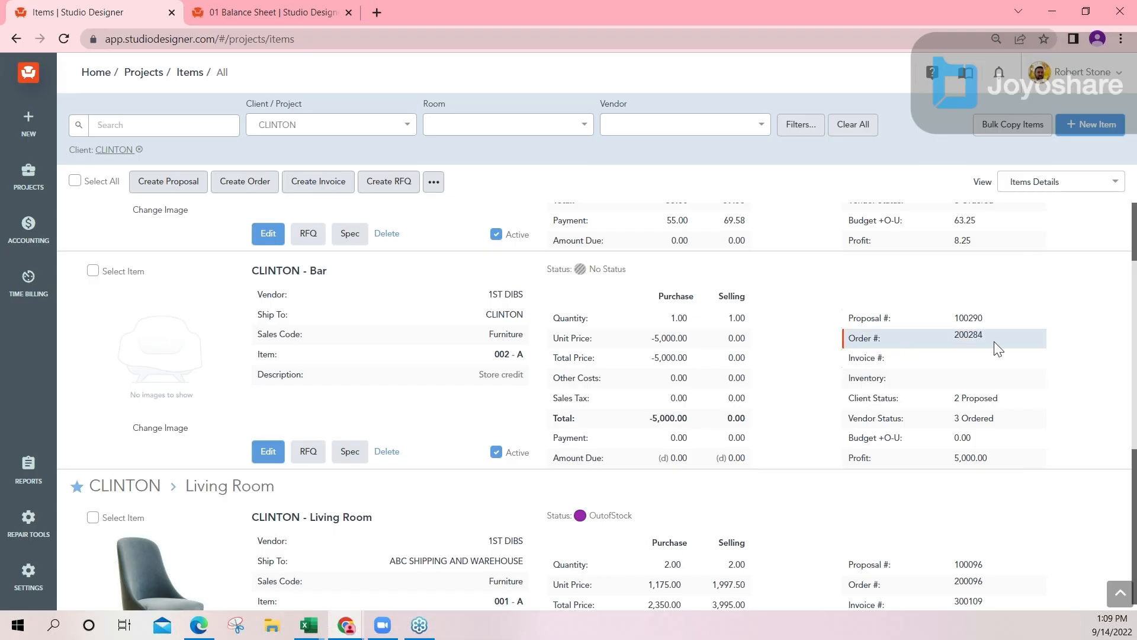
click(250, 13)
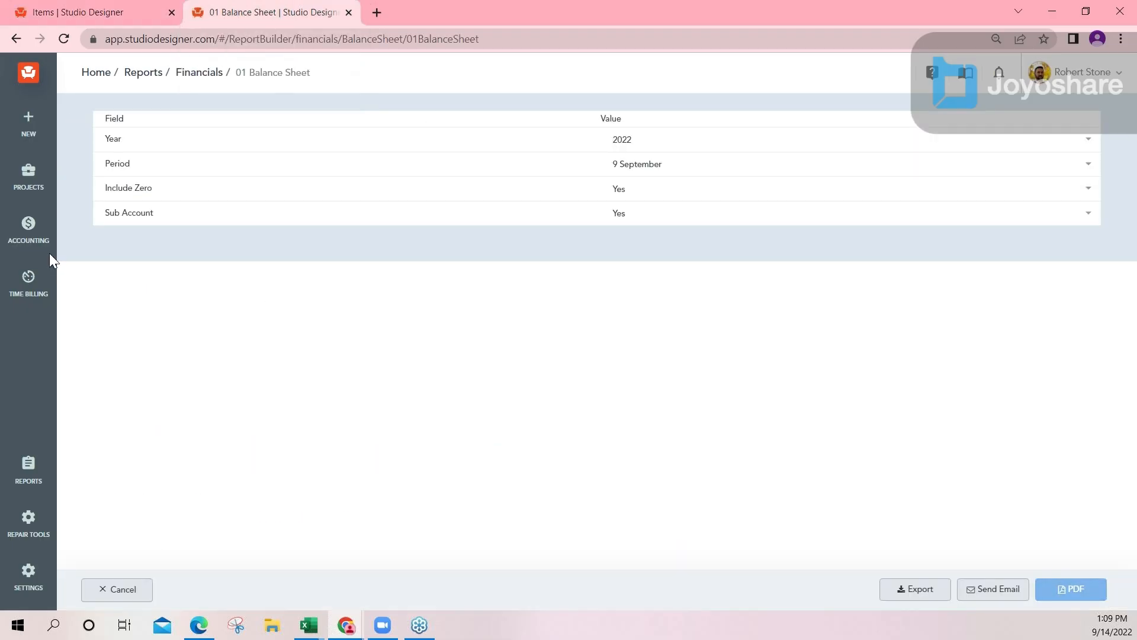
mouse_move(27, 228)
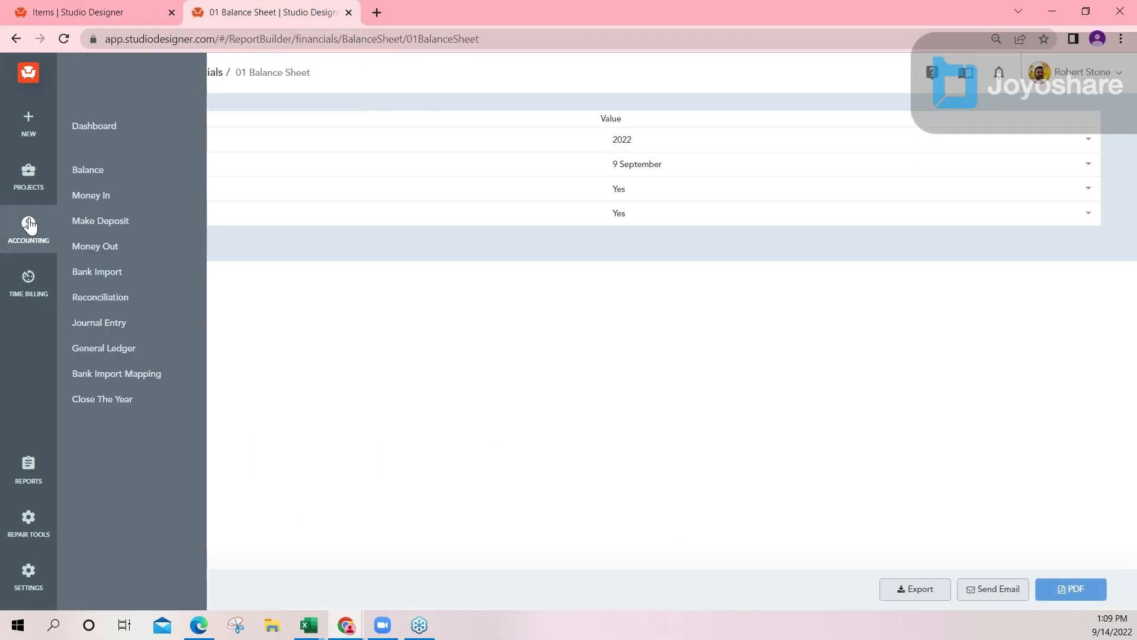
click(114, 252)
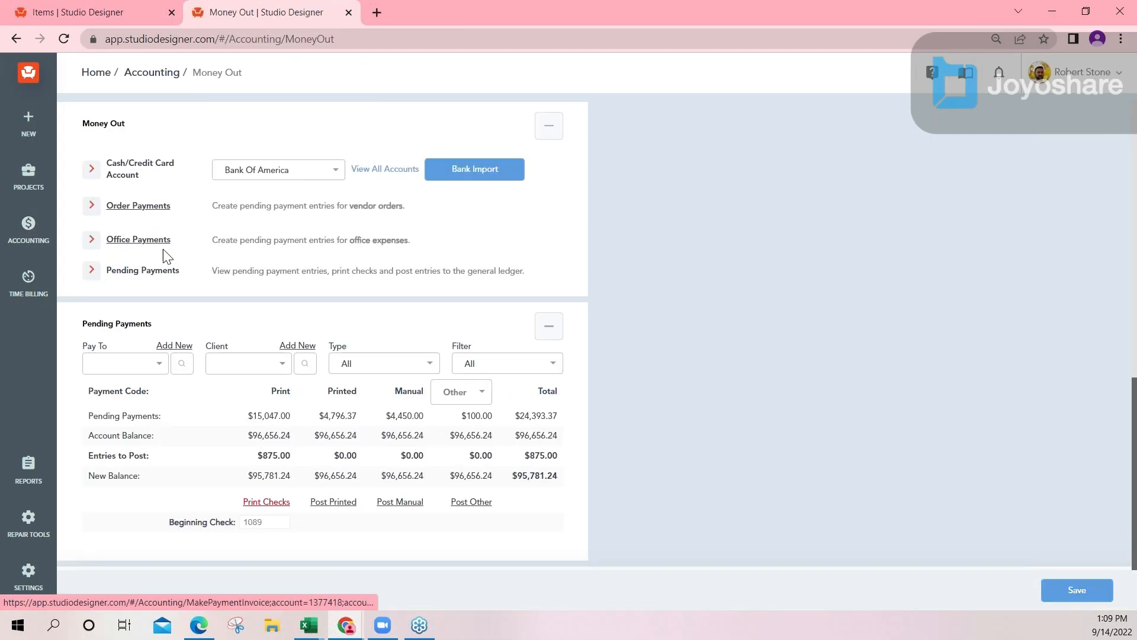
click(252, 173)
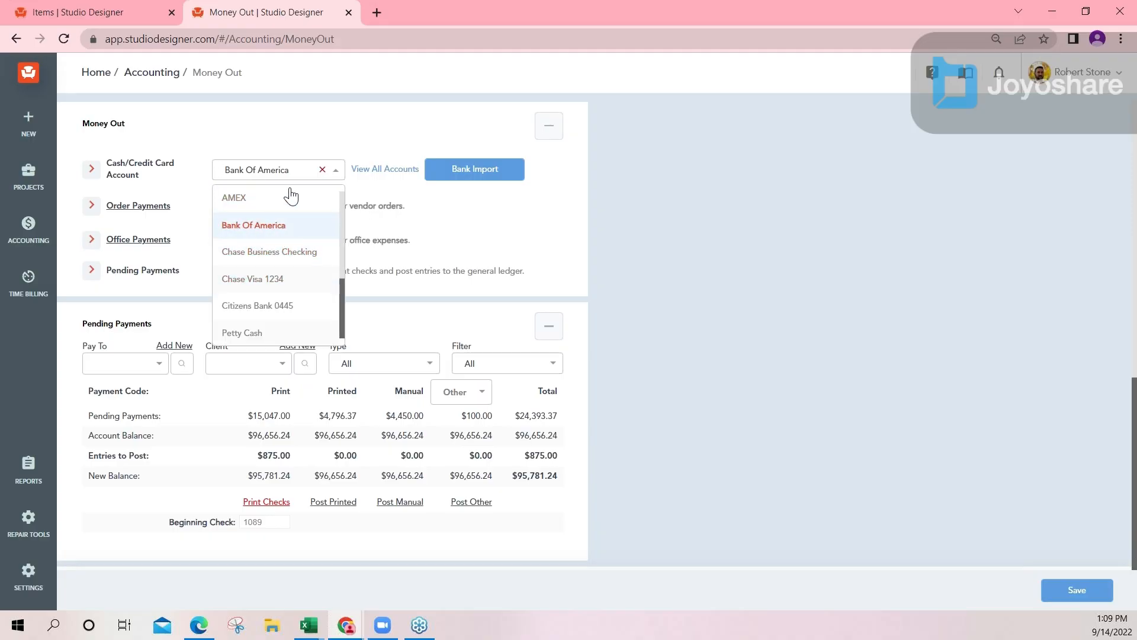
click(268, 256)
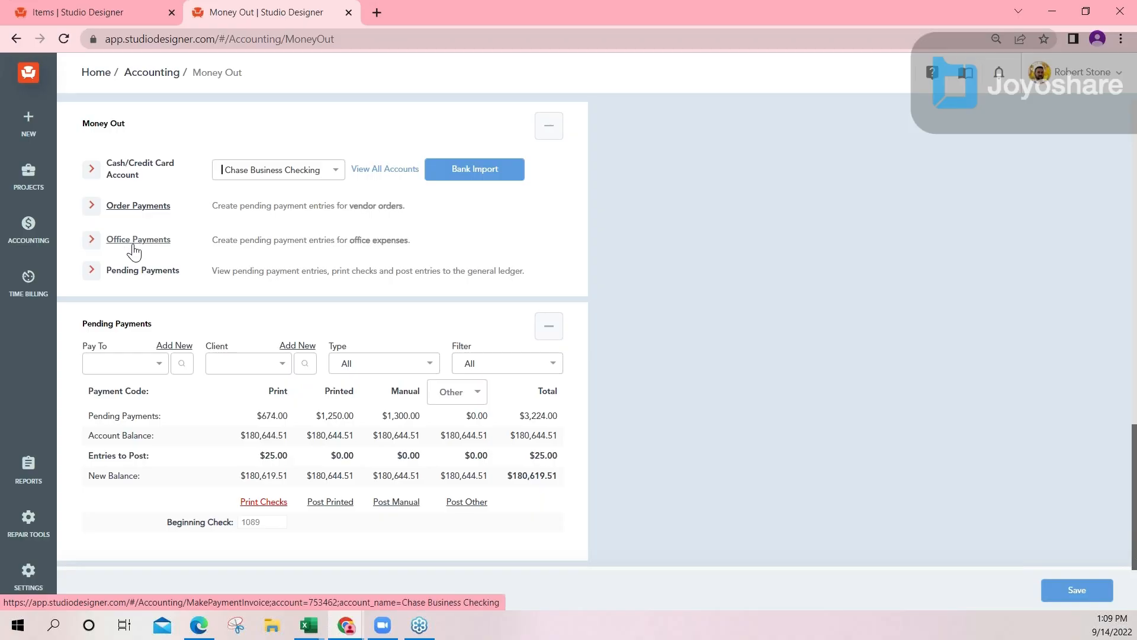
click(147, 248)
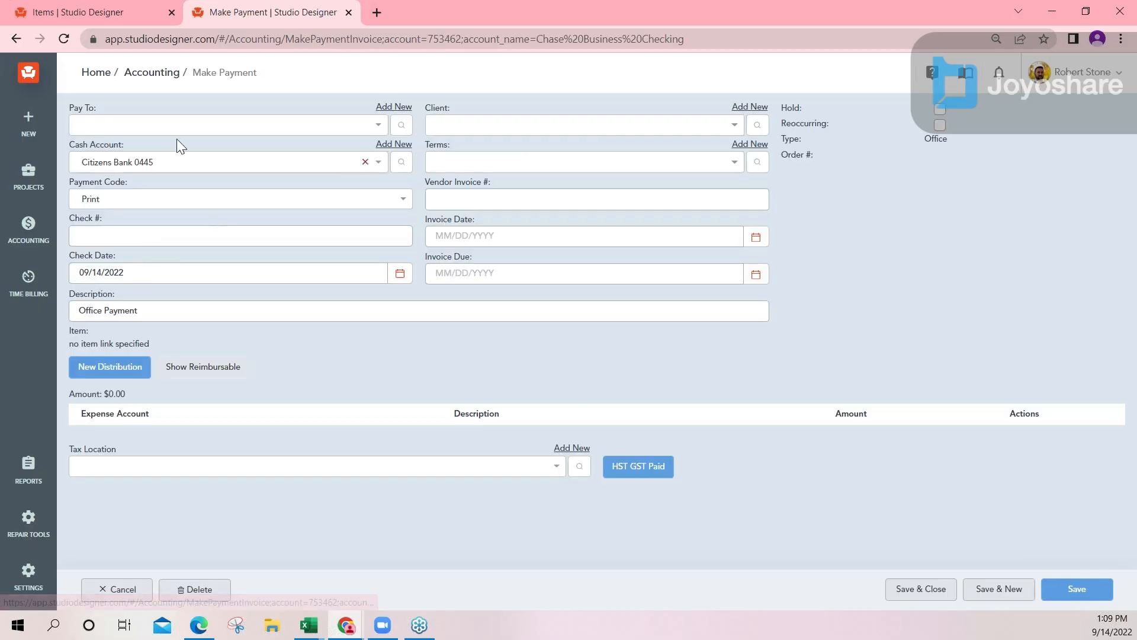
Step: Set the office payment's payee to 21ST CENTURY and its description to "travel"
click(98, 123)
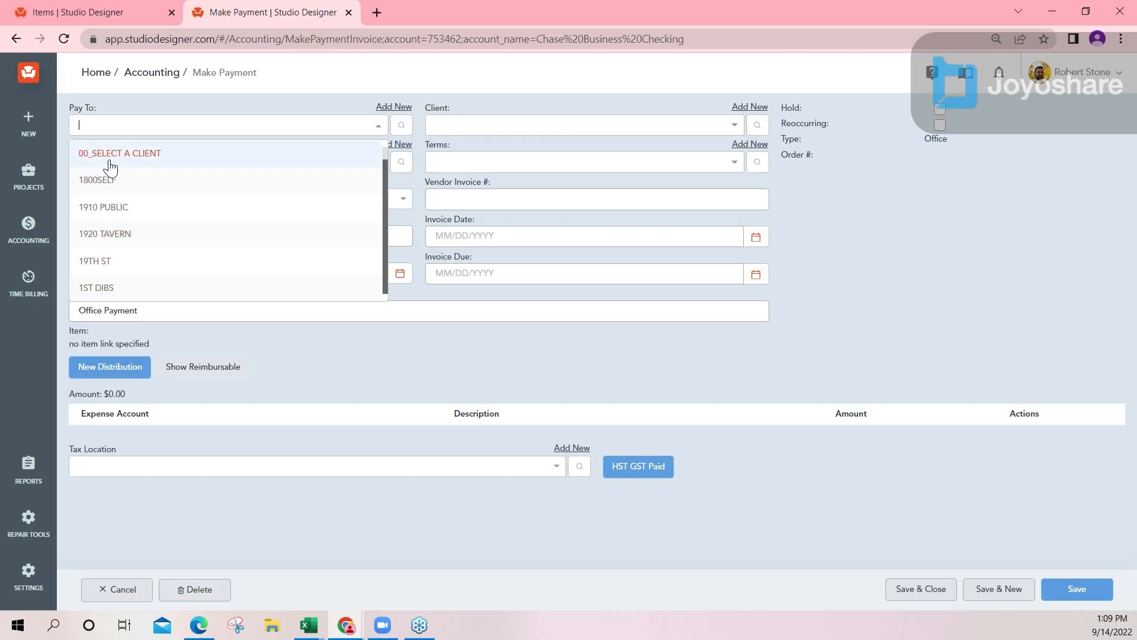
scroll(117, 279, down, 1)
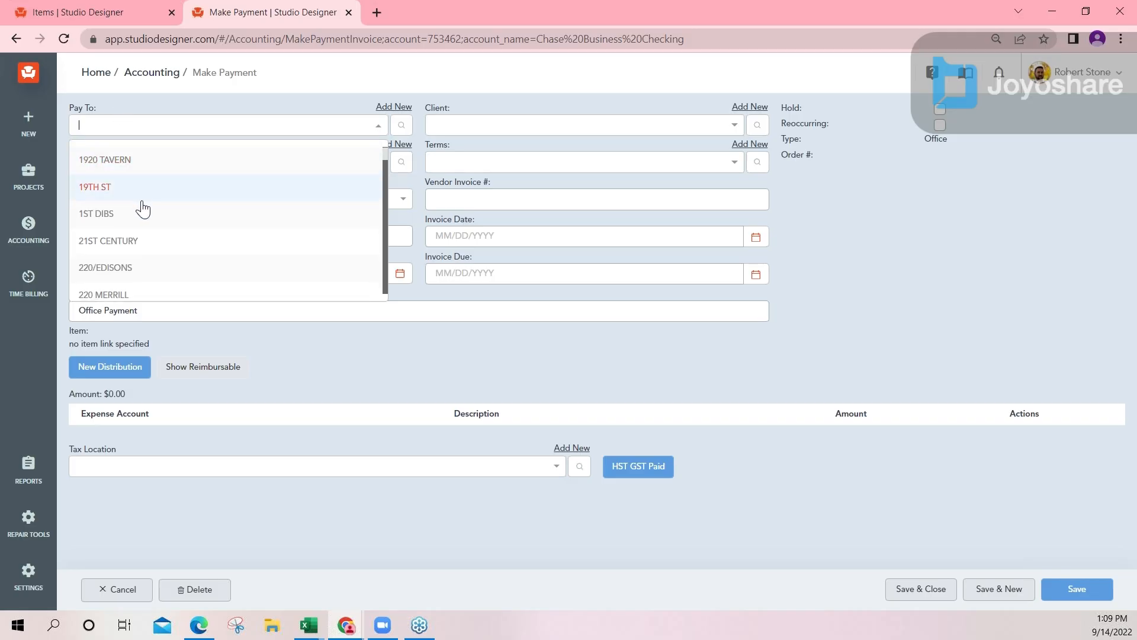
click(123, 242)
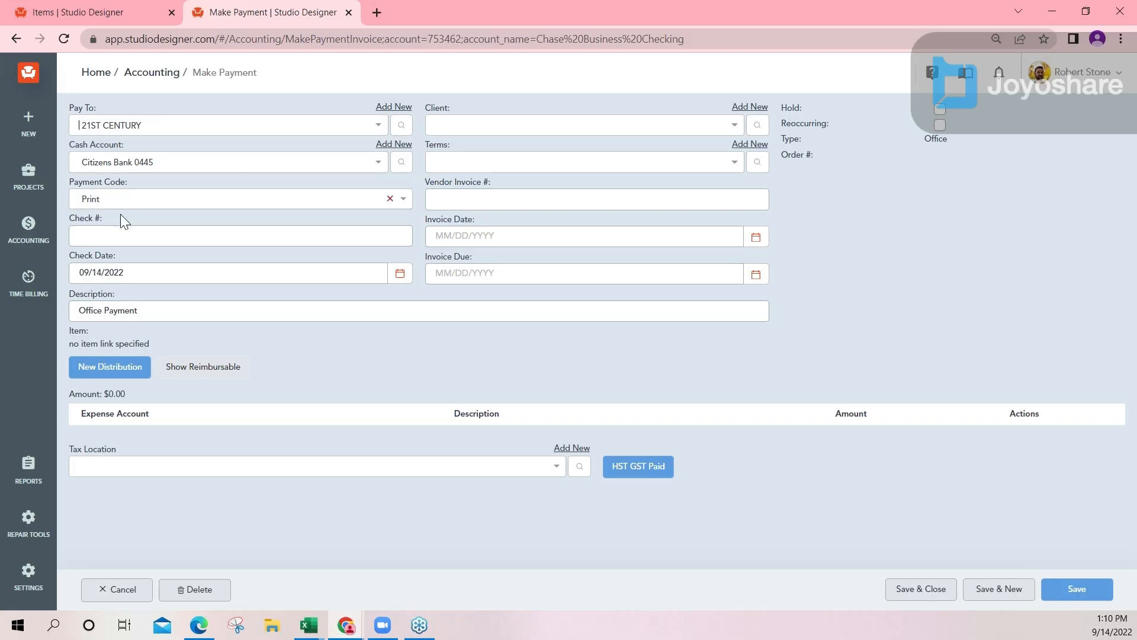
triple_click(119, 311)
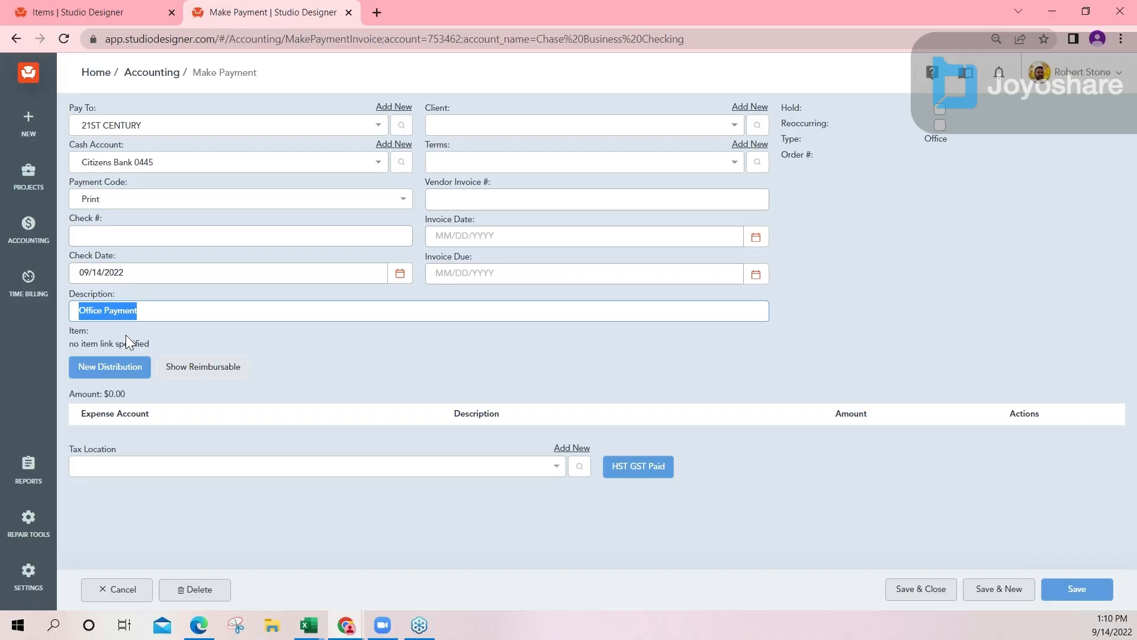
text(co)
key(BackSpace)
key(BackSpace)
text(trave)
Step: Add a distribution of 1500 to the Travel expense account, then save and close the office payment
click(112, 371)
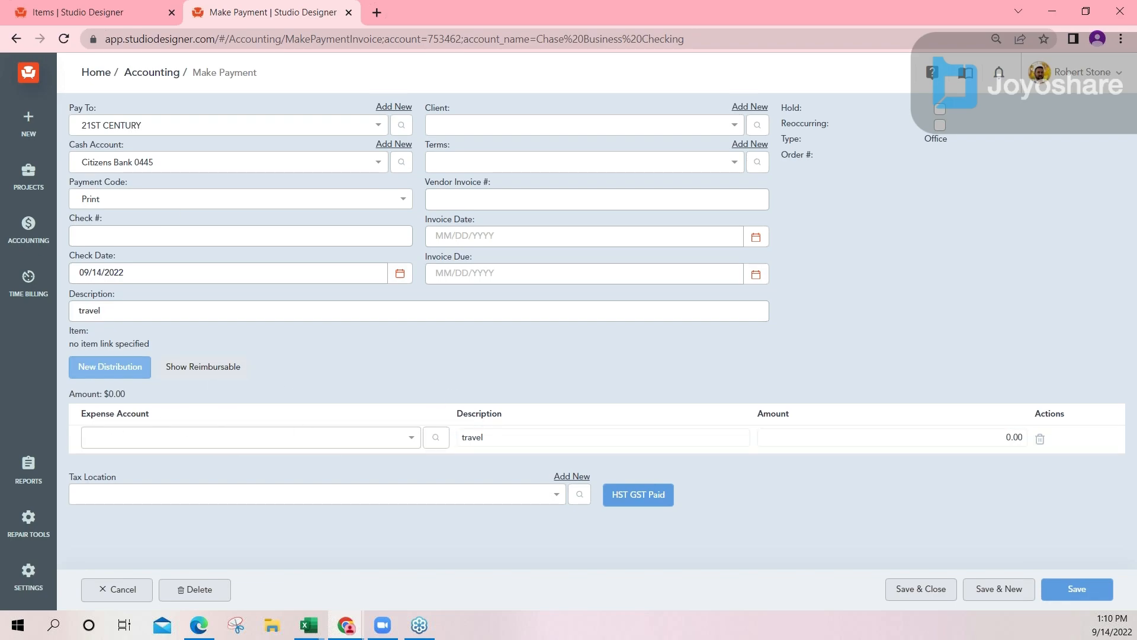
click(144, 436)
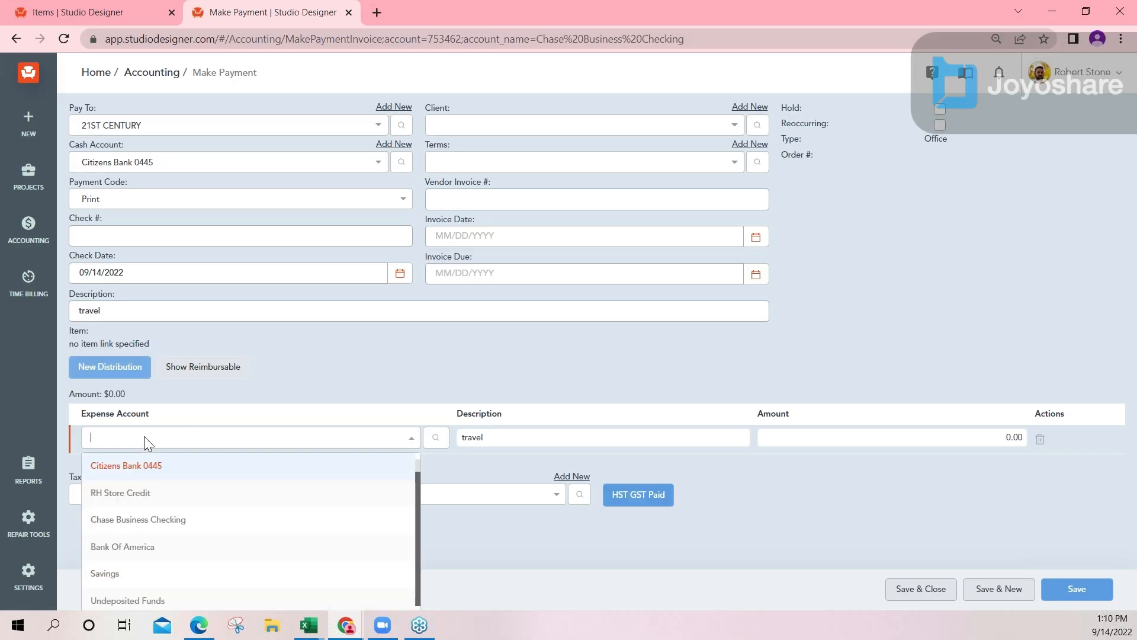
scroll(170, 496, down, 3)
scroll(170, 498, down, 8)
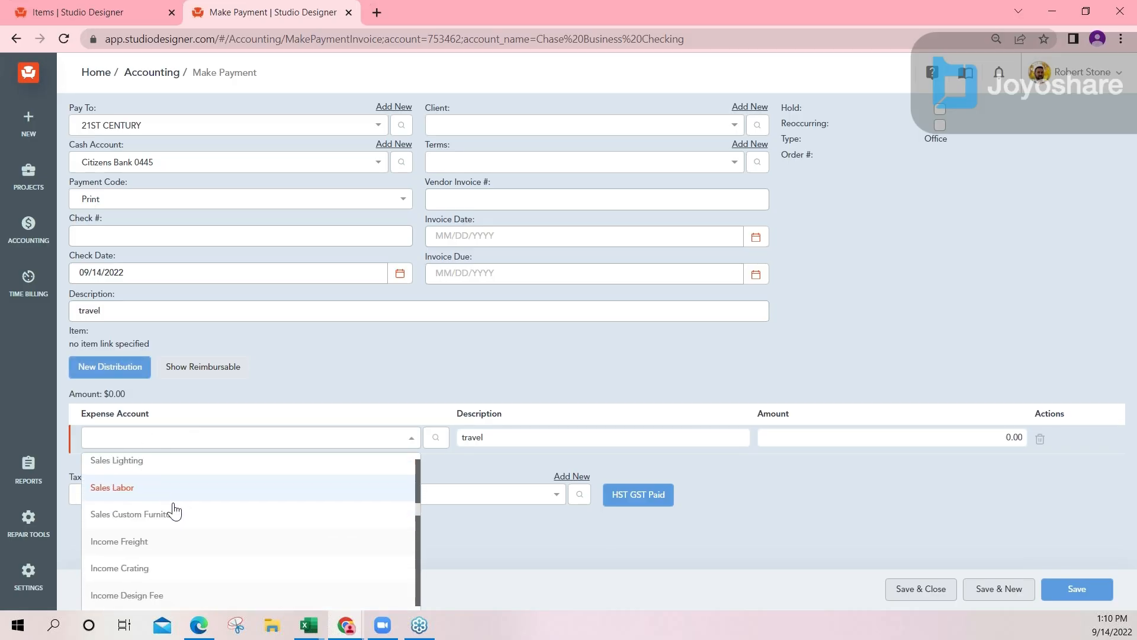
scroll(172, 514, down, 4)
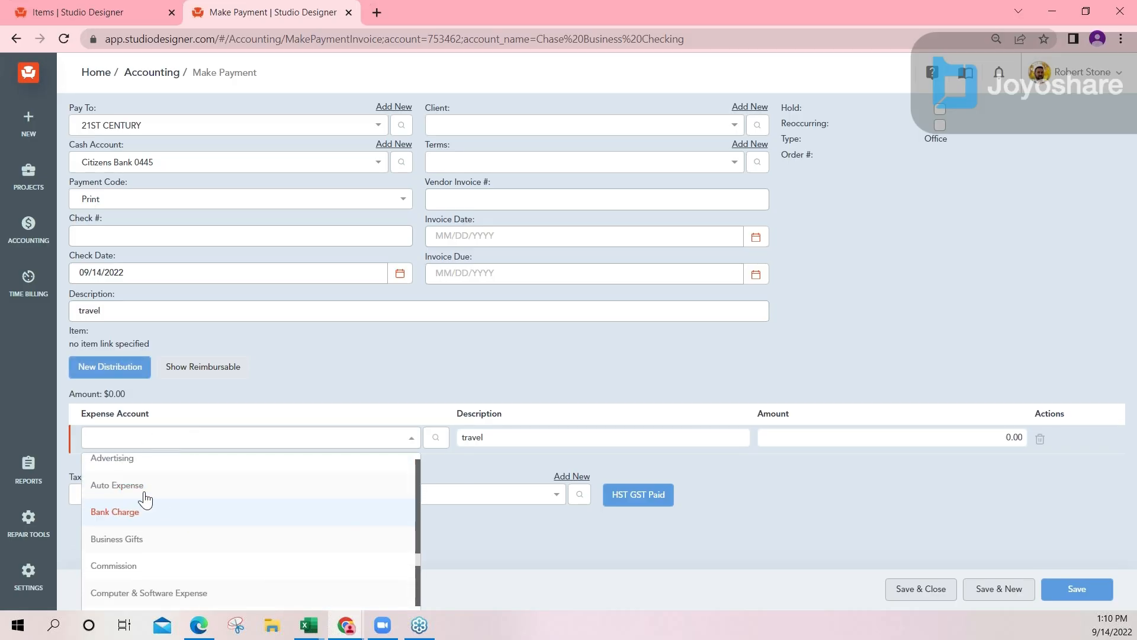
scroll(246, 530, down, 3)
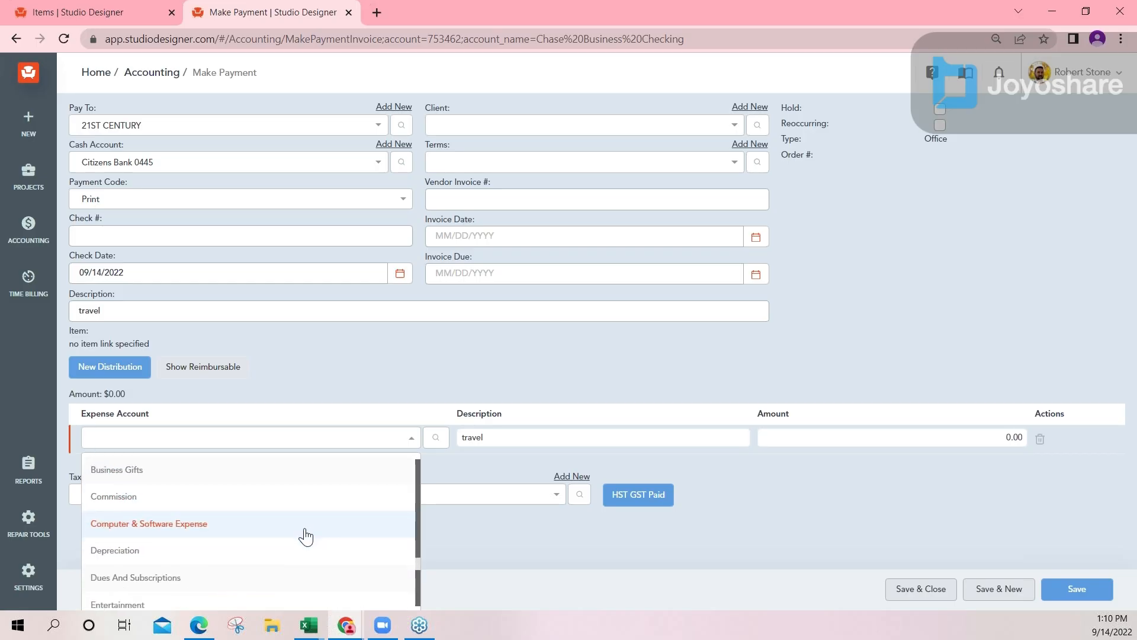
click(125, 437)
text(travel)
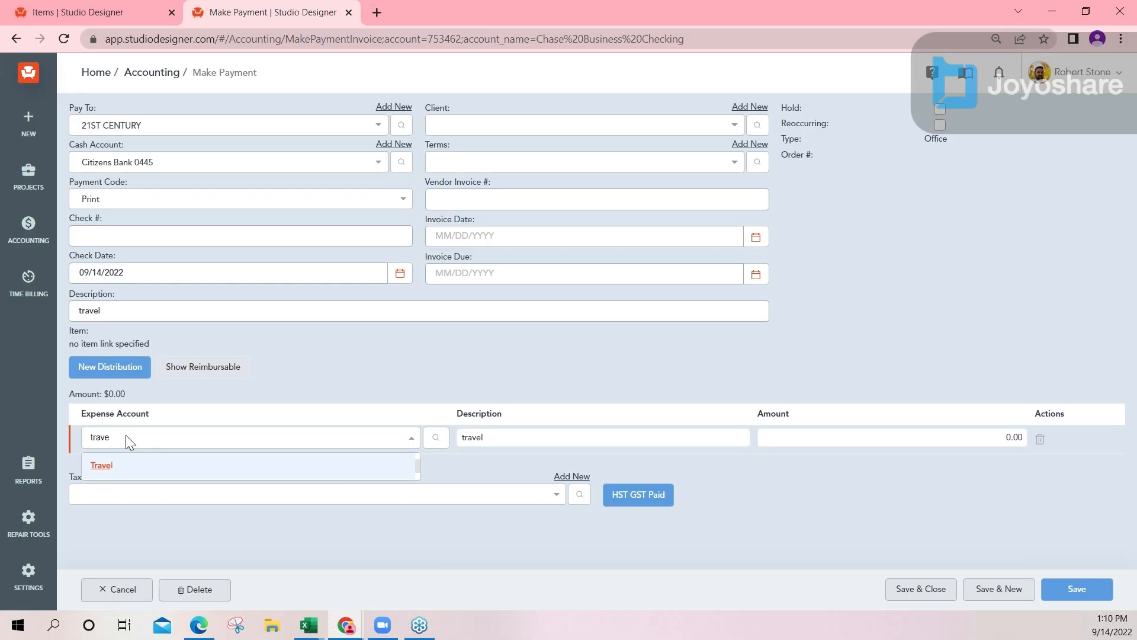
click(106, 484)
click(990, 437)
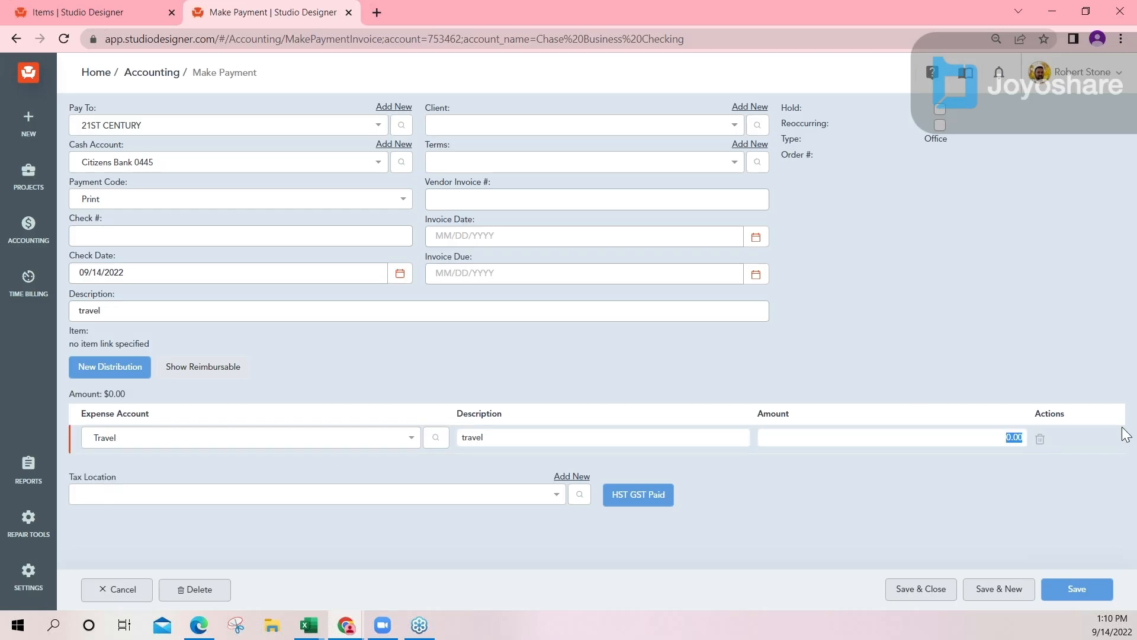
text(150)
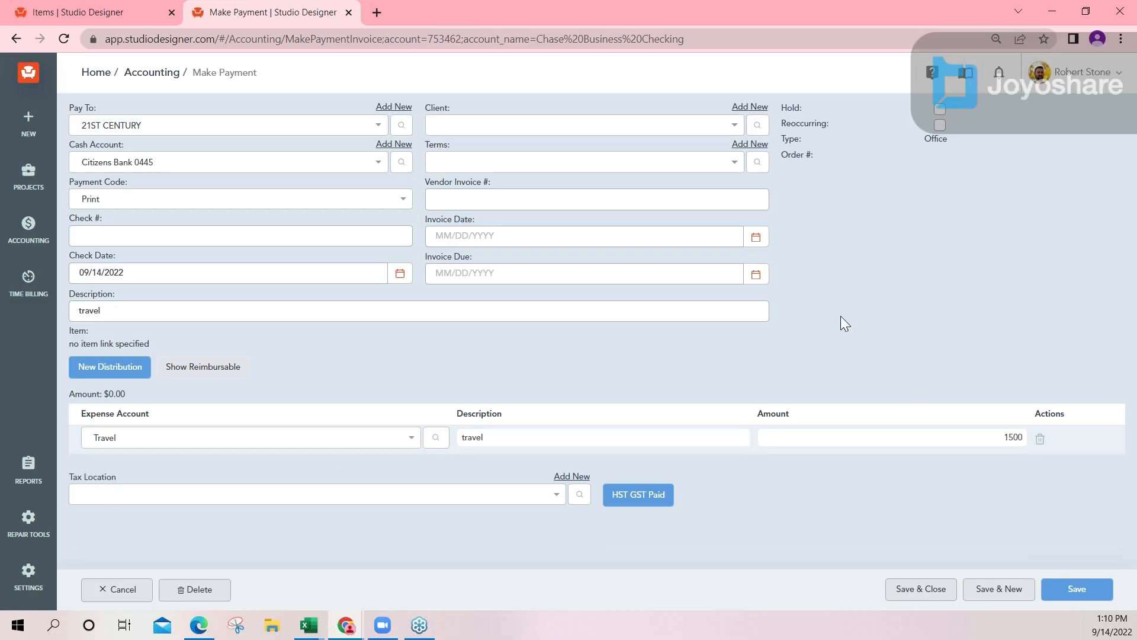
click(939, 599)
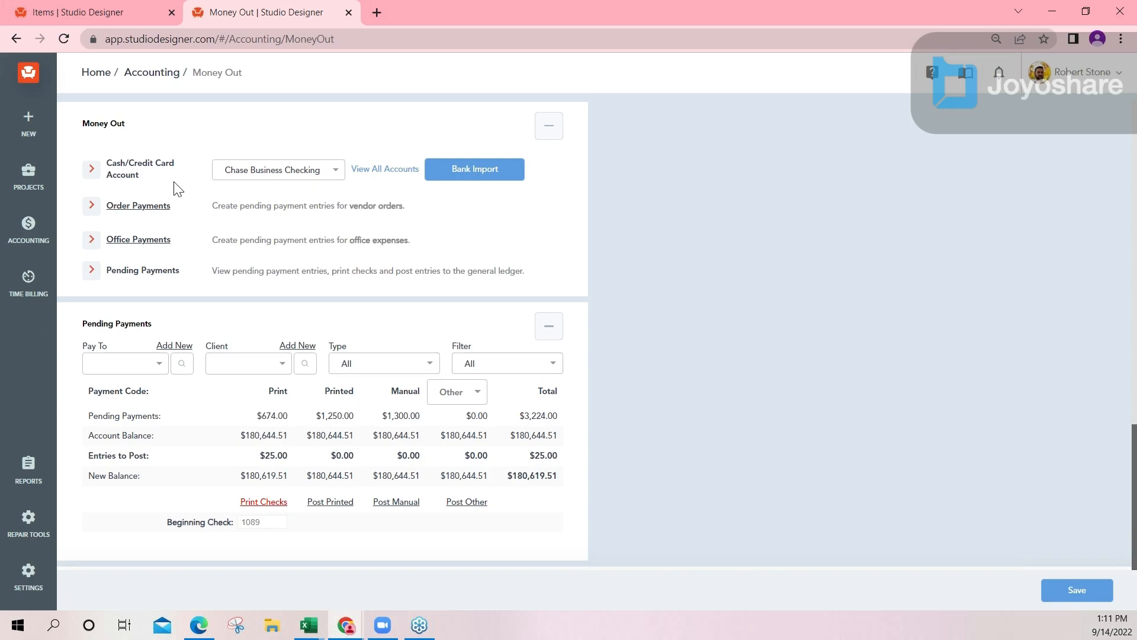
Step: Review the pending Chase Business Checking payments, inspect the 1ST DIBS payment for GARBAGE PROJECT, and leave it without changes
scroll(659, 348, down, 4)
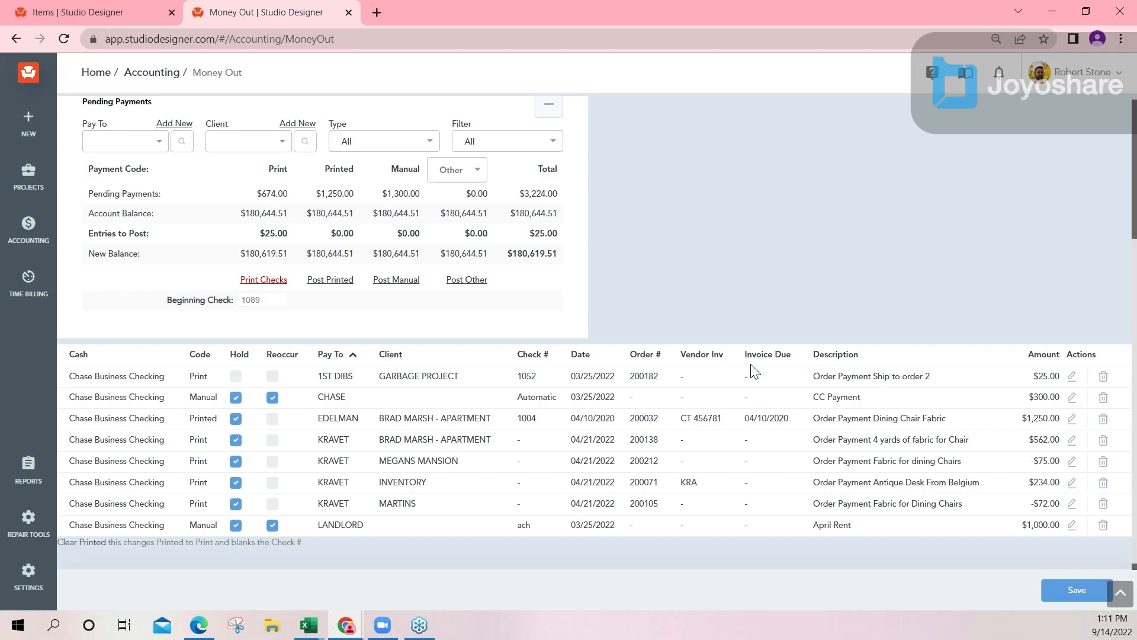
scroll(659, 300, up, 1)
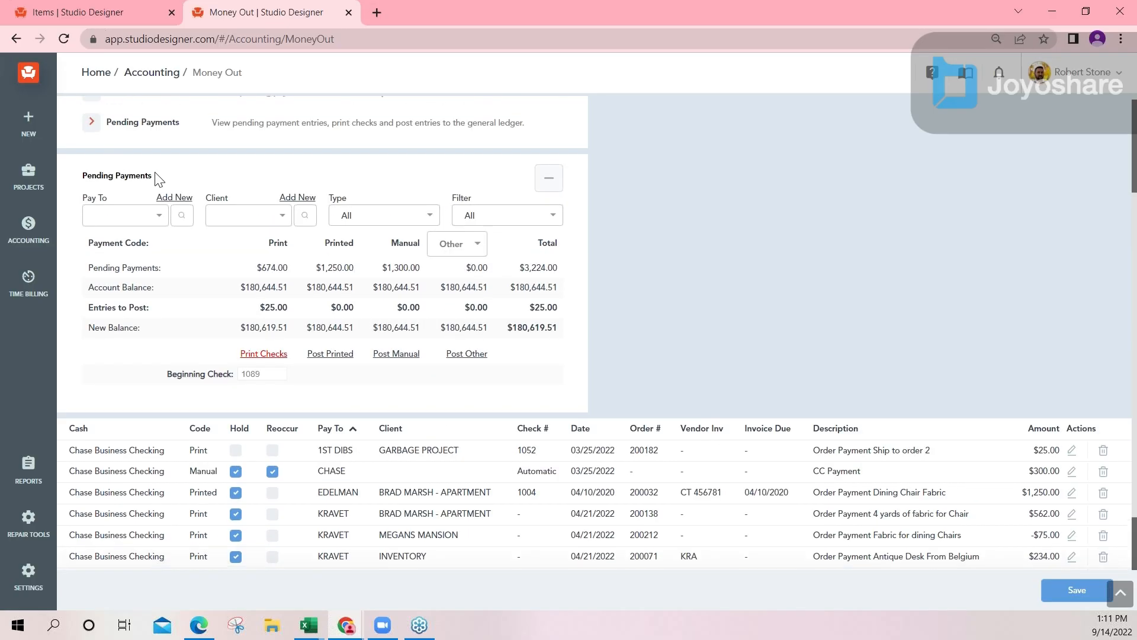
drag(159, 178, 83, 174)
scroll(664, 302, down, 1)
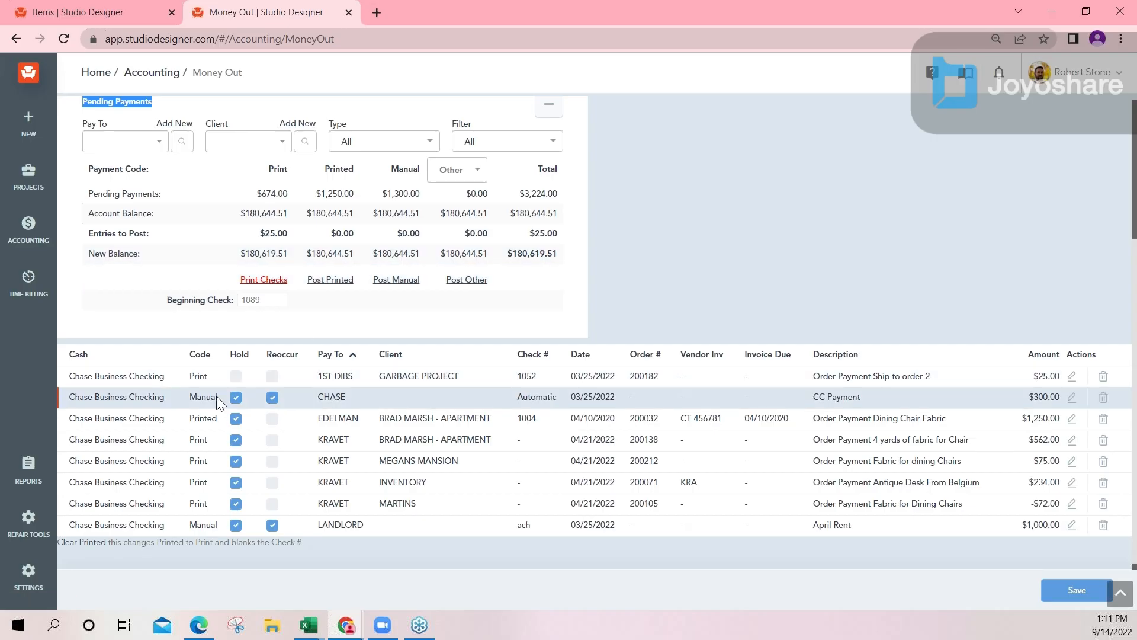
click(1072, 376)
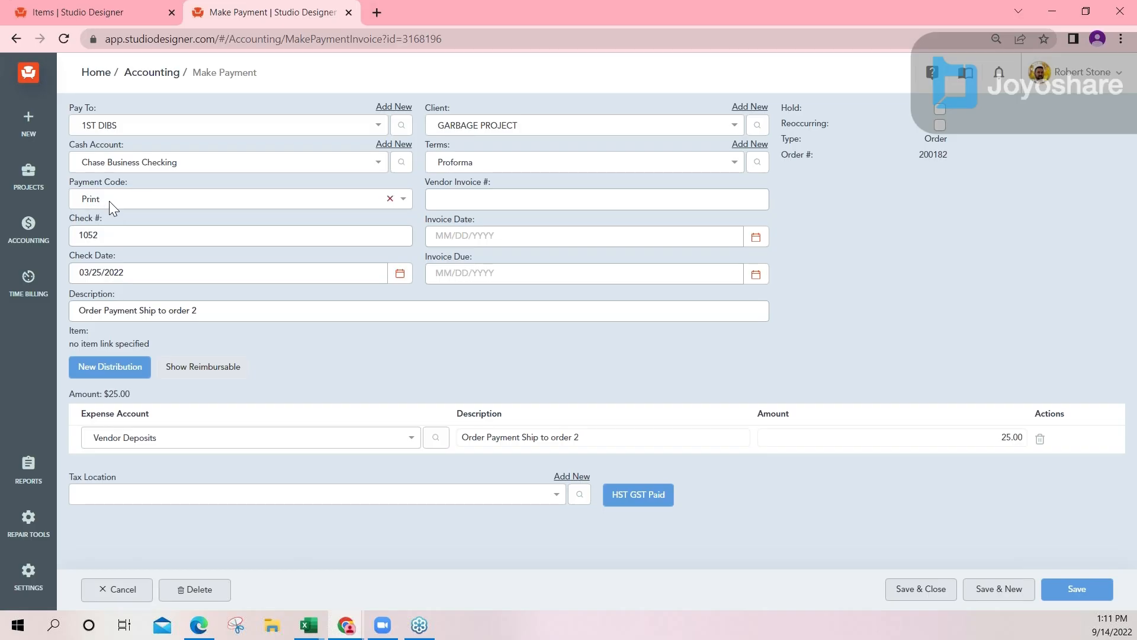
click(113, 589)
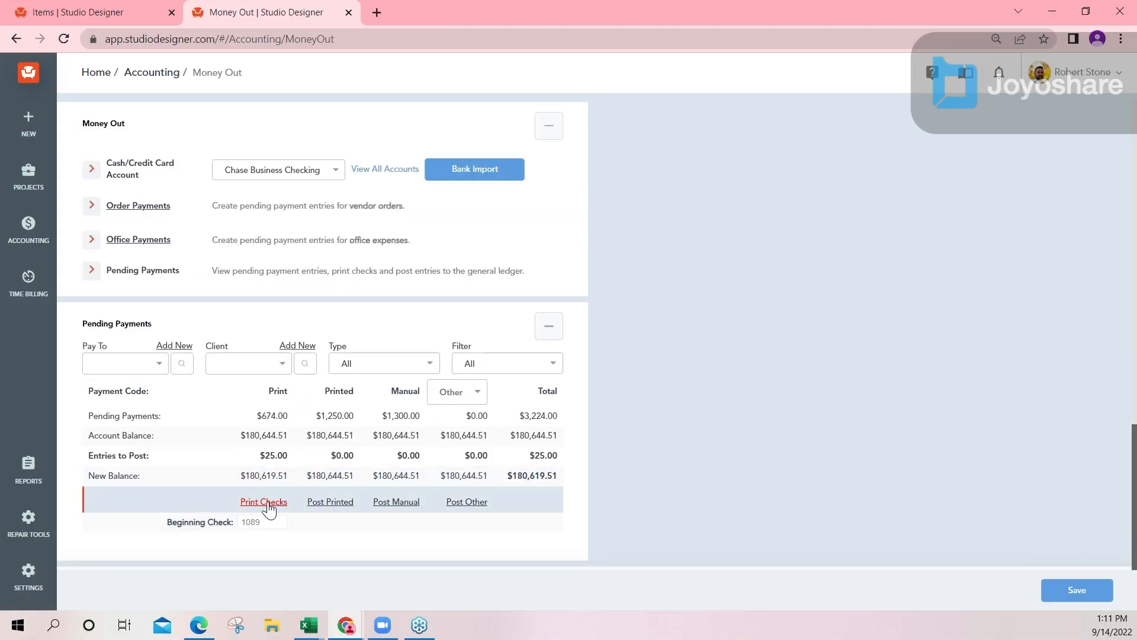
Step: Start printing the pending Chase Business Checking checks with 1089 as the beginning check number
scroll(346, 545, down, 1)
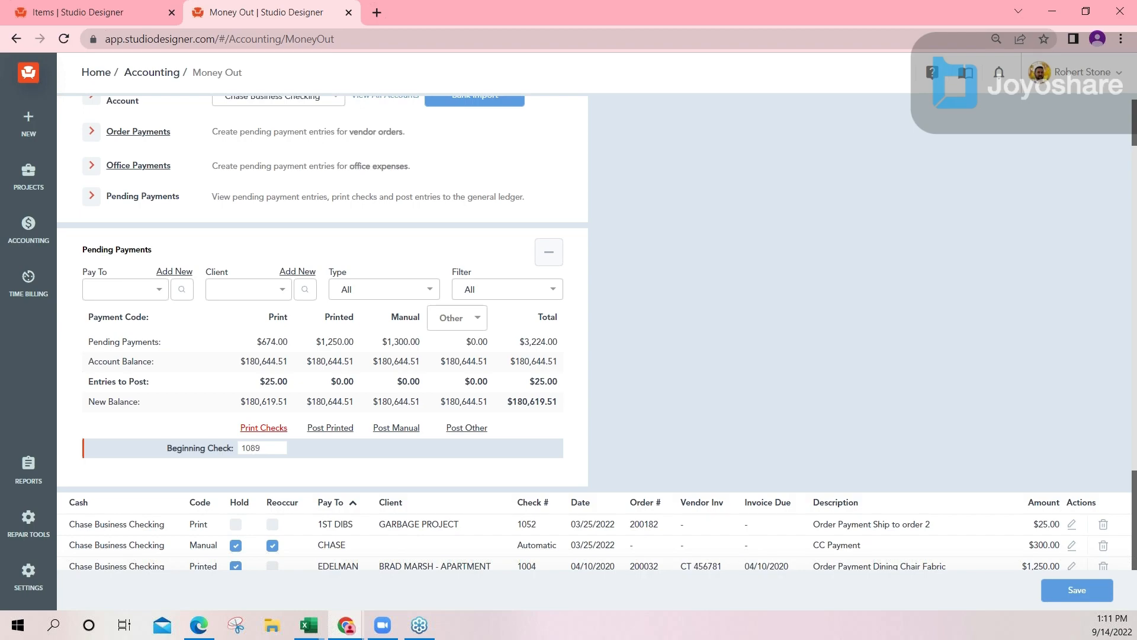
click(272, 448)
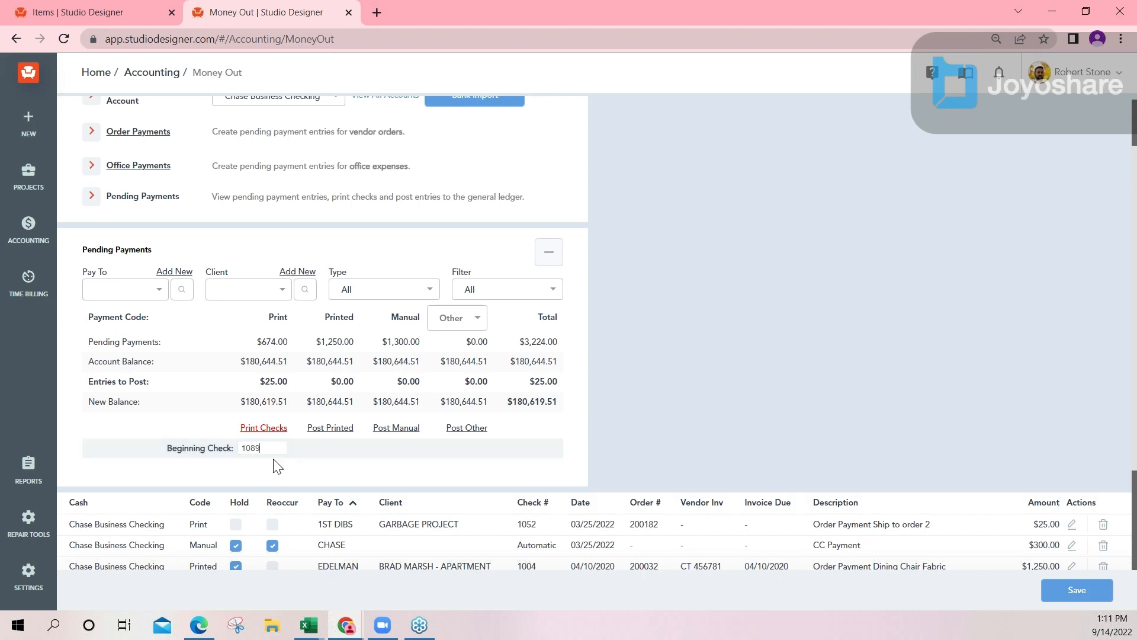
click(264, 428)
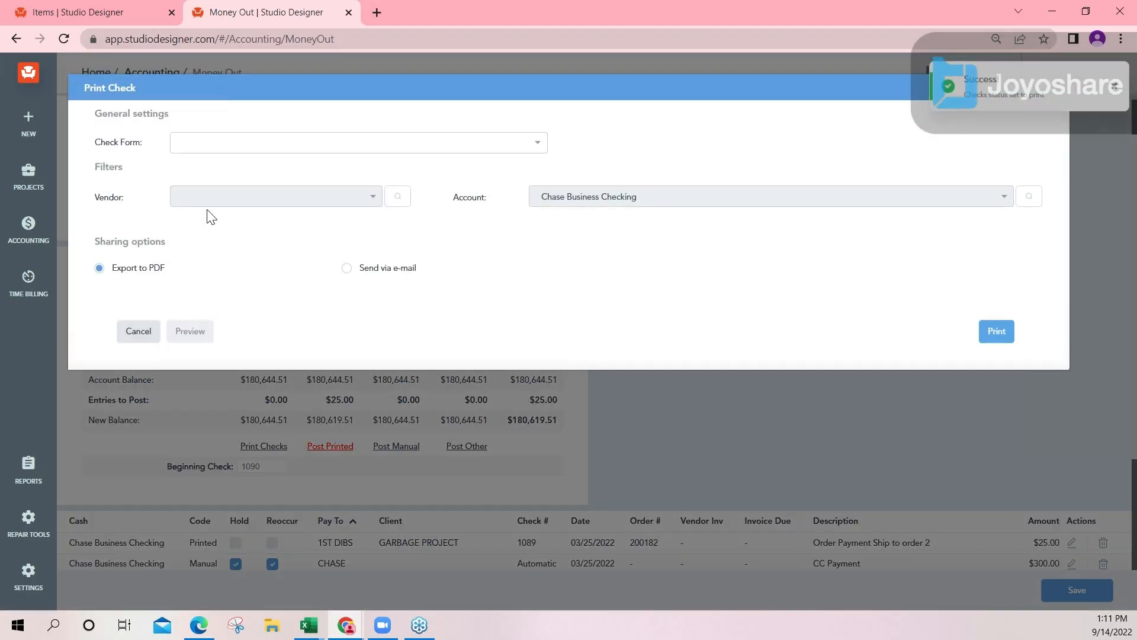
Step: Choose "39 Check Form 39" as the check form for printing
click(221, 146)
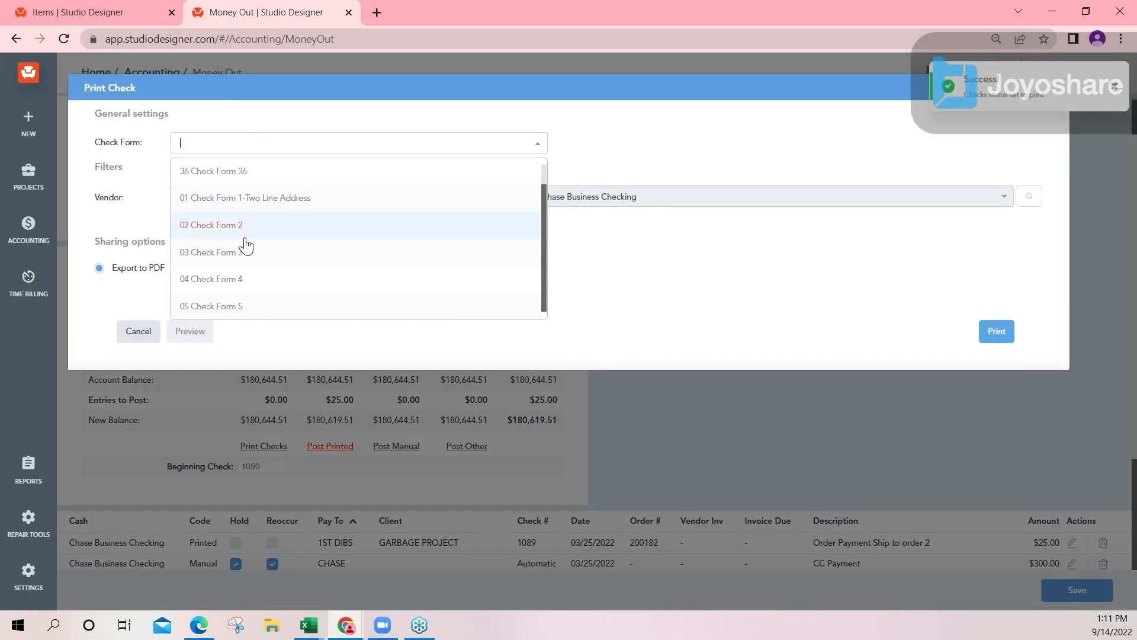
scroll(246, 245, down, 10)
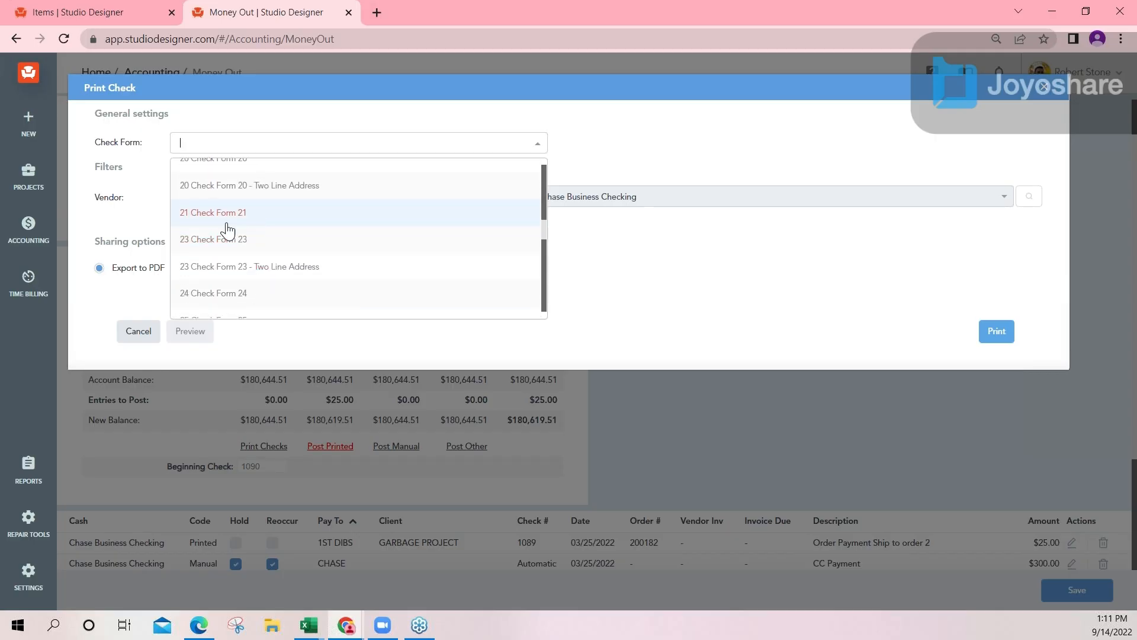
scroll(244, 249, down, 1)
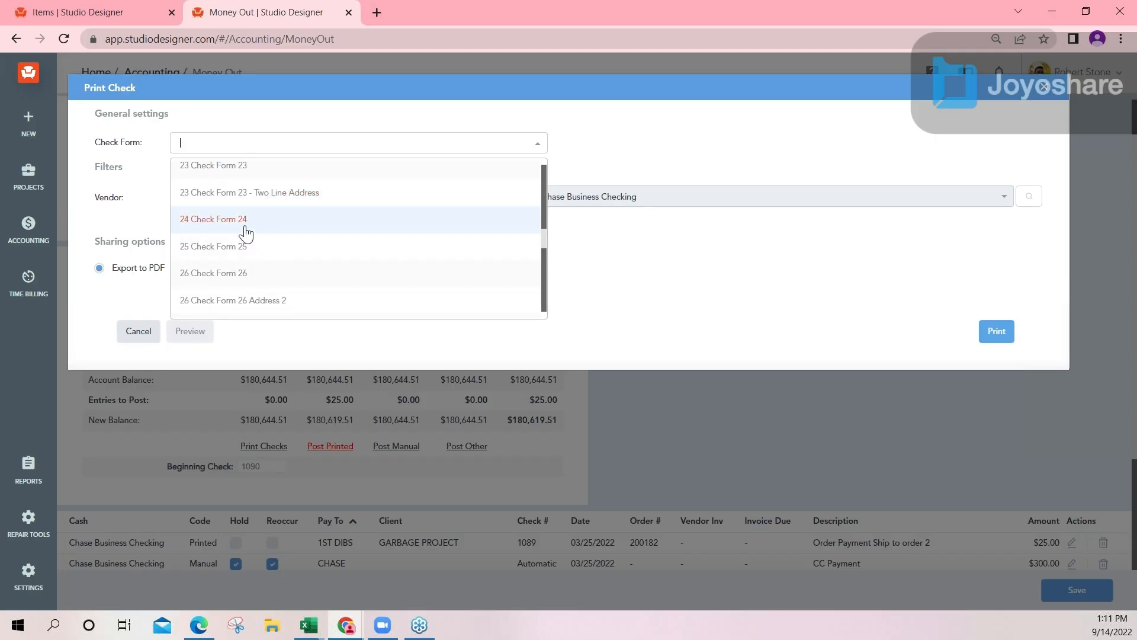
scroll(248, 239, down, 2)
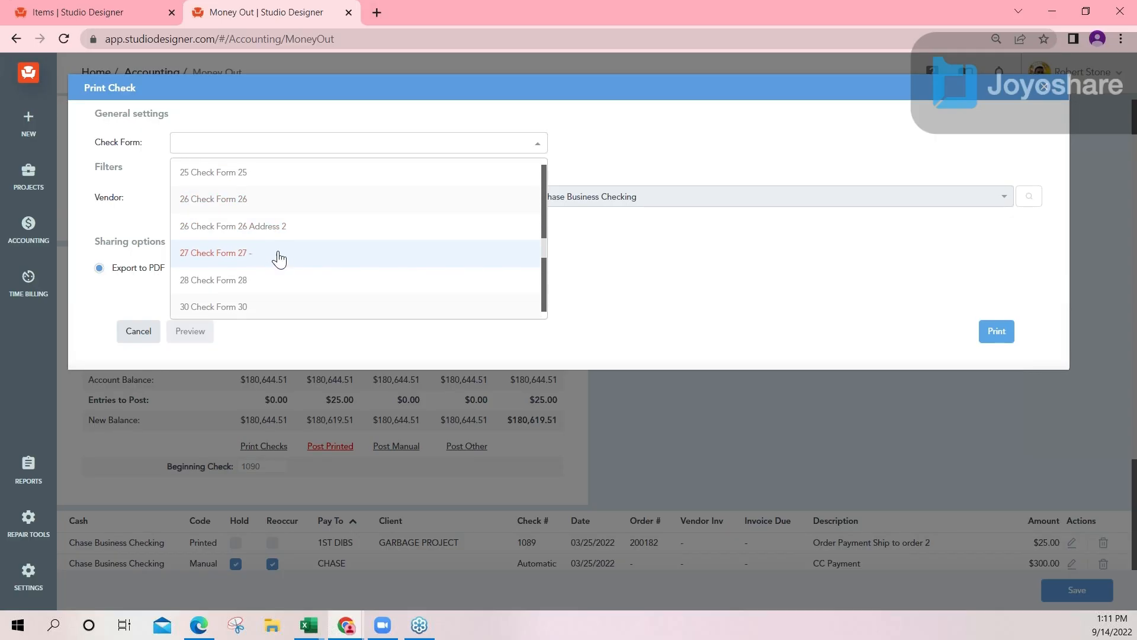
scroll(219, 262, down, 1)
scroll(221, 265, down, 1)
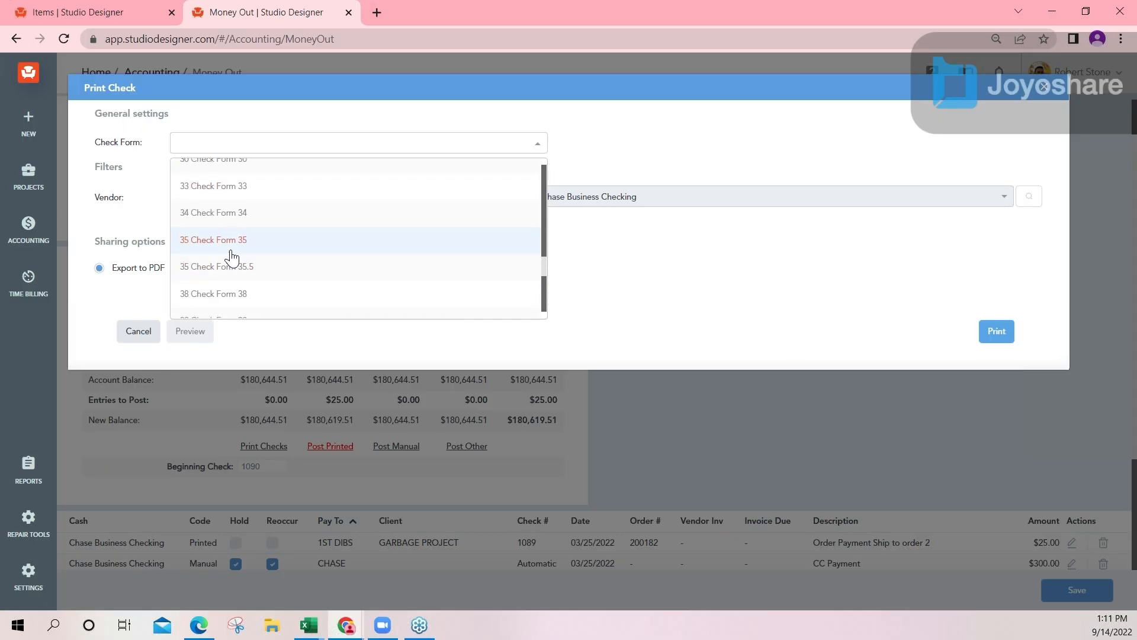
scroll(231, 257, down, 1)
click(227, 256)
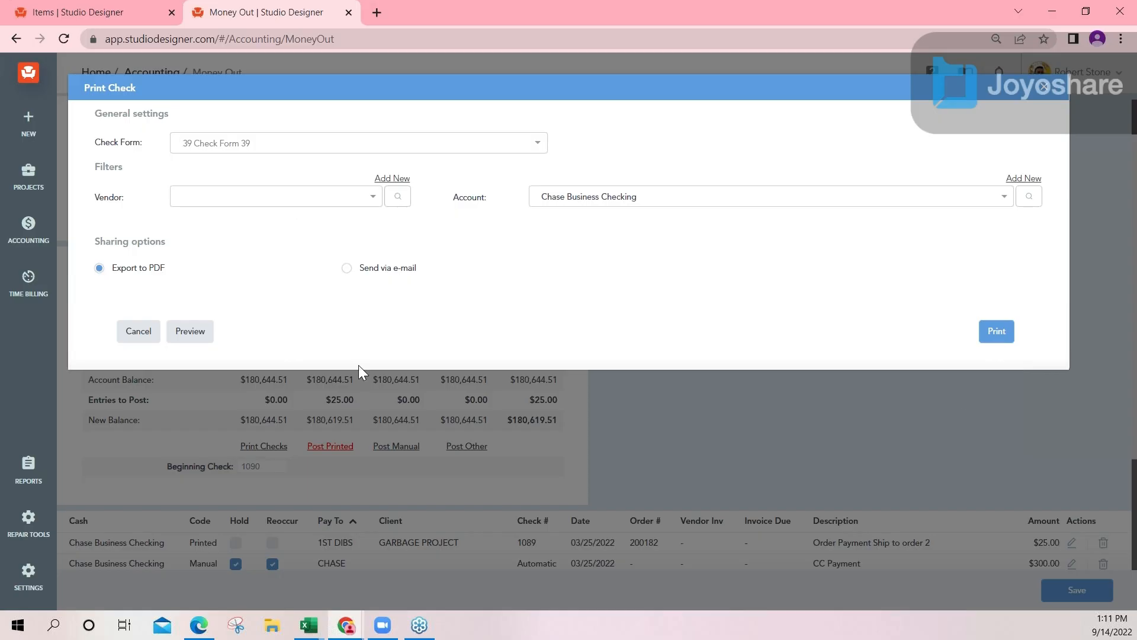
Step: Preview the check as a PDF, then close the preview and the check printing dialog
click(196, 332)
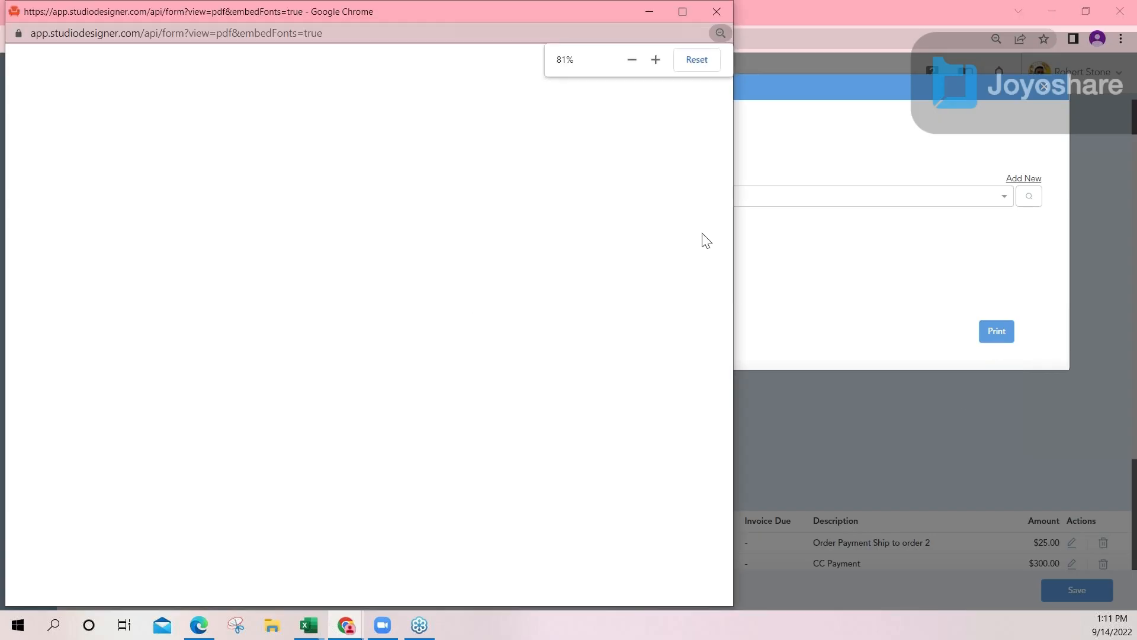
click(717, 12)
click(1044, 87)
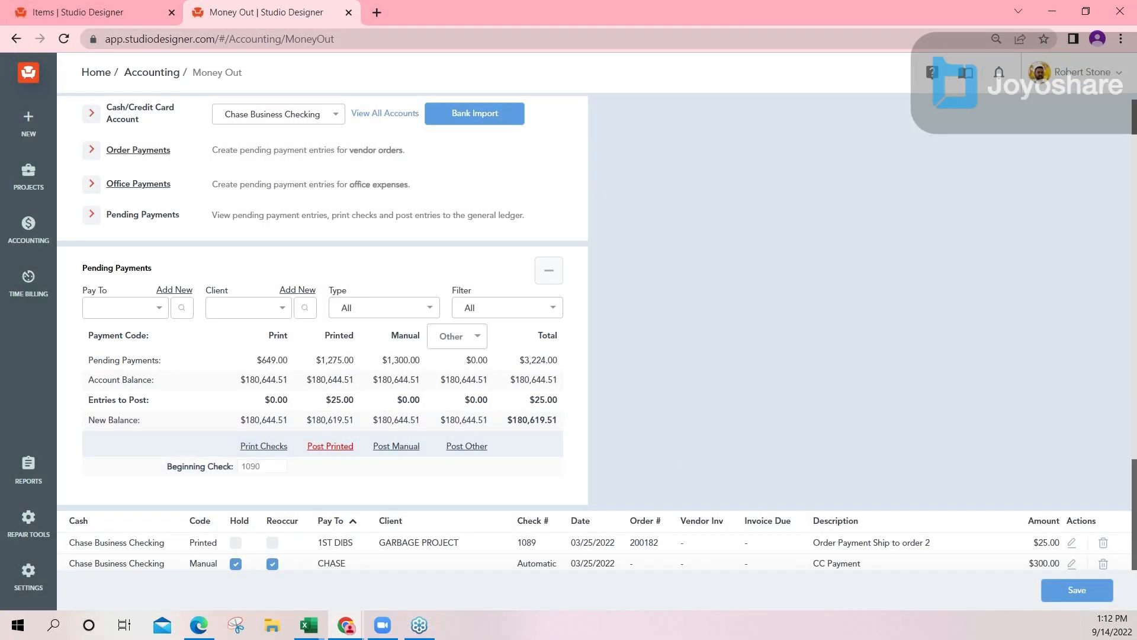
Step: Post the printed check payments to the general ledger and confirm the posting
scroll(677, 397, down, 1)
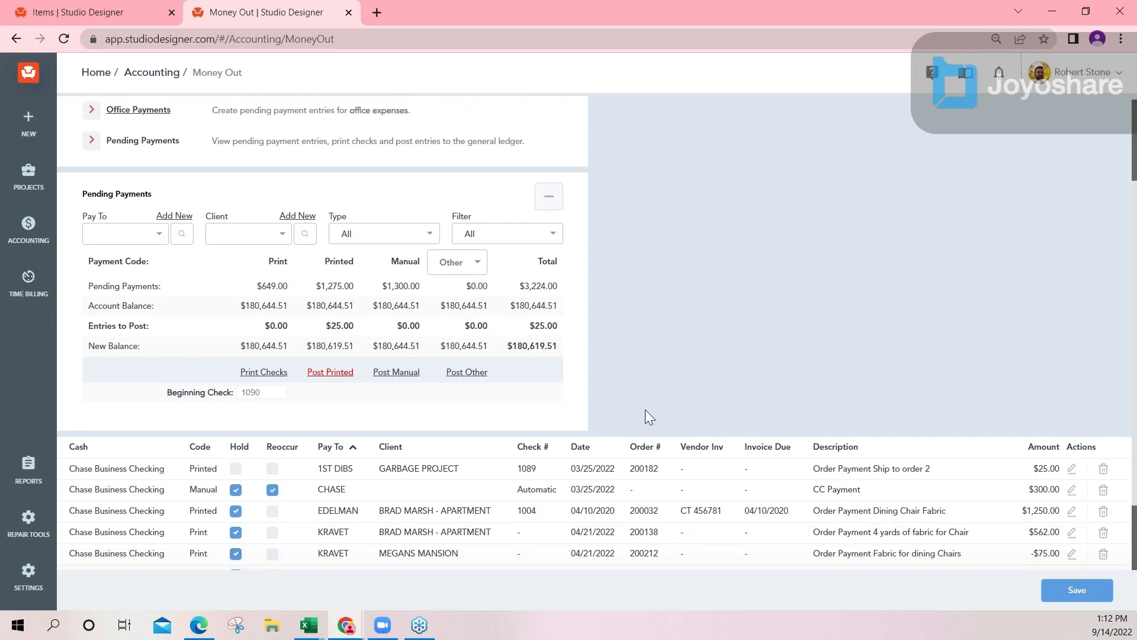
click(330, 372)
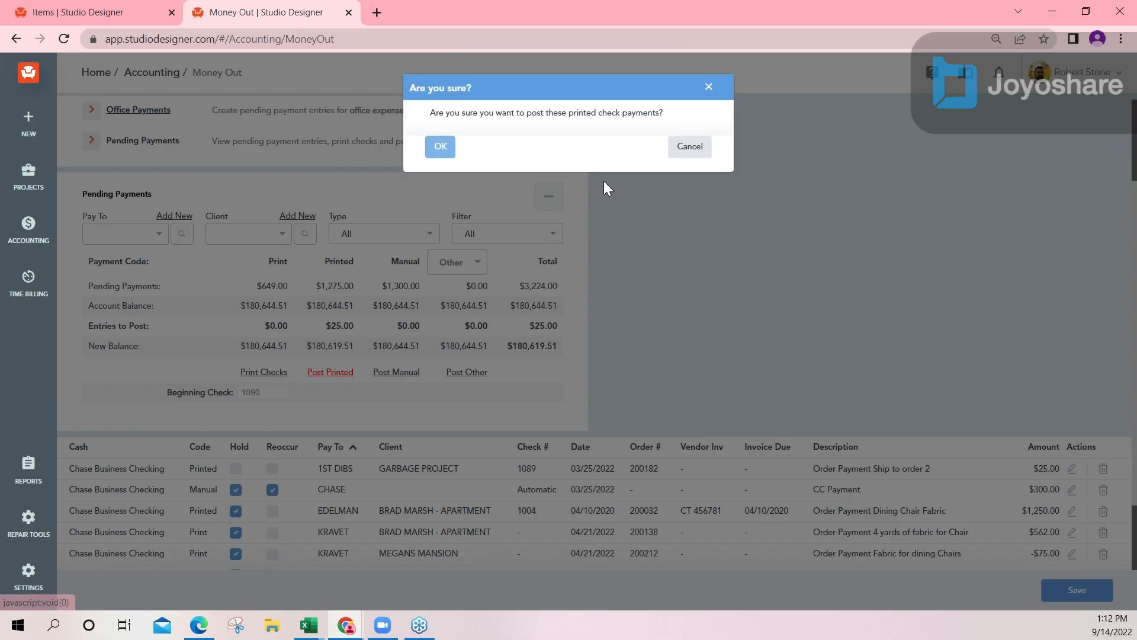
click(439, 146)
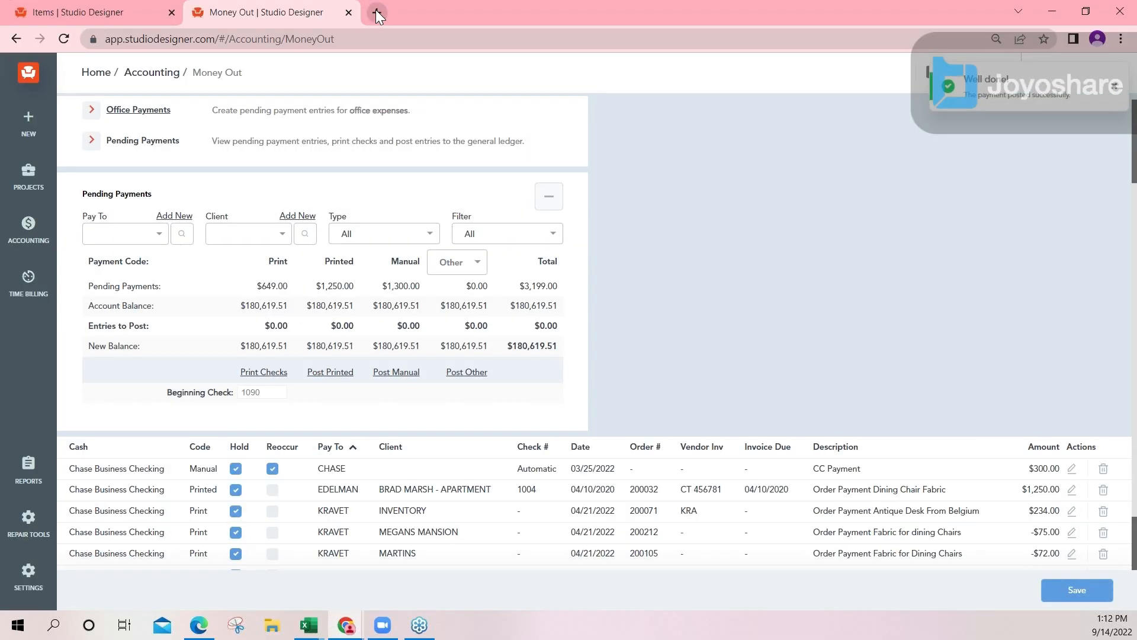
Step: Open the General Ledger in a separate browser tab and return to the Money Out page
mouse_move(37, 234)
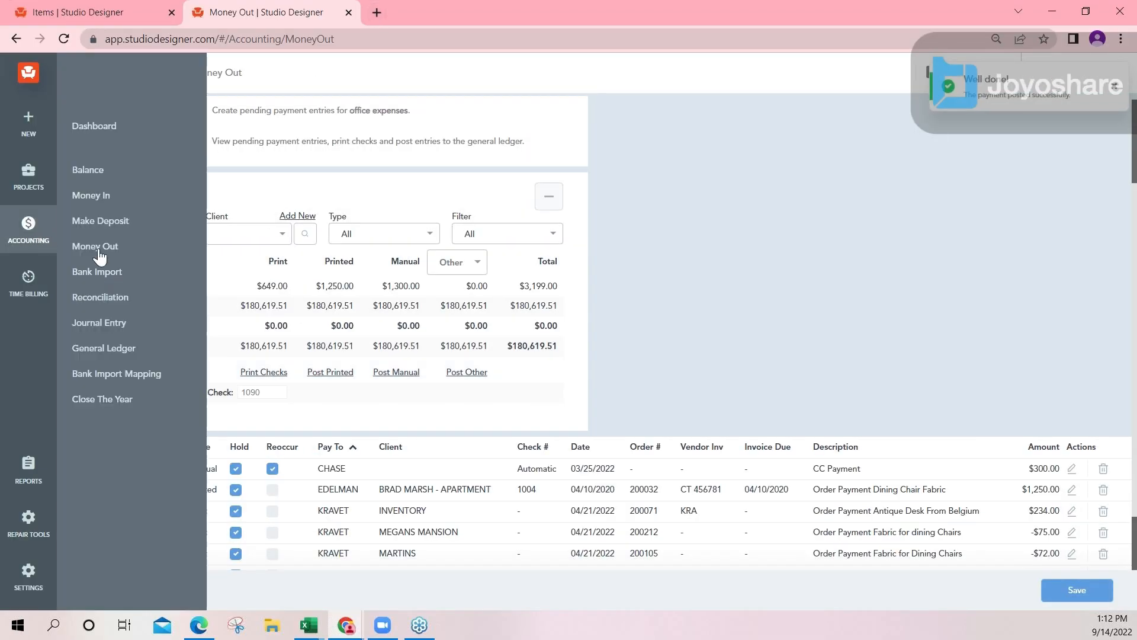
right_click(142, 355)
click(177, 362)
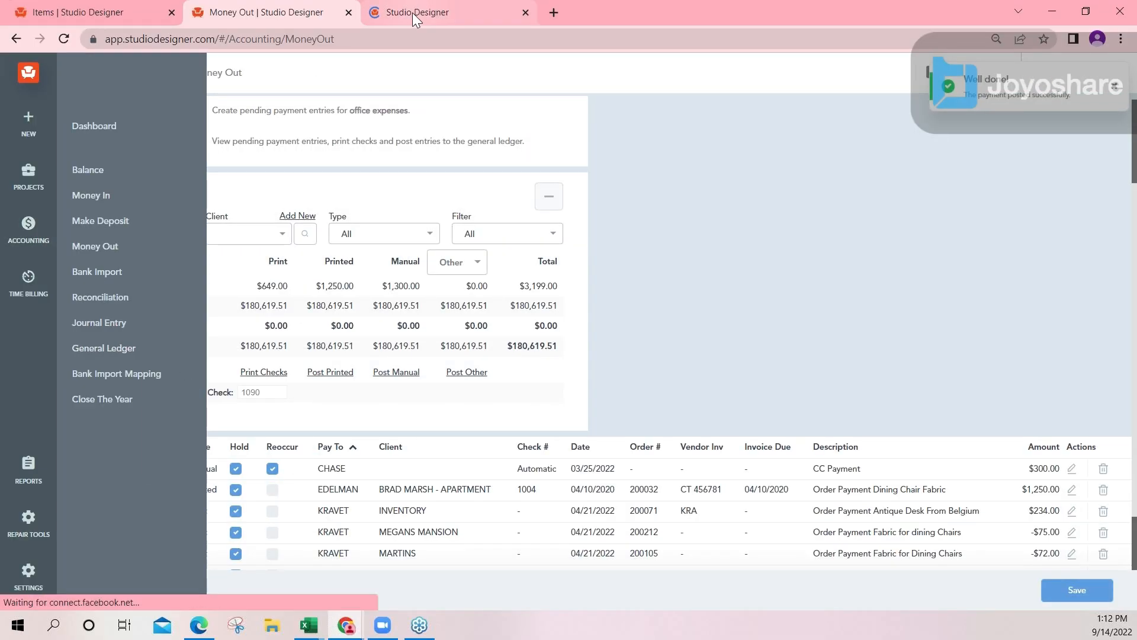
click(411, 13)
click(272, 13)
Step: Start a new order payment and filter its items by the vendor 1ST DIBS
scroll(138, 223, up, 2)
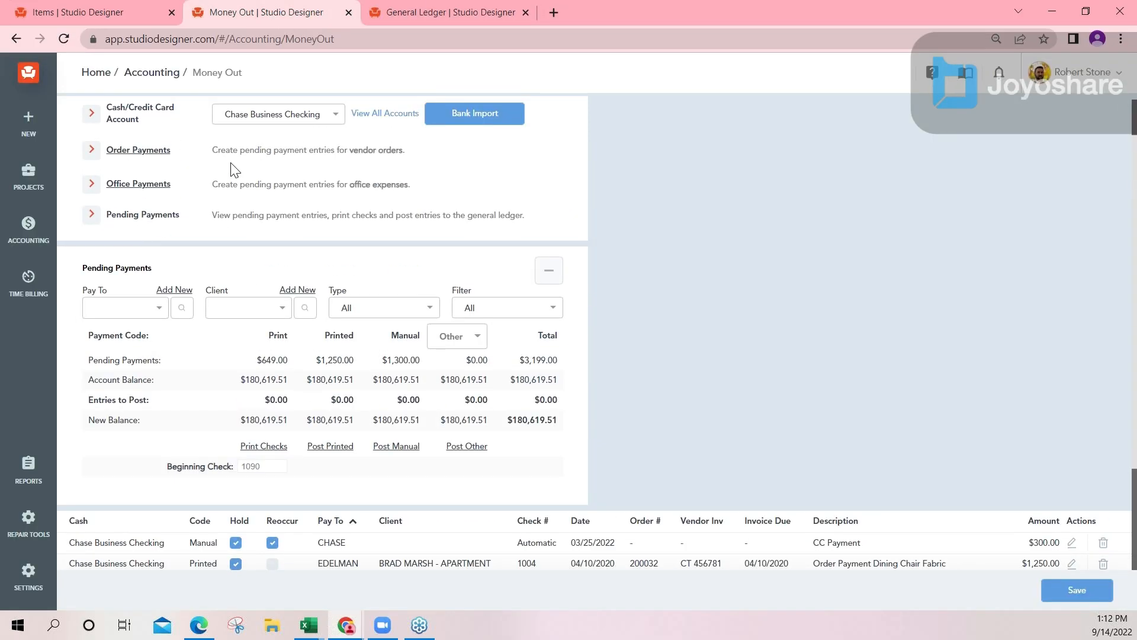
click(133, 152)
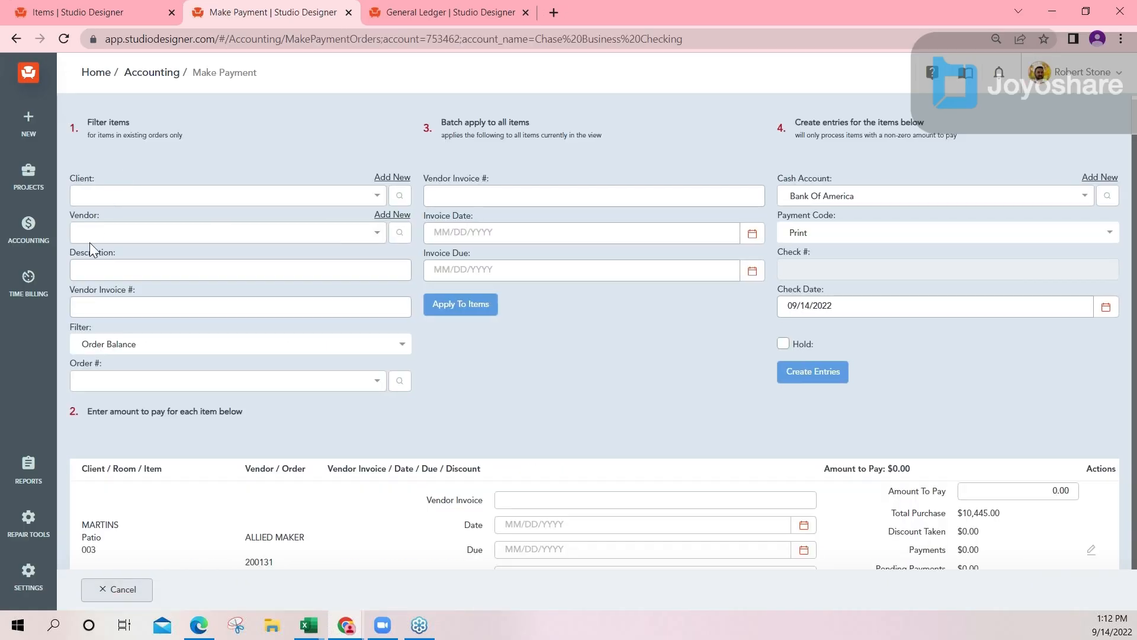
click(107, 235)
text(1st)
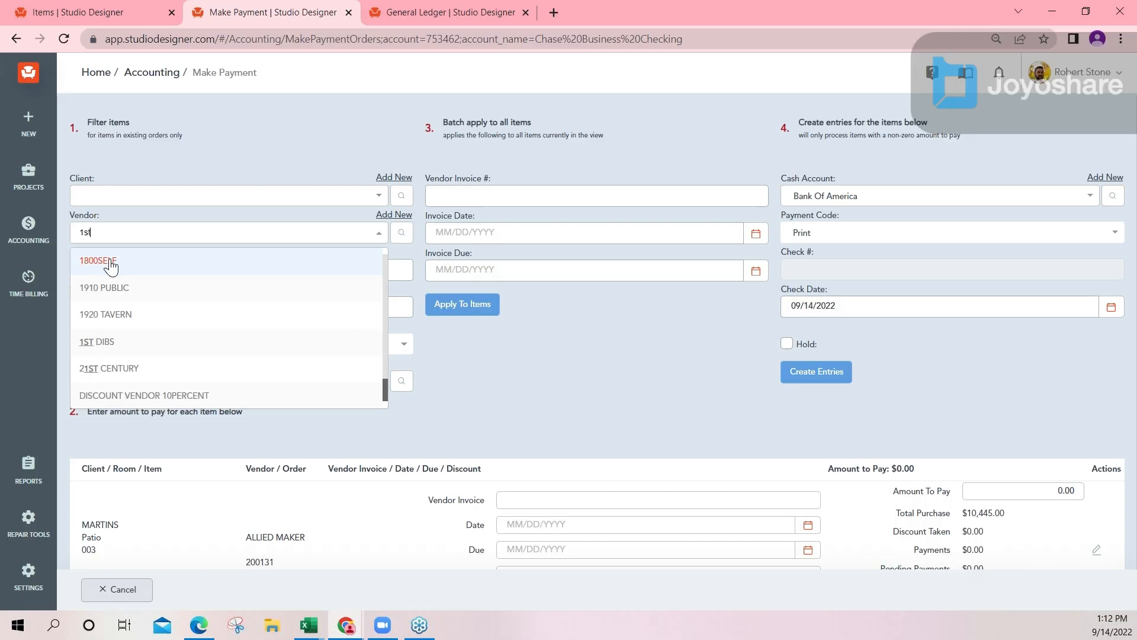
click(109, 261)
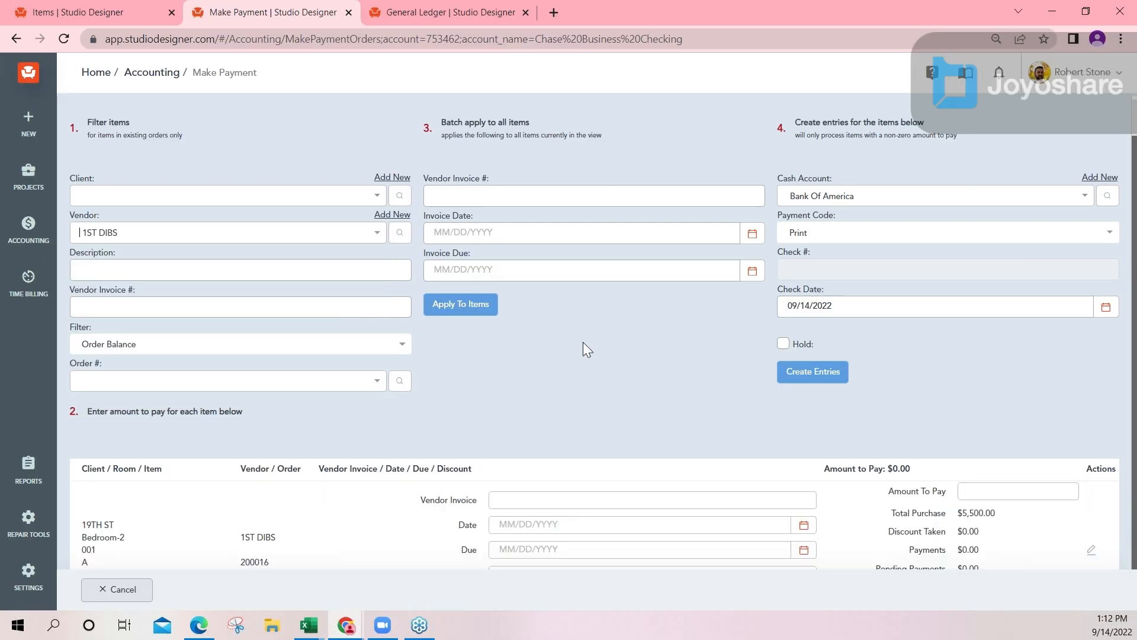
Step: Copy the total balance into the amount to pay for the 19th century Blue Vase, the red pillow and the Wine Glasses
scroll(699, 389, down, 3)
scroll(667, 356, down, 3)
click(921, 450)
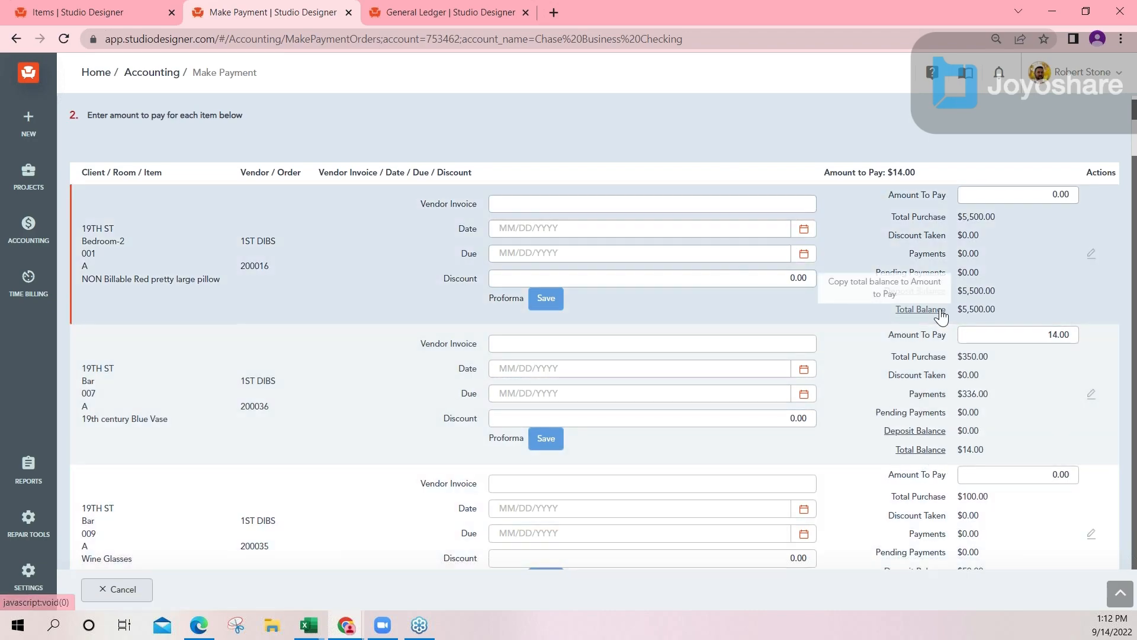
click(922, 306)
scroll(996, 451, down, 3)
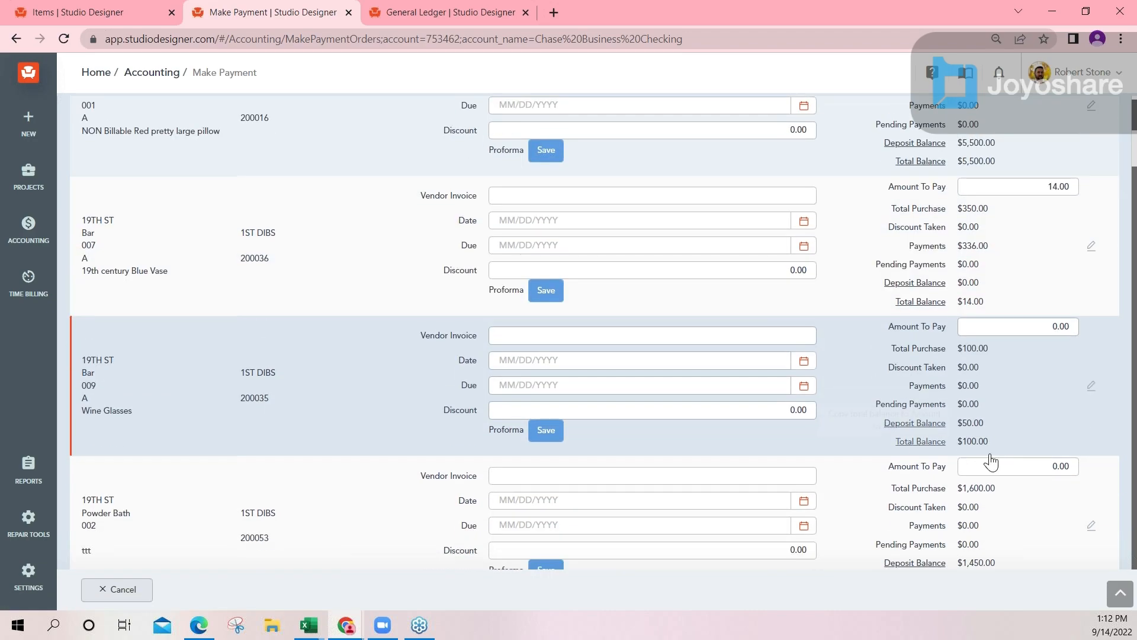
click(921, 431)
Step: Set the amount to pay to 50 for the Wine Glasses and 10 for the 19th century Blue Vase
scroll(1030, 415, up, 2)
double_click(1058, 401)
text(50)
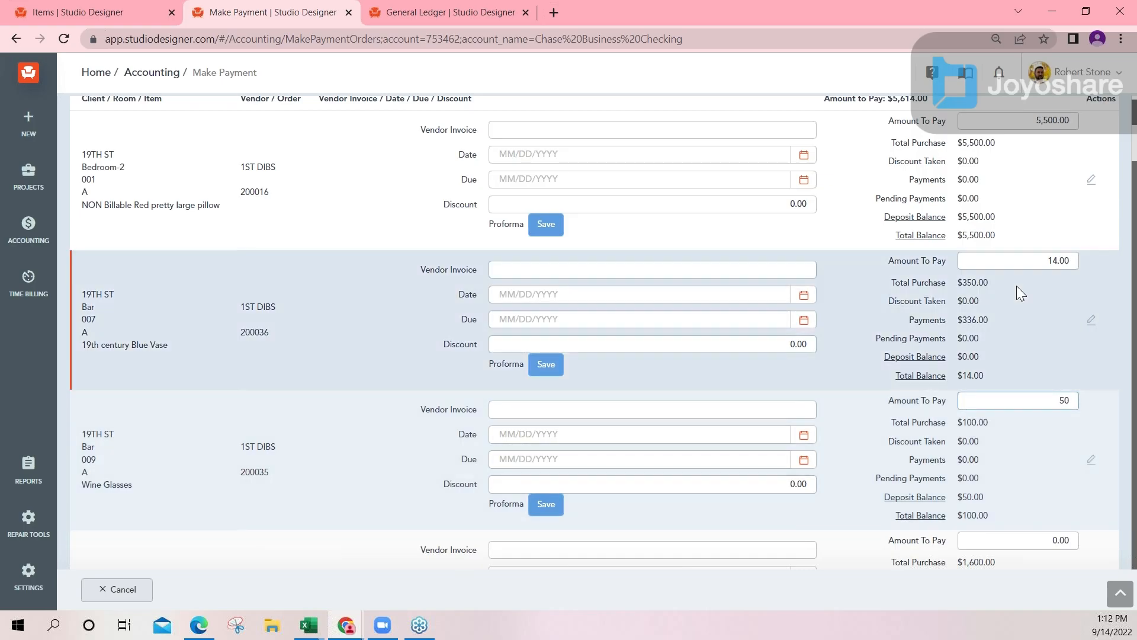
click(1047, 261)
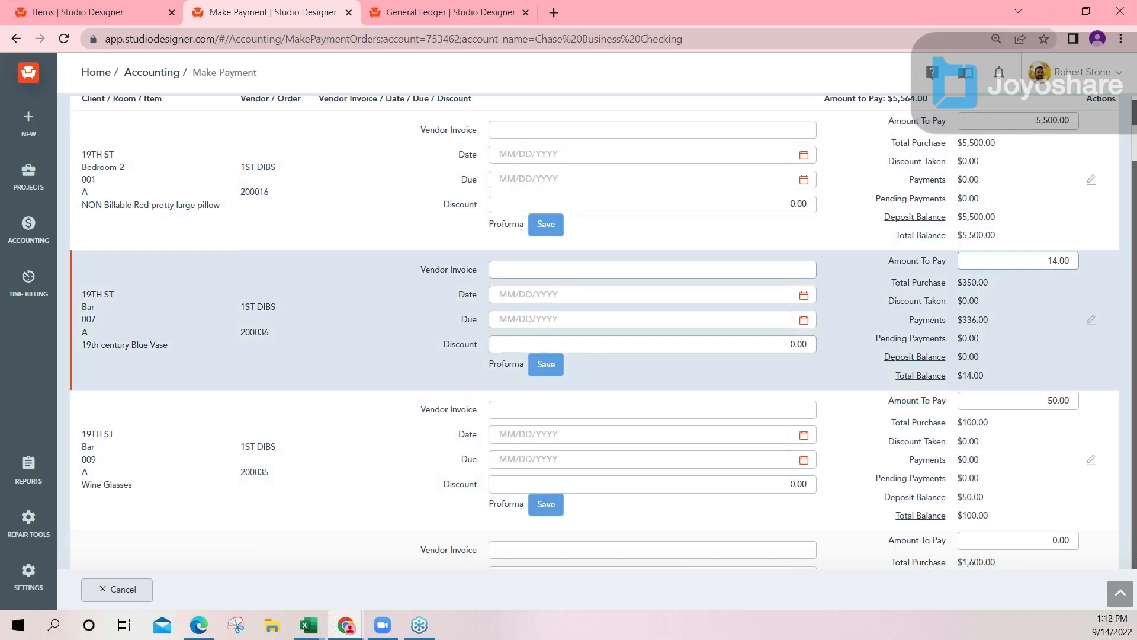
click(1024, 275)
Step: Set the payment code to Manual and the check number to ACH091422
scroll(923, 239, up, 4)
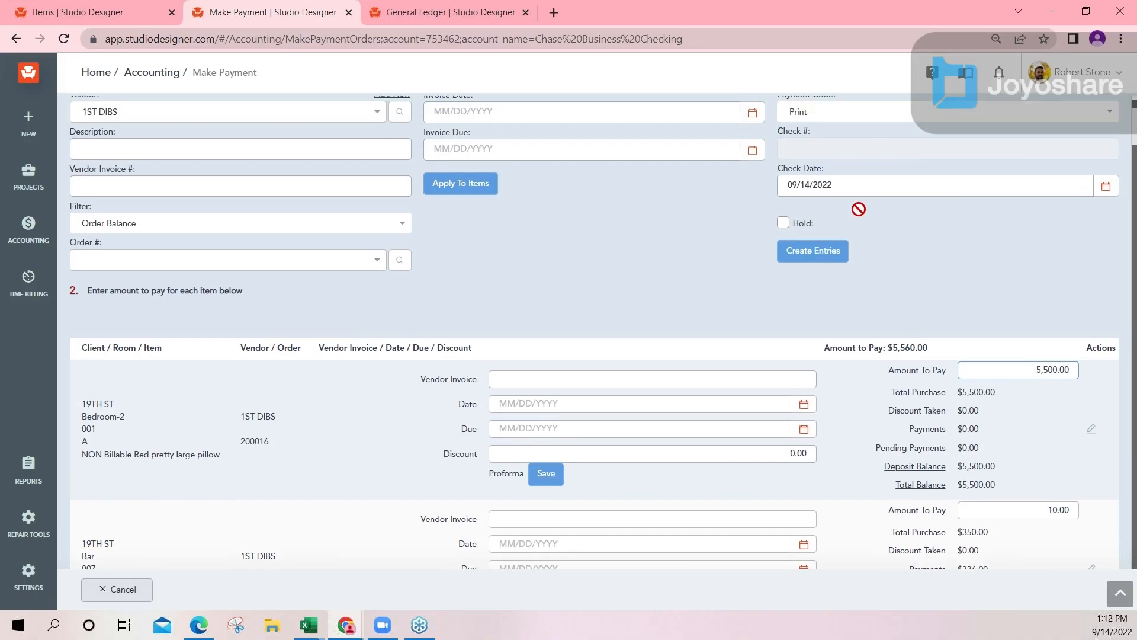
scroll(841, 228, up, 2)
click(816, 231)
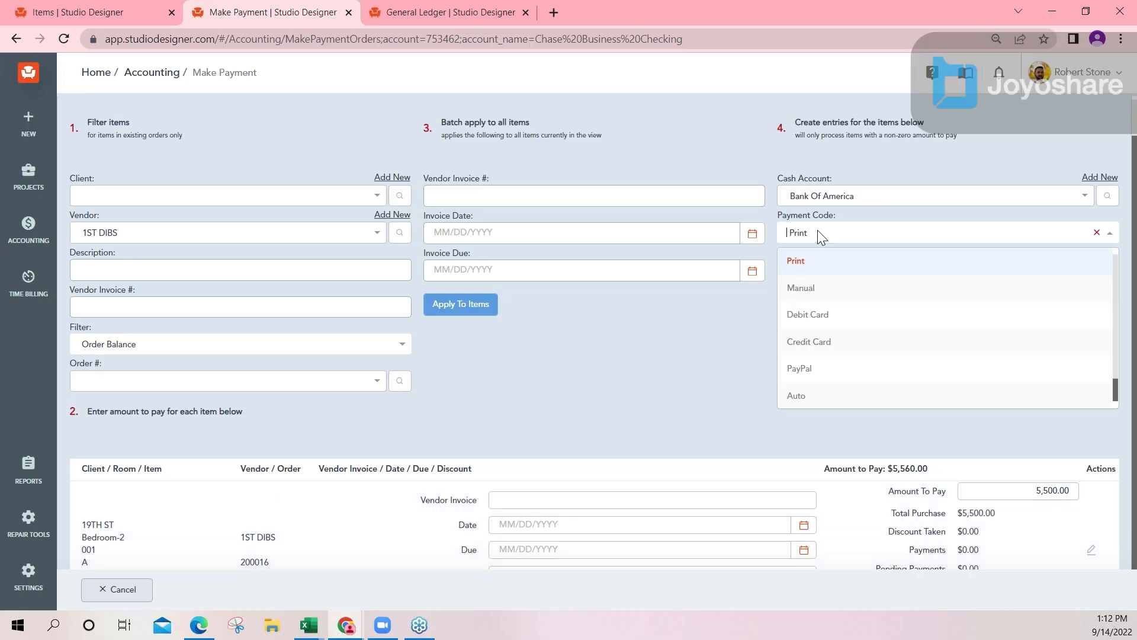
click(821, 290)
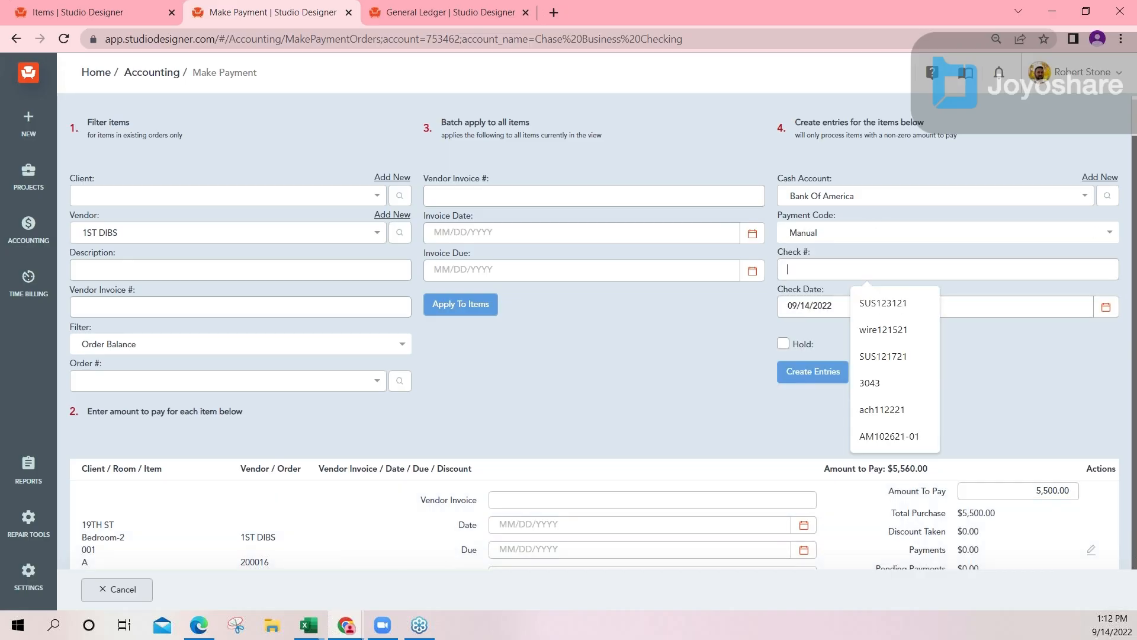
text(ACH)
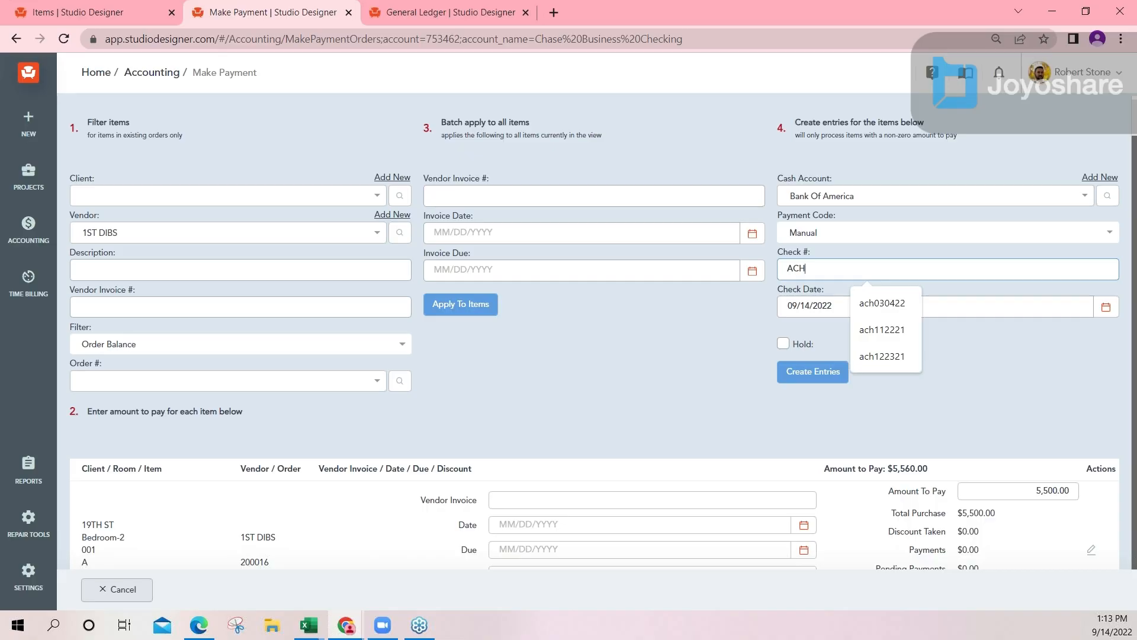
text(091422)
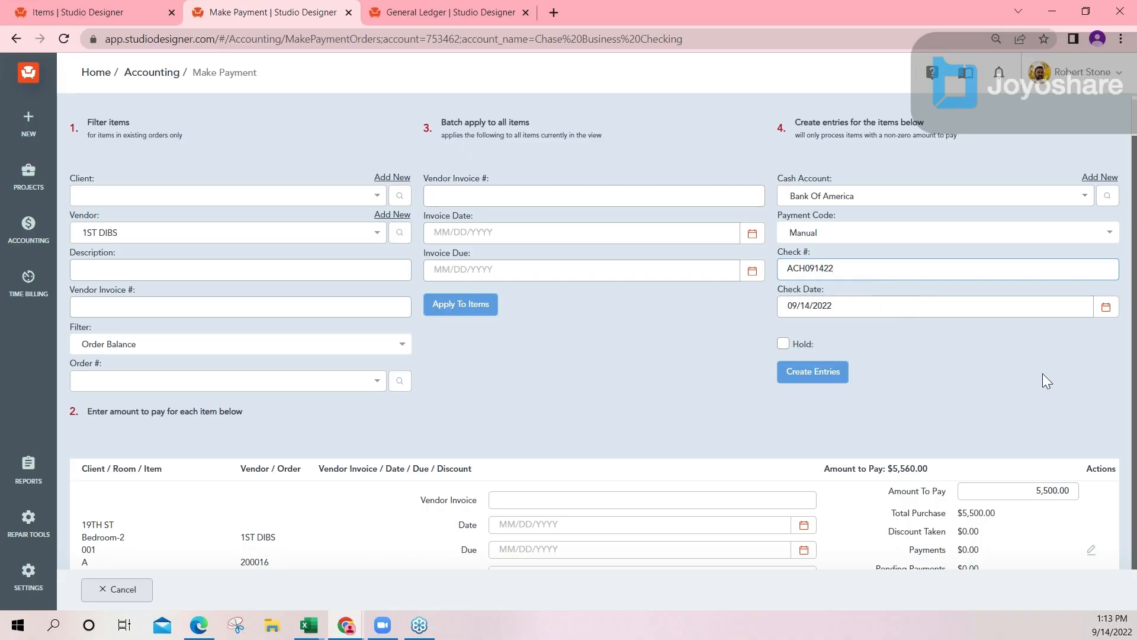
Step: Create the payment entries for the 1ST DIBS order items and confirm their creation
scroll(1073, 326, down, 1)
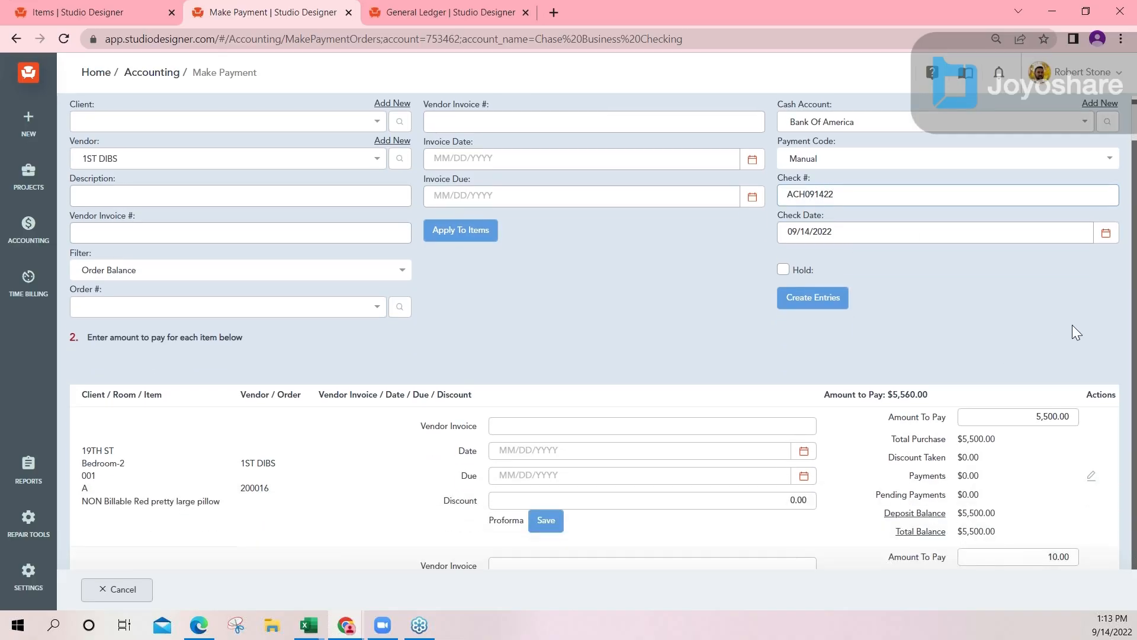
click(812, 297)
click(439, 147)
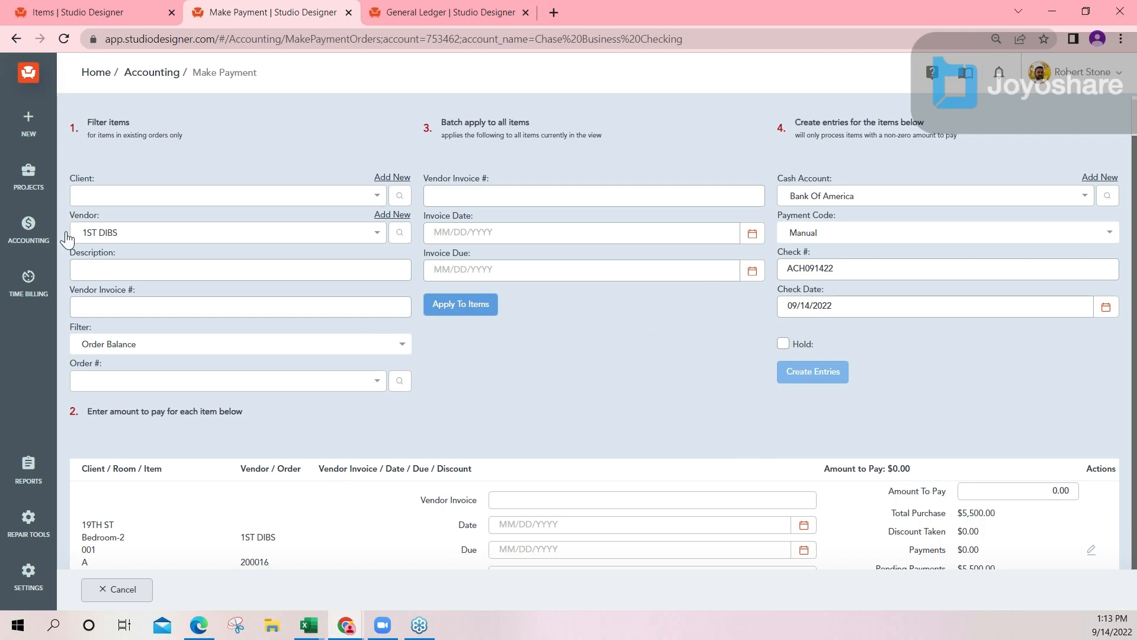
Step: Return to accounting Money Out and review the list of pending Chase Business Checking payments
click(33, 231)
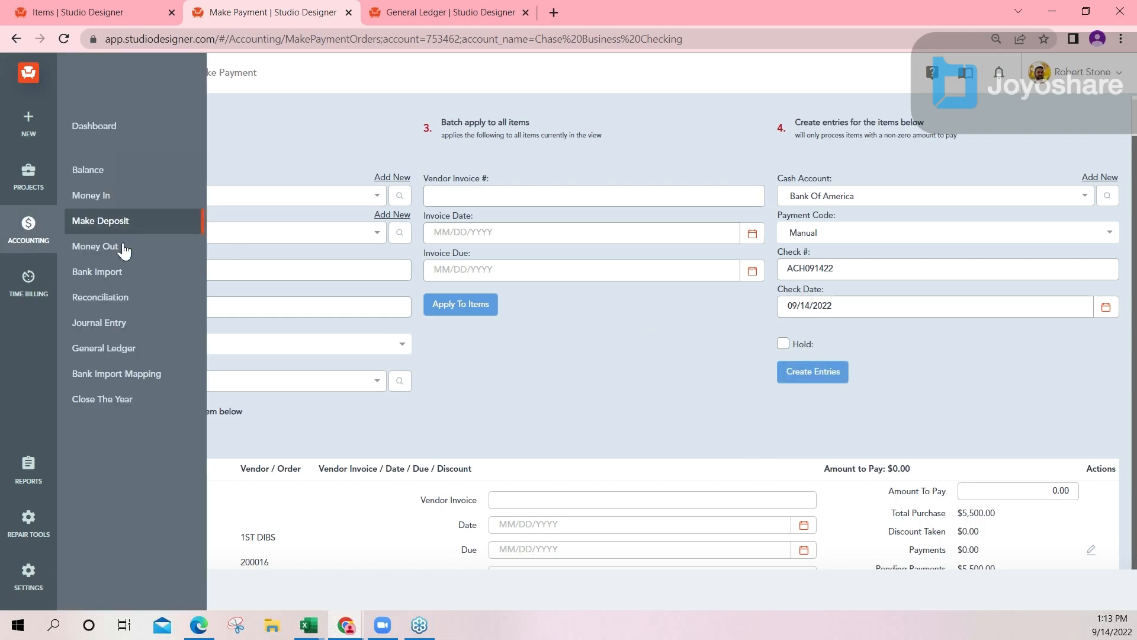
click(110, 247)
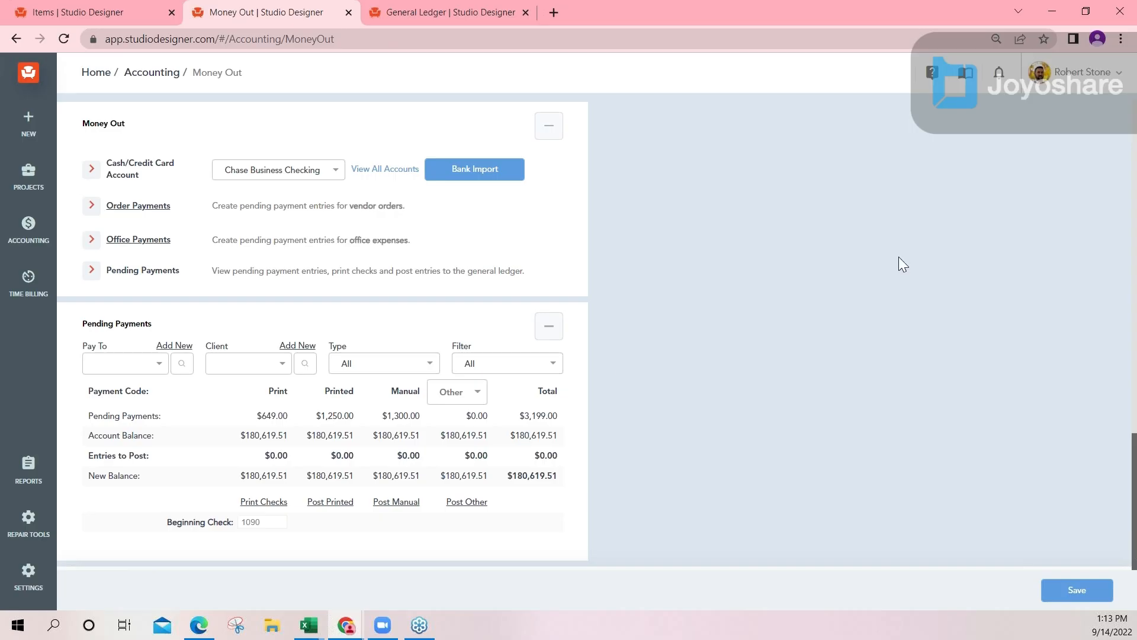
scroll(478, 331, down, 2)
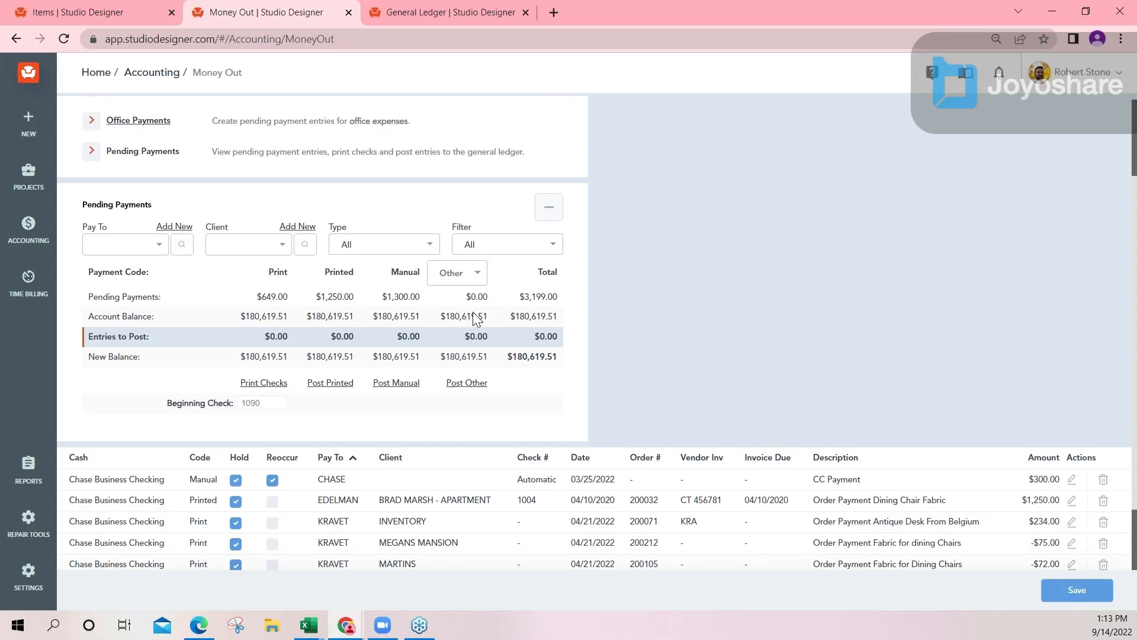
scroll(478, 319, down, 2)
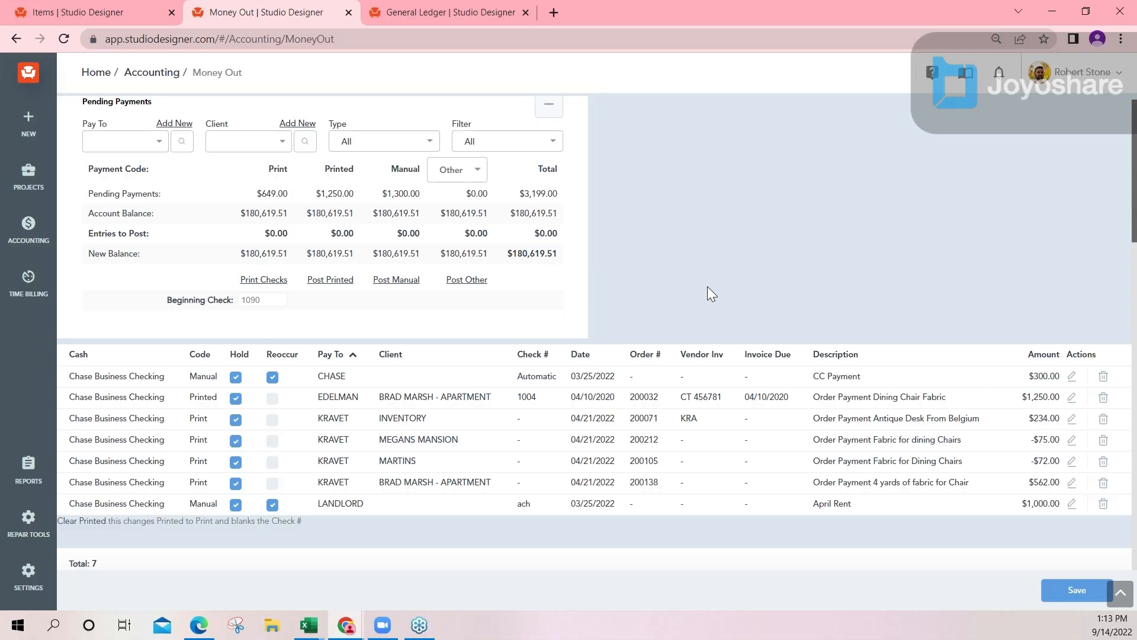
Step: Switch the Money Out cash account to Bank of America and post its pending manual payments, confirming the posting
scroll(720, 278, up, 4)
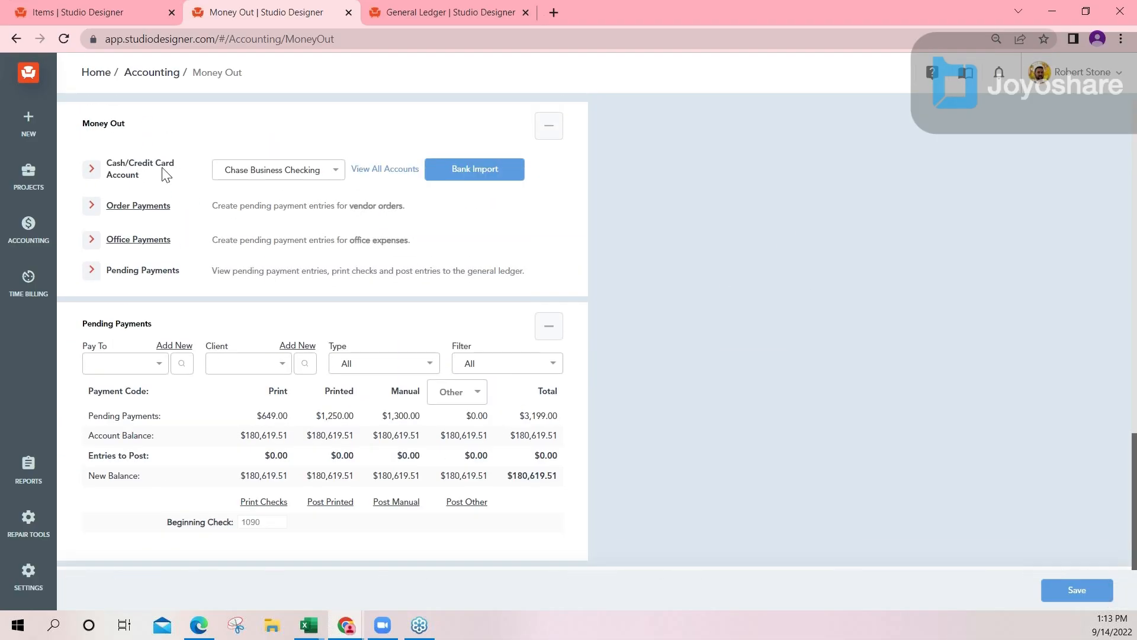
click(262, 173)
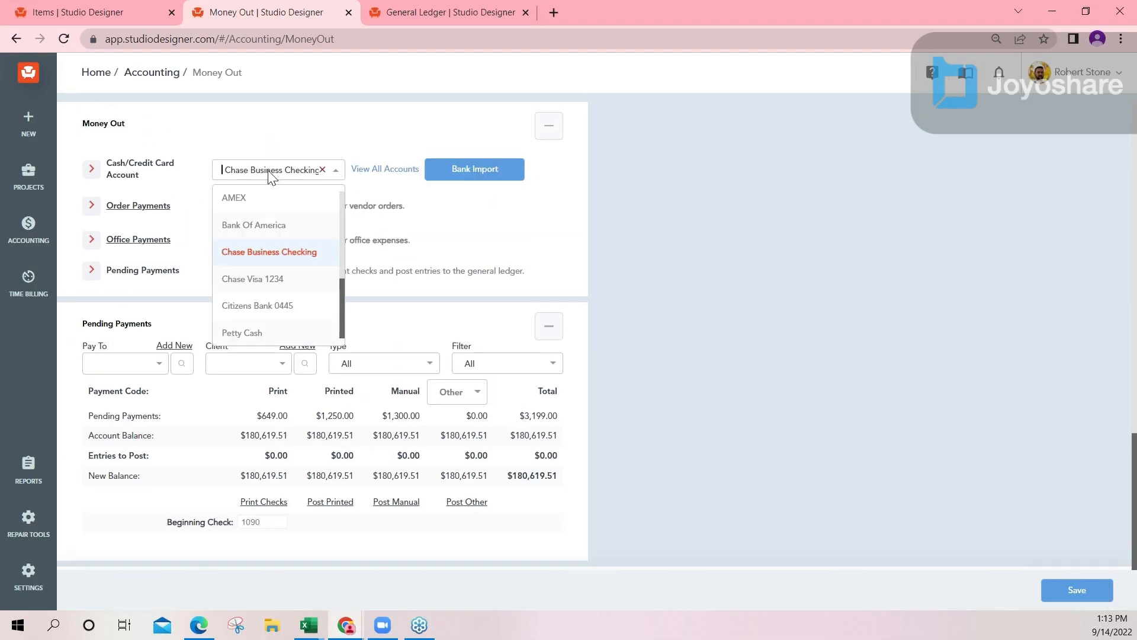
click(258, 228)
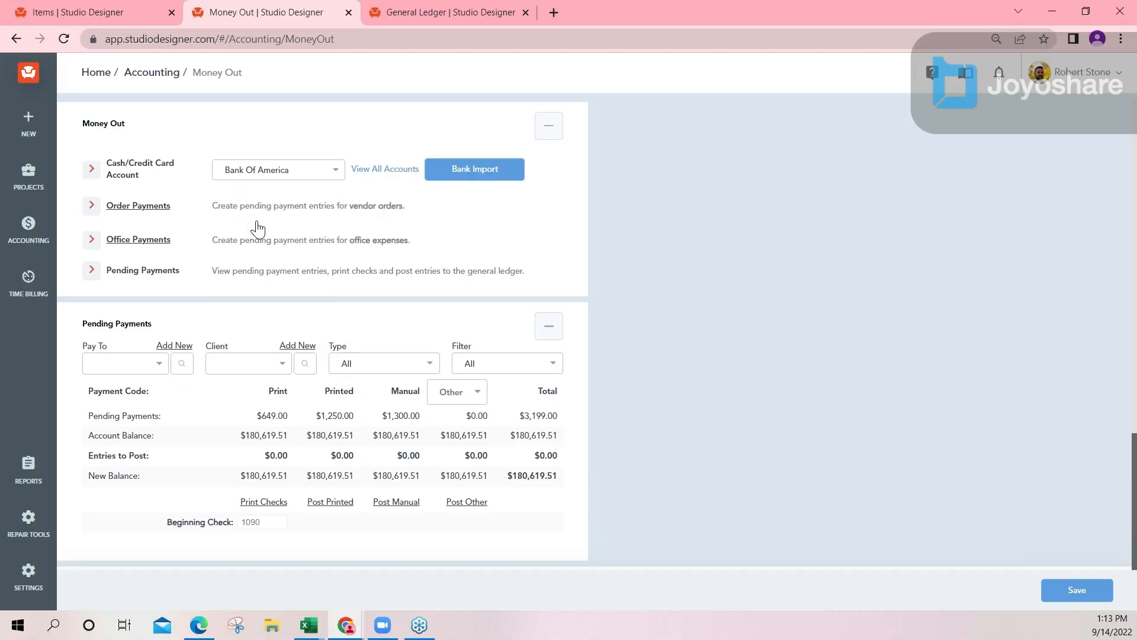
scroll(373, 290, down, 1)
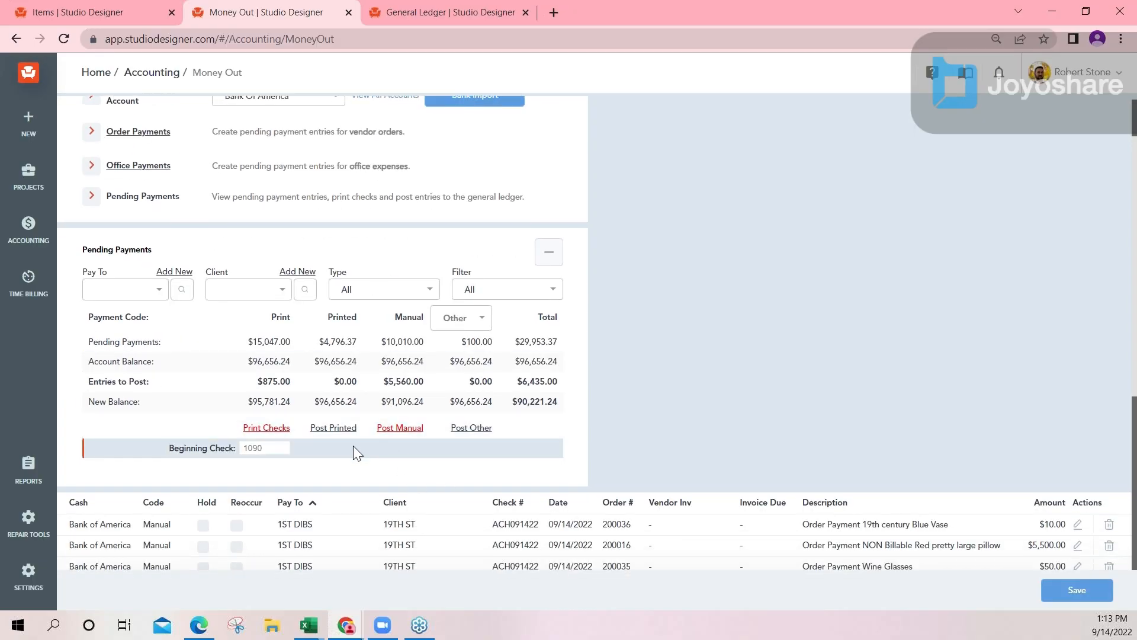
scroll(426, 405, down, 1)
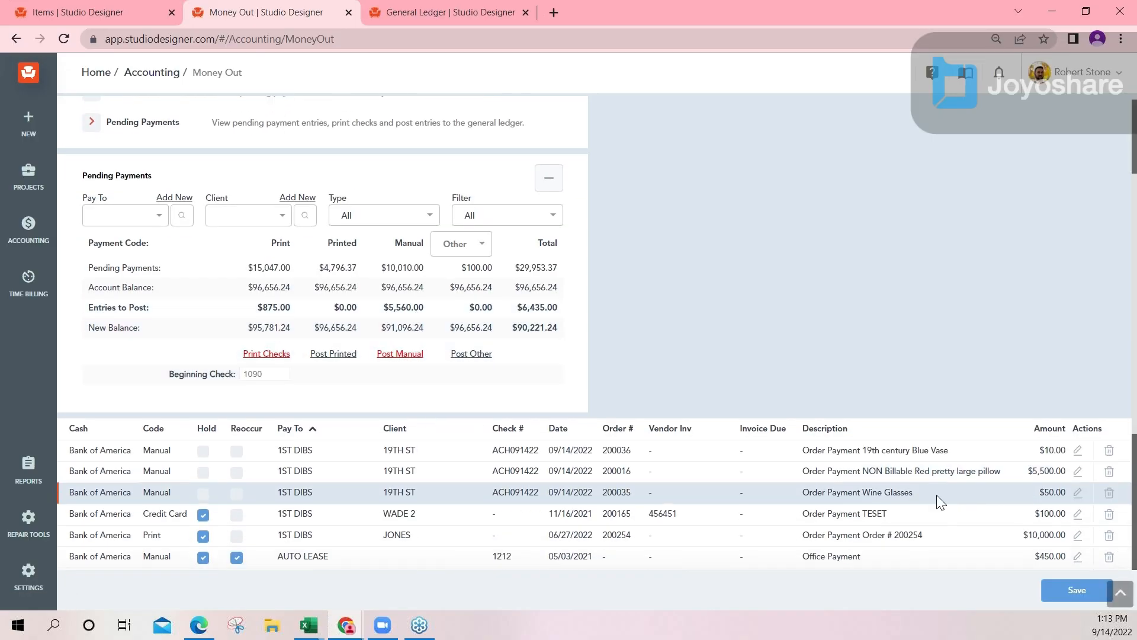
click(400, 355)
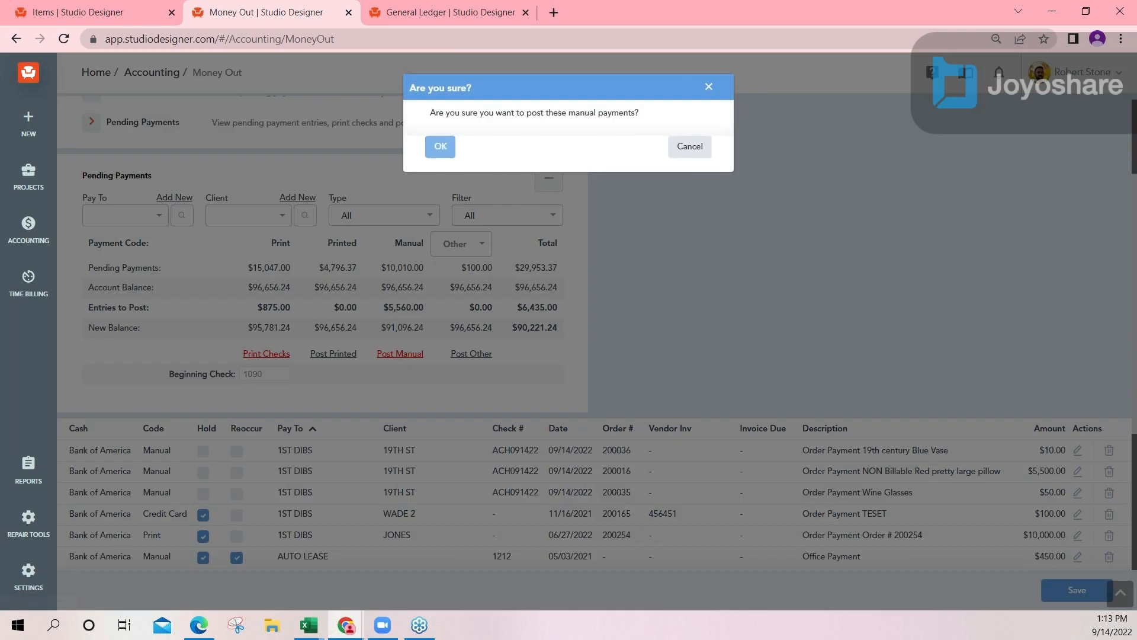
click(441, 149)
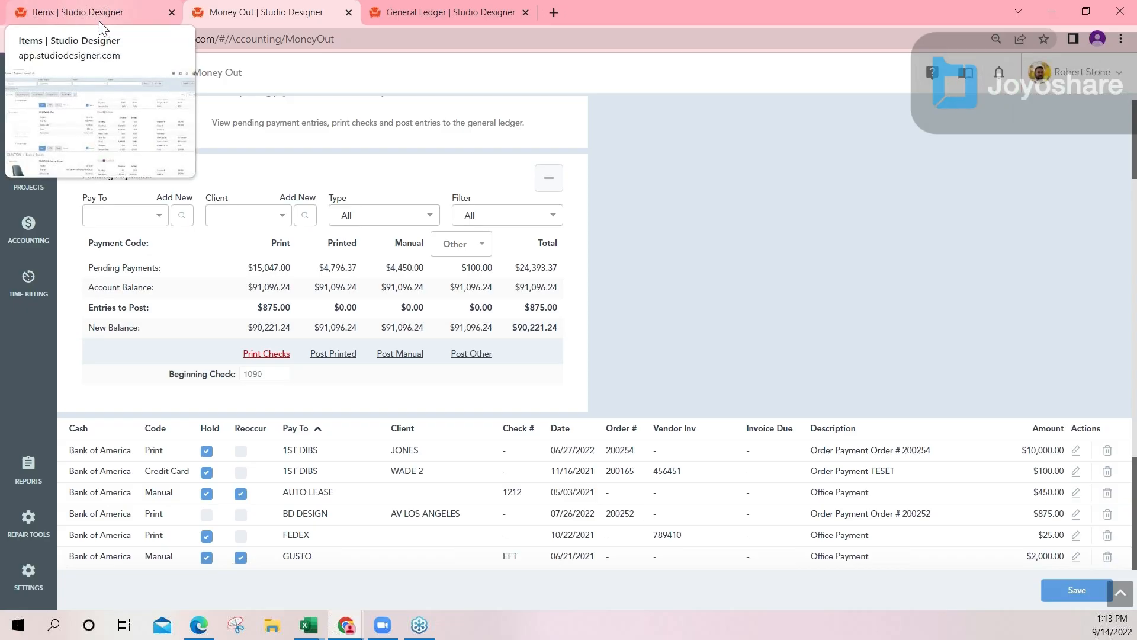
Step: Return to the CLINTON items list, open accounting Money In in a separate browser tab, and come back to the items
click(91, 7)
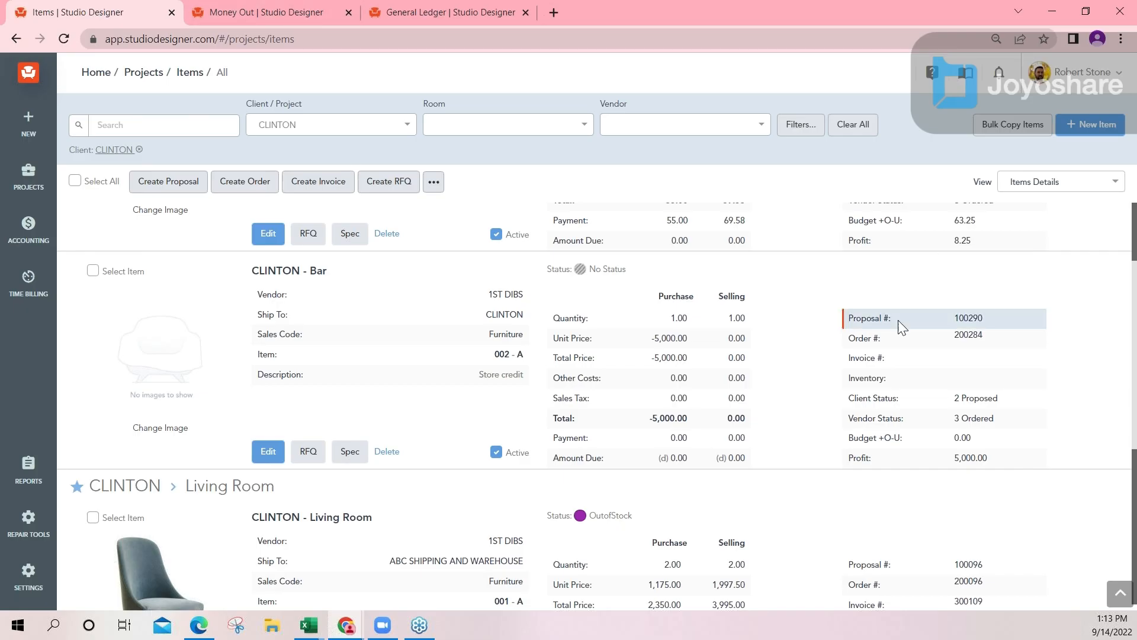
scroll(903, 325, down, 4)
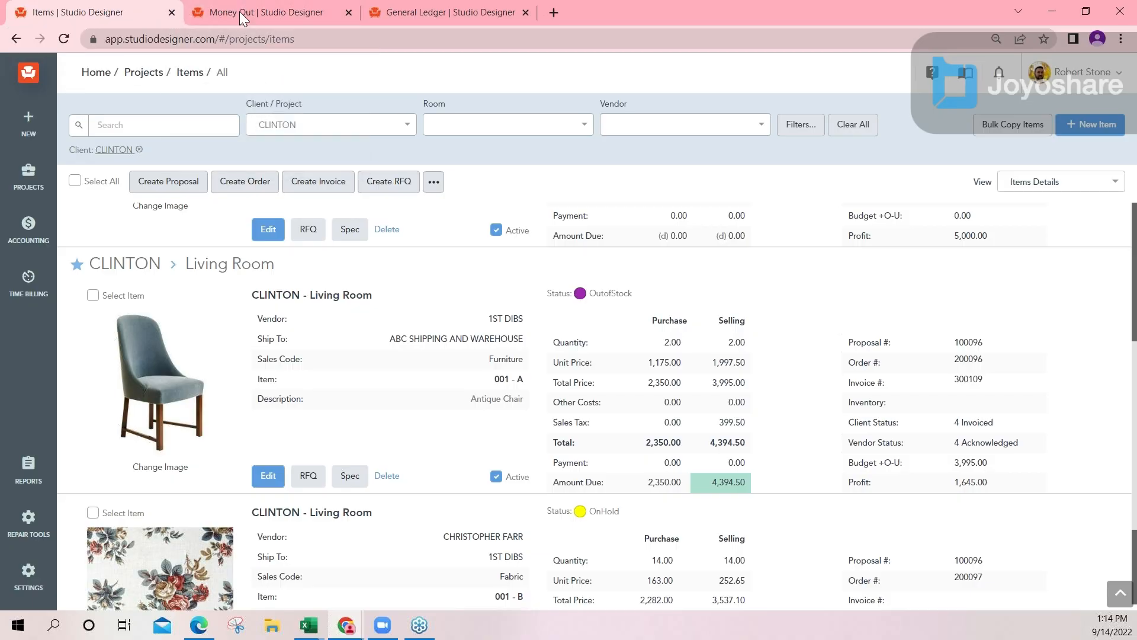
click(31, 231)
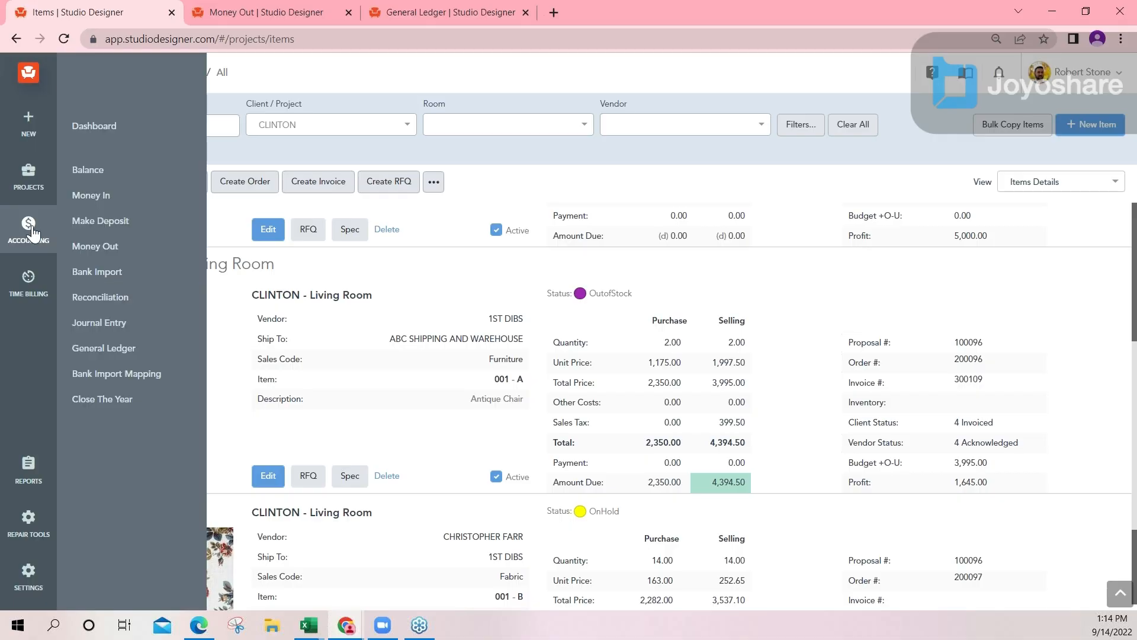
right_click(98, 201)
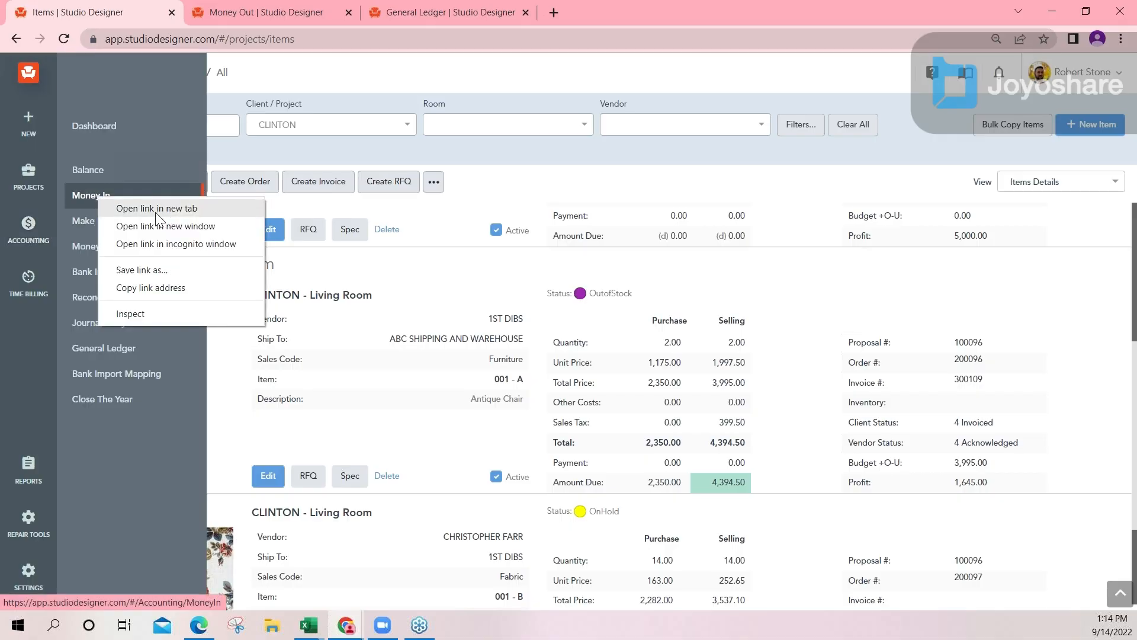
click(187, 210)
click(595, 13)
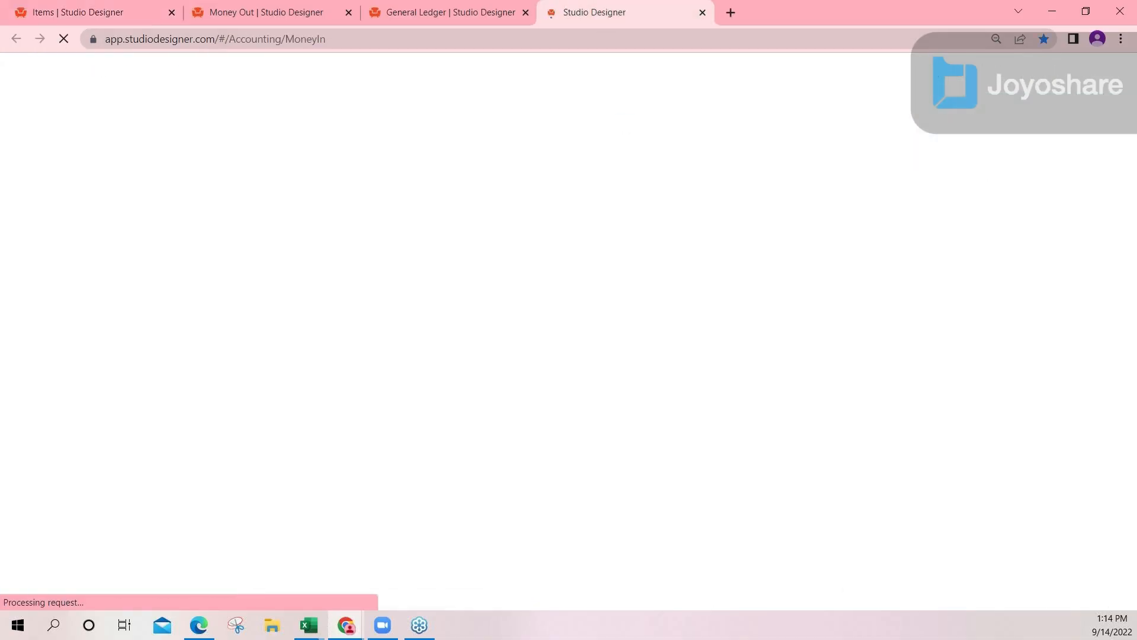
click(89, 16)
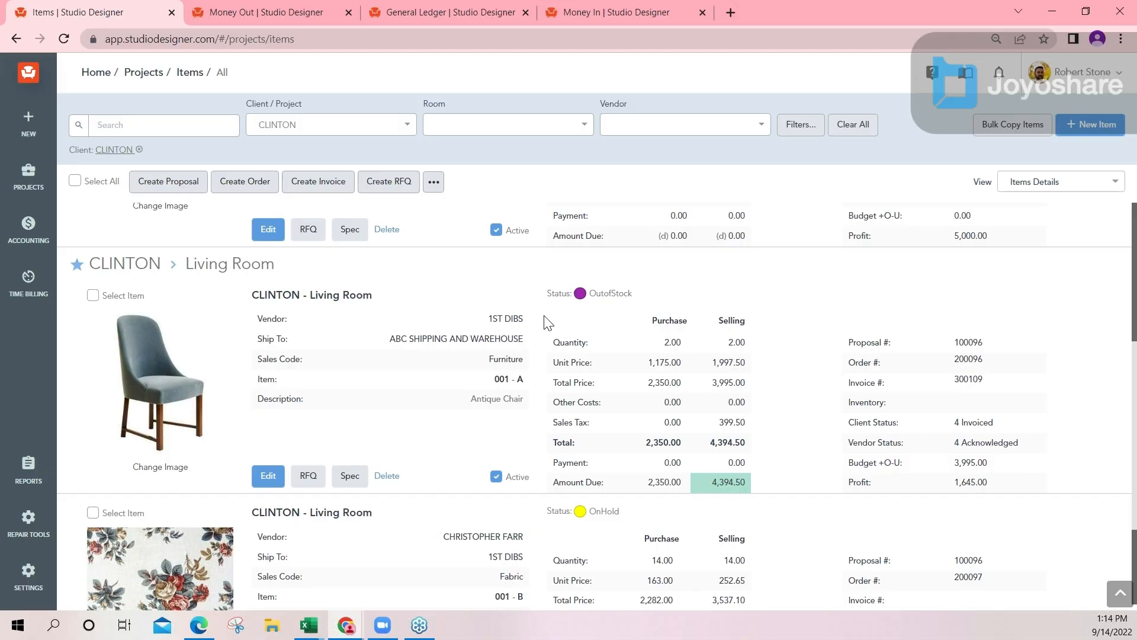
Step: Open the vendor order of CLINTON's Living Room Antique Chair and bring up its payment form
click(968, 361)
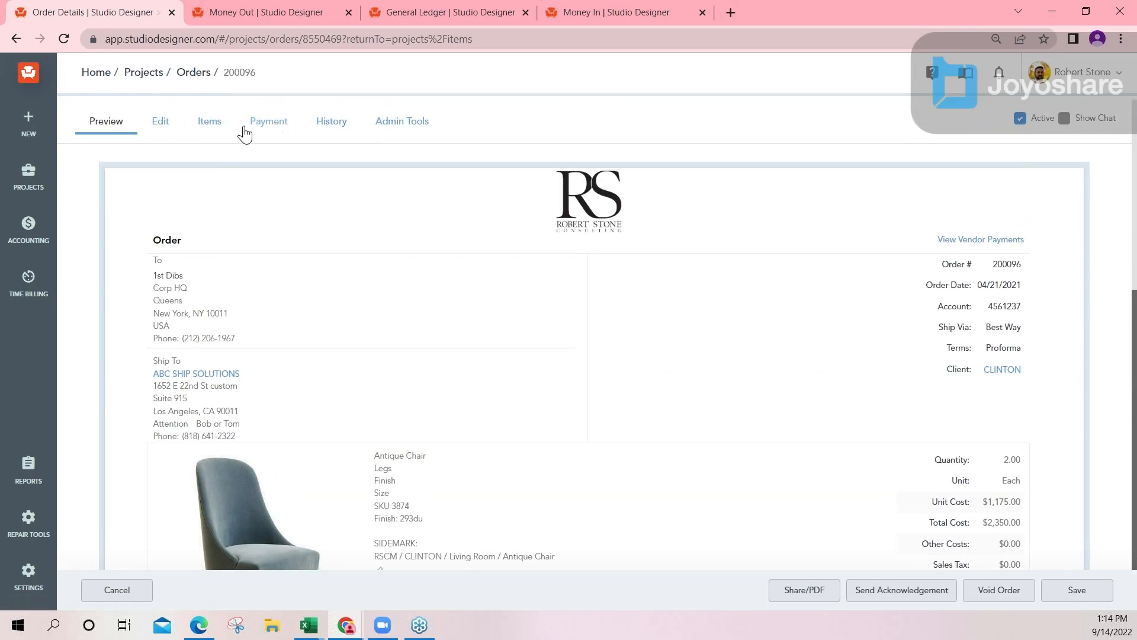
click(269, 127)
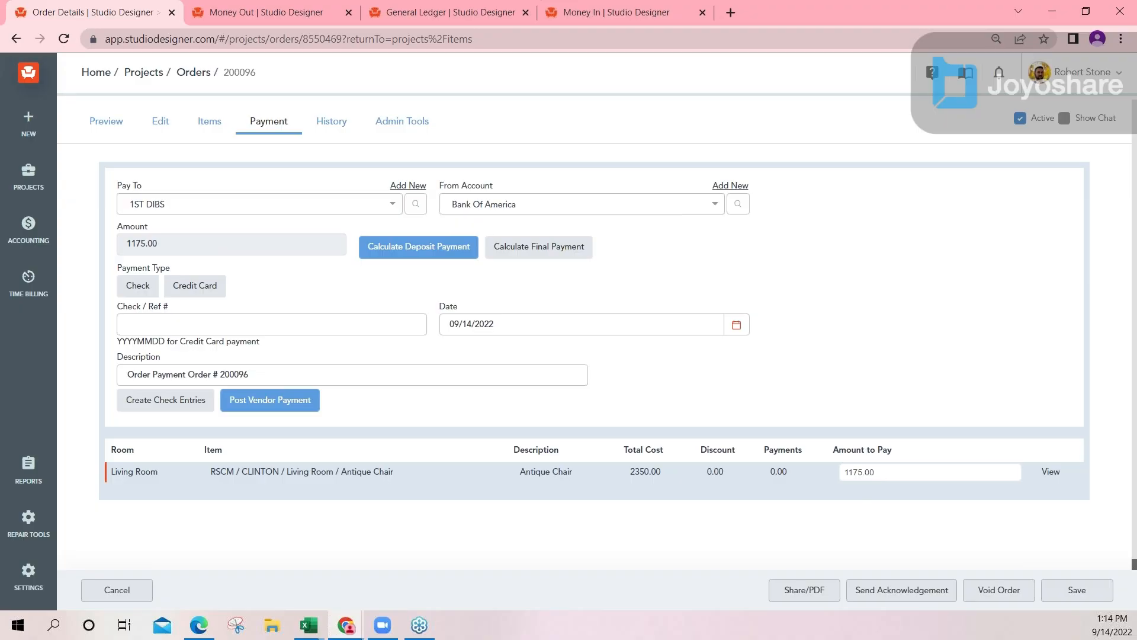
drag(866, 477, 835, 482)
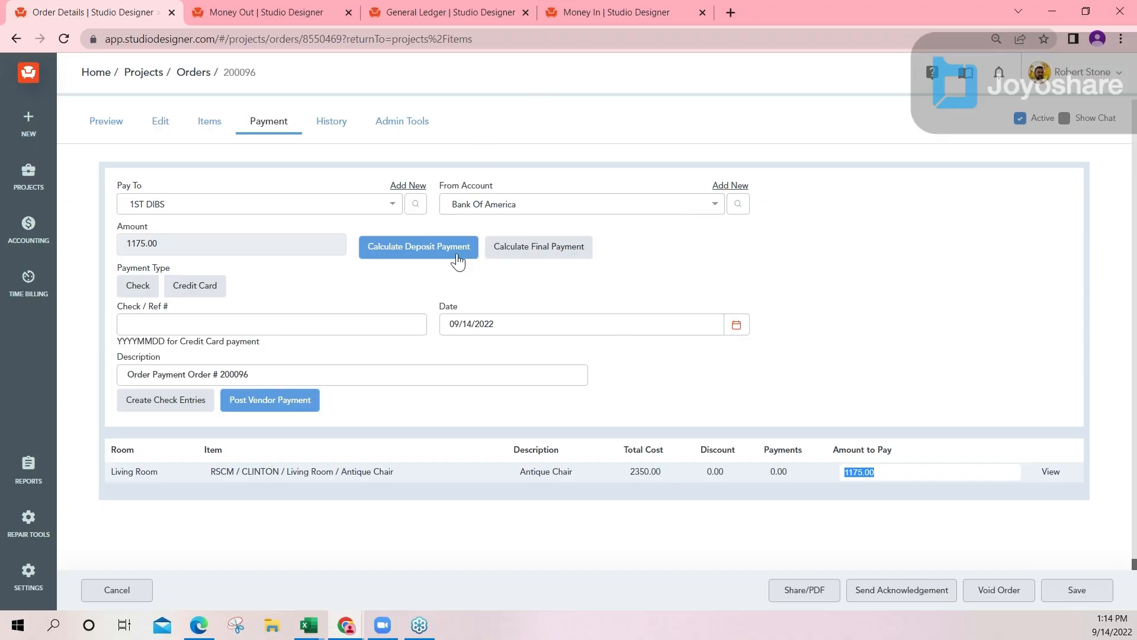
Step: Set the order payment's From Account to AMEX and its Check / Ref # to AM091422
click(489, 209)
scroll(544, 314, down, 3)
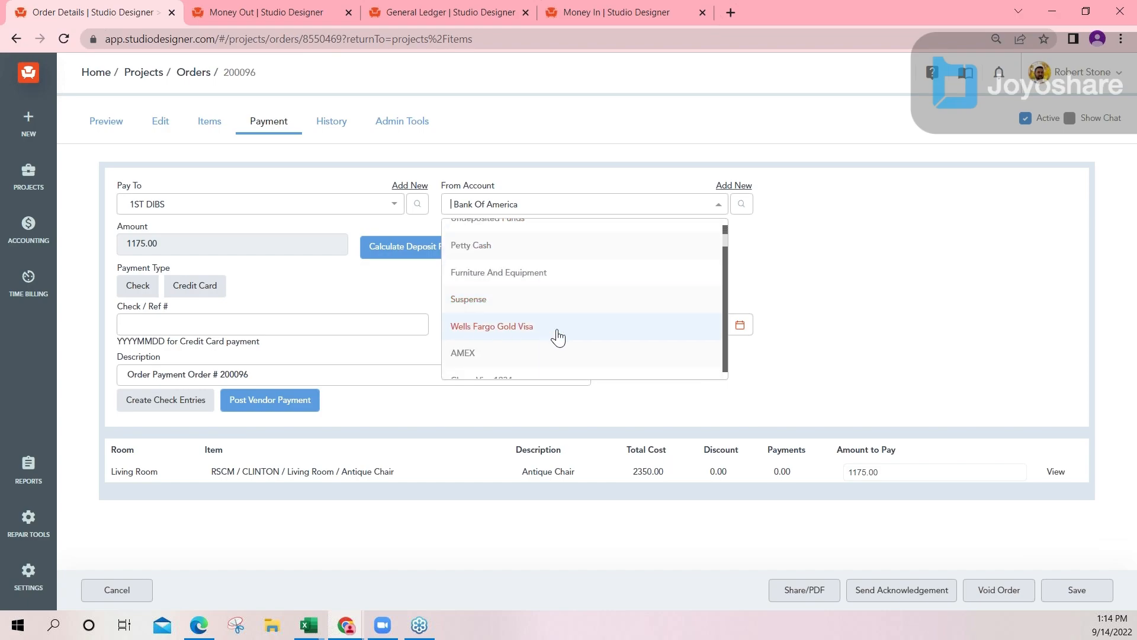
click(498, 355)
click(271, 325)
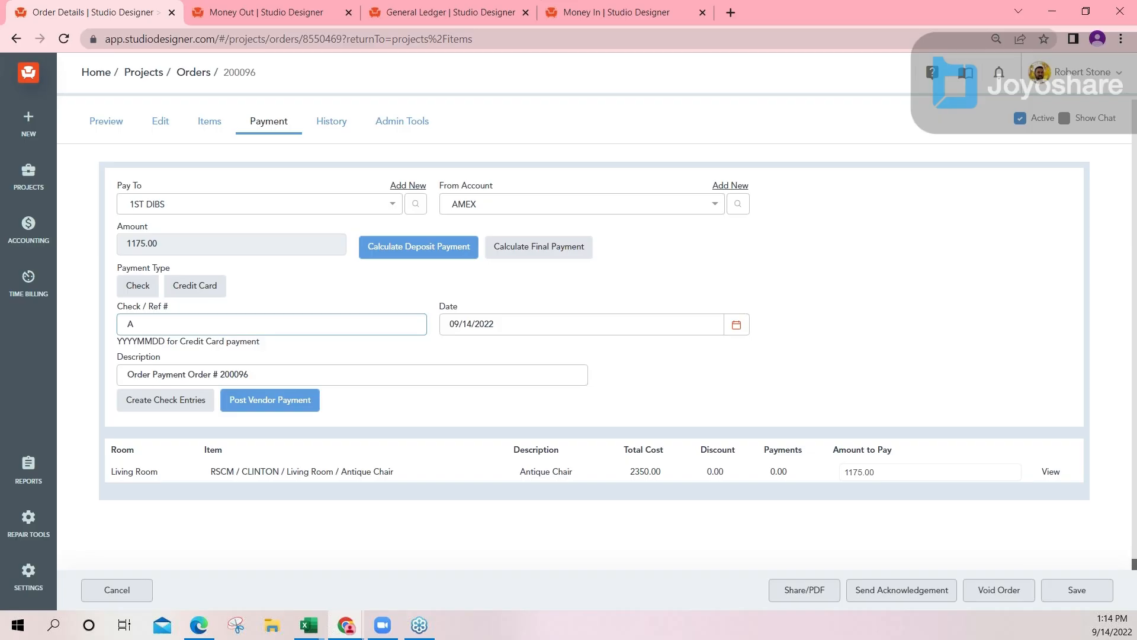
drag(173, 307, 120, 316)
click(142, 324)
drag(170, 324, 127, 324)
click(176, 324)
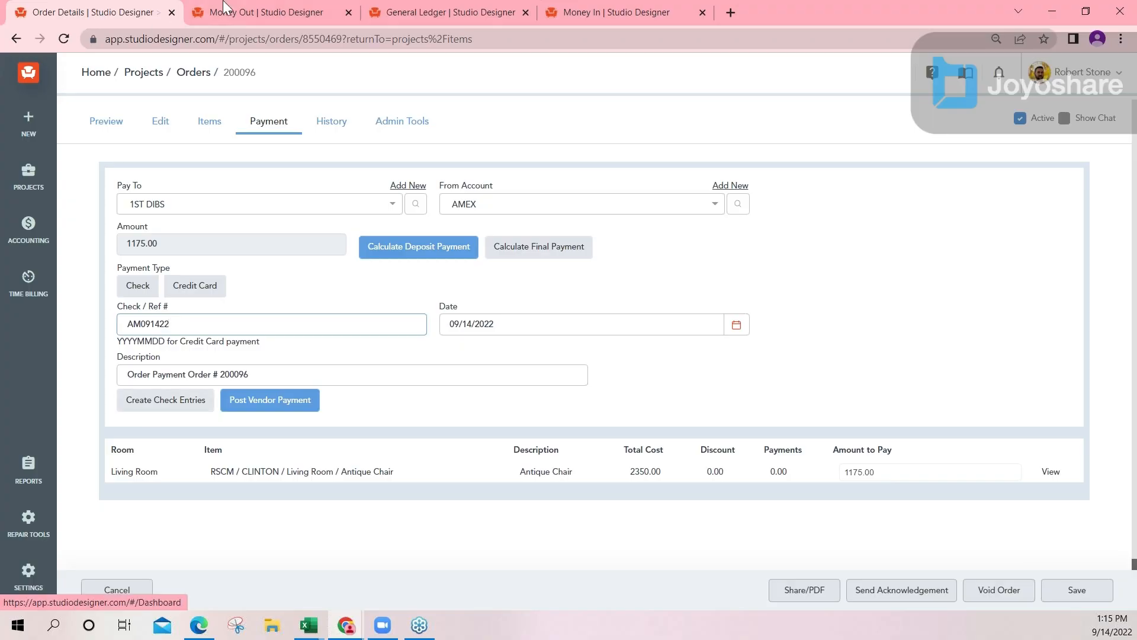
Step: Check the Money Out pending payments, return to the Antique Chair order, and post its vendor payment with confirmation
click(246, 15)
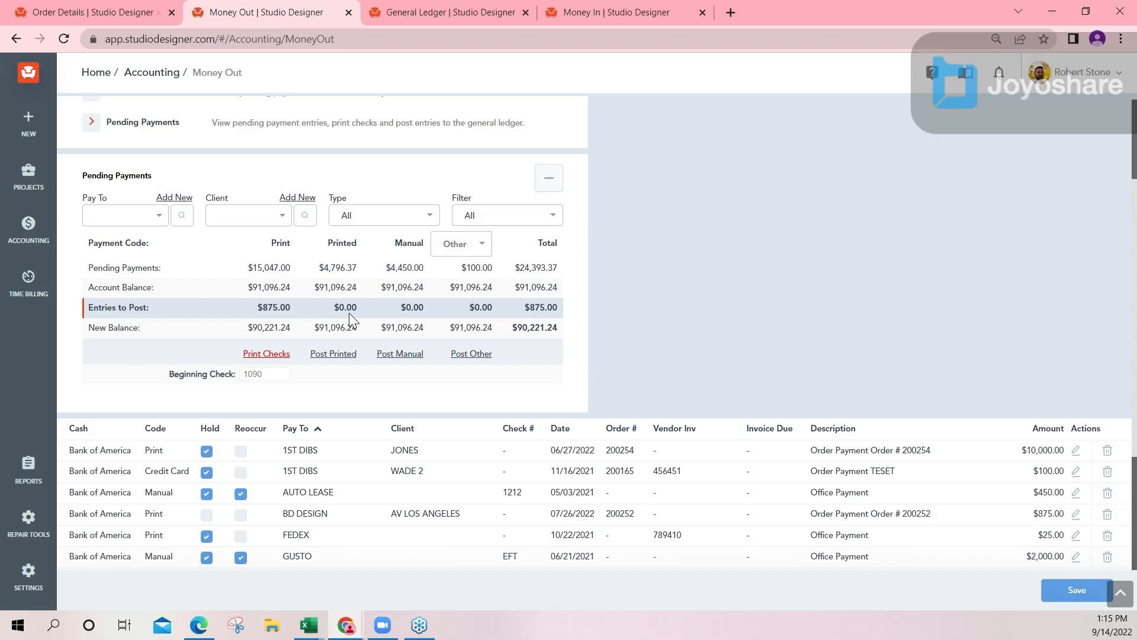
click(72, 17)
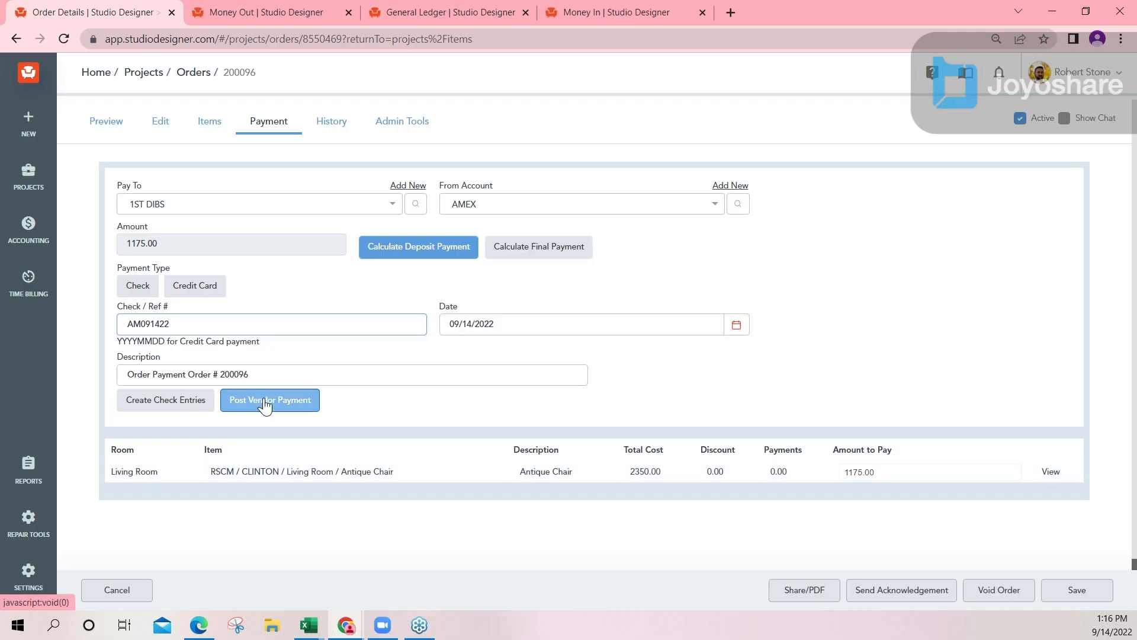
click(266, 406)
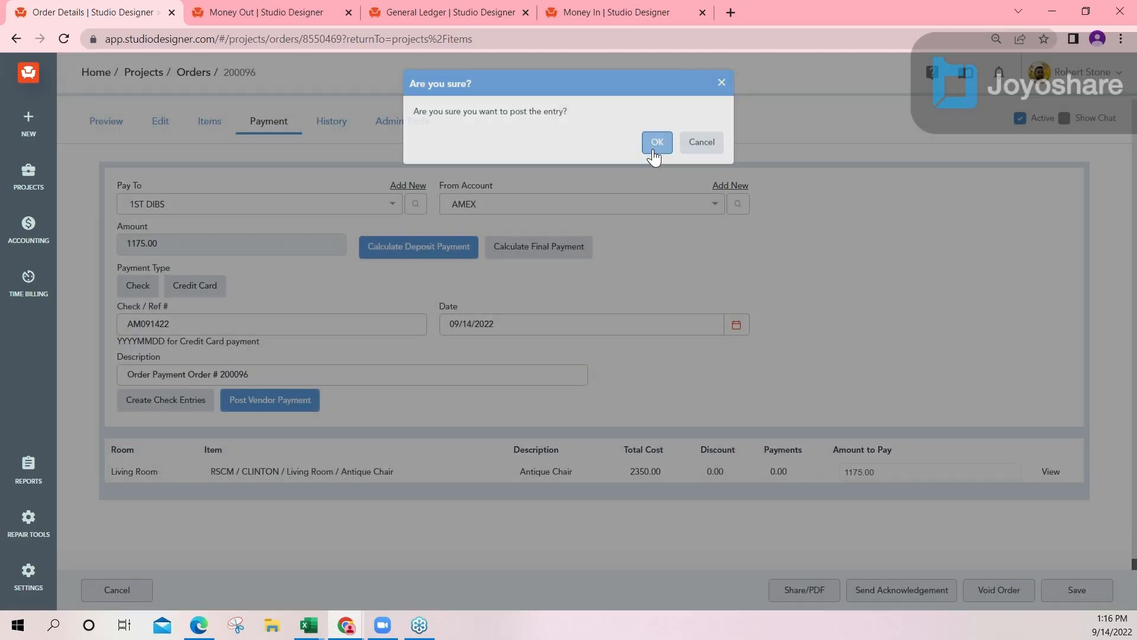
click(657, 143)
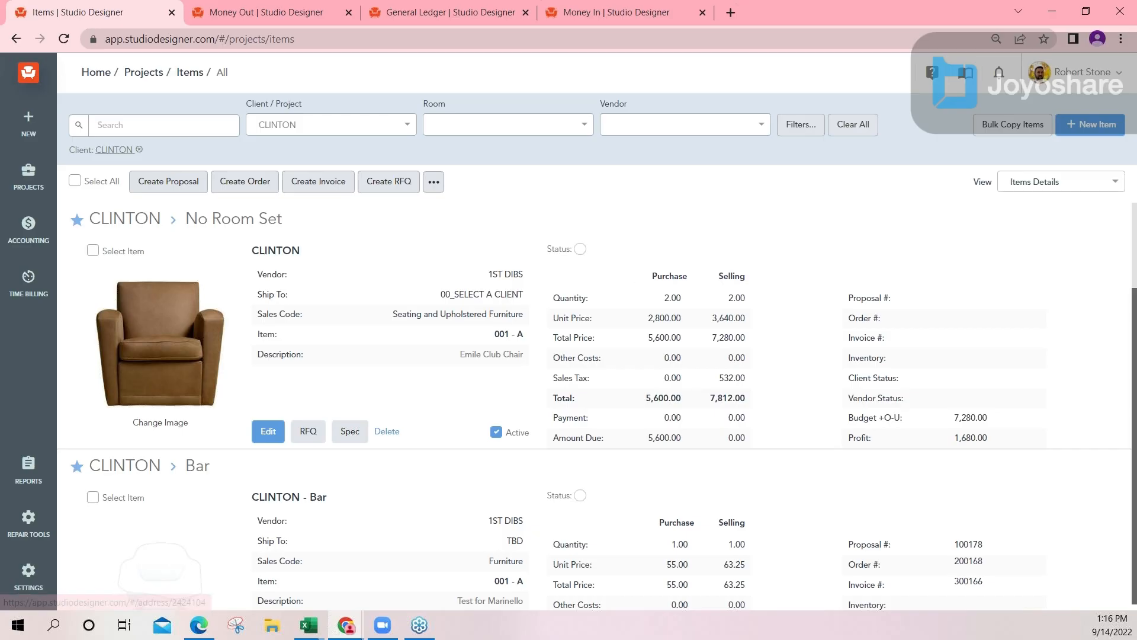
Step: Search the CLINTON items by the order number and view the Antique Chair's recorded payments
scroll(688, 342, down, 3)
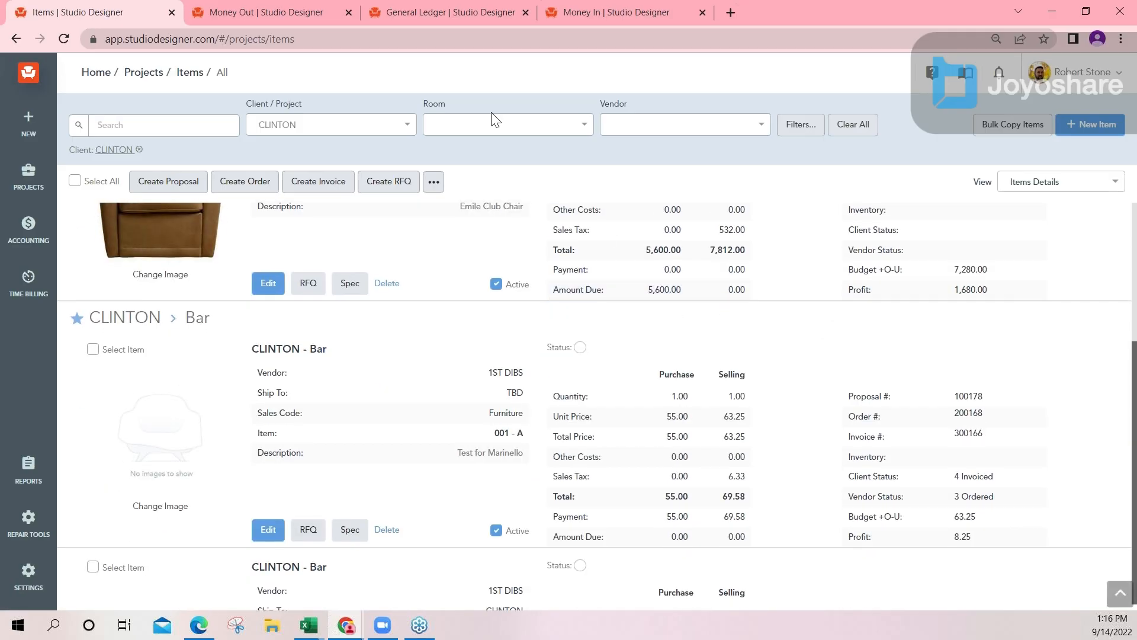
click(100, 125)
text(200096)
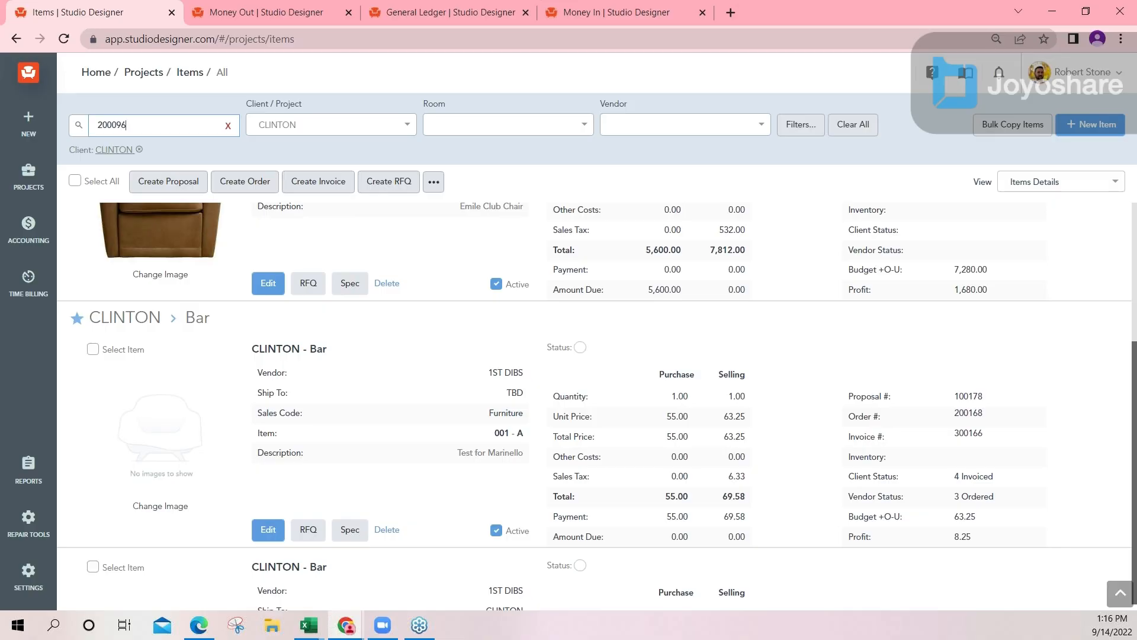
click(256, 436)
scroll(244, 373, down, 3)
click(176, 394)
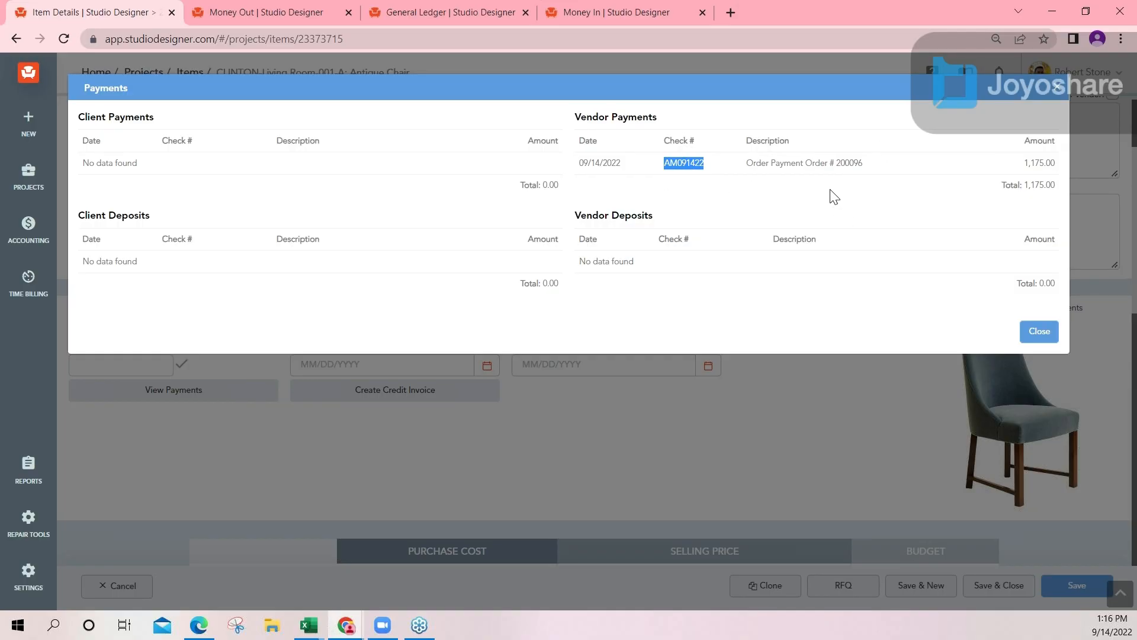
Step: Look at the Antique Chair's images and attachments, and reopen the item's payments list
click(1059, 93)
scroll(249, 224, up, 3)
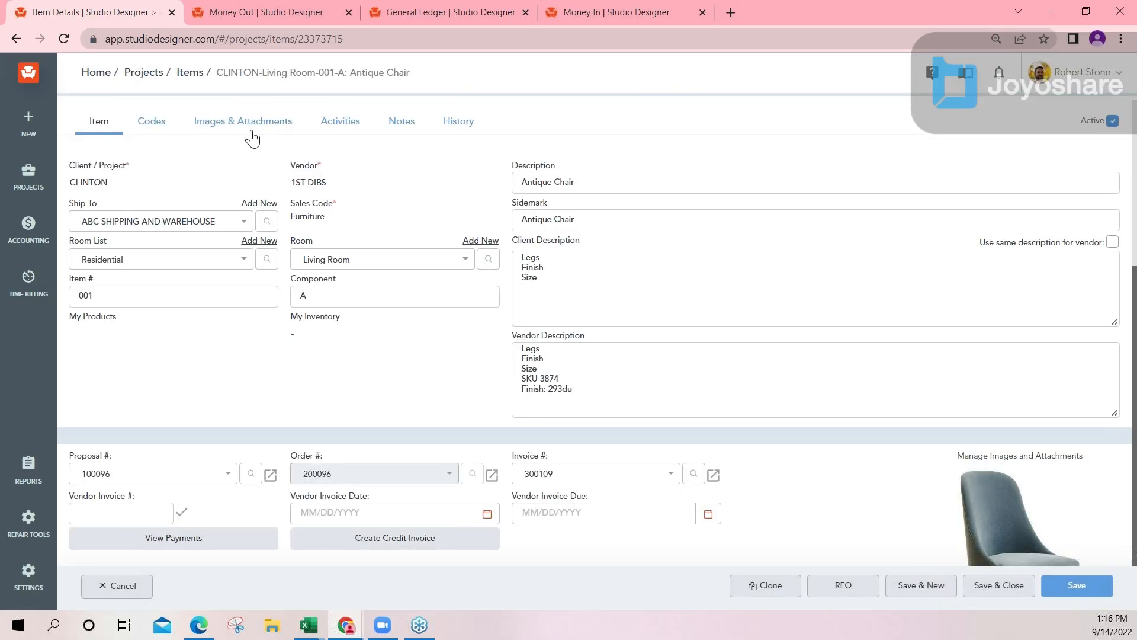
click(246, 121)
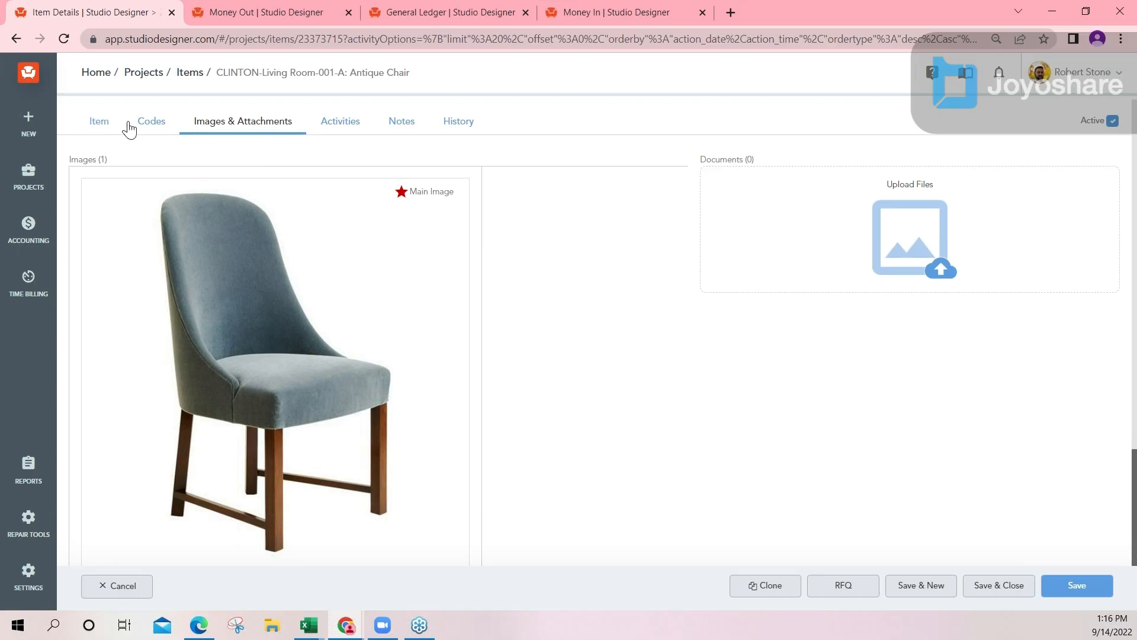
click(104, 124)
scroll(374, 418, down, 2)
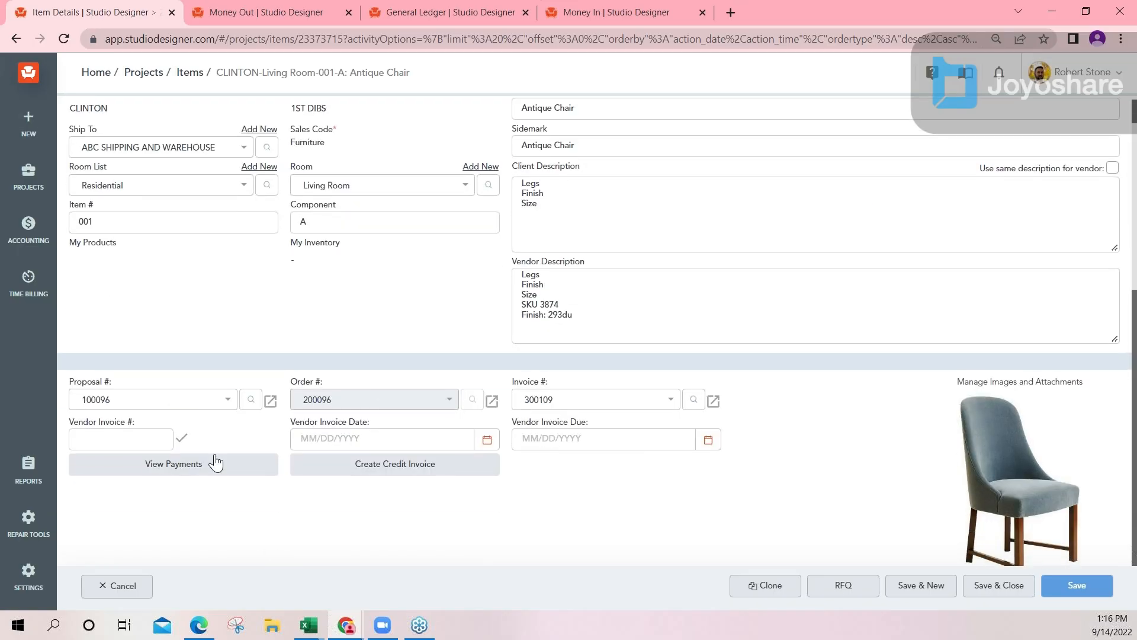
click(172, 465)
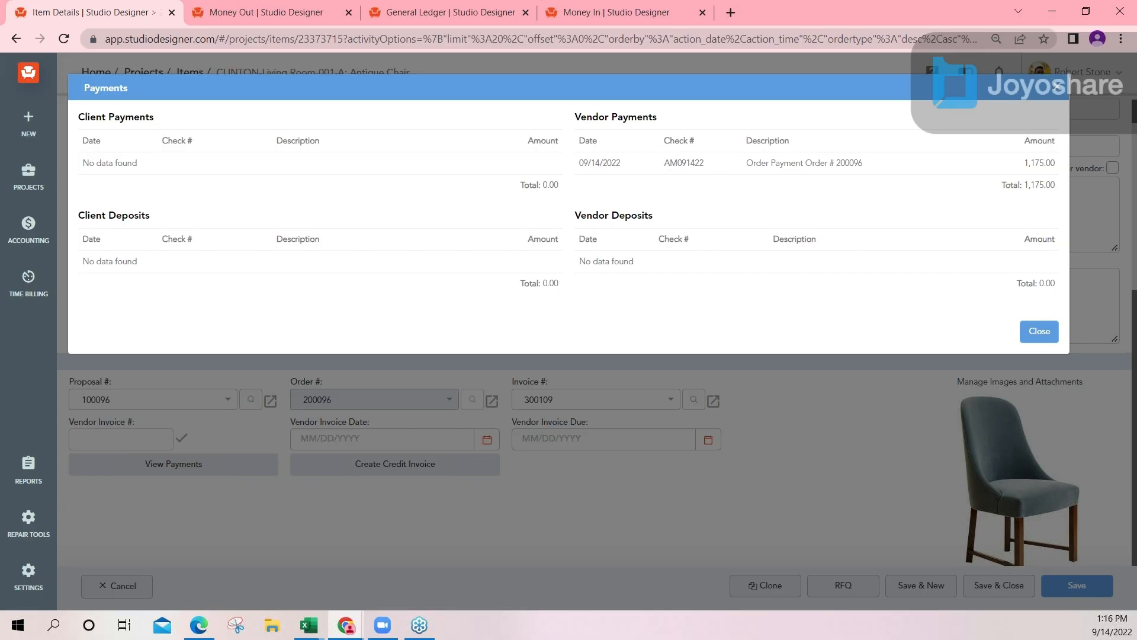
Step: Copy check number AM091422 from the vendor payment and look it up in the General Ledger with the Date From filter cleared
click(694, 159)
double_click(659, 169)
key(ctrl+c)
click(425, 13)
key(ctrl+v)
drag(94, 164, 75, 166)
key(BackSpace)
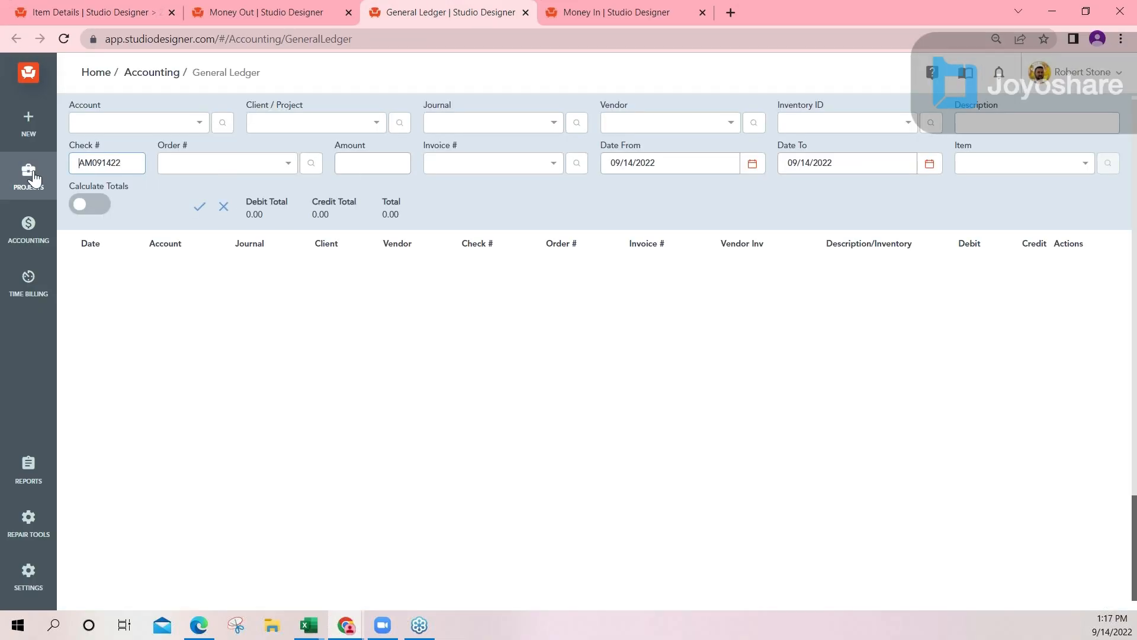
key(Return)
key(BackSpace)
click(199, 207)
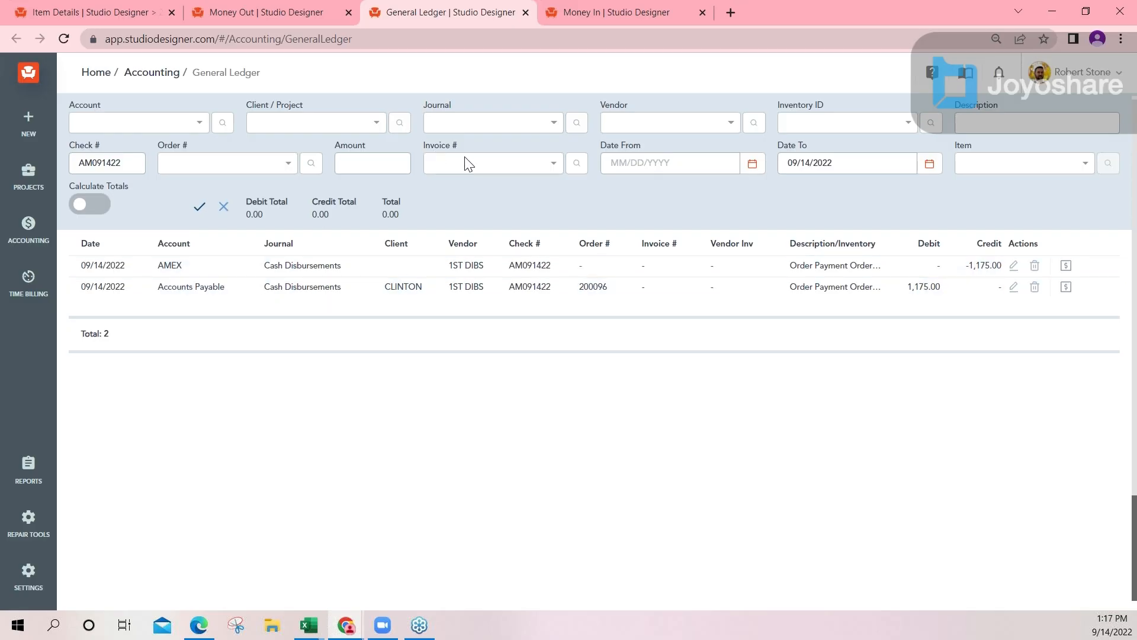
Step: Close the Antique Chair's payments list, save the item, and return to the items list
click(94, 15)
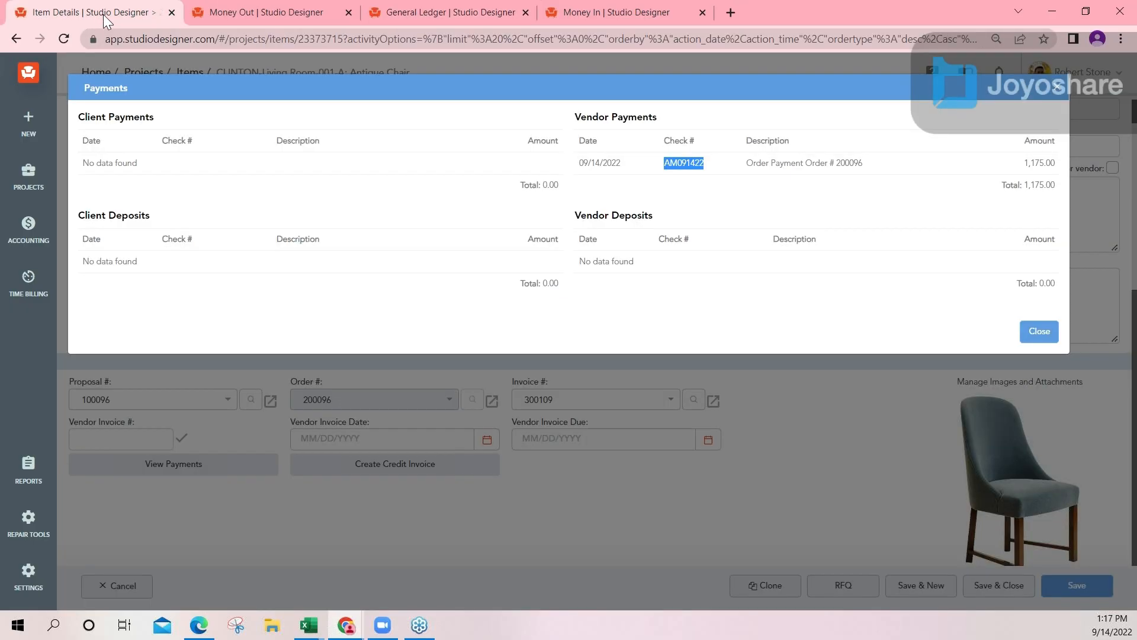
click(1058, 89)
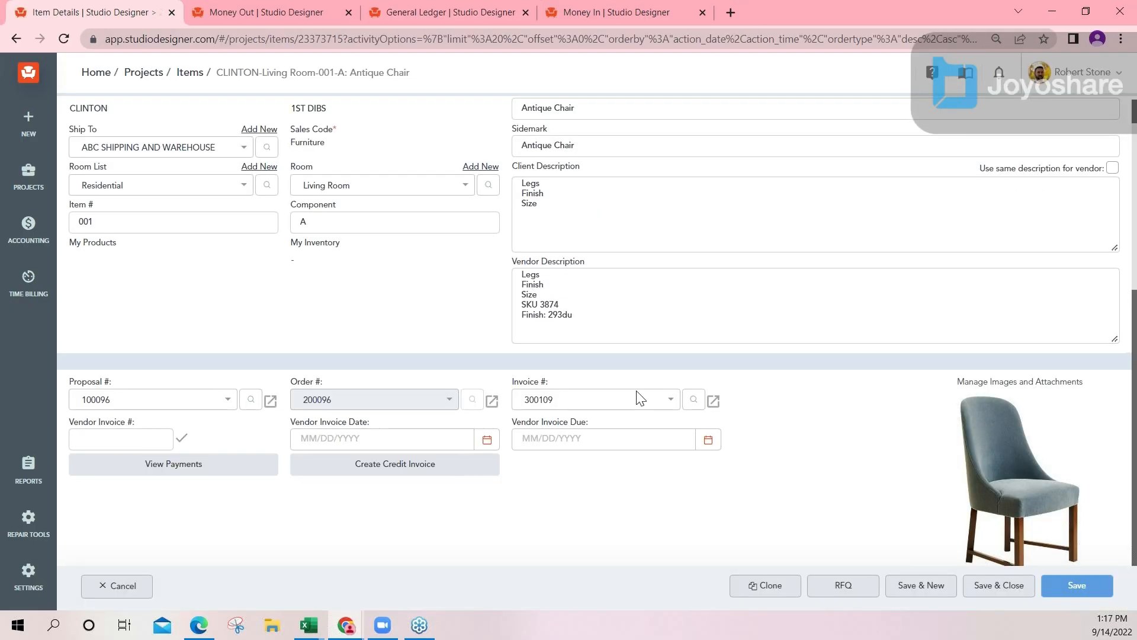
click(995, 586)
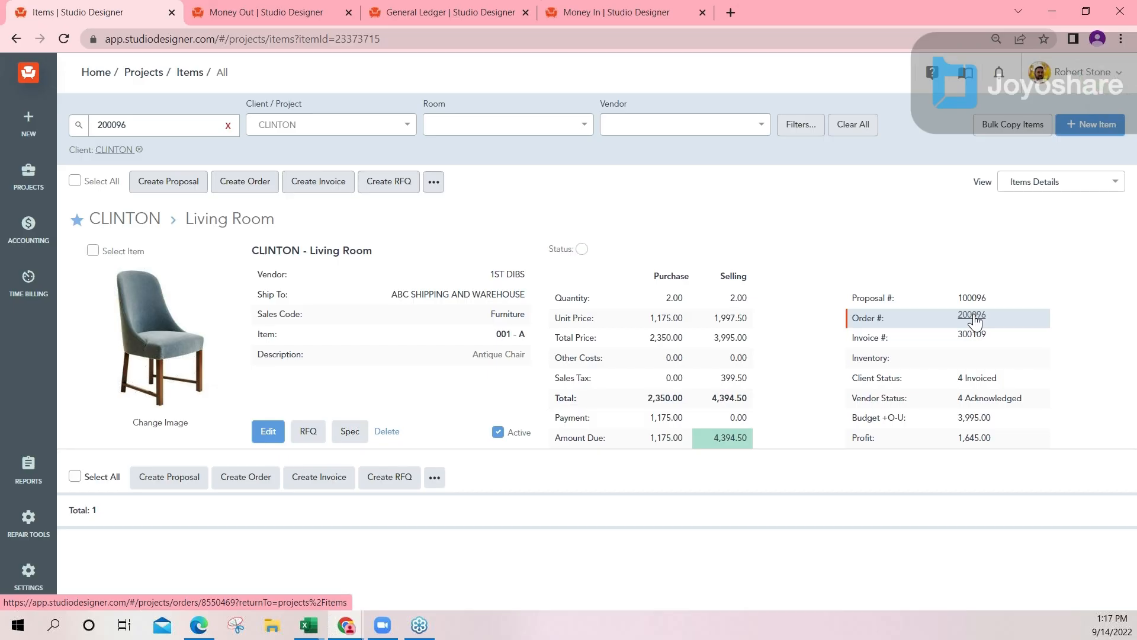
Step: From the Antique Chair's order, create a check entry paying 1ST DIBS from the AMEX account with reference AM091422-01
click(973, 317)
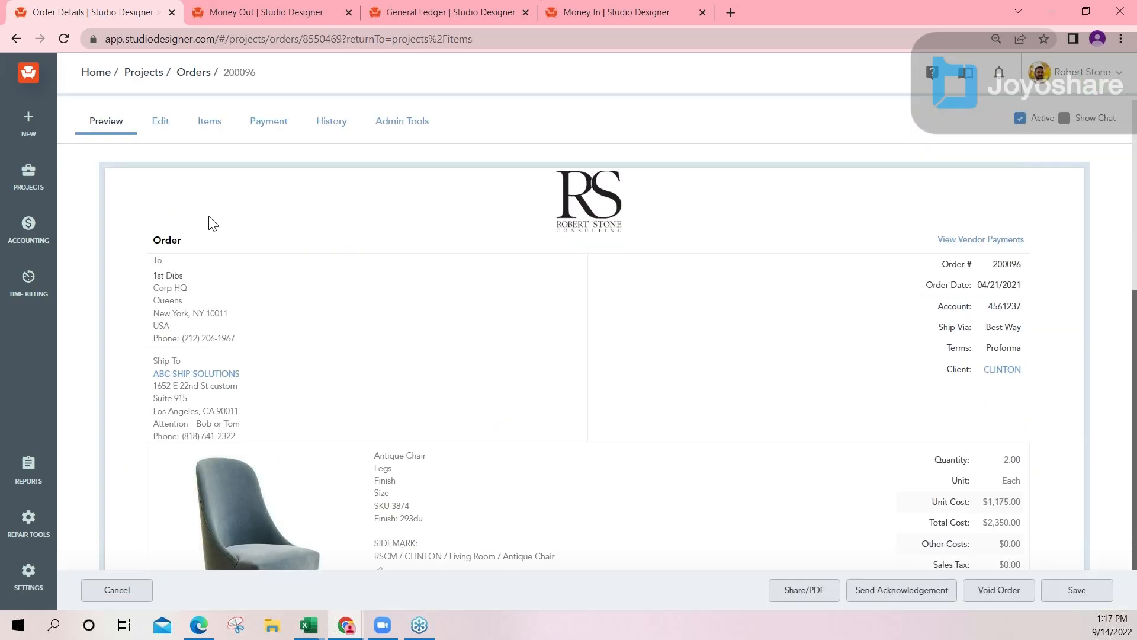
click(270, 125)
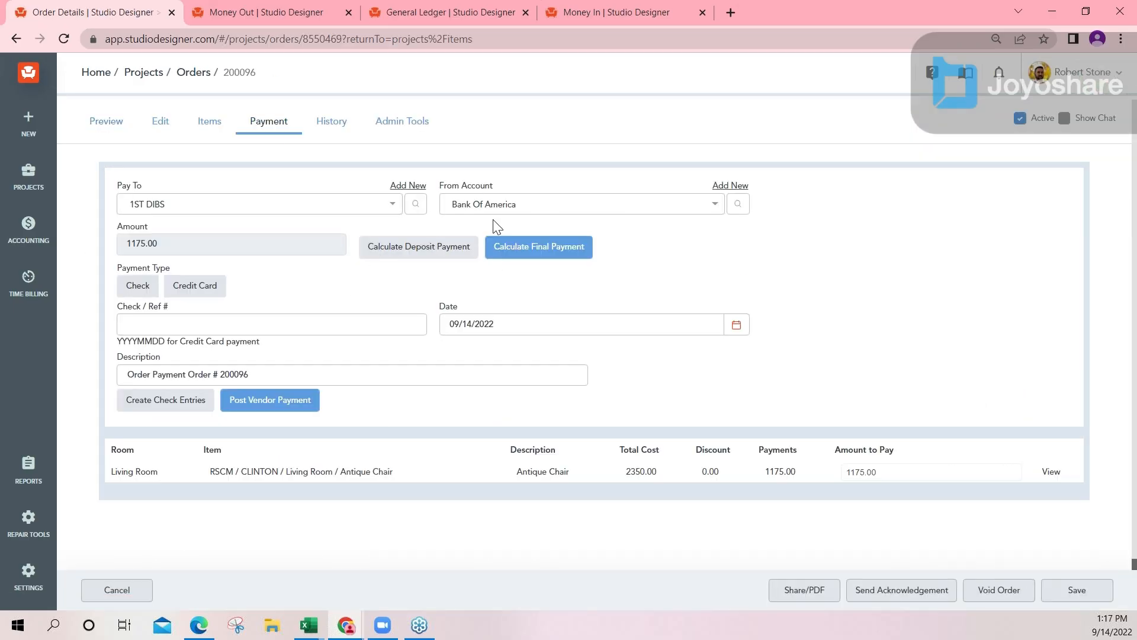
click(499, 205)
text(ame)
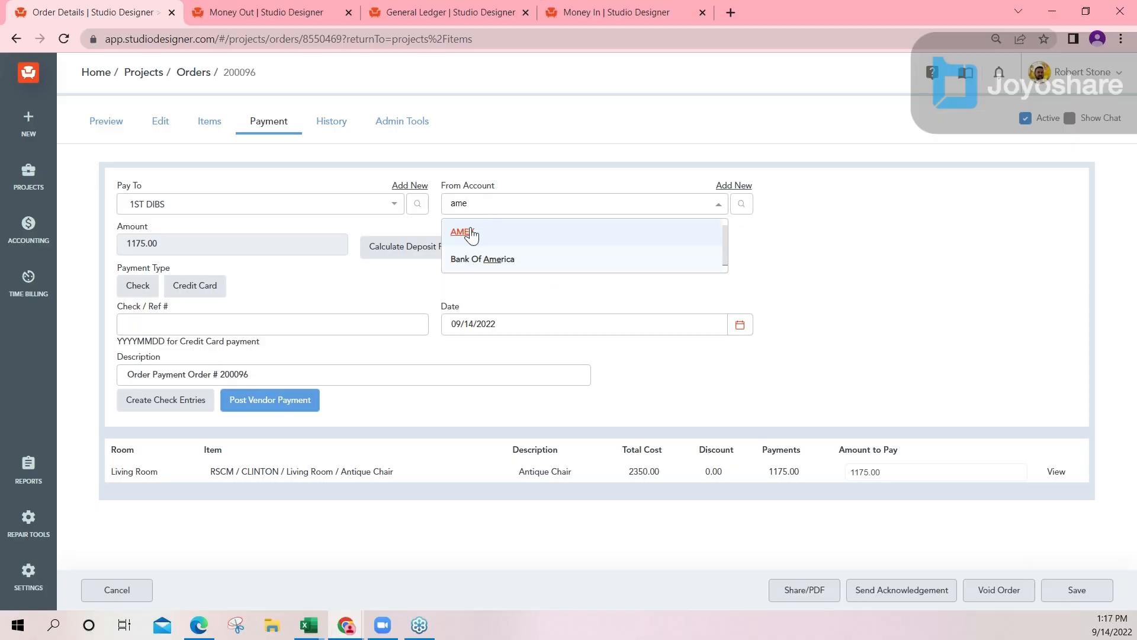
click(472, 230)
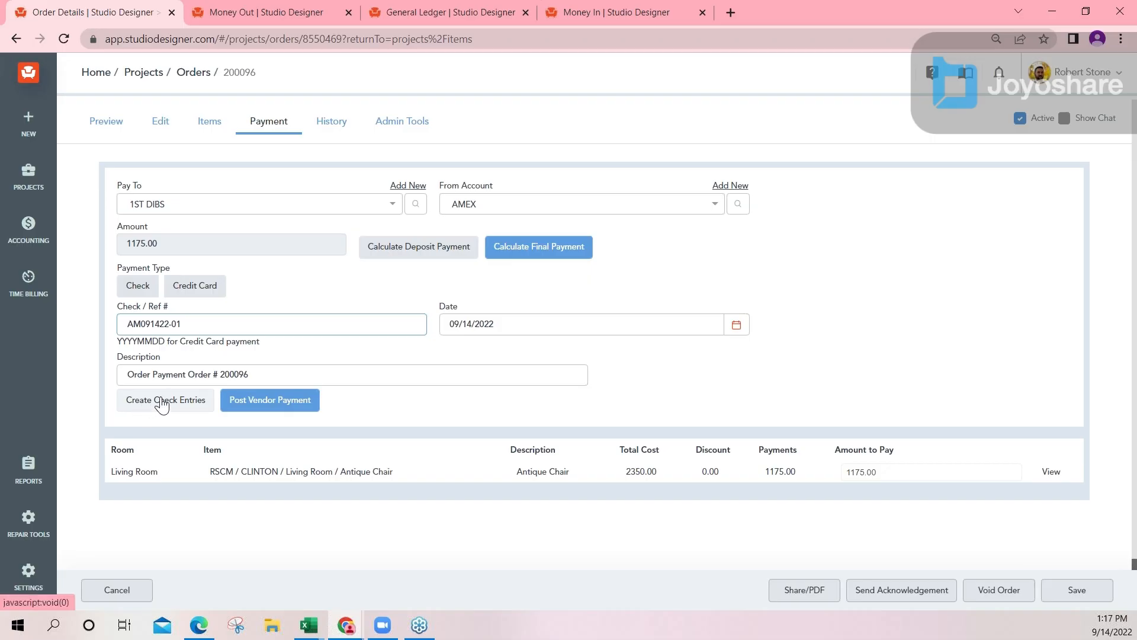
click(163, 402)
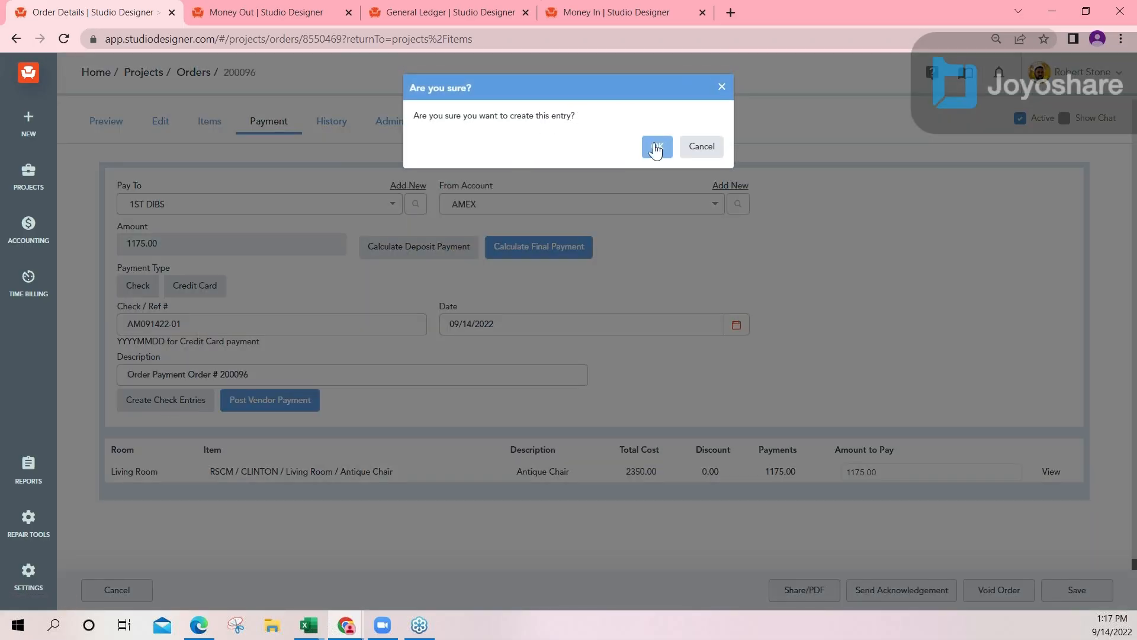
click(658, 148)
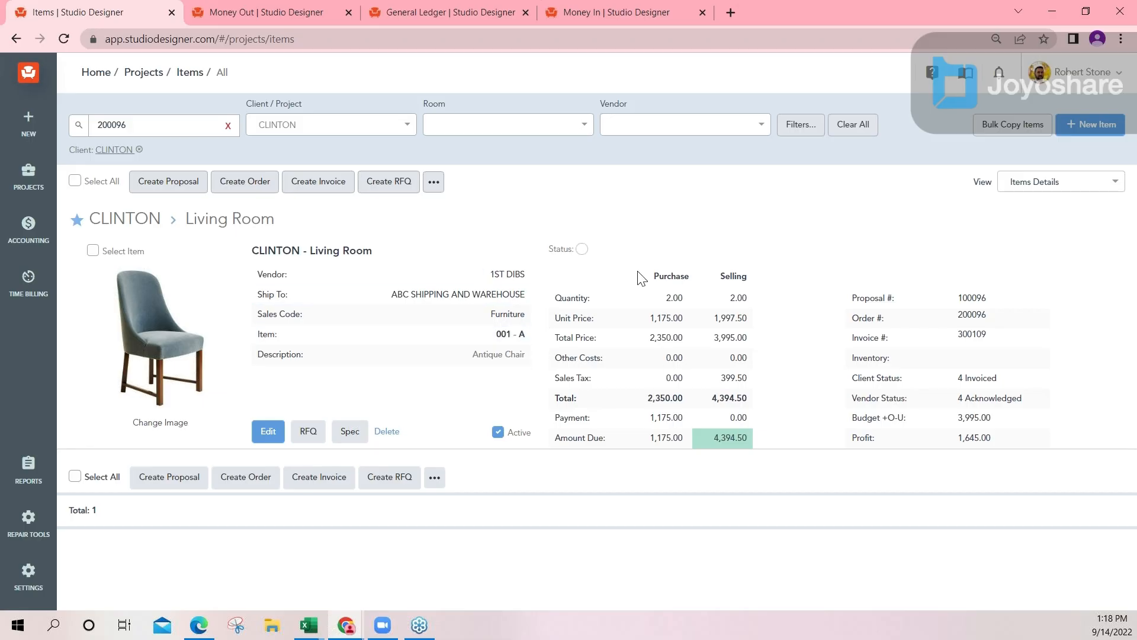
drag(684, 416, 548, 422)
click(603, 463)
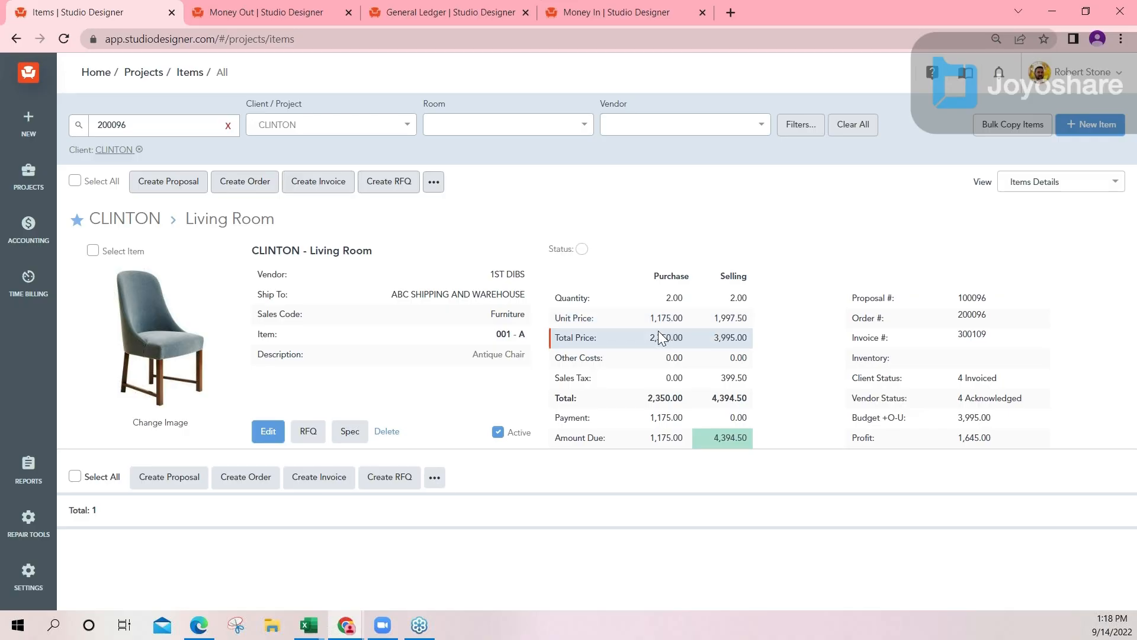
Step: In Money Out, switch the account to AMEX, set the pending 1ST DIBS payment's code to Manual, and save and close it
click(247, 12)
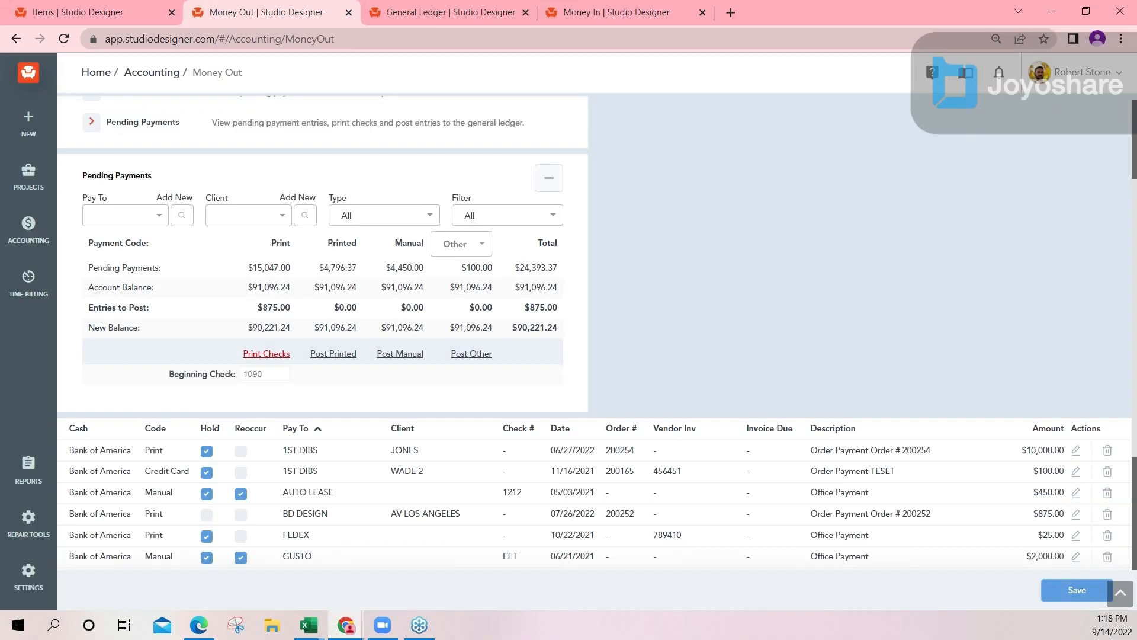
scroll(225, 127, up, 3)
click(238, 168)
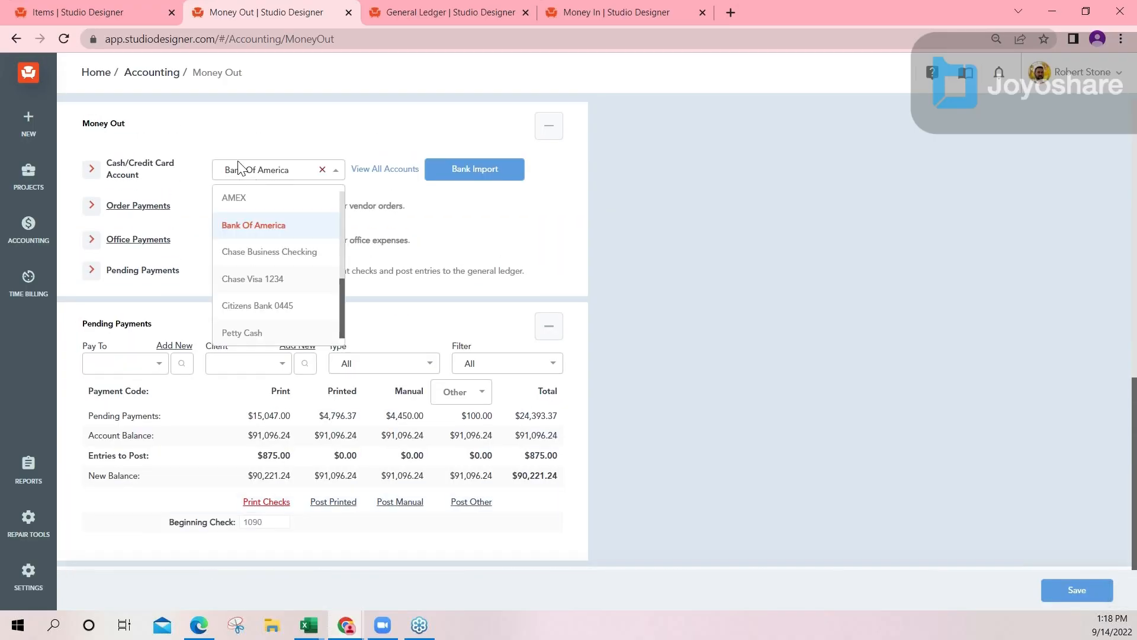
click(236, 199)
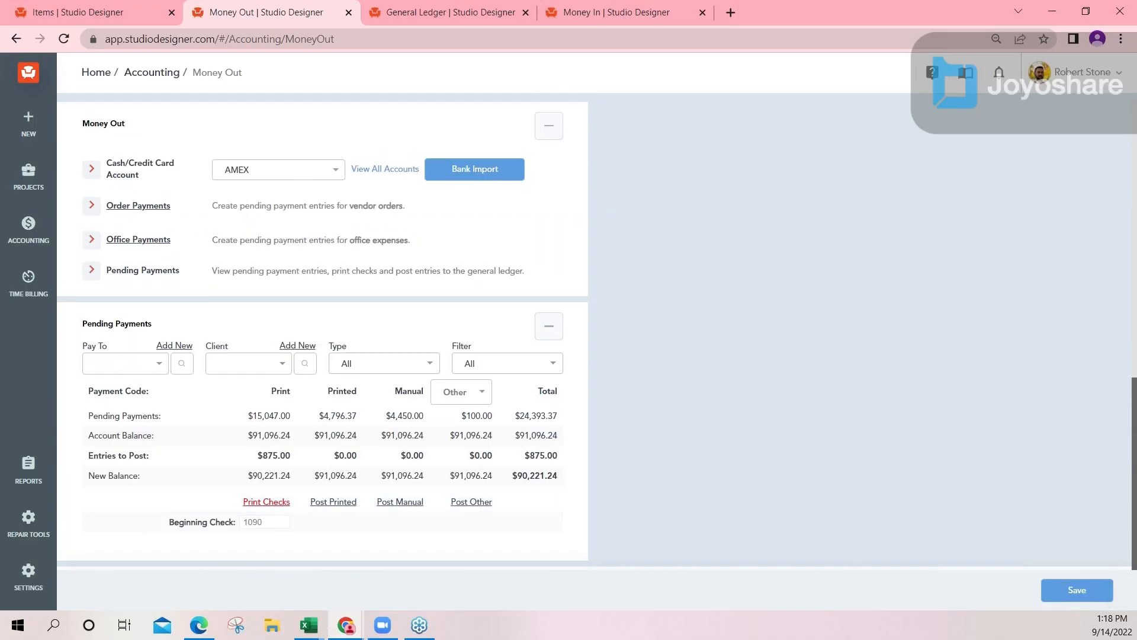
scroll(637, 308, down, 3)
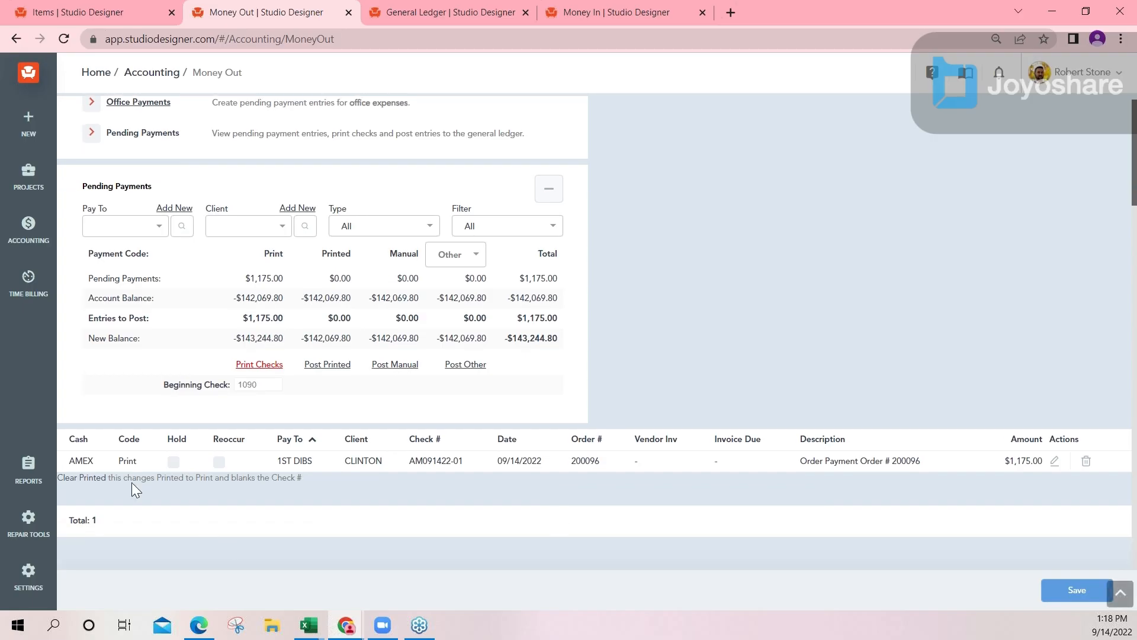
click(1055, 462)
click(127, 198)
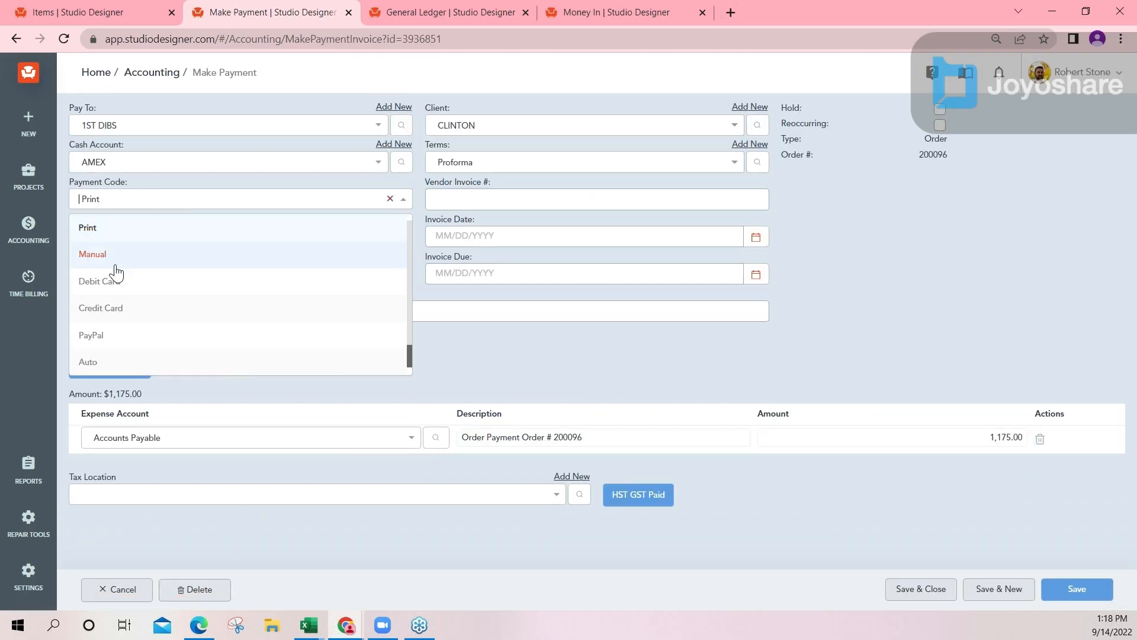
click(93, 255)
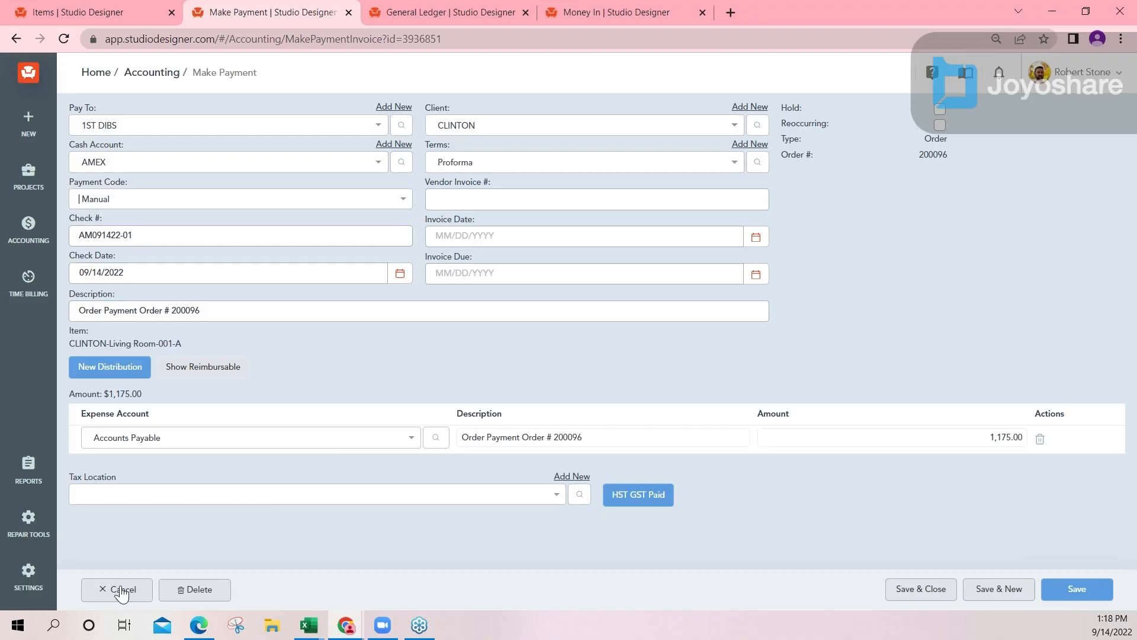
click(949, 592)
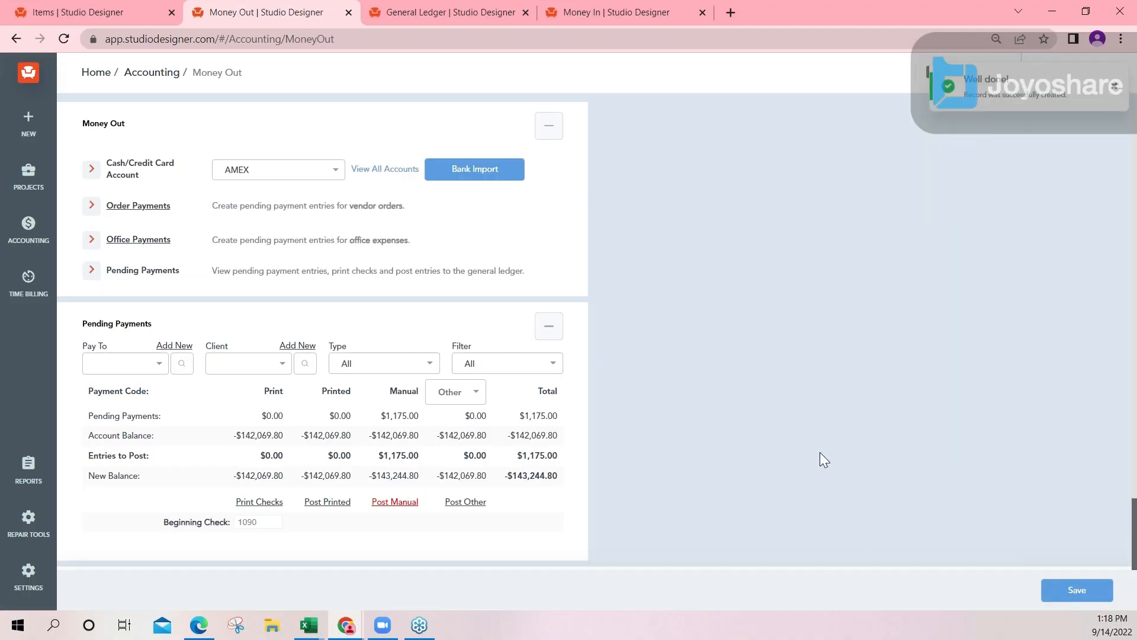
Step: Post the pending manual AMEX payment to the general ledger and confirm
click(391, 503)
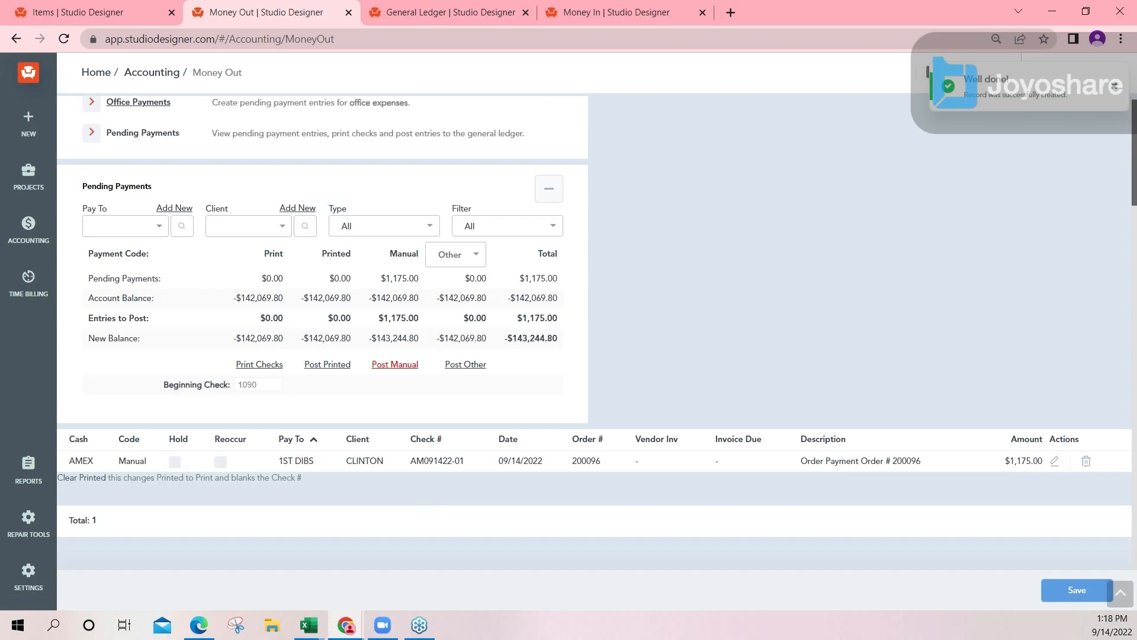
click(395, 364)
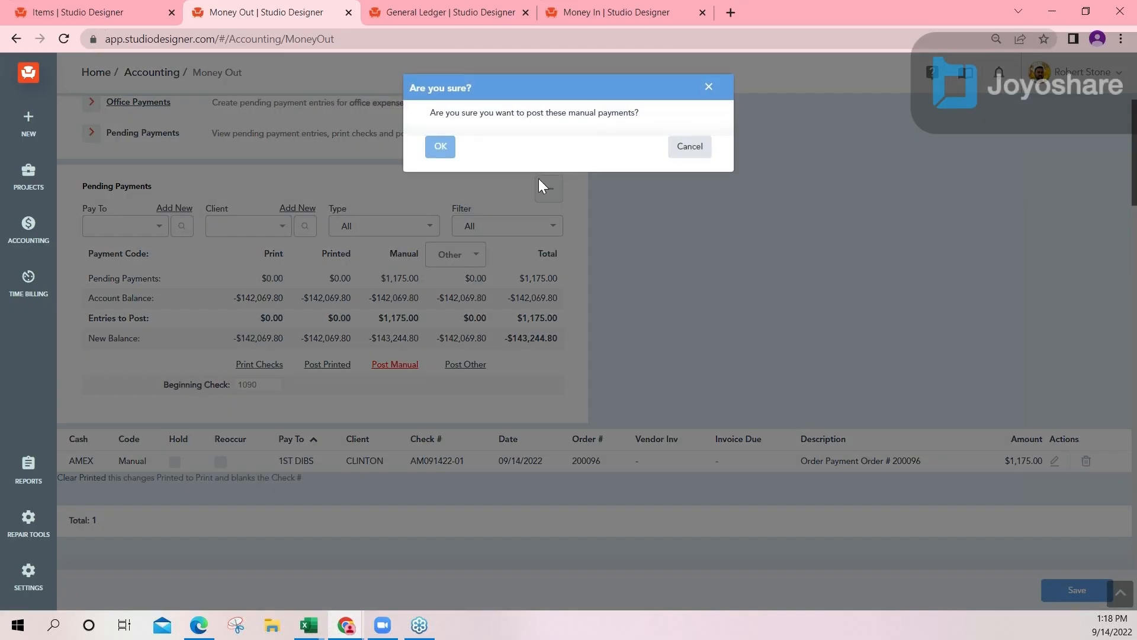
click(442, 147)
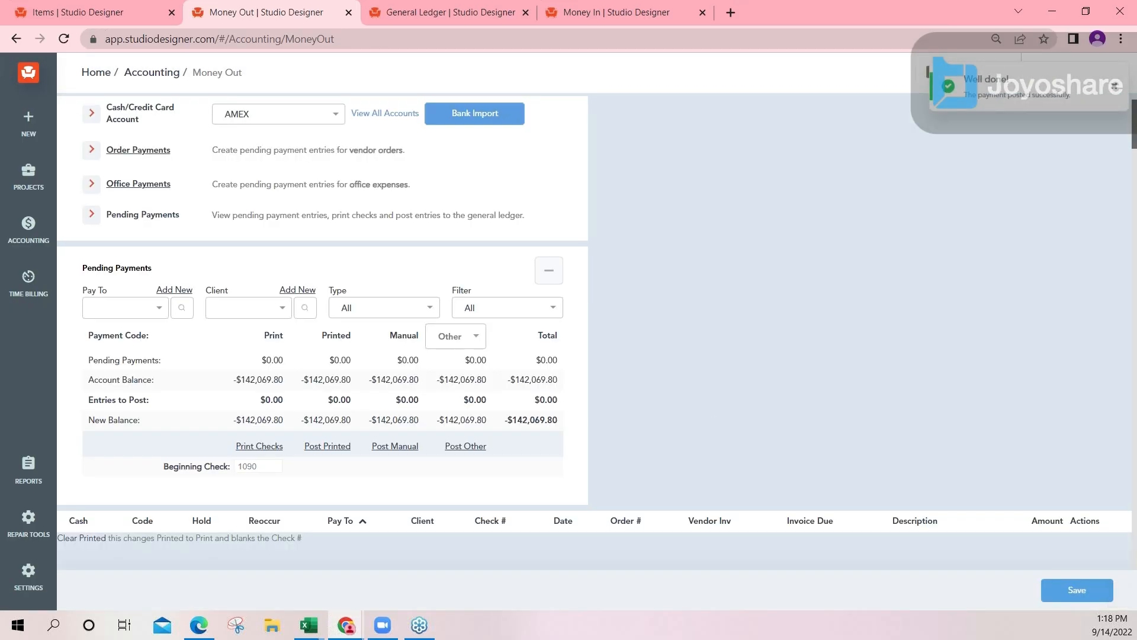
Step: Refresh the items list, open the Antique Chair's payments, and review its vendor payments and vendor deposits sections
click(54, 12)
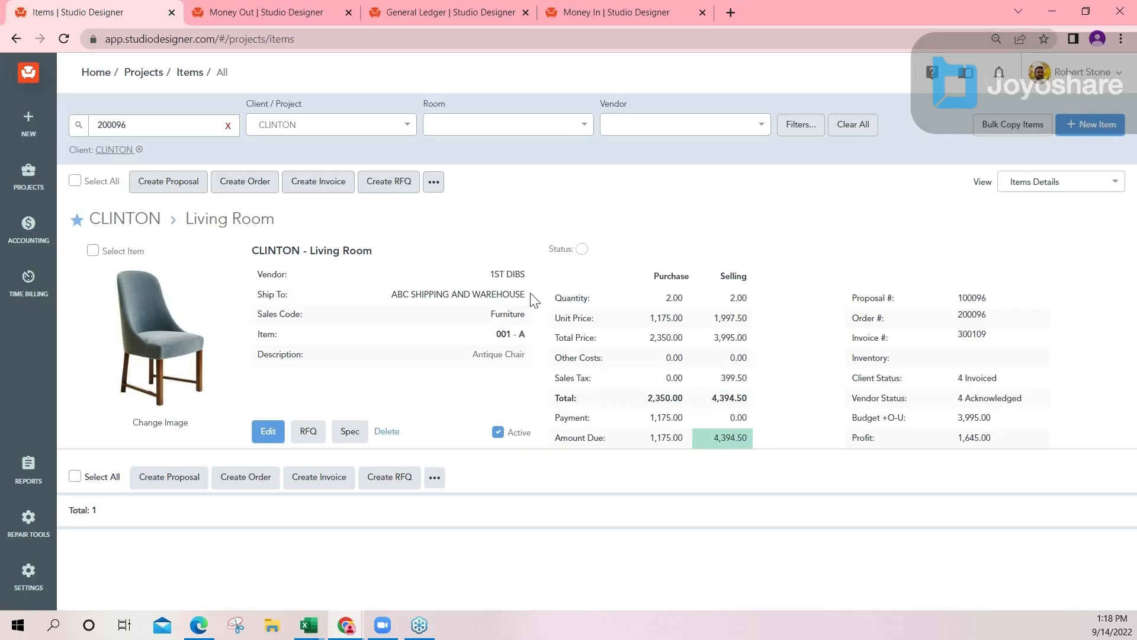
click(64, 39)
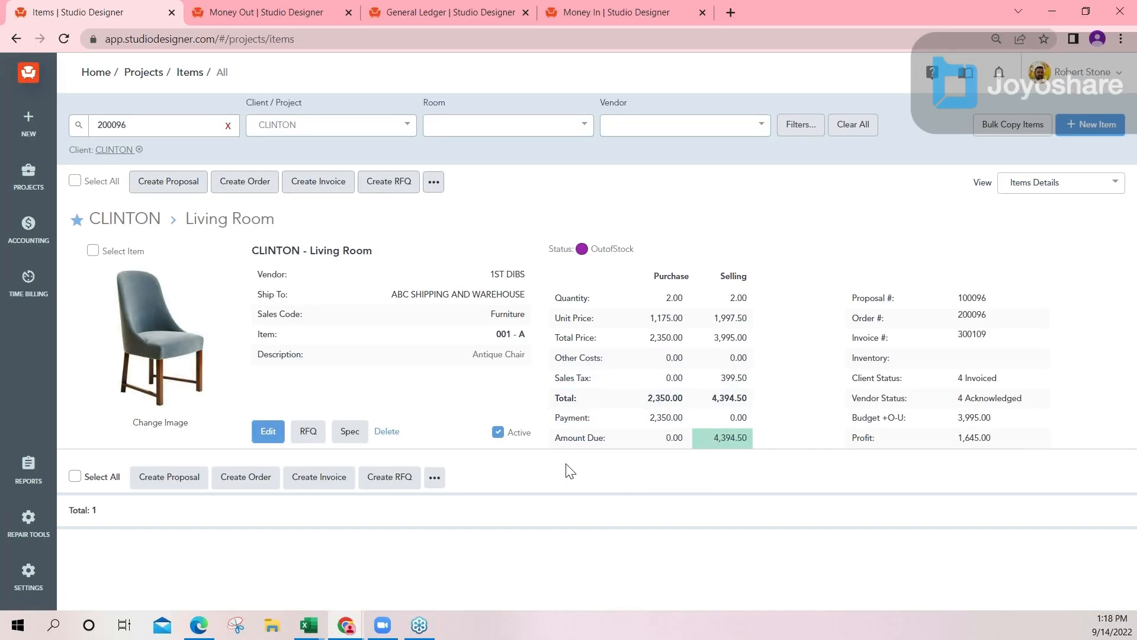
click(268, 431)
scroll(221, 354, down, 3)
click(190, 391)
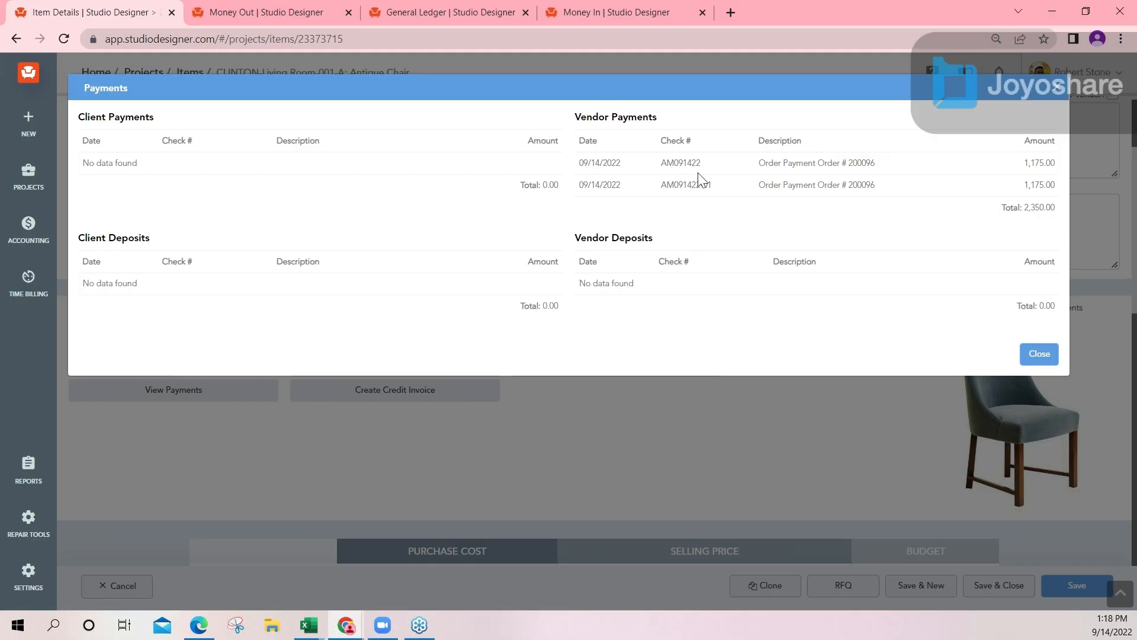
drag(723, 191, 660, 163)
drag(656, 240, 573, 238)
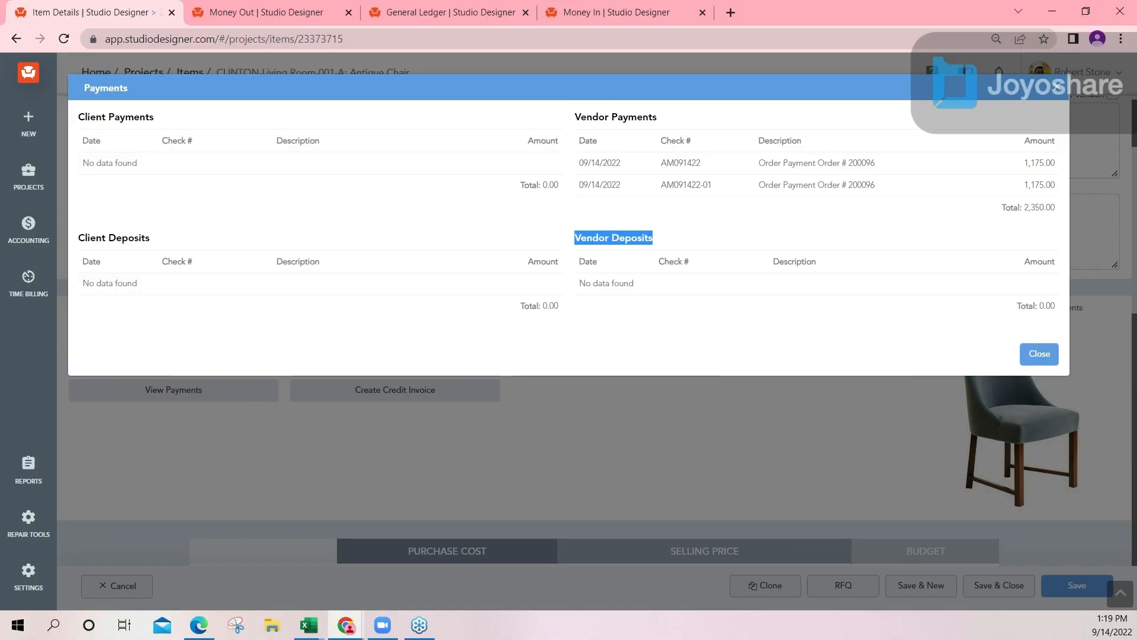
drag(658, 117, 581, 117)
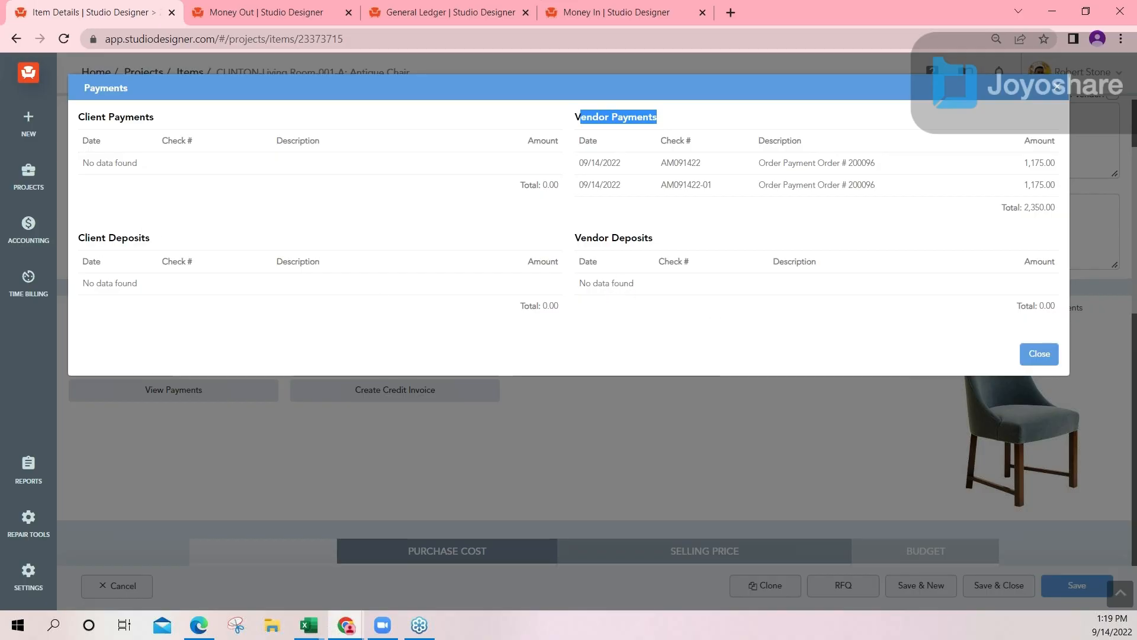
click(658, 236)
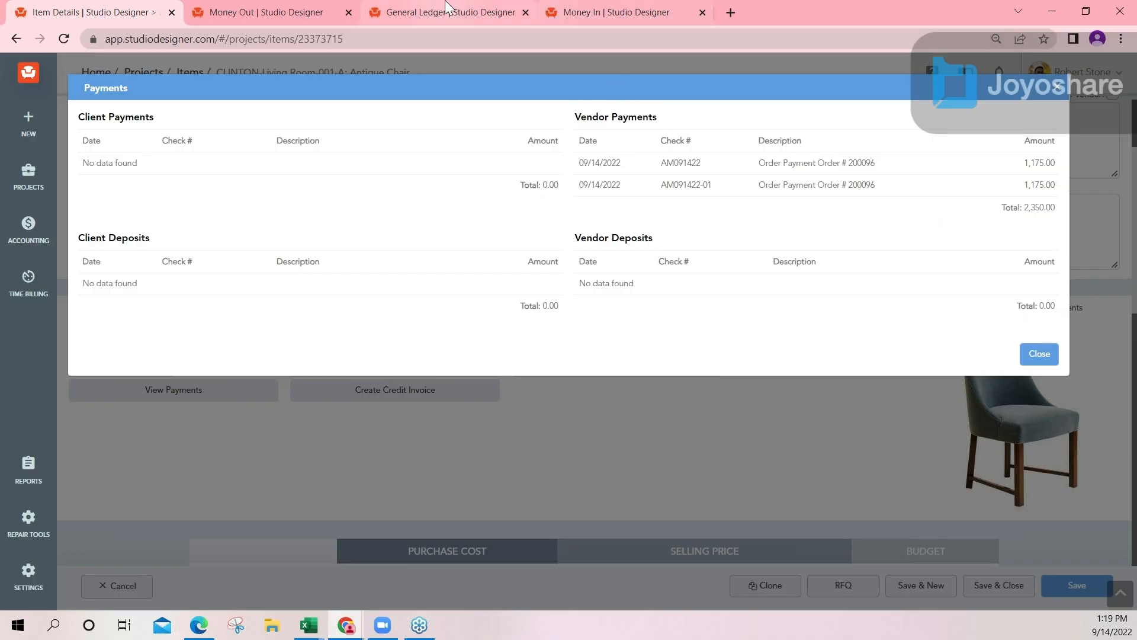
Step: Generate the 4010 Balance Sheet report as a PDF and examine the Vendor Deposits and Client Deposits balances
click(599, 11)
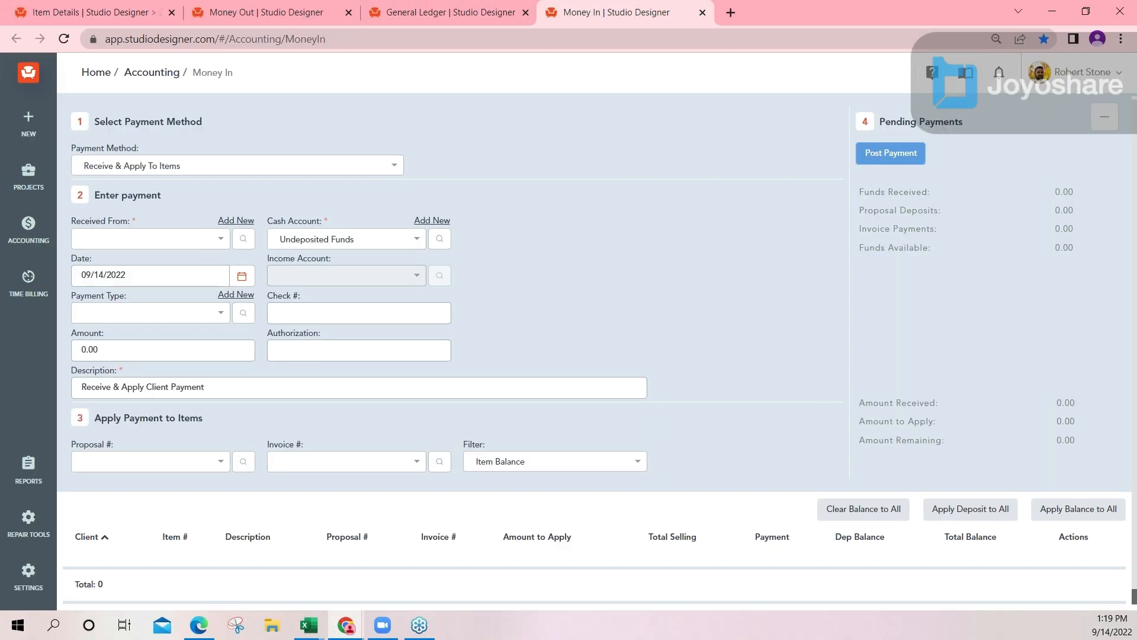
click(28, 471)
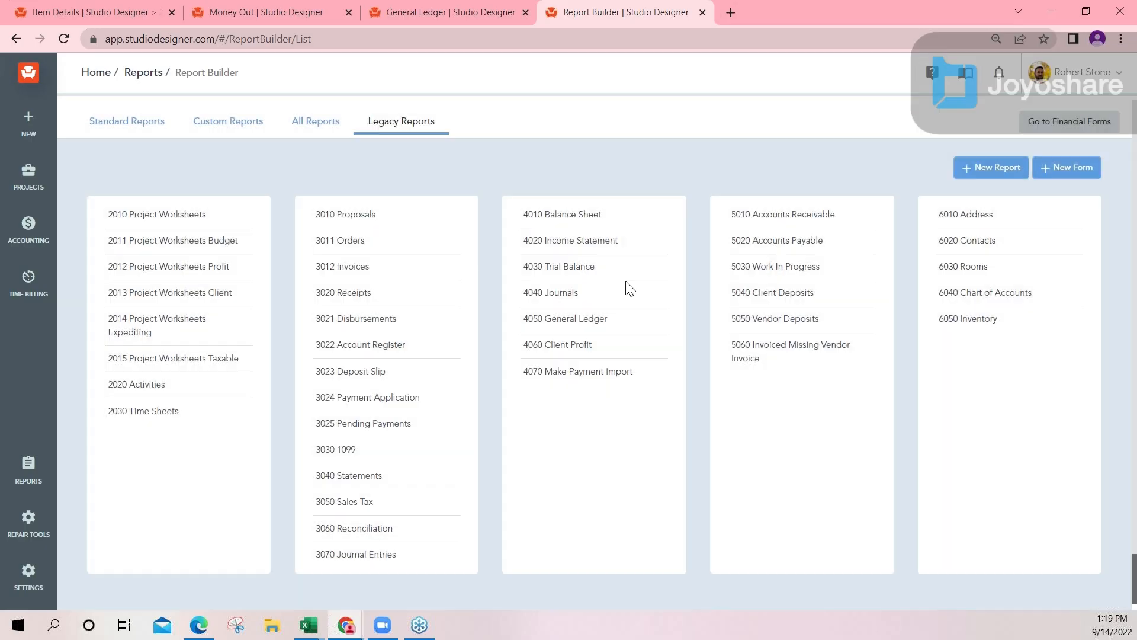
click(568, 221)
click(1066, 596)
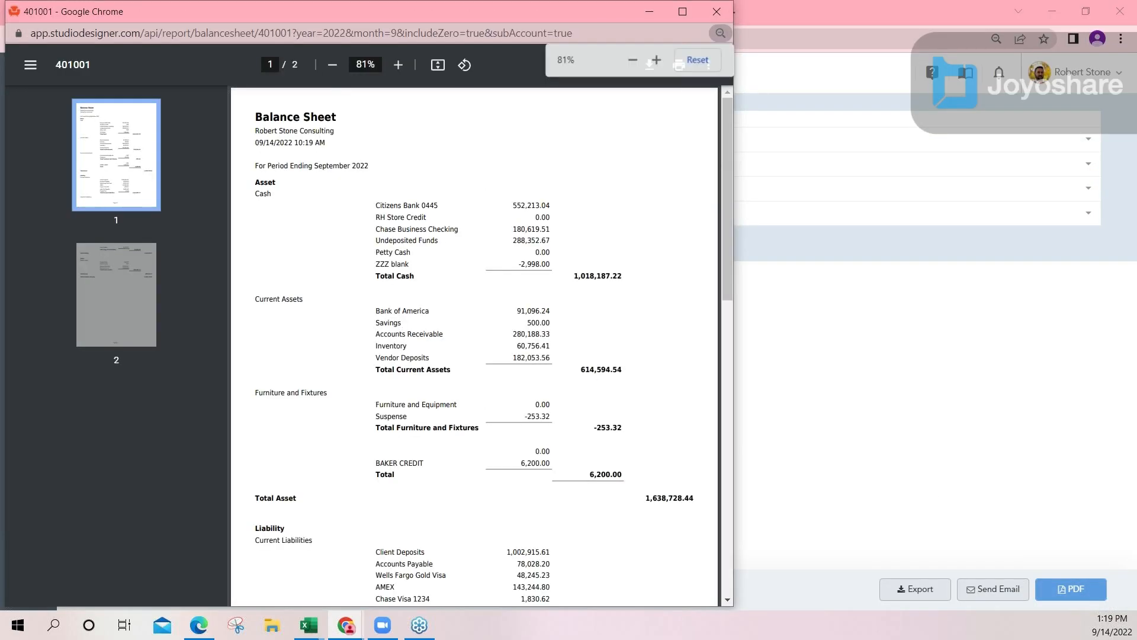
double_click(531, 358)
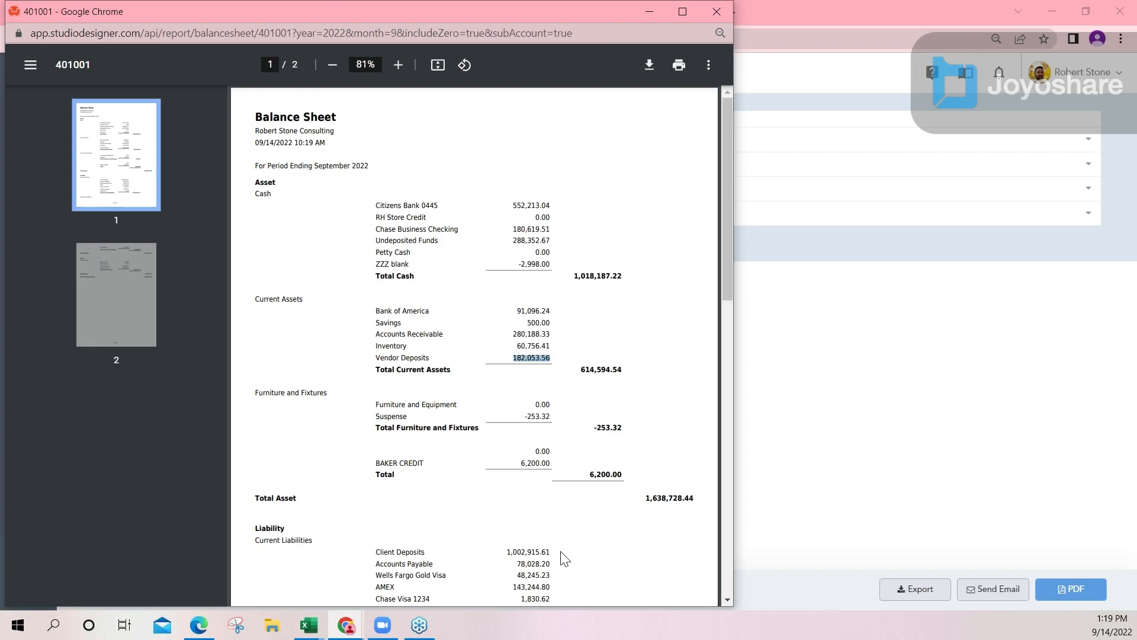
drag(551, 552, 507, 552)
click(648, 12)
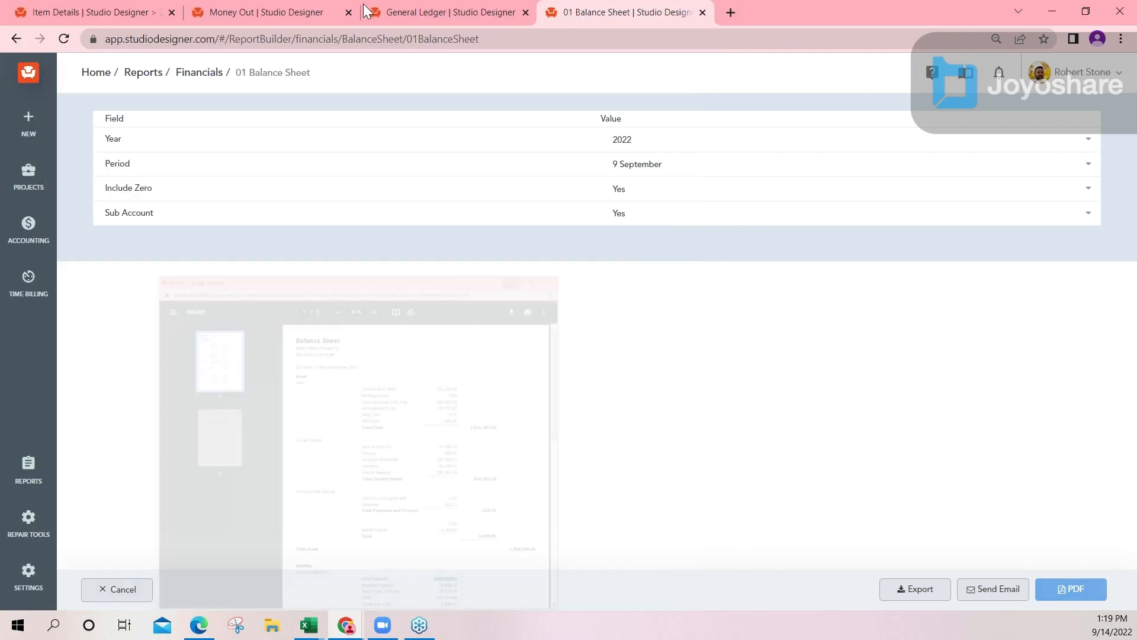
Step: Return to the Antique Chair's payments, examine the Client Deposits section, and close the payments list
click(112, 14)
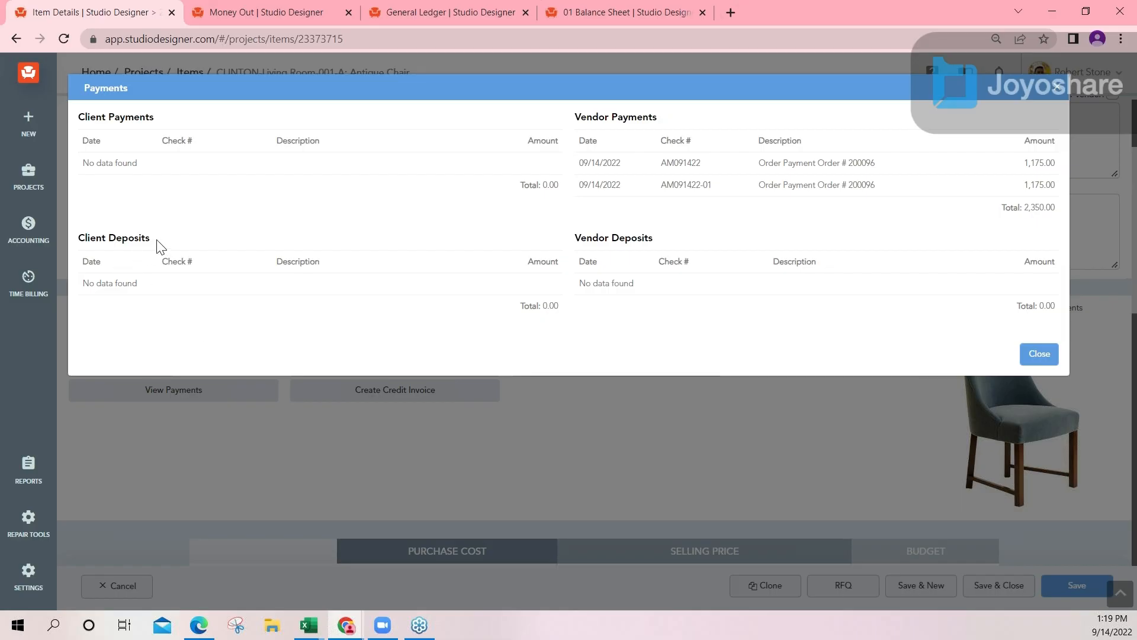
drag(151, 240, 86, 248)
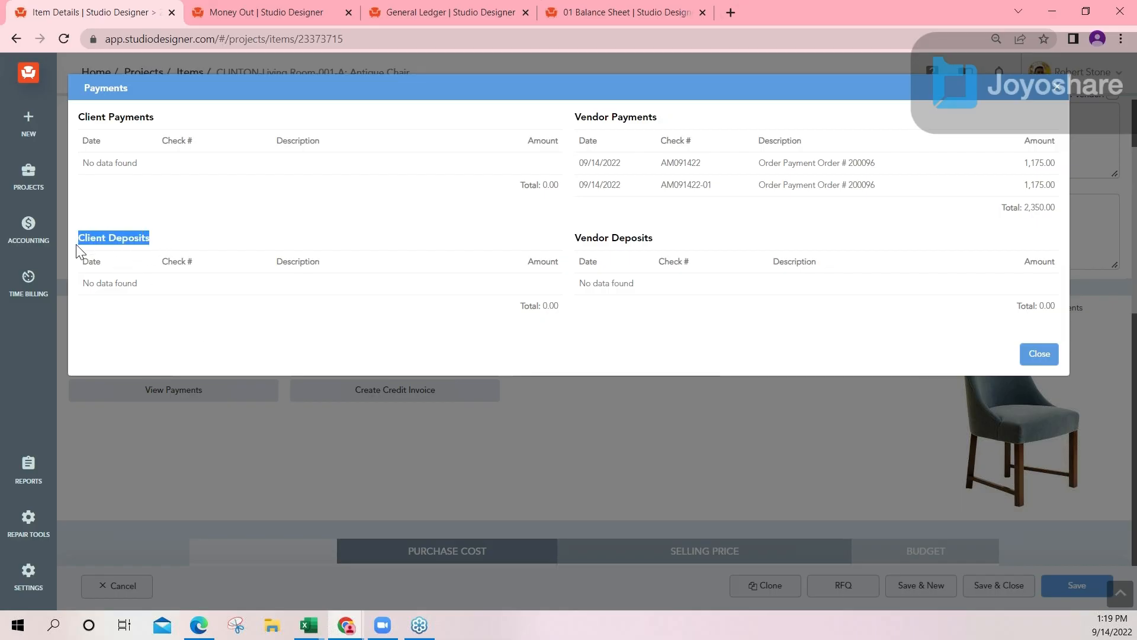
click(1058, 87)
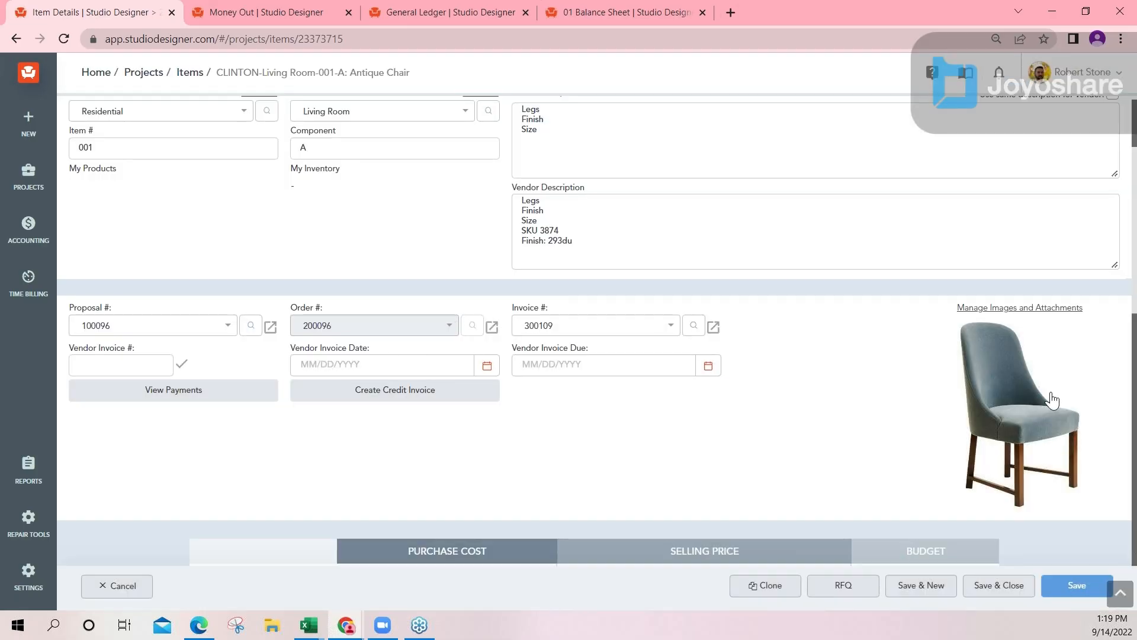
click(171, 394)
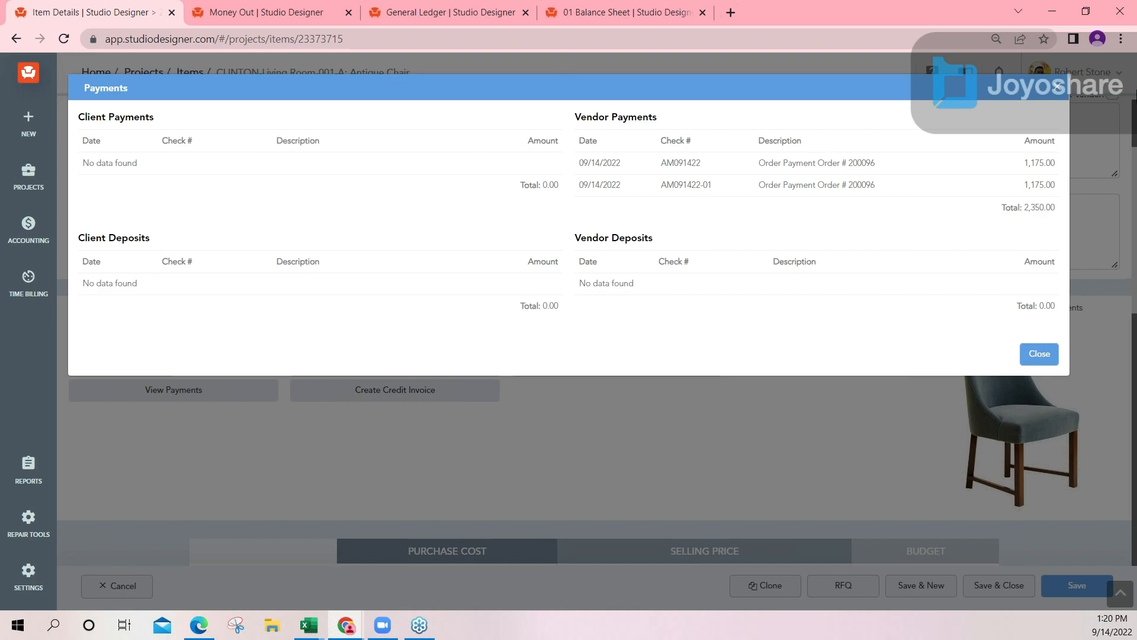
click(1060, 95)
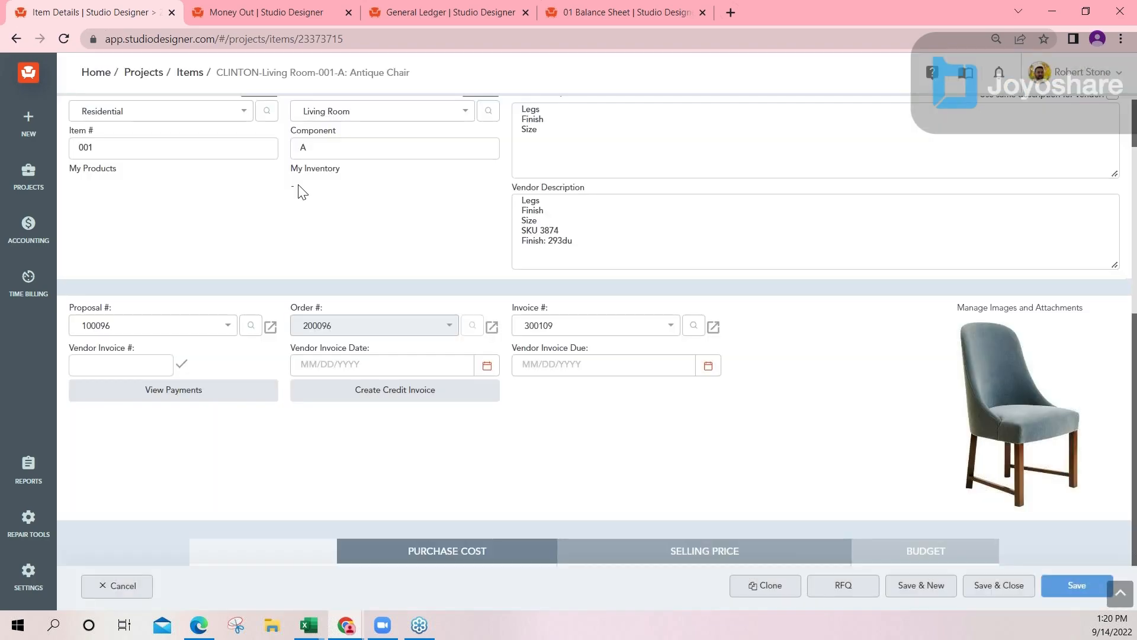
scroll(152, 199, up, 5)
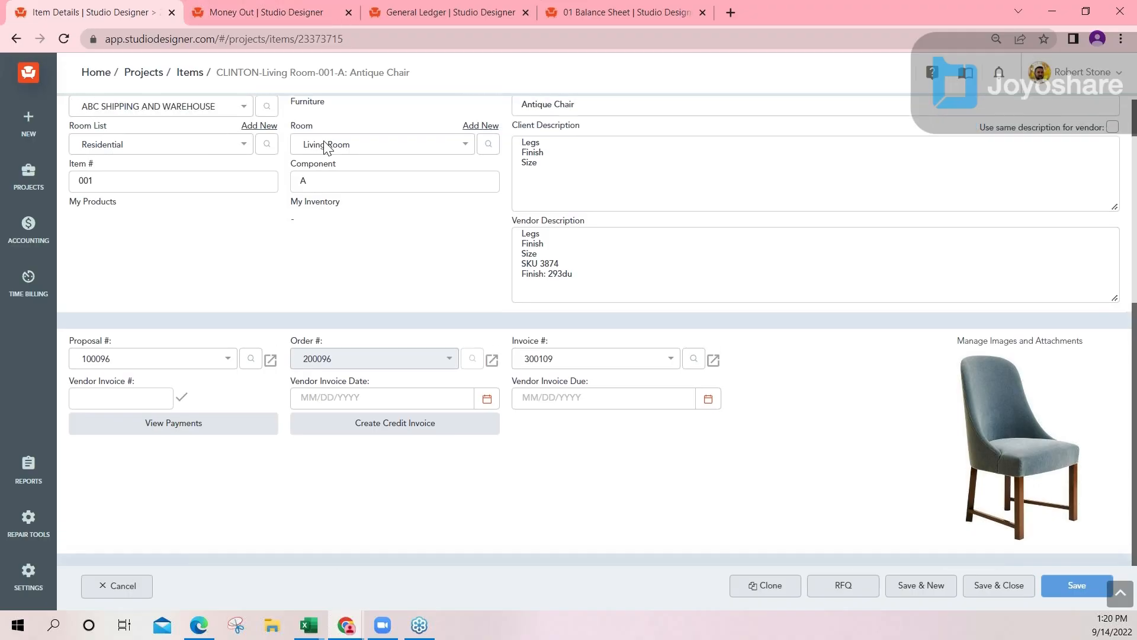
Step: Open Money In, choose CLINTON as the payer, and limit the items to proposal 100096
click(540, 9)
click(29, 228)
click(100, 195)
click(112, 239)
text(clinton)
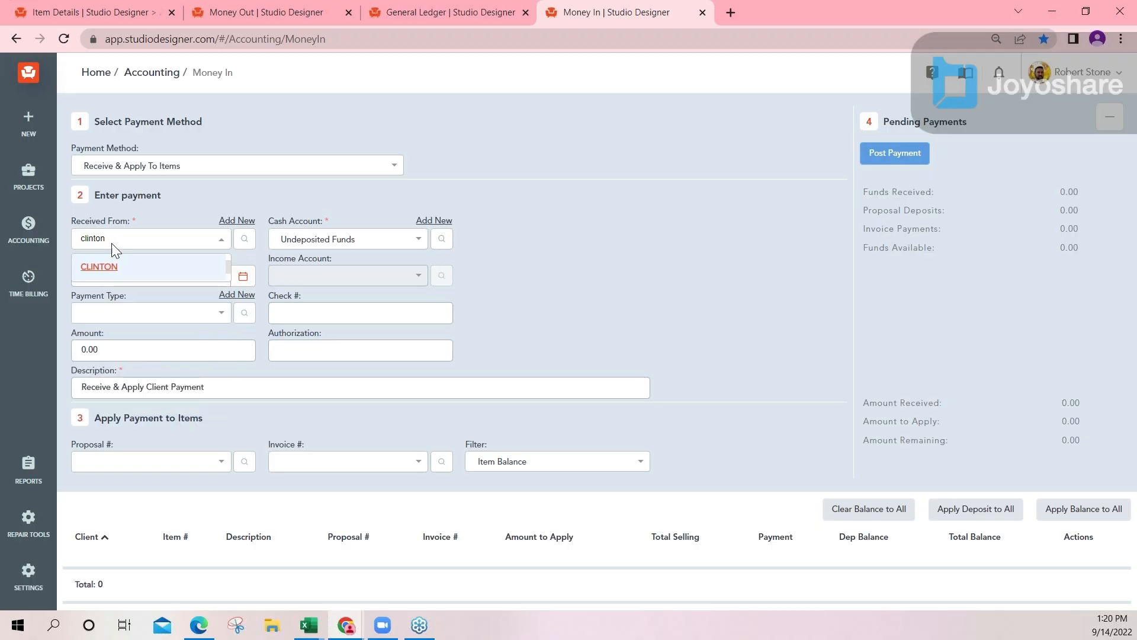
click(100, 268)
click(97, 474)
text(1000)
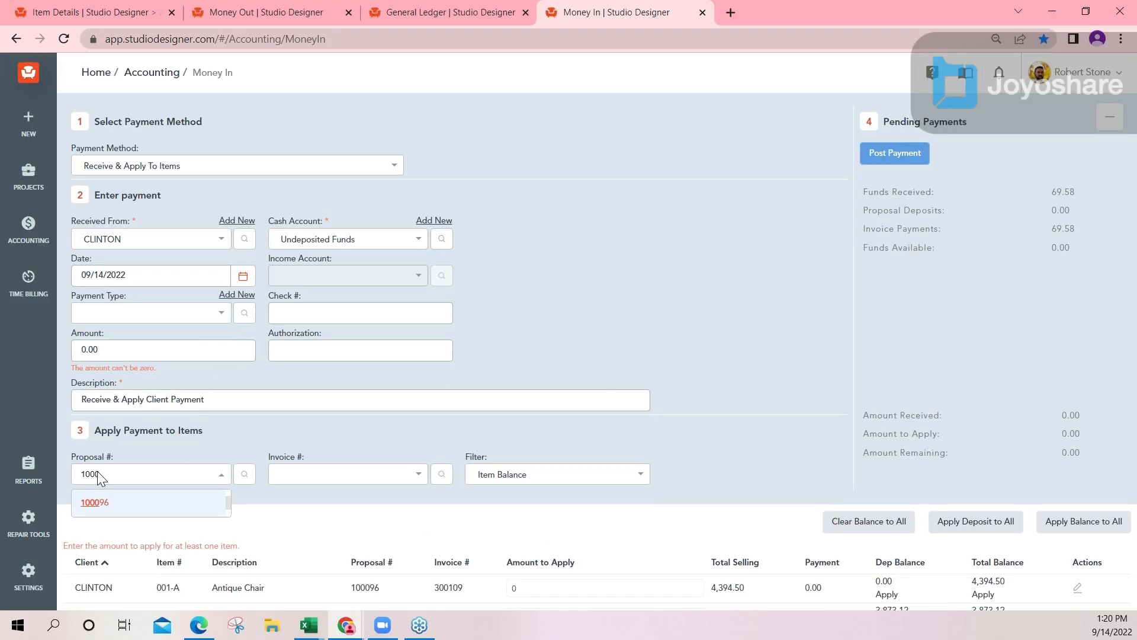
click(105, 503)
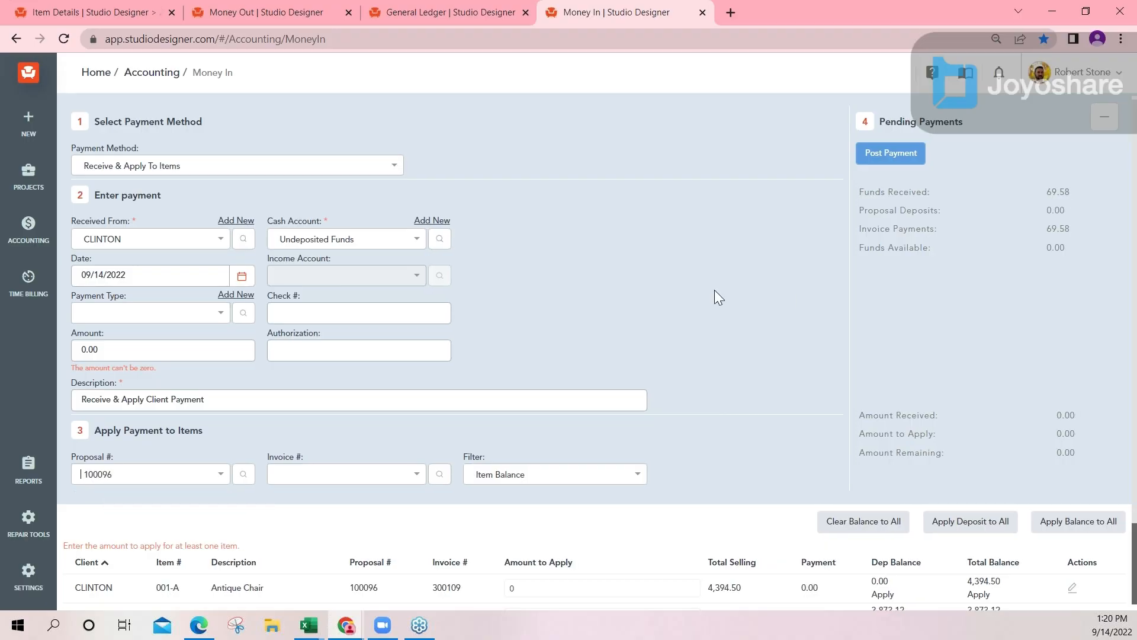
Step: Apply the Antique Chair's total balance and enter check number 123456, amount 4394.50 and payment type Check
scroll(770, 338, down, 2)
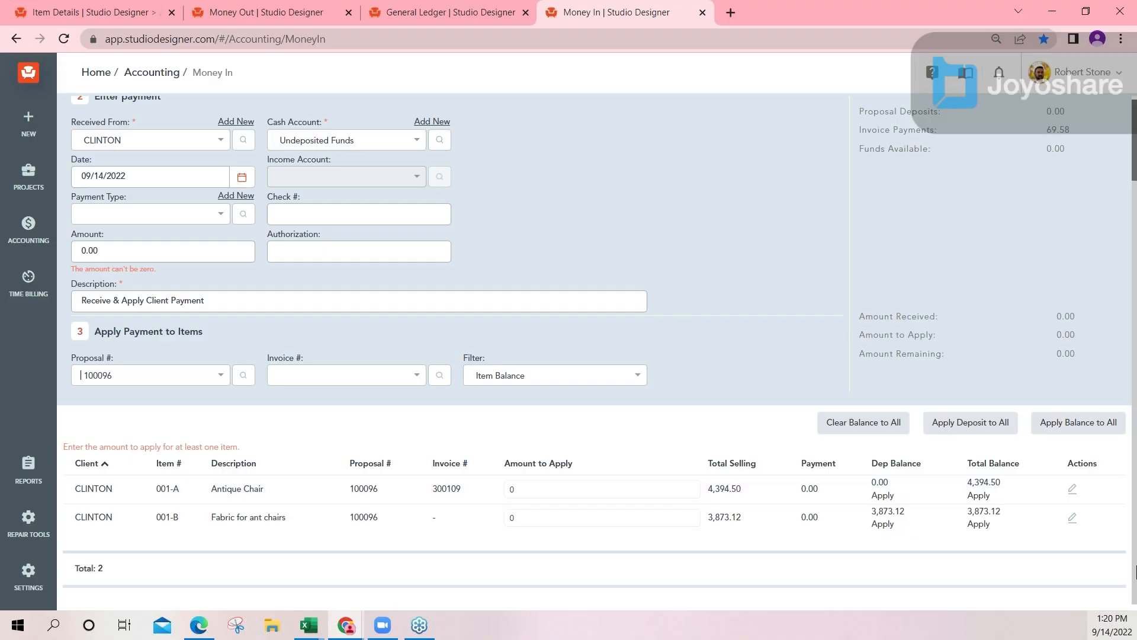
click(979, 495)
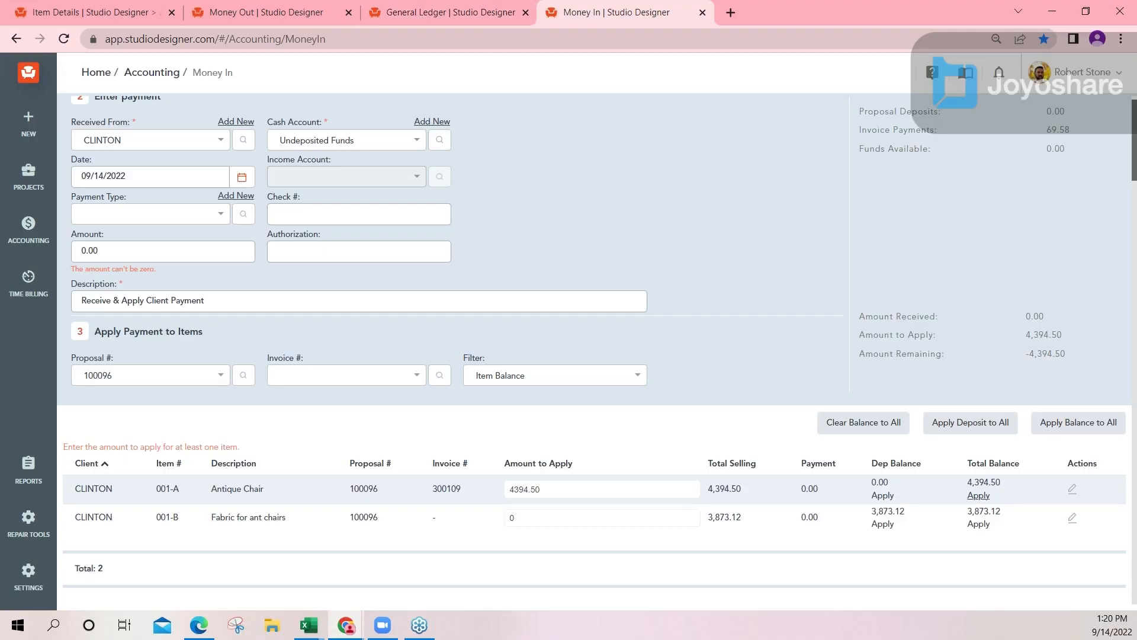
scroll(462, 267, up, 3)
click(277, 313)
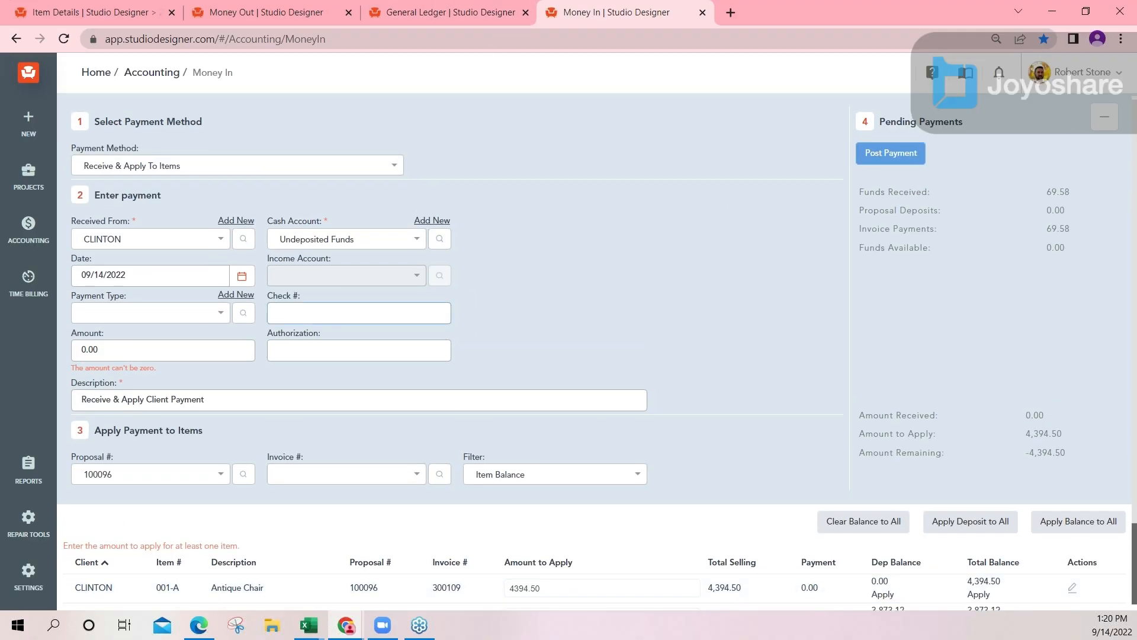
text(123456)
key(Tab)
text(4394.50)
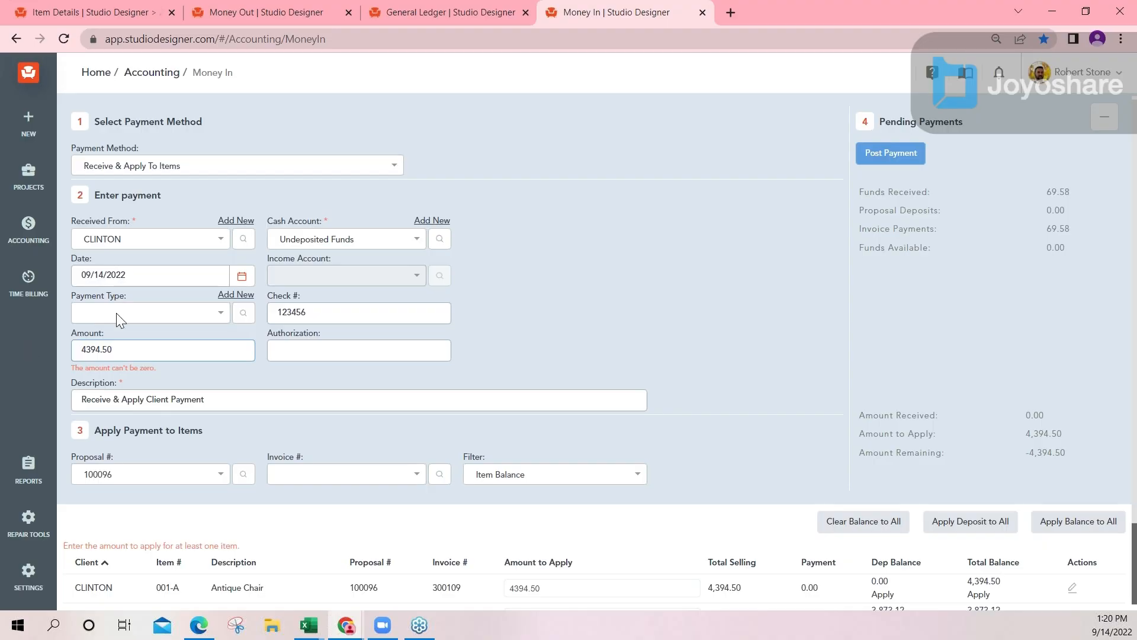
click(158, 312)
click(91, 394)
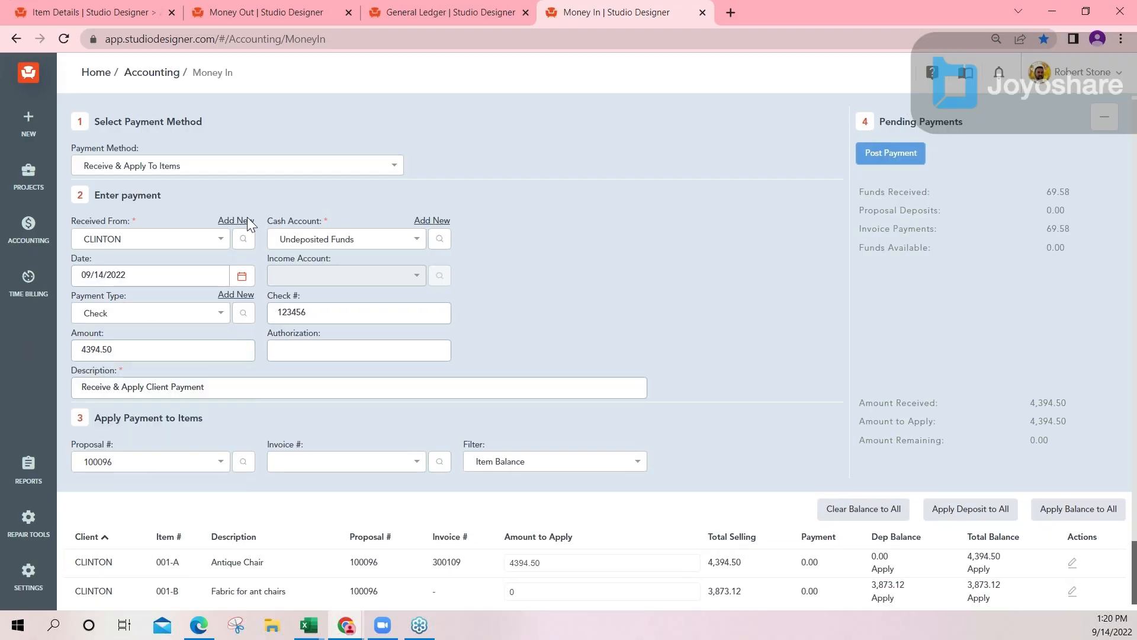
Step: Set the cash account to the Citizens Bank account, then post the client payment and confirm
click(280, 239)
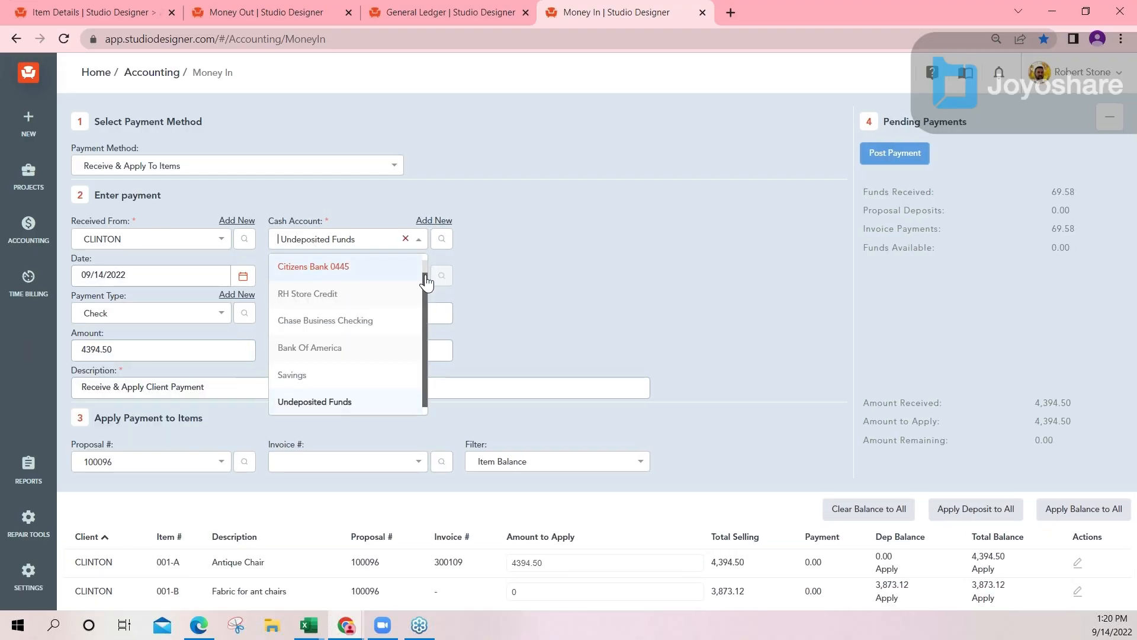
click(320, 267)
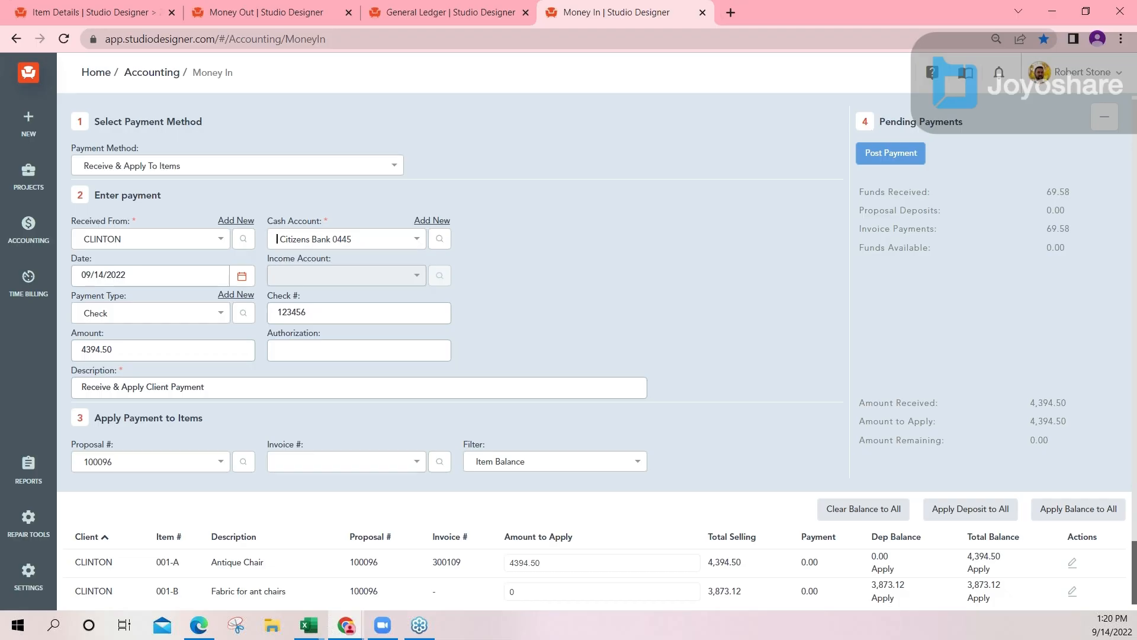
click(348, 240)
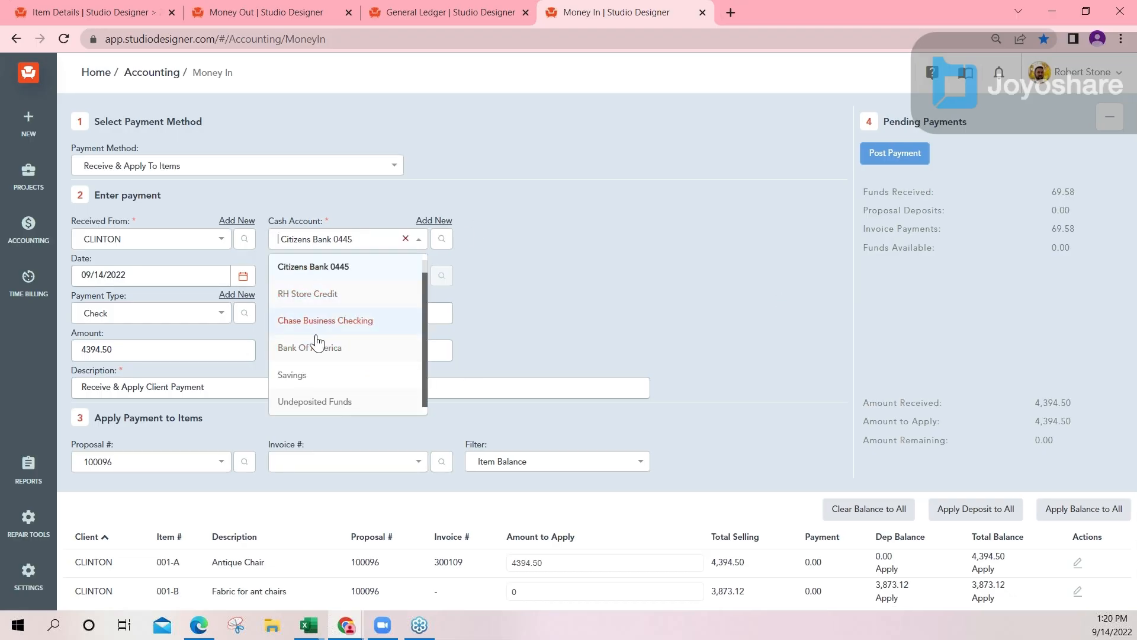
click(455, 298)
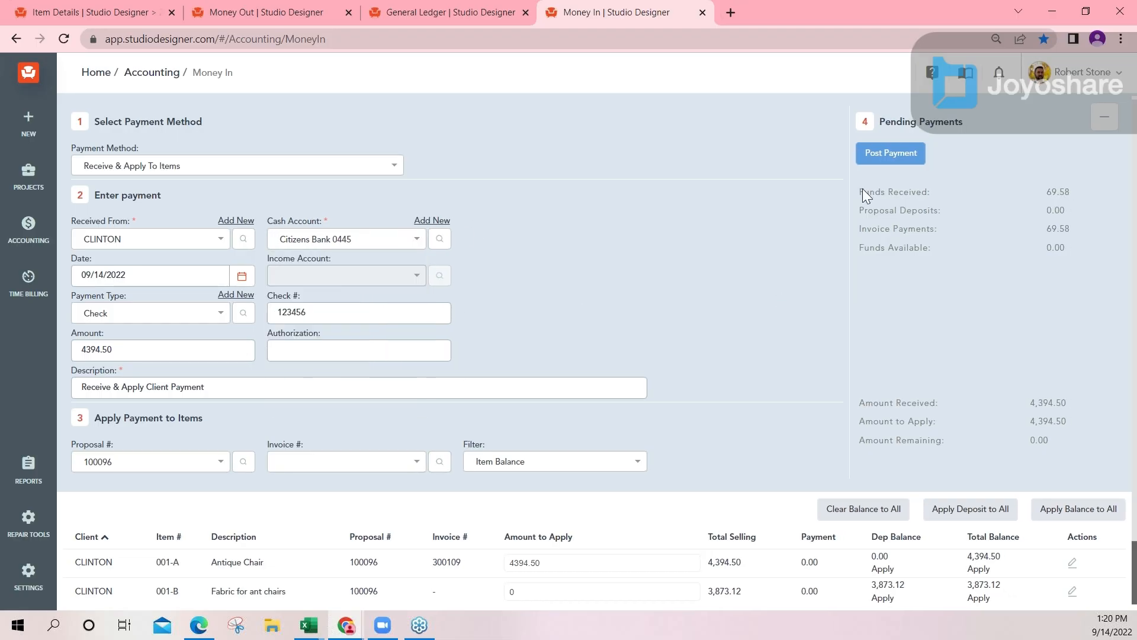
click(900, 154)
click(664, 146)
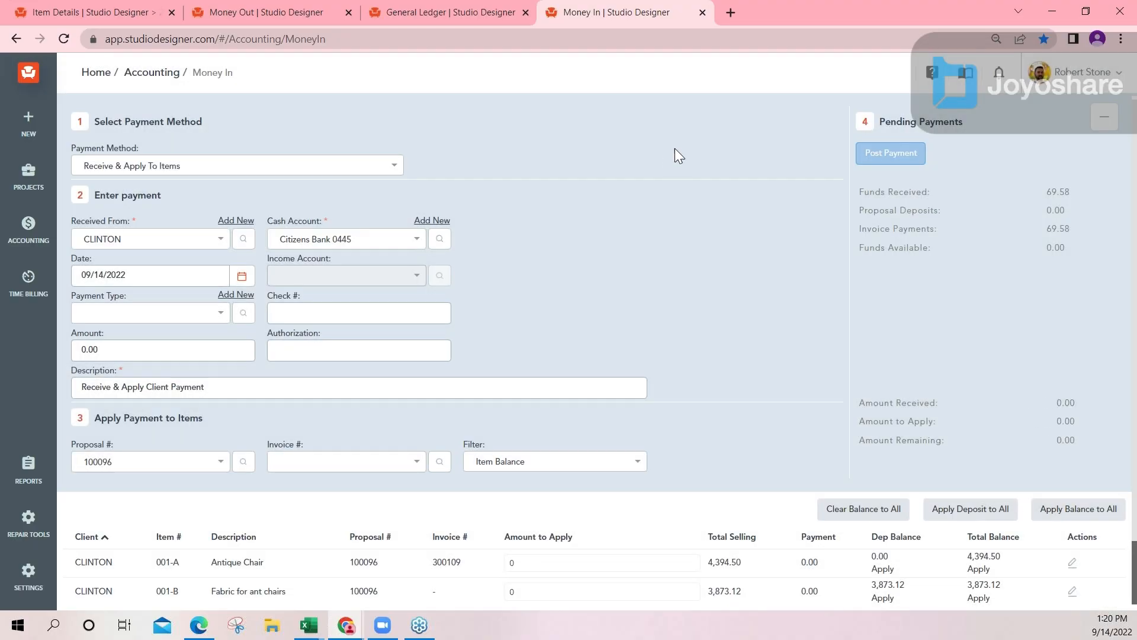
Step: Refresh the Antique Chair's item details, examine its Client Payments and Client Deposits in the payments list, and close the list
click(57, 13)
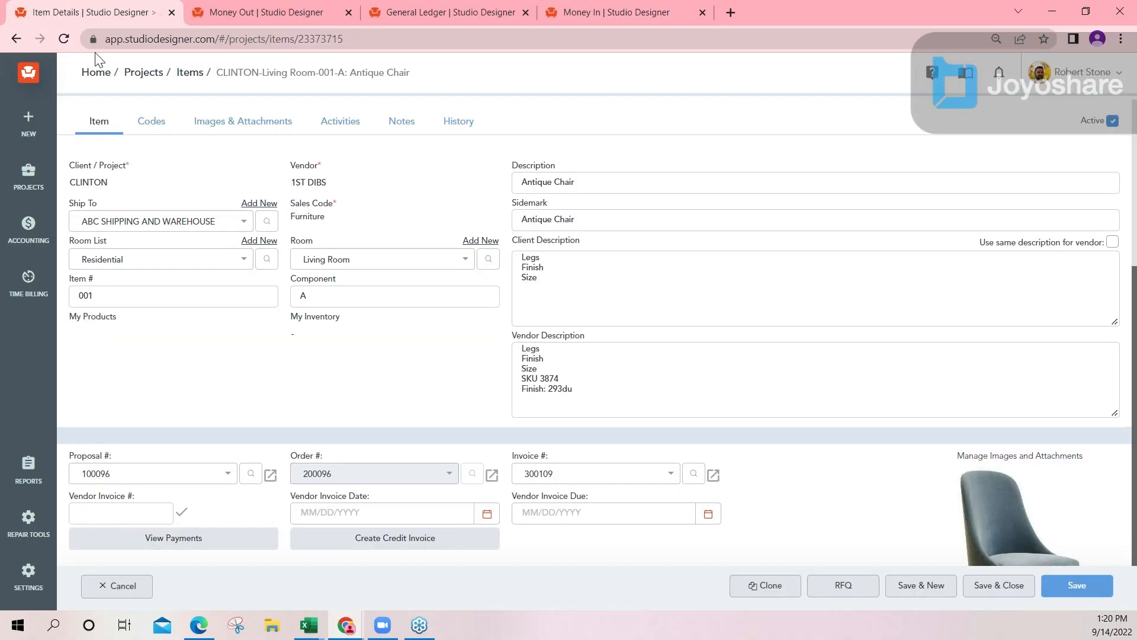
click(64, 39)
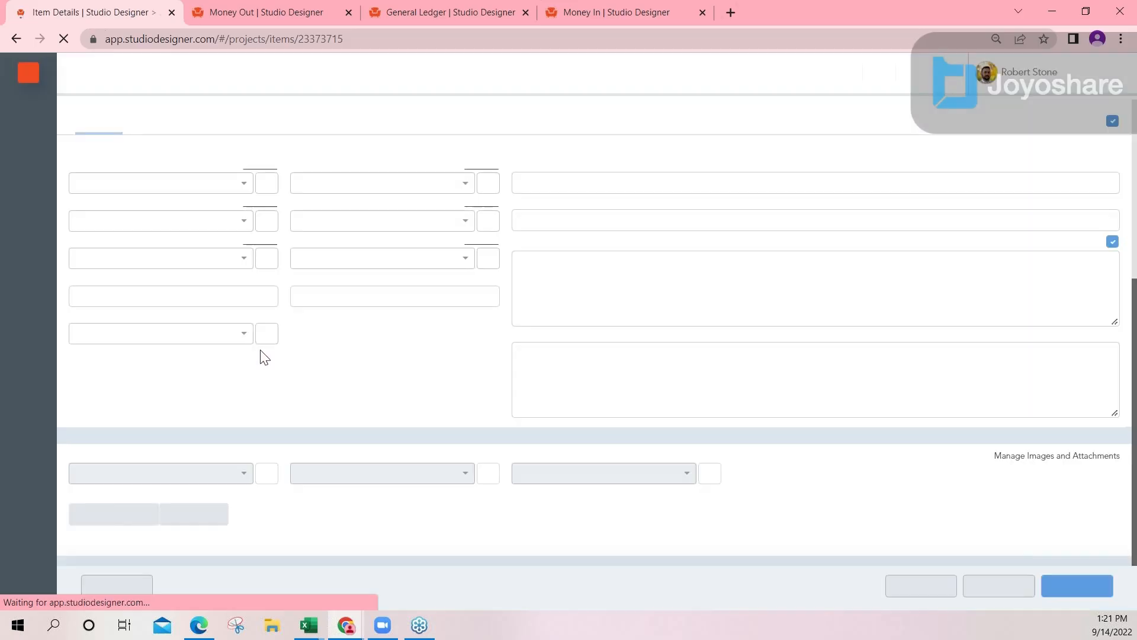
click(183, 544)
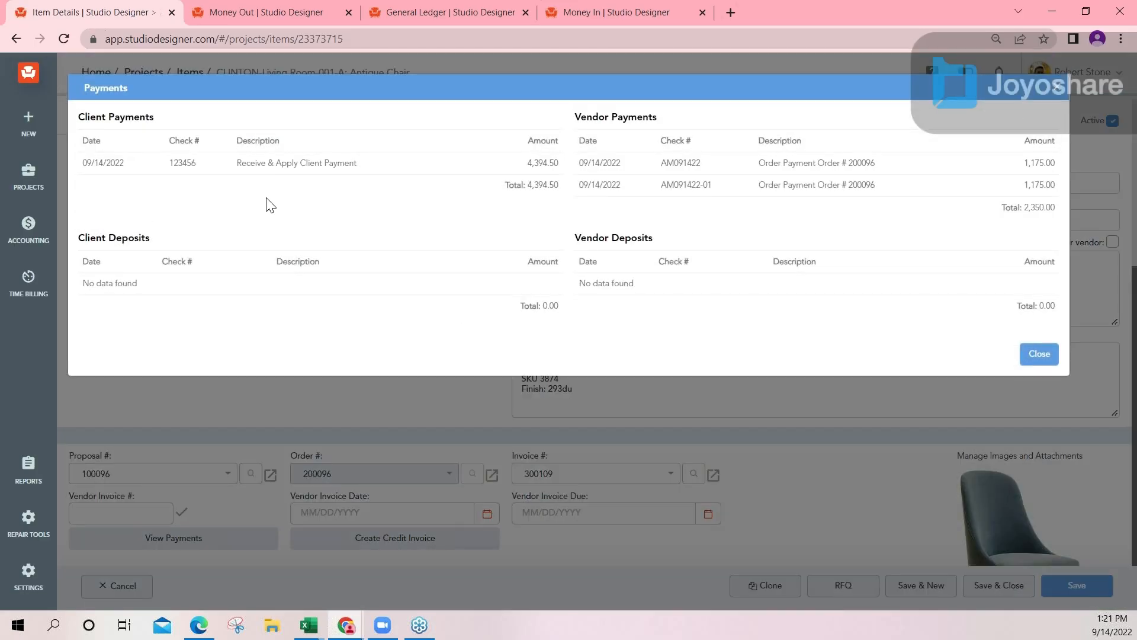
drag(77, 117, 167, 126)
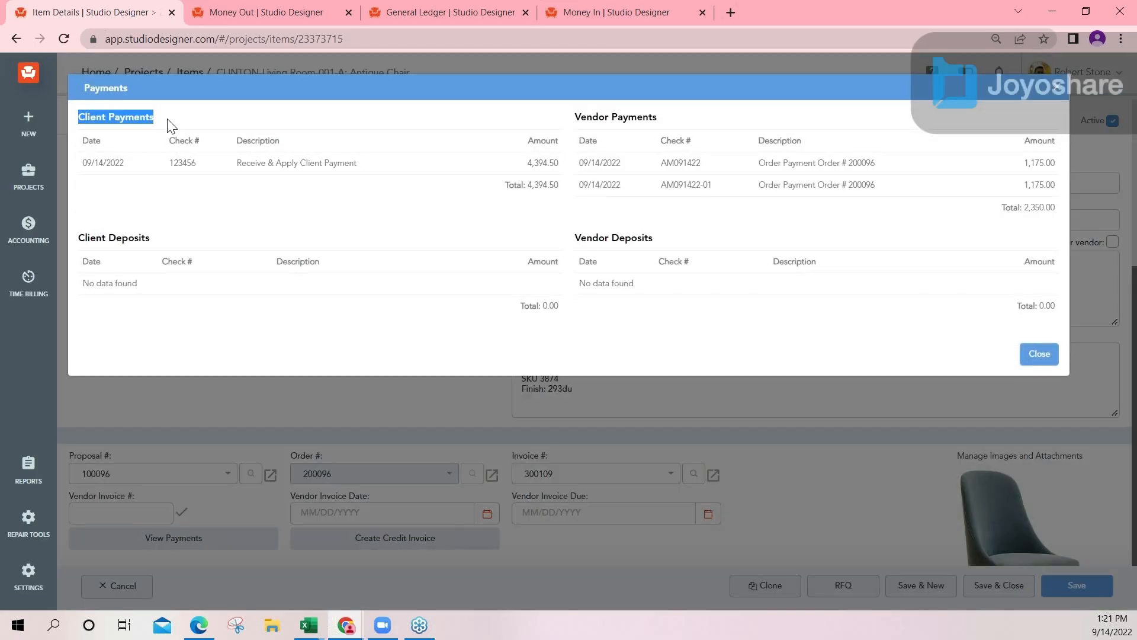
click(158, 247)
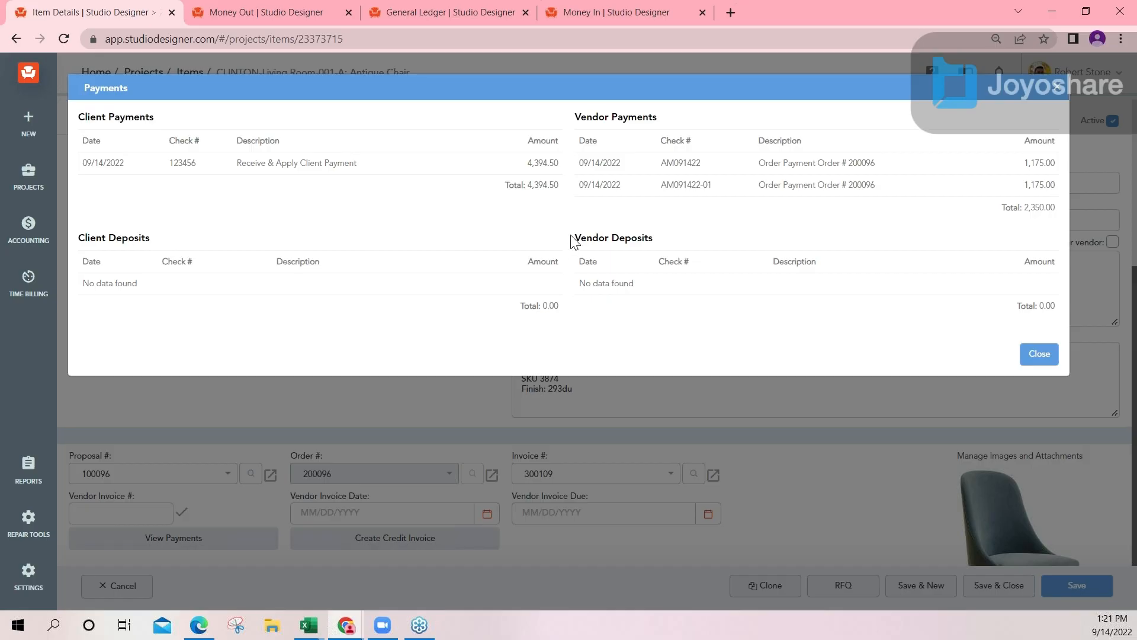
click(1059, 88)
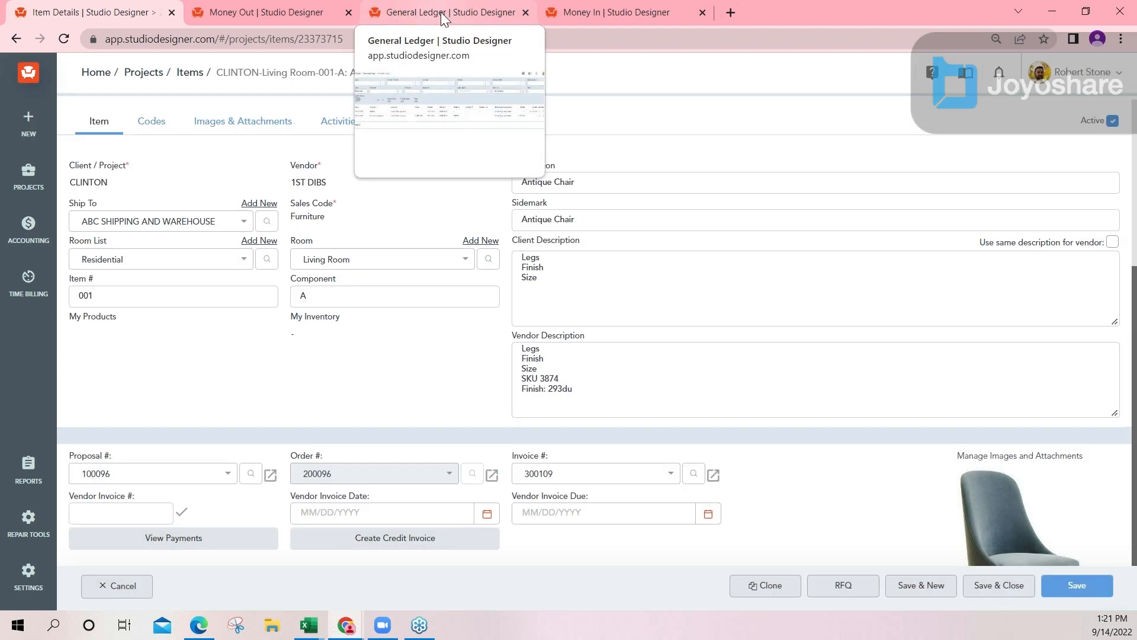
Step: Filter the general ledger by check number 123456 and open the balance detail of CLINTON's Accounts Receivable entry
click(439, 12)
key(ctrl+a)
text(123456)
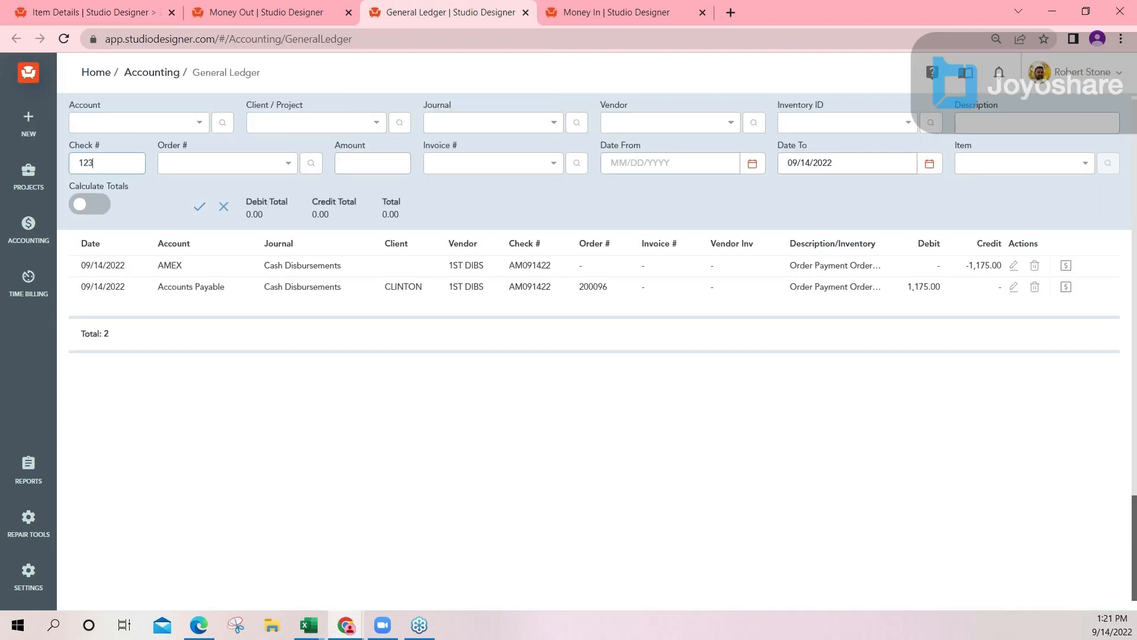
key(Return)
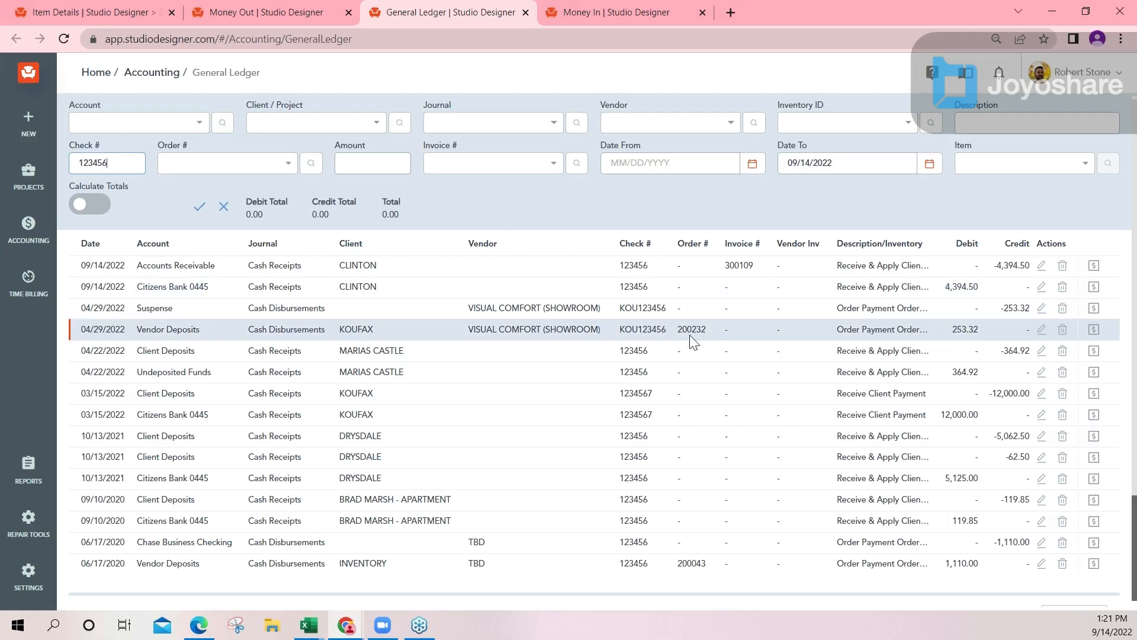
click(1041, 265)
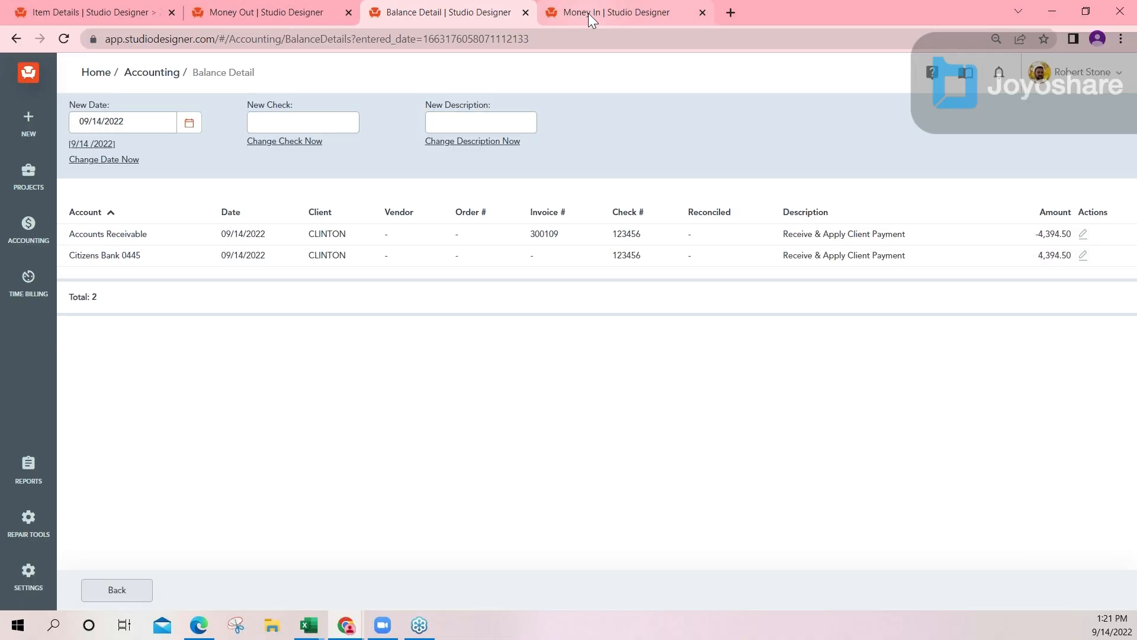
Step: Return to Money In, set the item filter to All, and enter -4394.50 as the Antique Chair's amount to apply
mouse_move(588, 13)
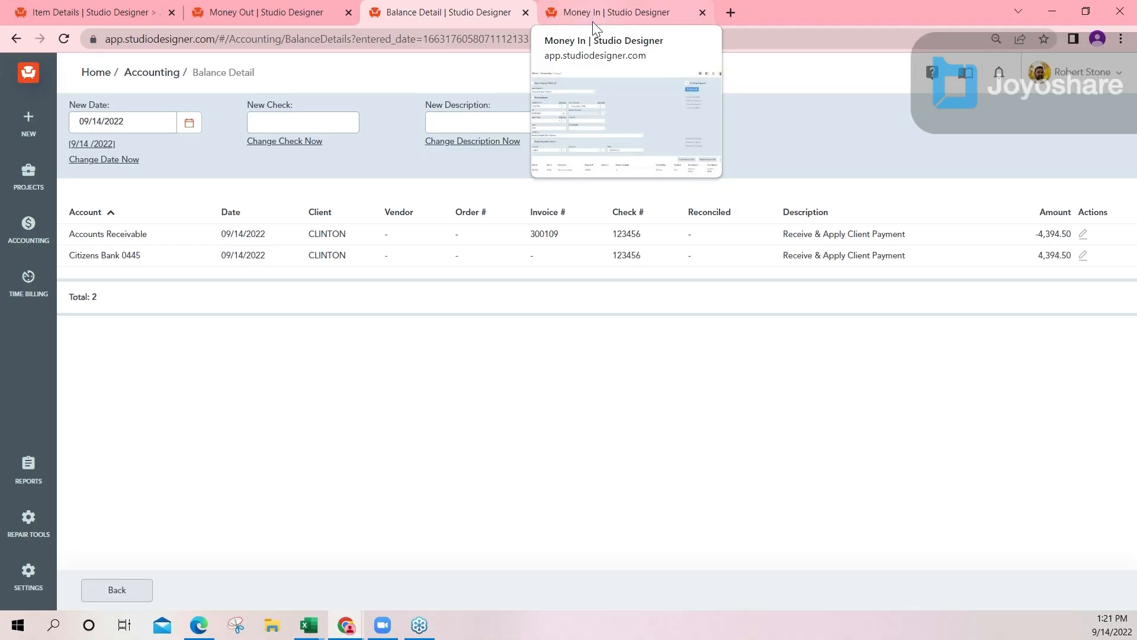
click(596, 12)
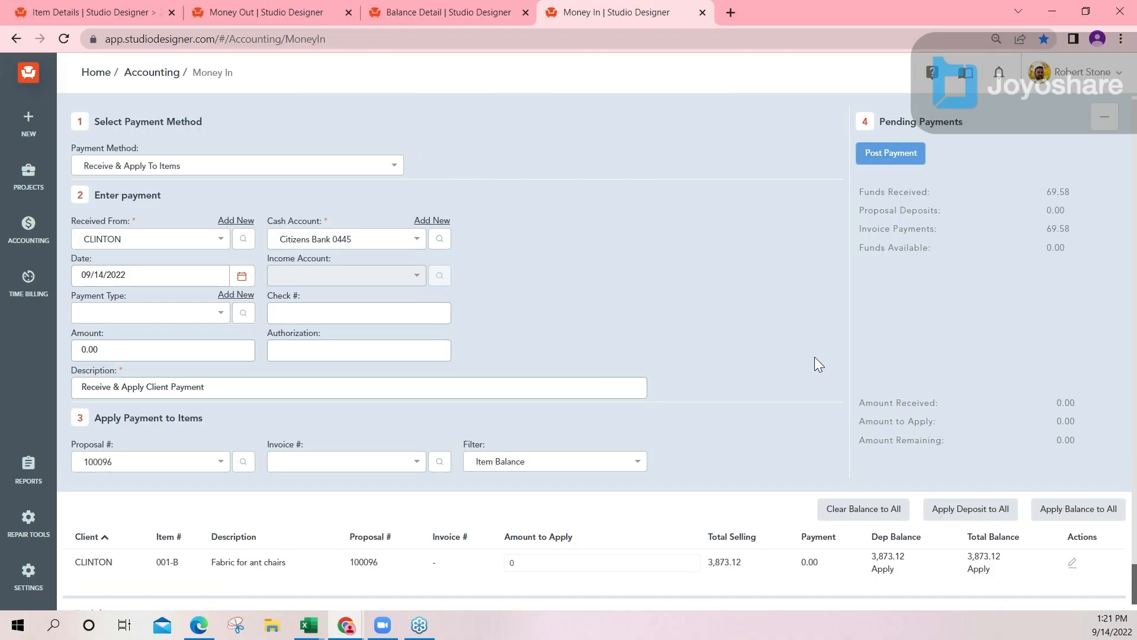
scroll(835, 355, down, 1)
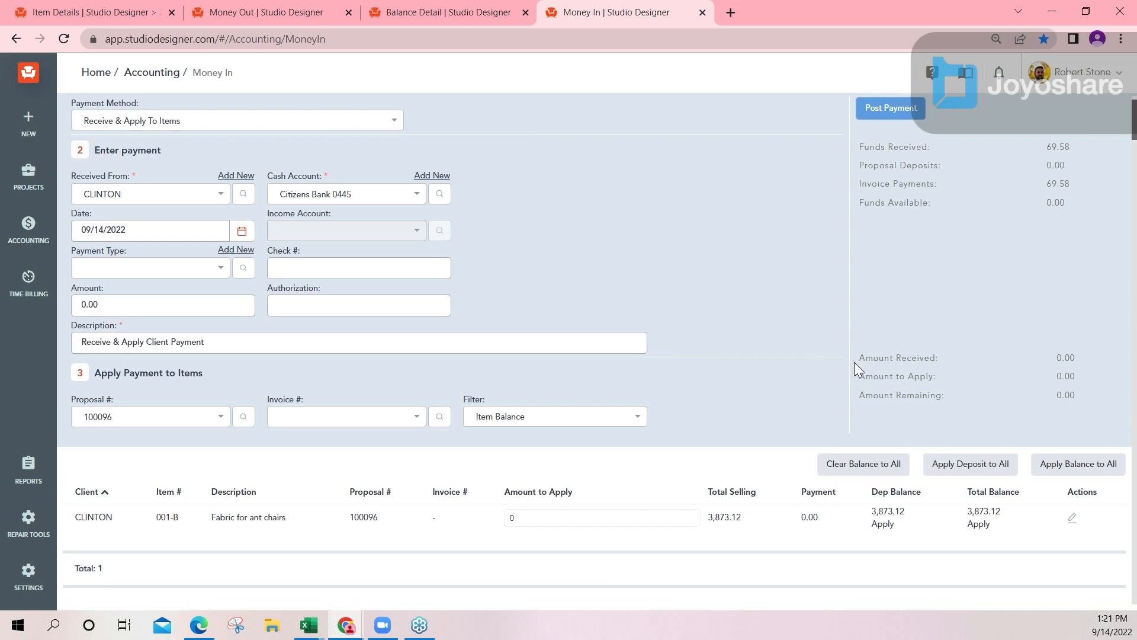
click(84, 305)
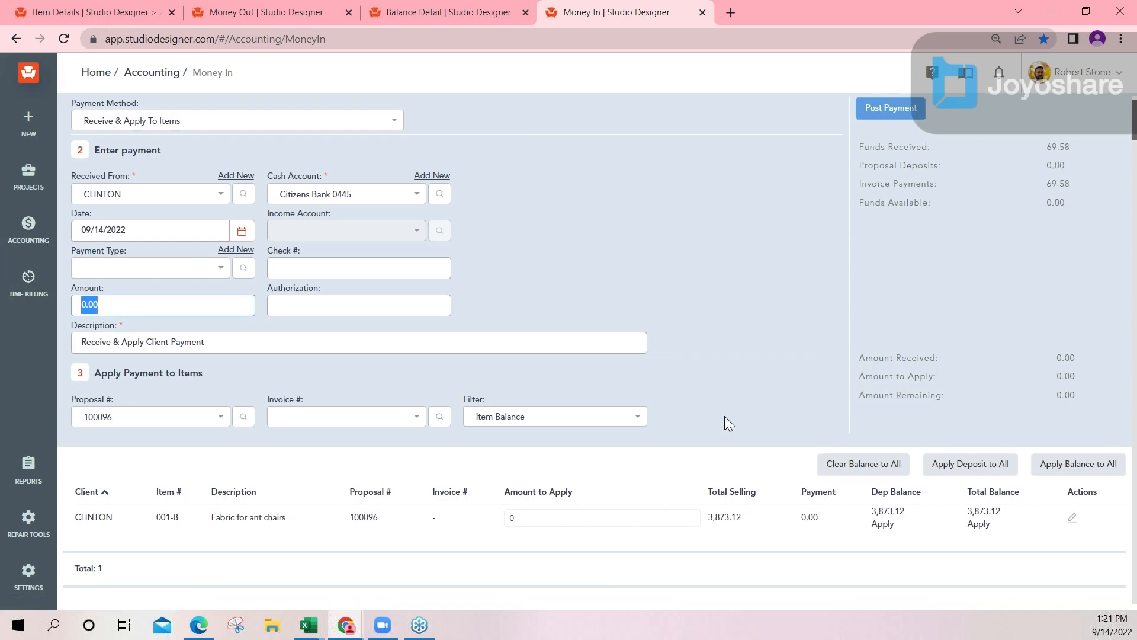
click(511, 519)
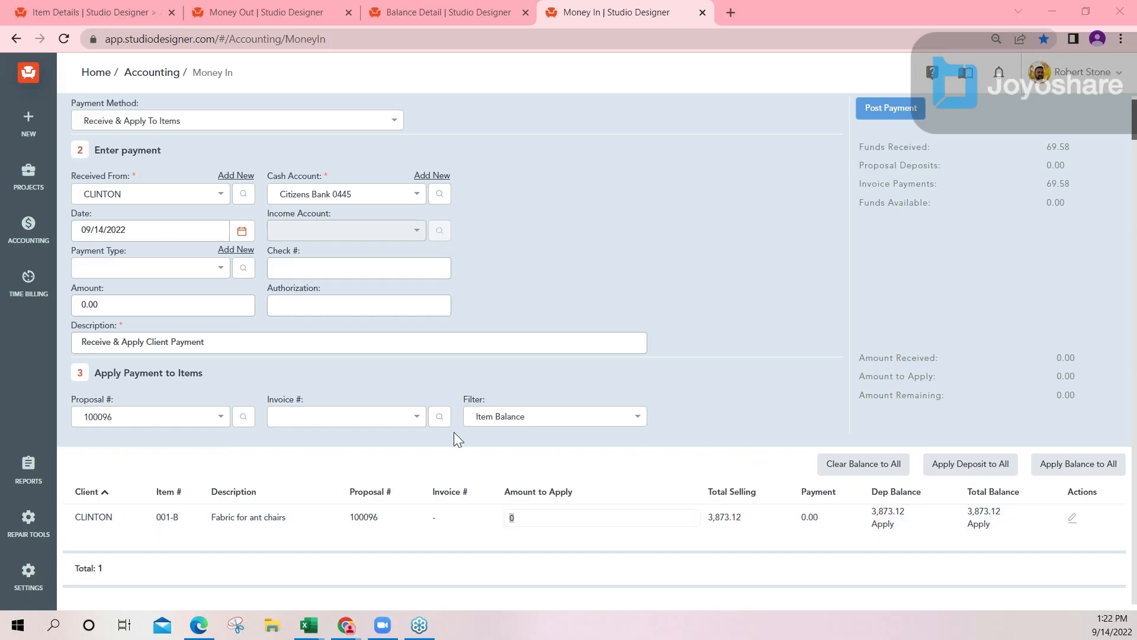
click(534, 419)
click(492, 448)
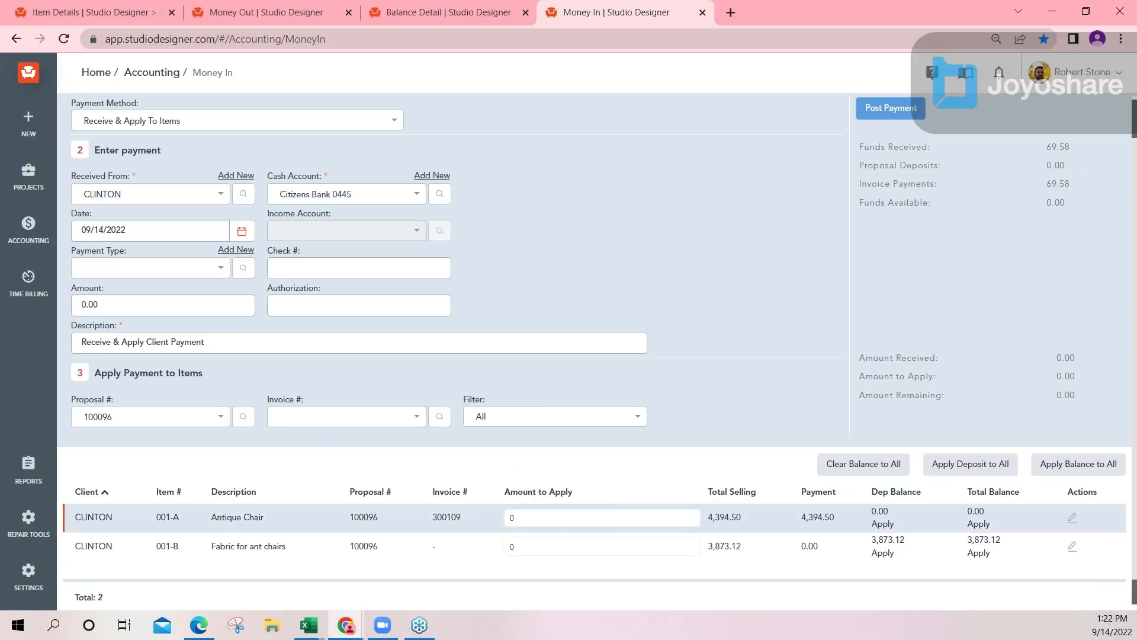
text(-4394.50)
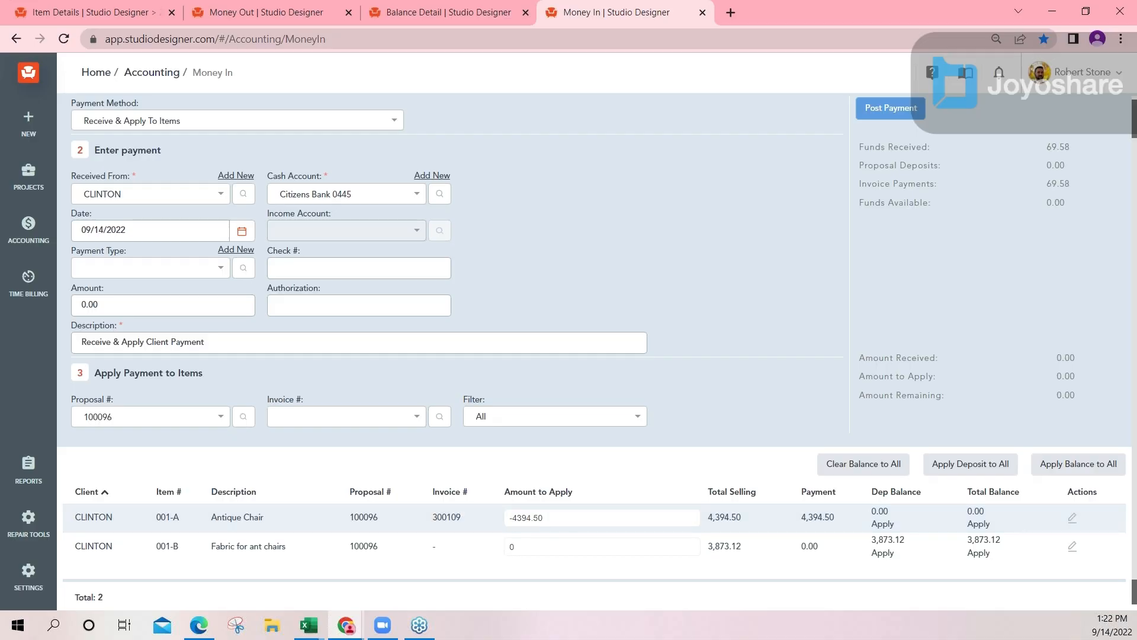
Step: Enter check number 123456, amount -4394.50 and the description "check bounced" for the reversing payment, and review the entry
click(279, 268)
text(123456)
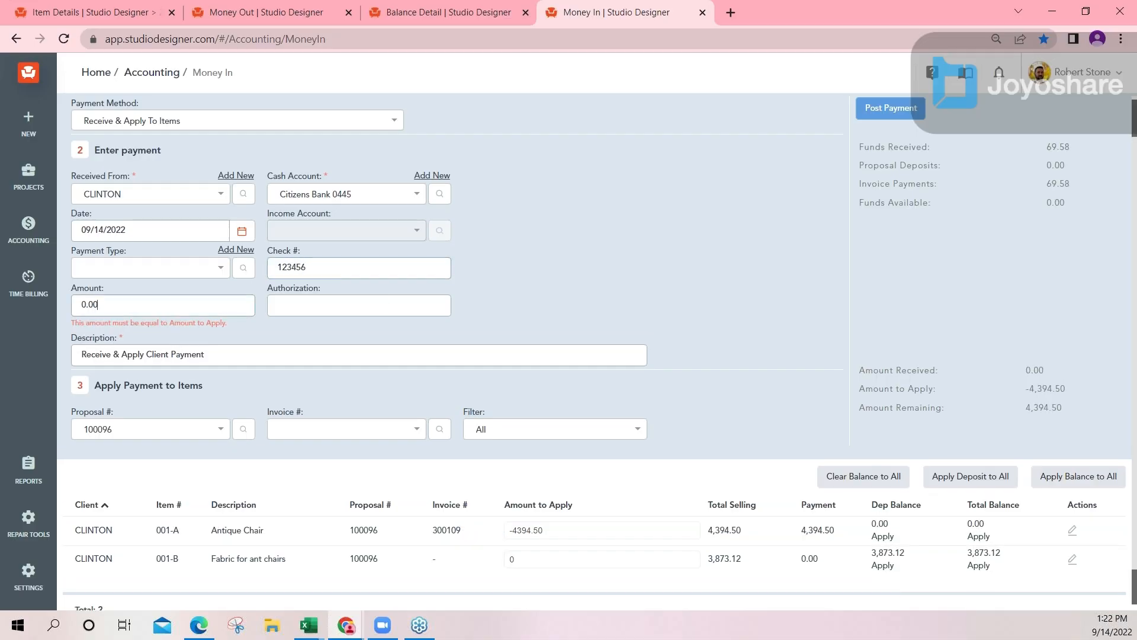
key(ctrl+a)
text(-)
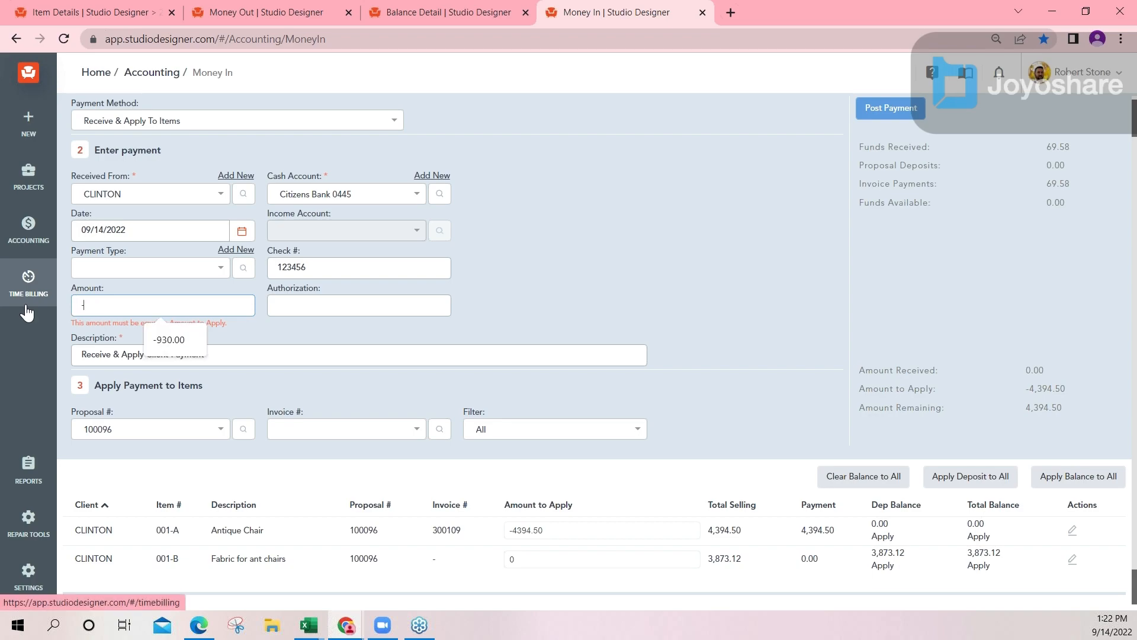
text(4394.50)
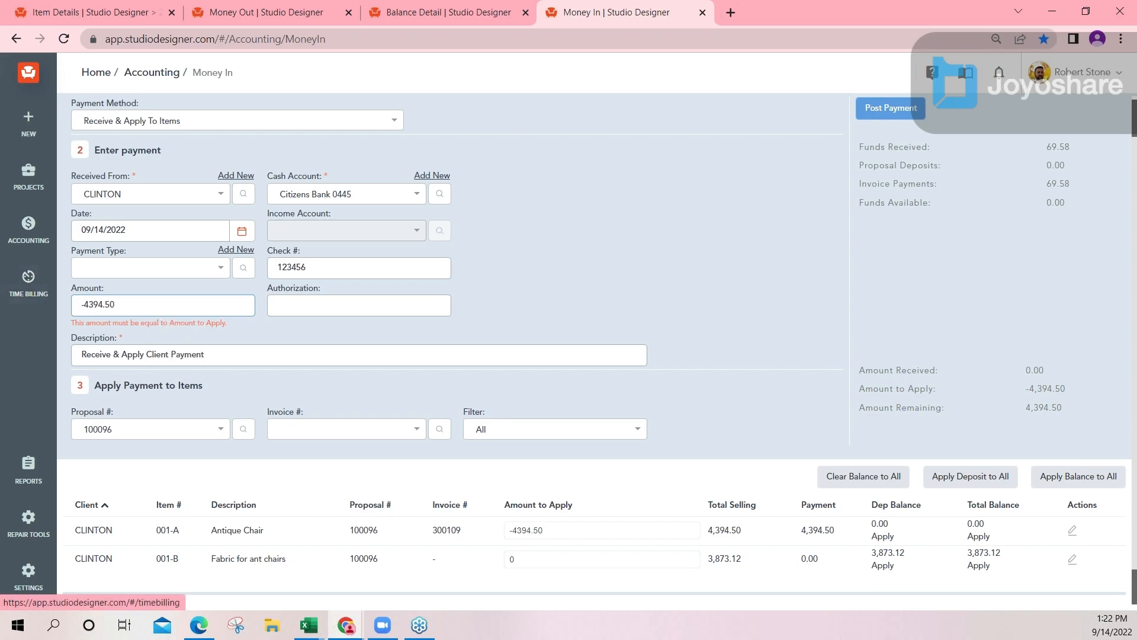
key(Tab)
text(check bounced)
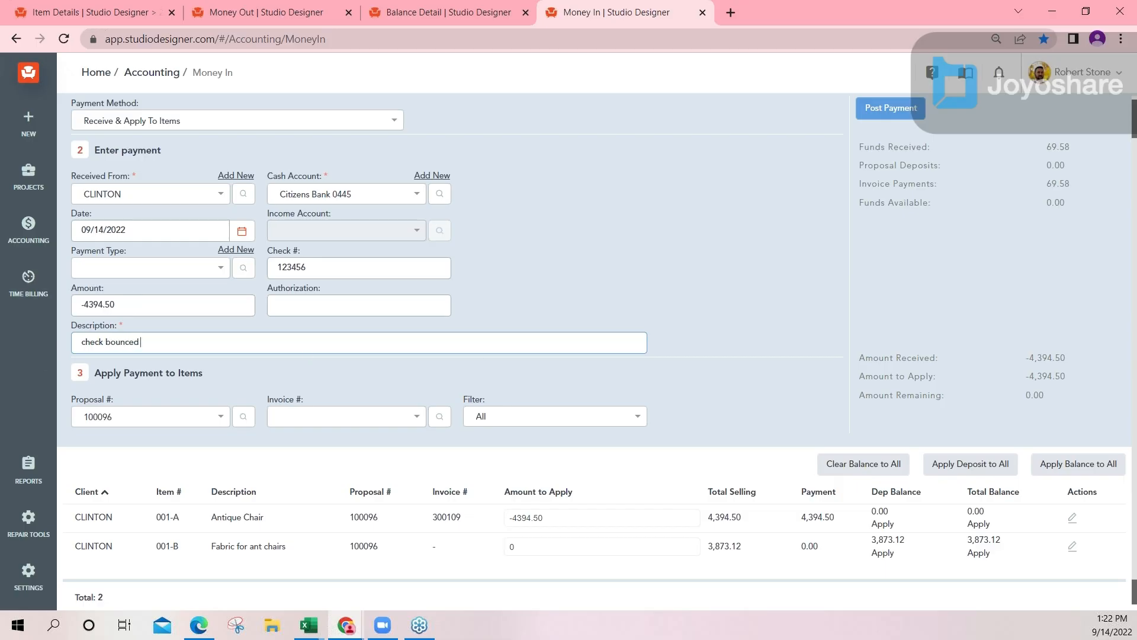
key(shift+Tab)
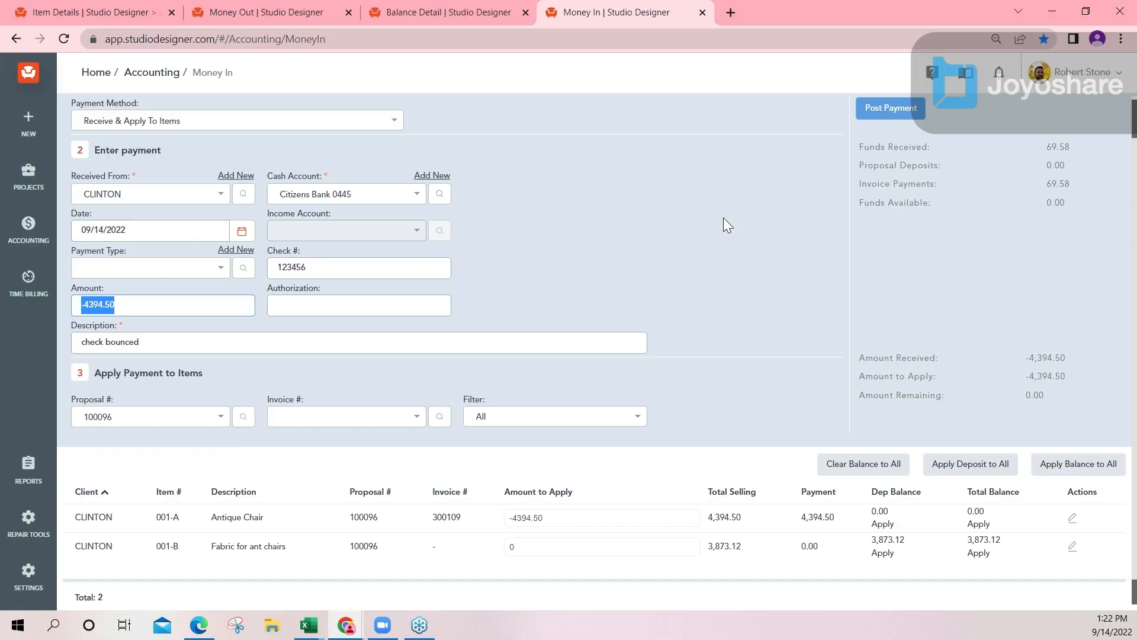
scroll(692, 548, up, 1)
scroll(691, 551, down, 2)
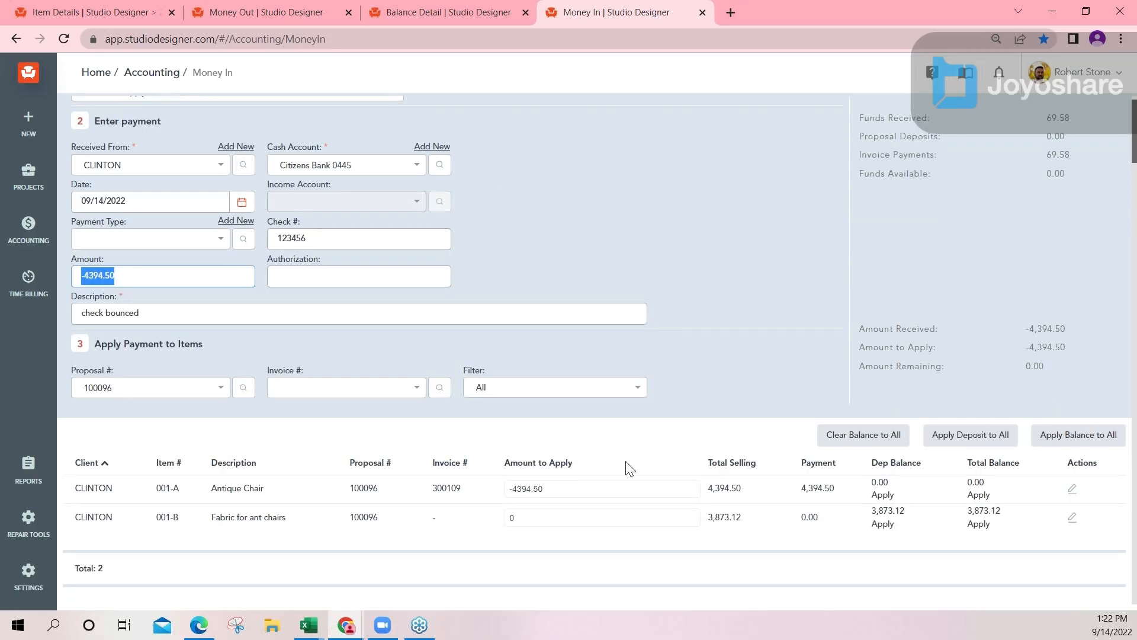
Step: Post the reversing payment of -4394.50 for CLINTON's bounced check and confirm the posting
scroll(794, 229, up, 2)
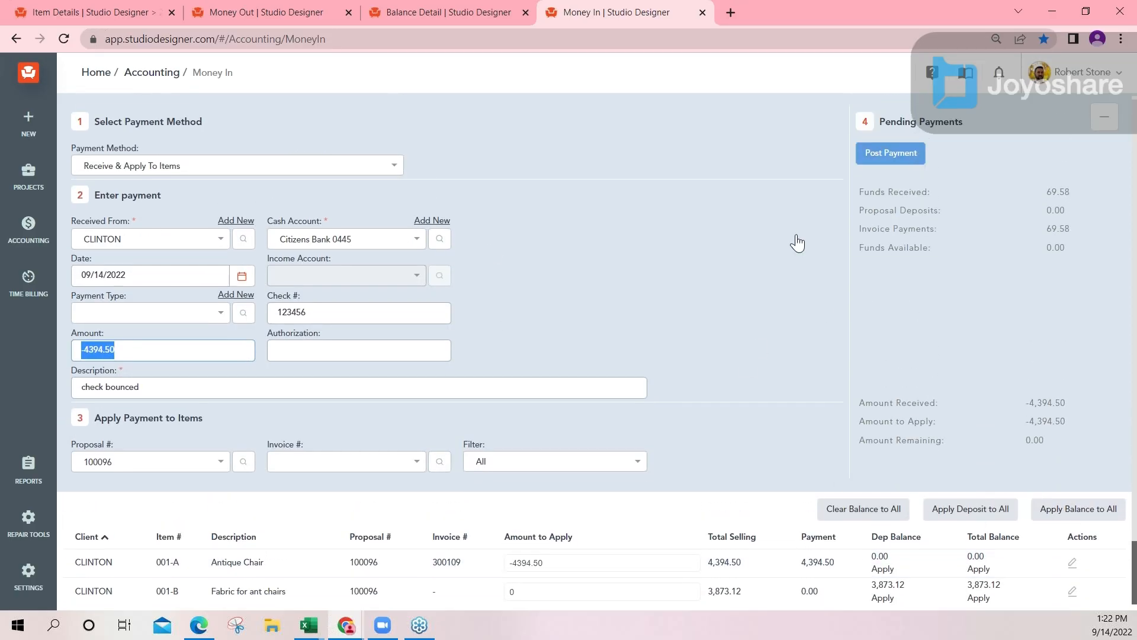
click(891, 156)
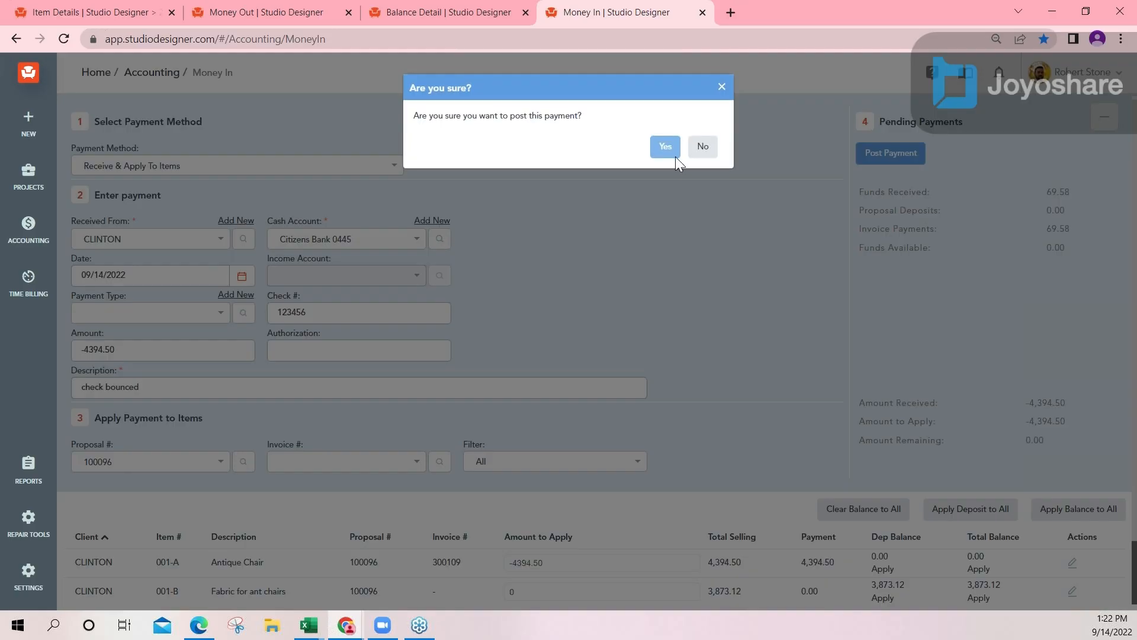
click(668, 143)
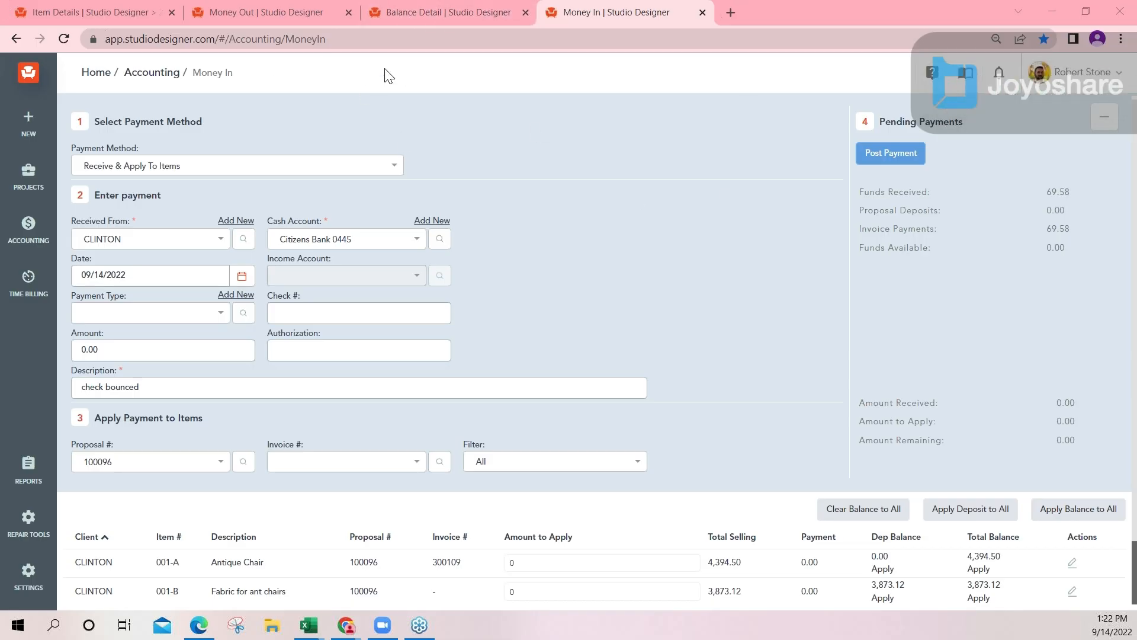
Step: Search all reports for "payment appl" and open the "02 Payment Application by Date - Legacy" report
click(440, 13)
click(44, 491)
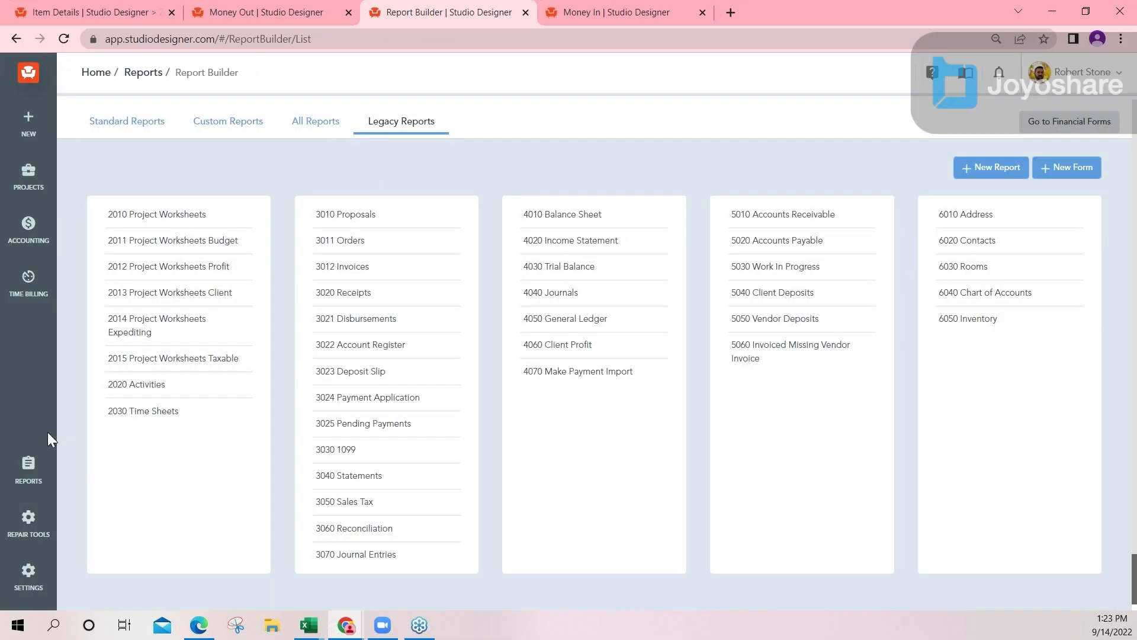
click(320, 128)
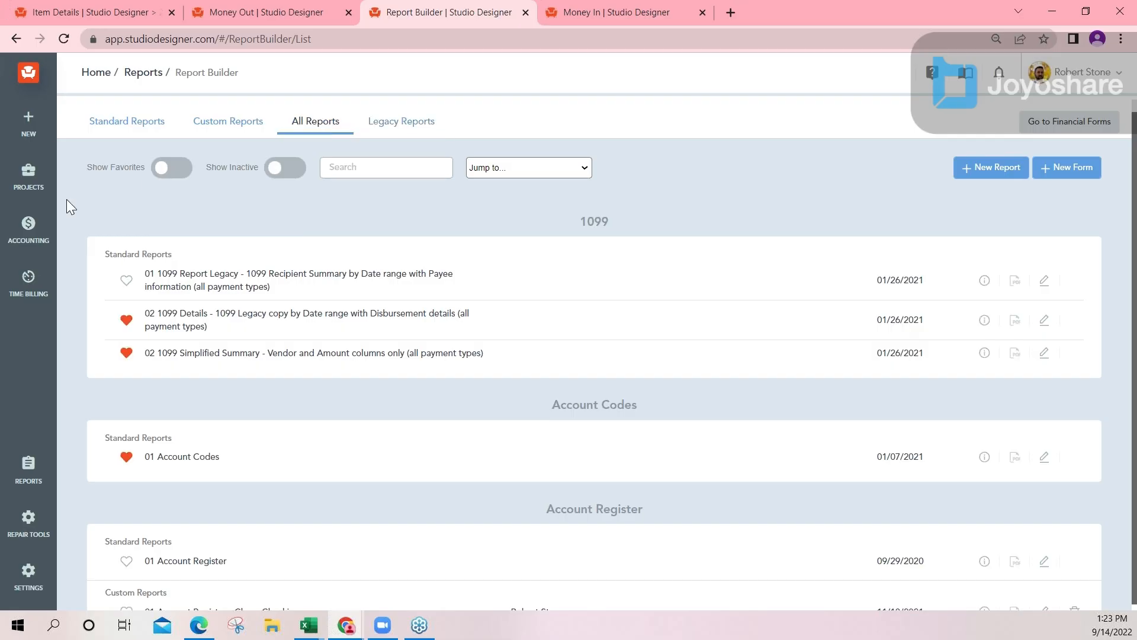
click(349, 168)
text(payment appl)
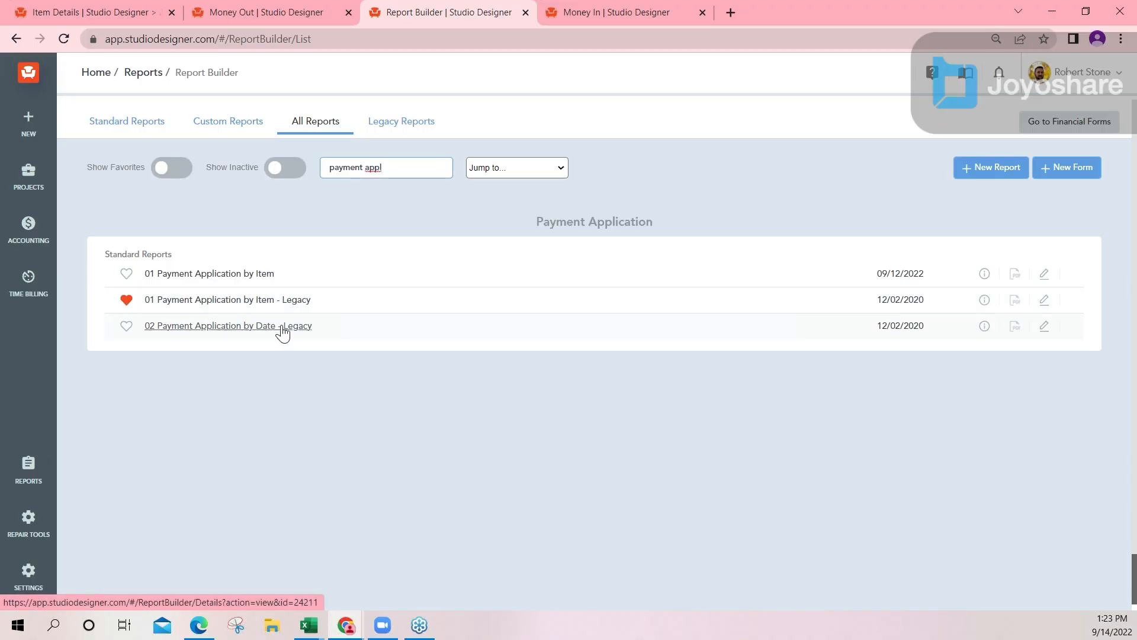
click(251, 328)
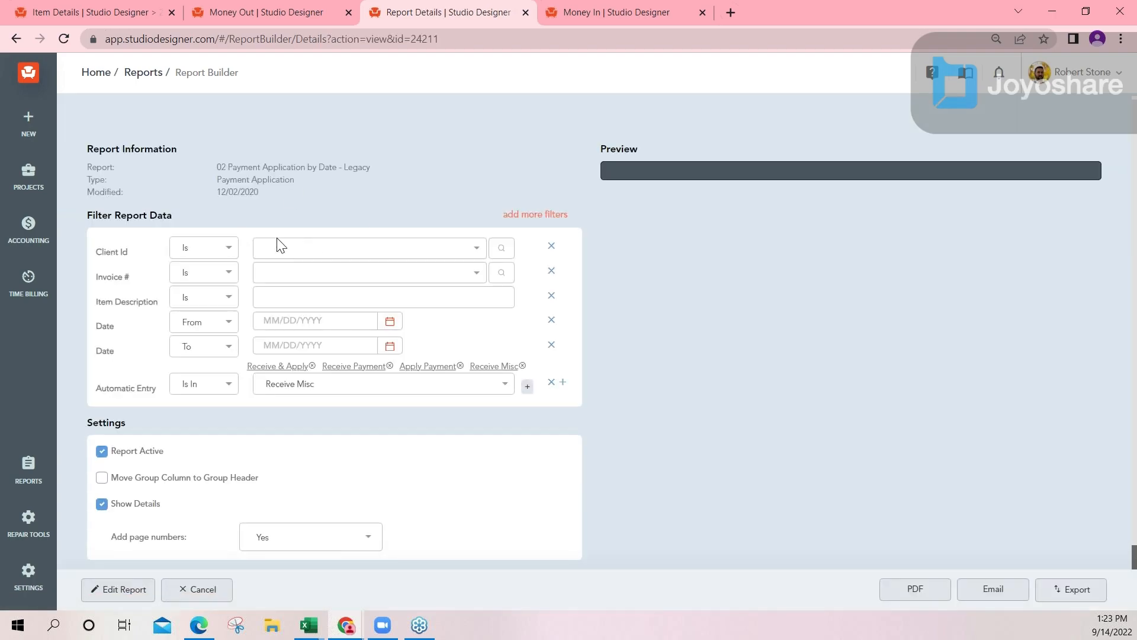
Step: Filter the payment application report by client CLINTON and generate it as a PDF
click(268, 245)
text(clint)
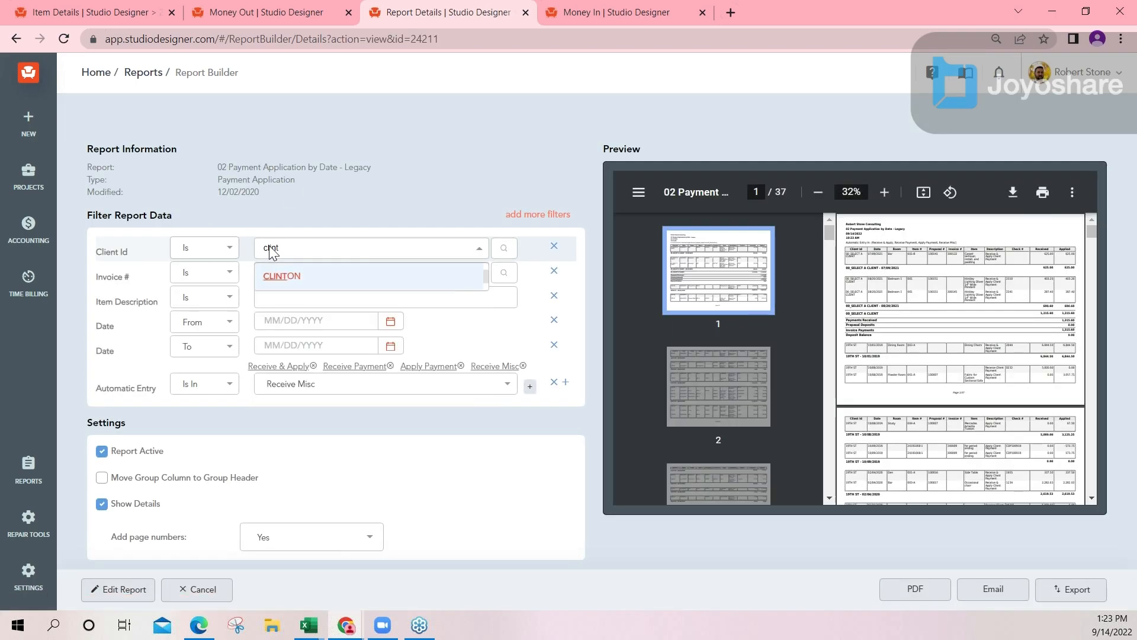
click(296, 277)
click(924, 587)
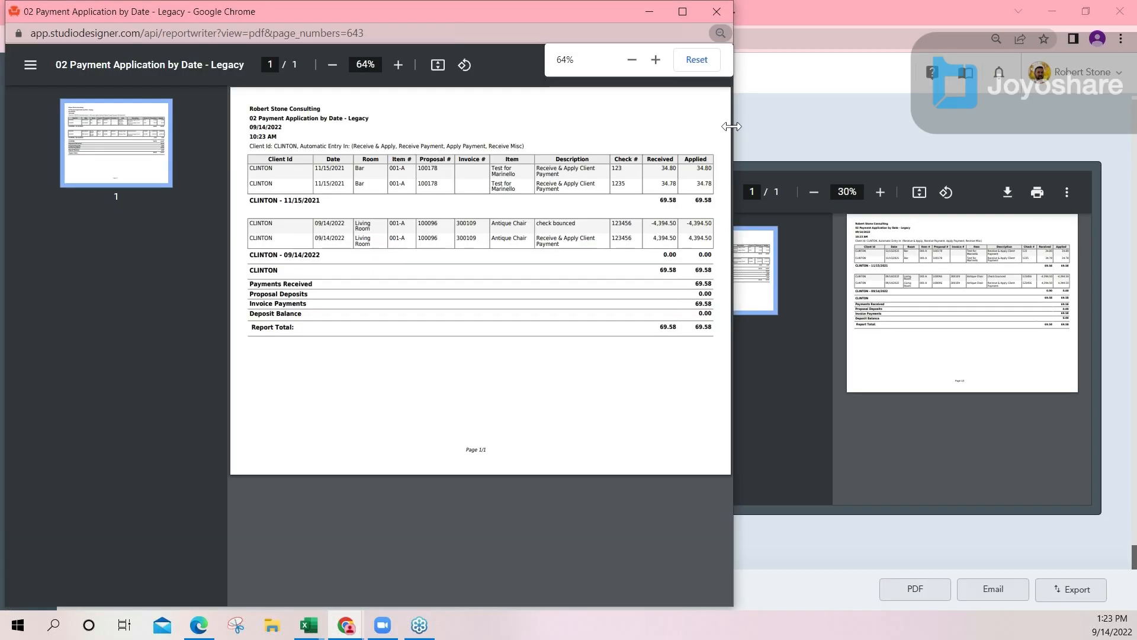
Step: Enlarge the PDF report, examine the Antique Chair's check bounced entry against the original payment, and close the report window
drag(733, 126, 967, 129)
click(514, 65)
click(514, 64)
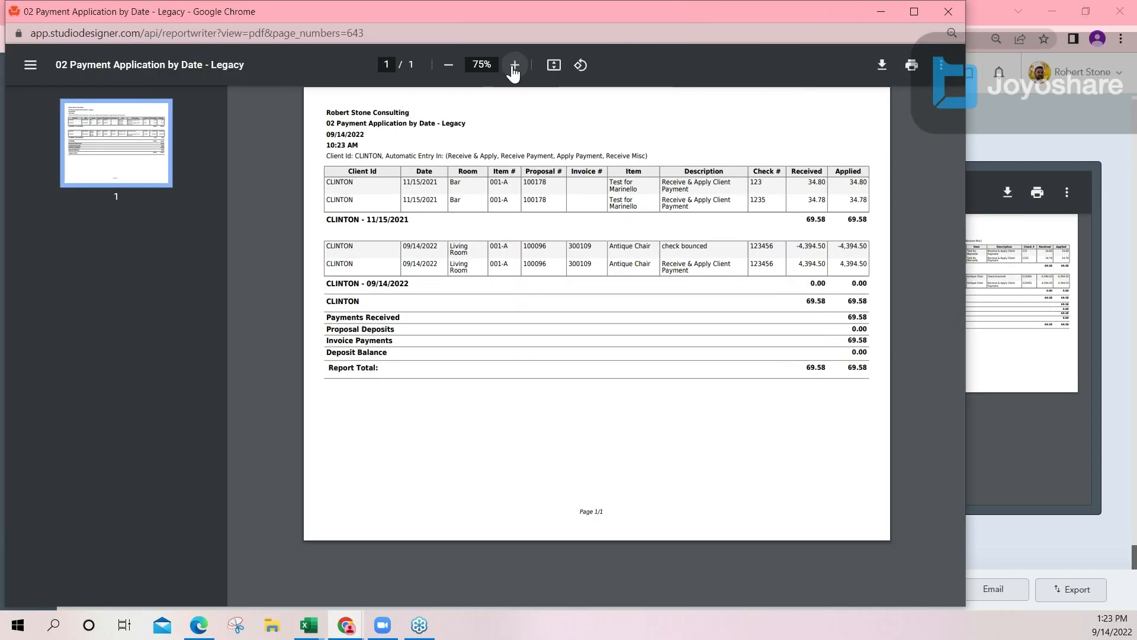
click(514, 65)
click(514, 65)
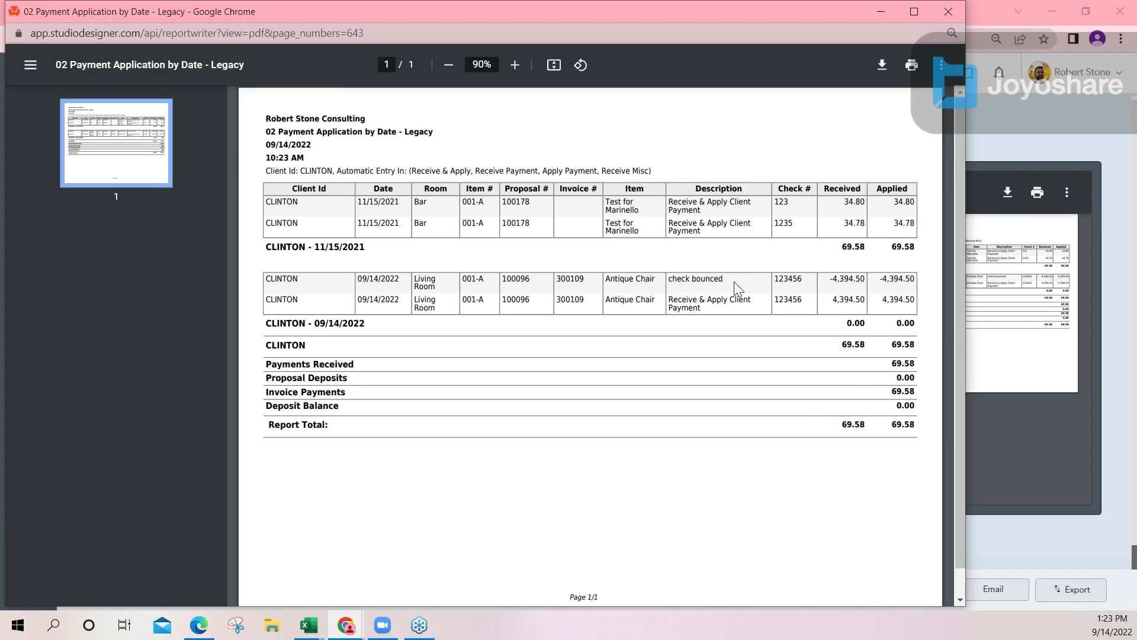
drag(669, 279, 724, 279)
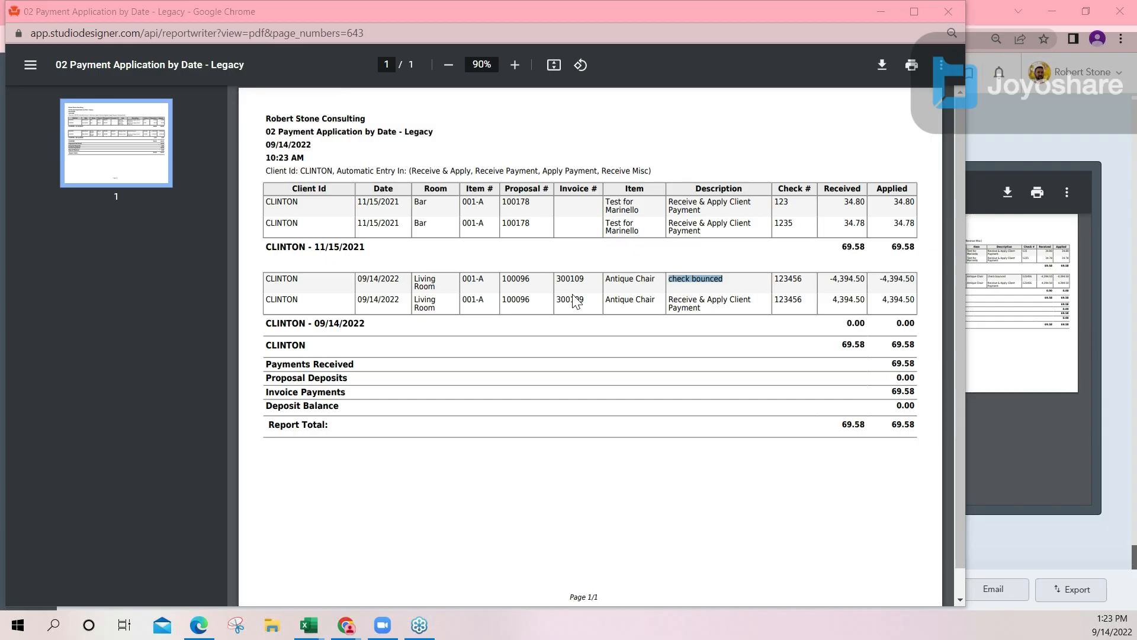
click(826, 297)
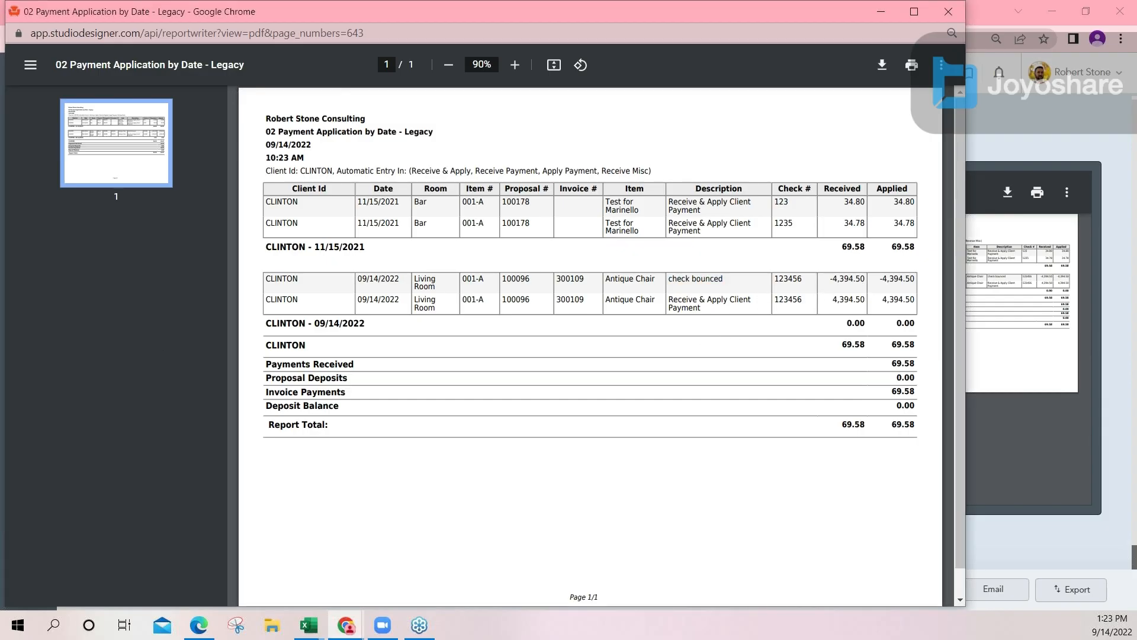
drag(823, 11, 798, 29)
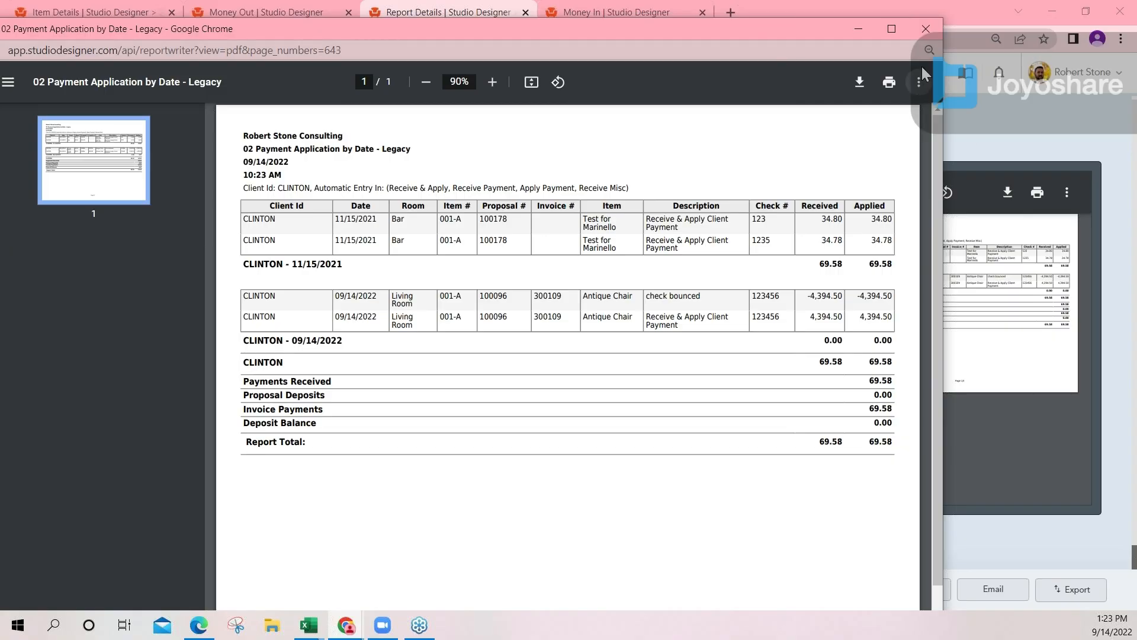
click(927, 32)
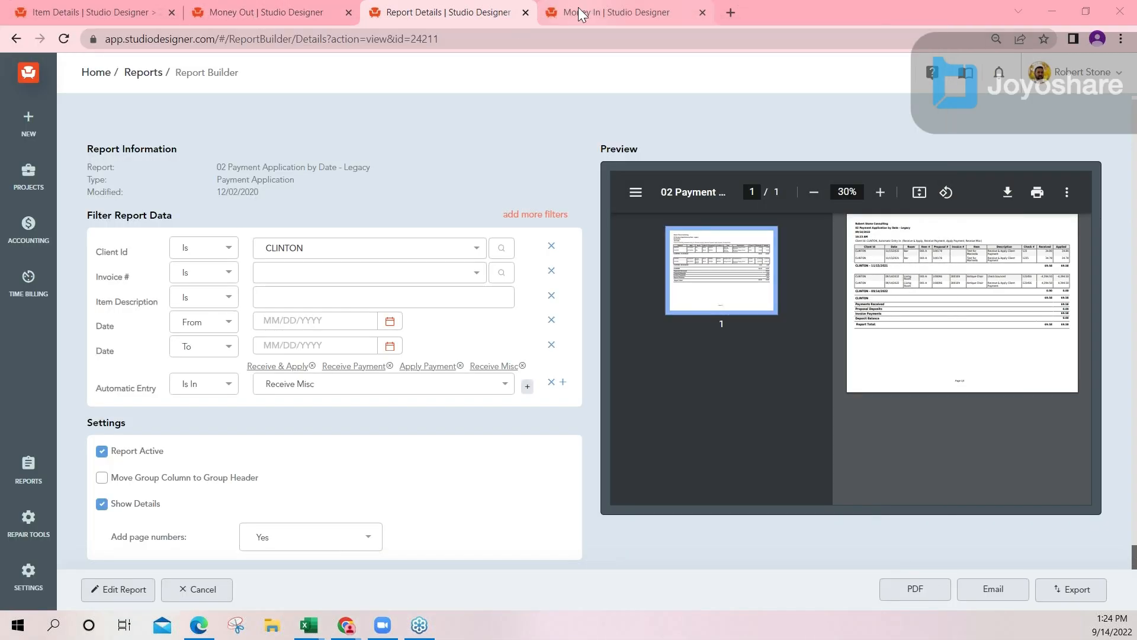
Step: Return to Money In and review the Receive & Apply To Items method, the cash account and the item application section
click(580, 13)
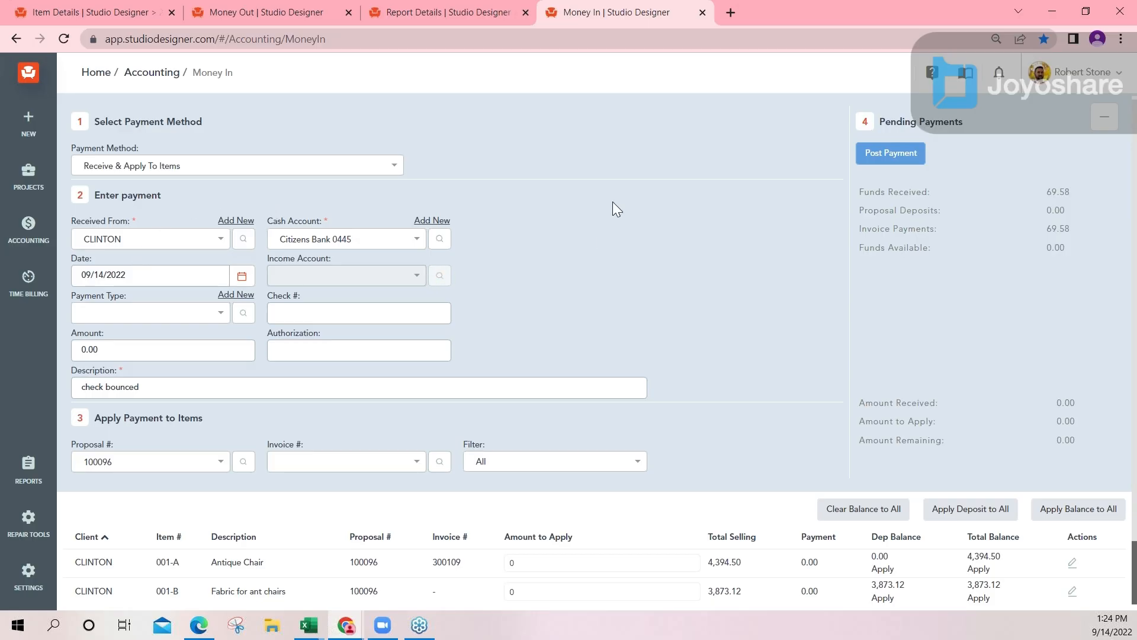
click(153, 167)
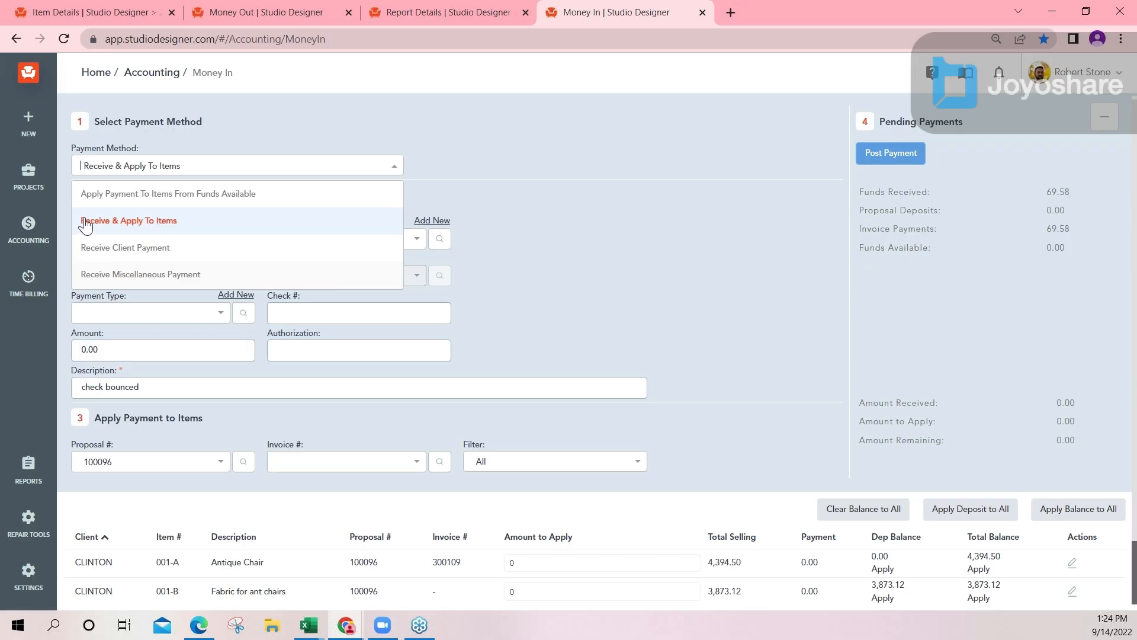
click(134, 225)
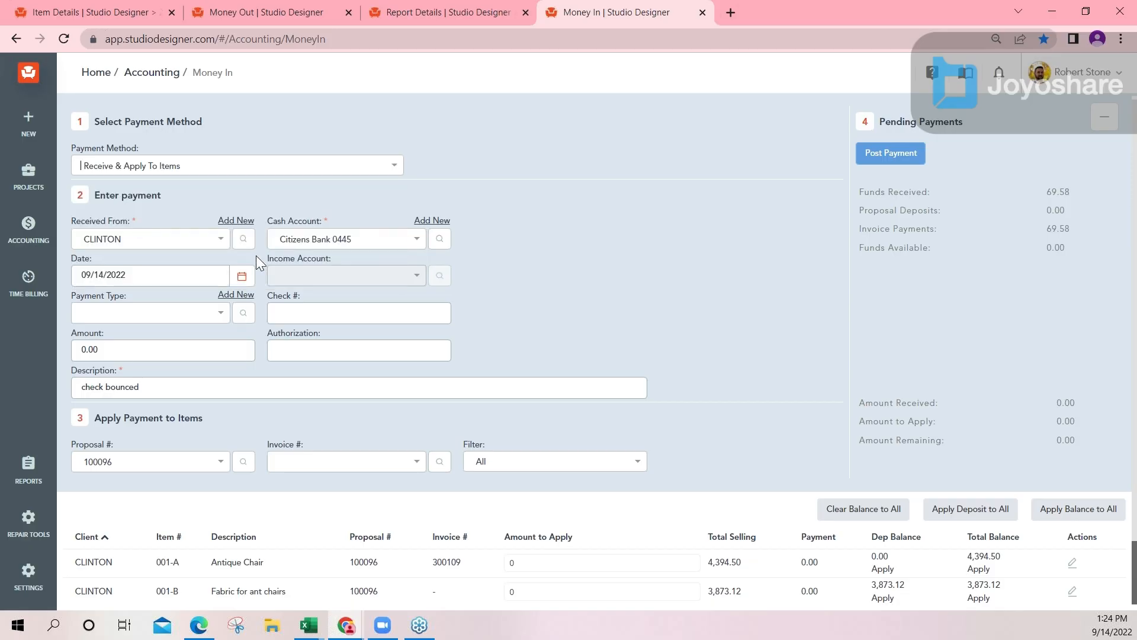
drag(267, 221, 329, 222)
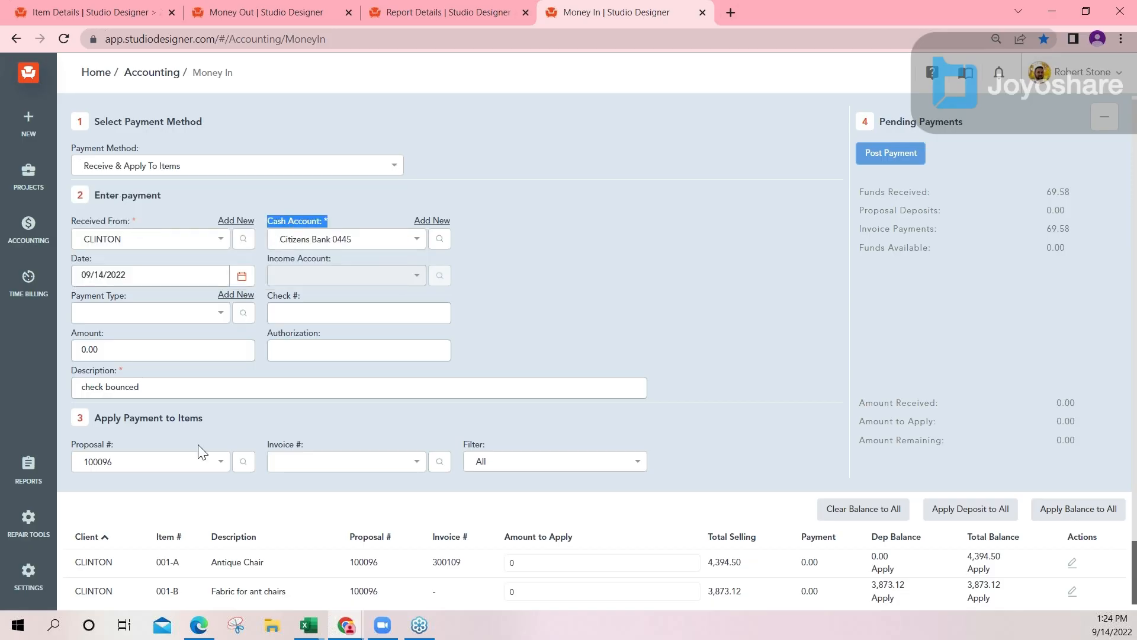
scroll(234, 407, down, 2)
click(213, 347)
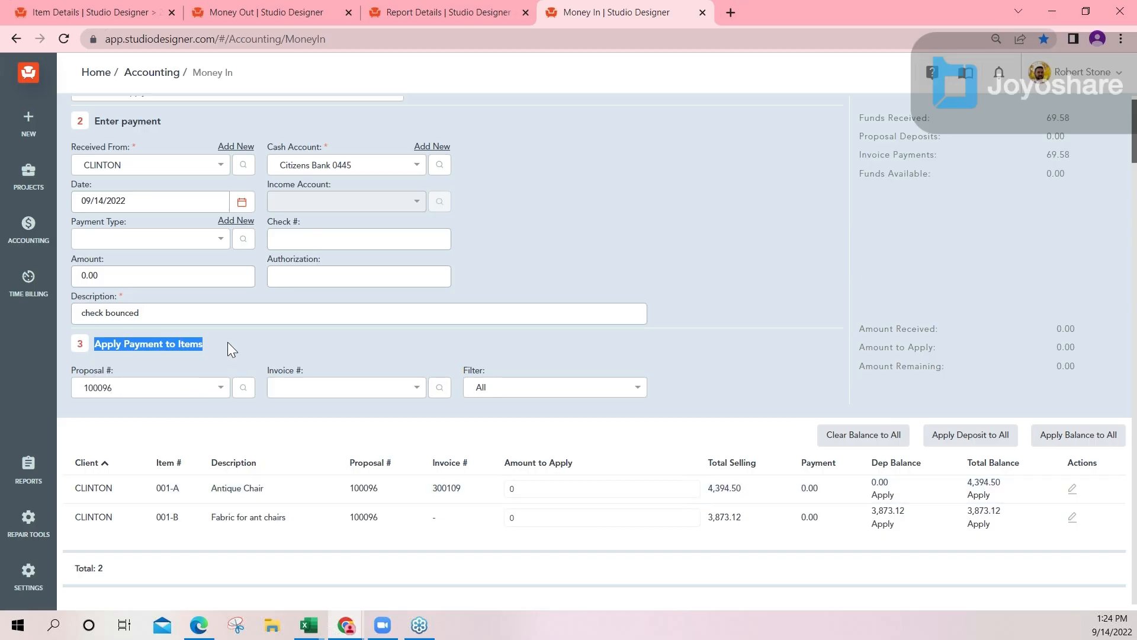
Step: Clear the proposal number and enter 69.50 as both the payment amount and the Test for Marinello item's amount to apply
click(211, 388)
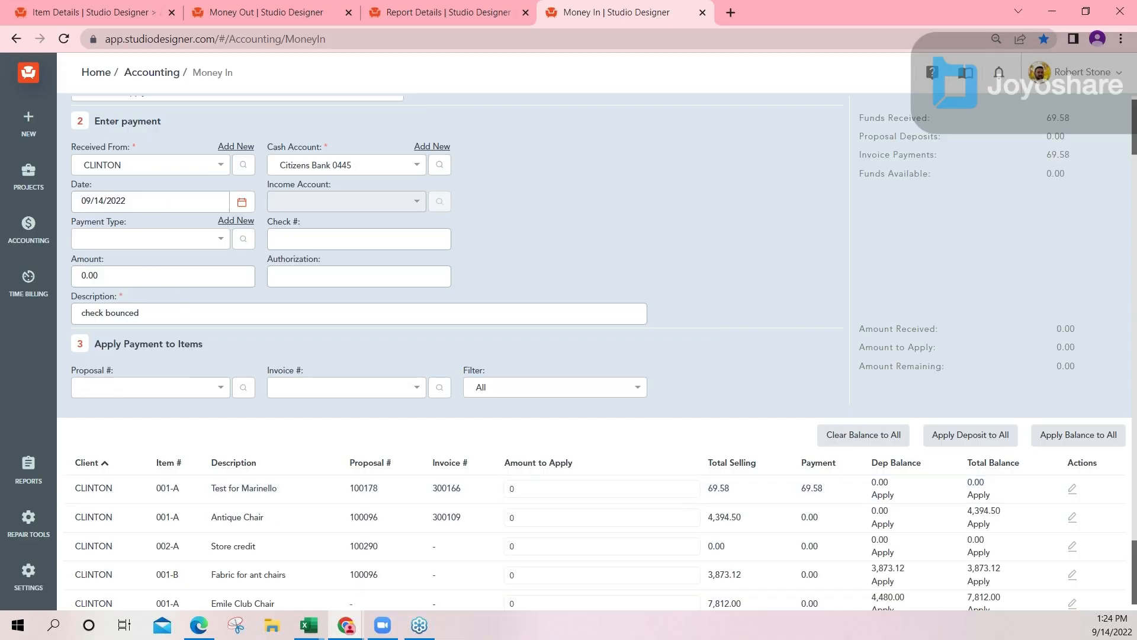
click(89, 277)
text(69.50)
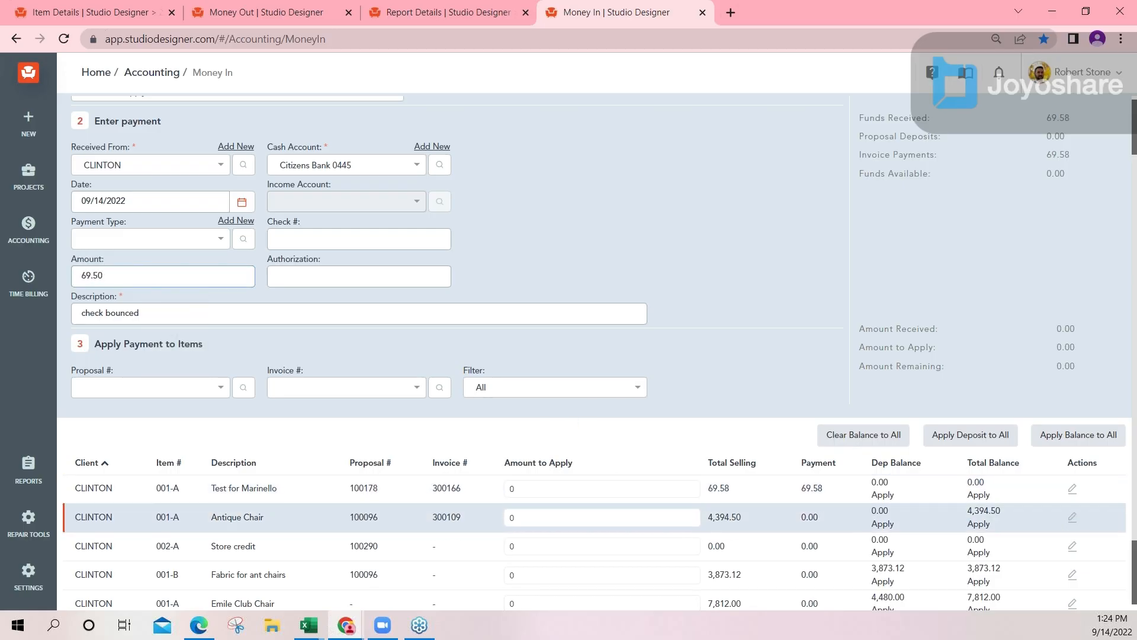
click(524, 490)
text(69.50)
click(515, 542)
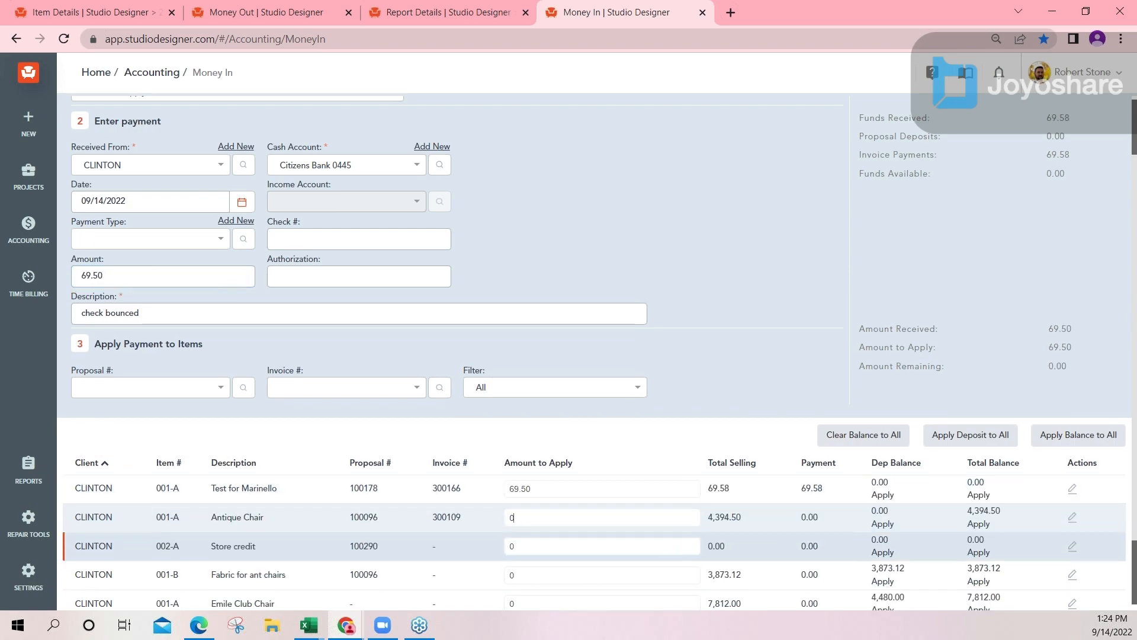
Step: Change the Test for Marinello item's amount to apply to 69.58 and check the validation under the payment amount
click(531, 489)
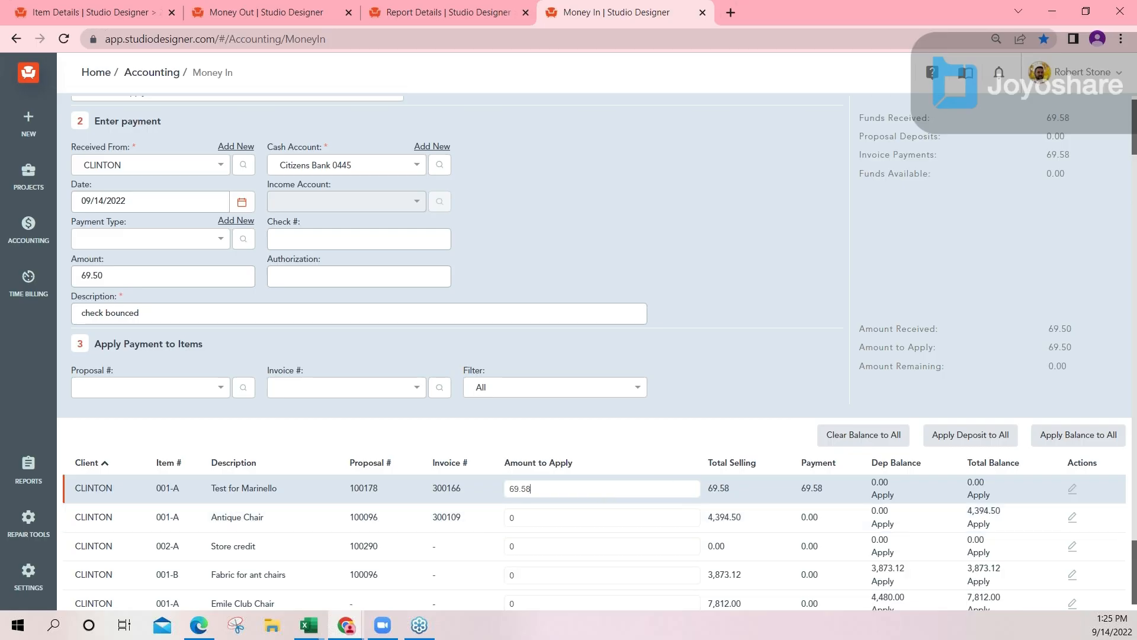
click(573, 516)
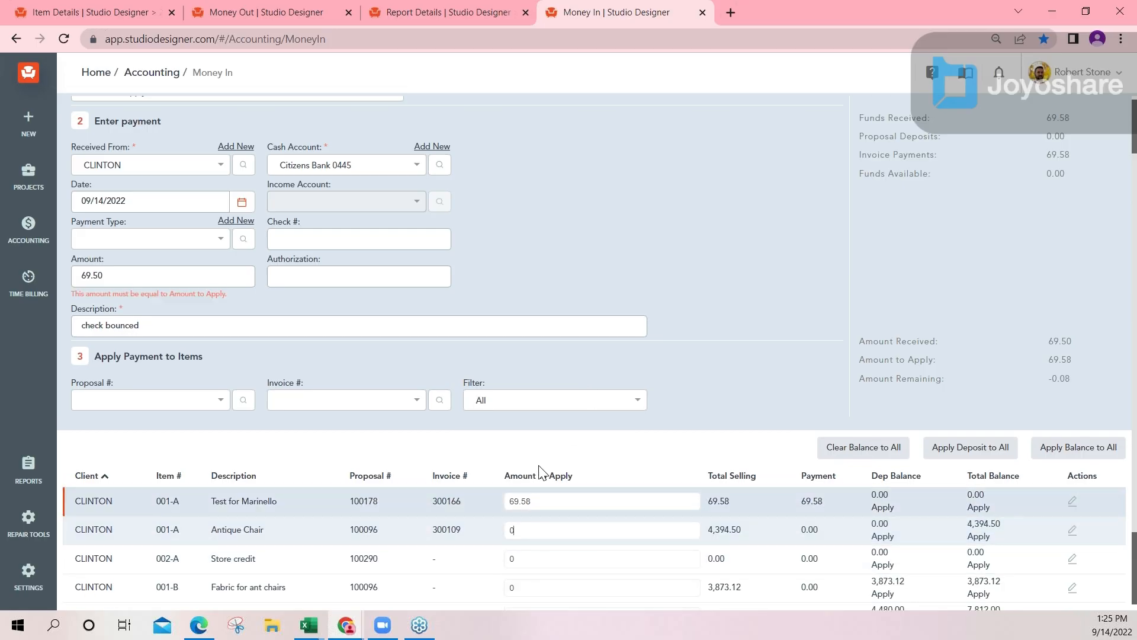
drag(236, 293, 70, 298)
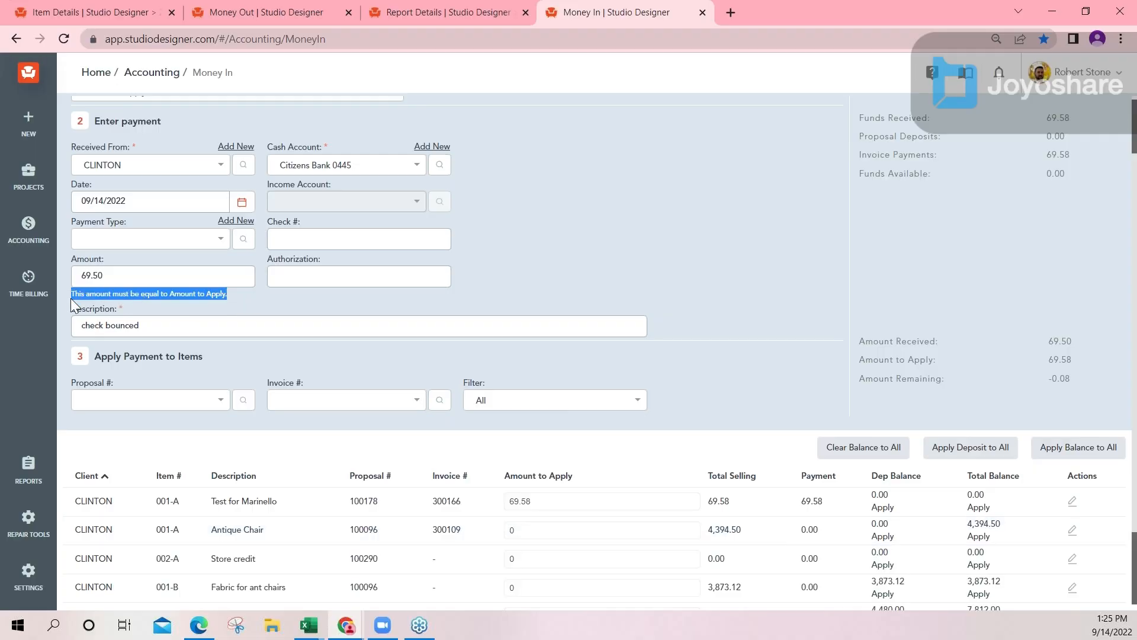
click(233, 294)
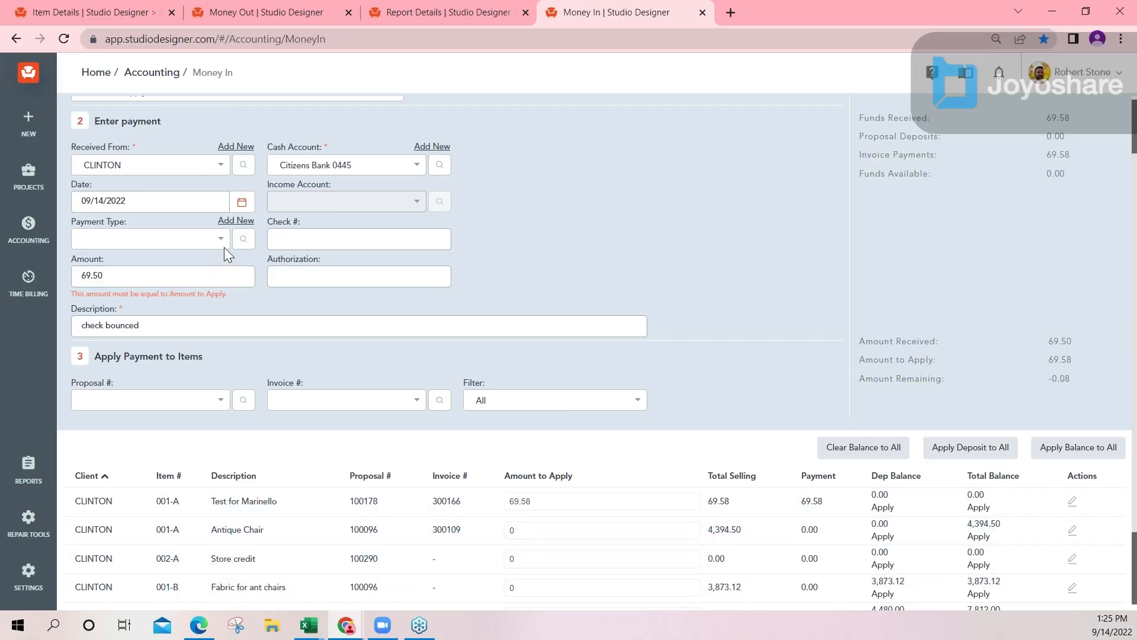
Step: Keep Receive & Apply To Items as the payment method and enter check number 98765
scroll(208, 255, up, 2)
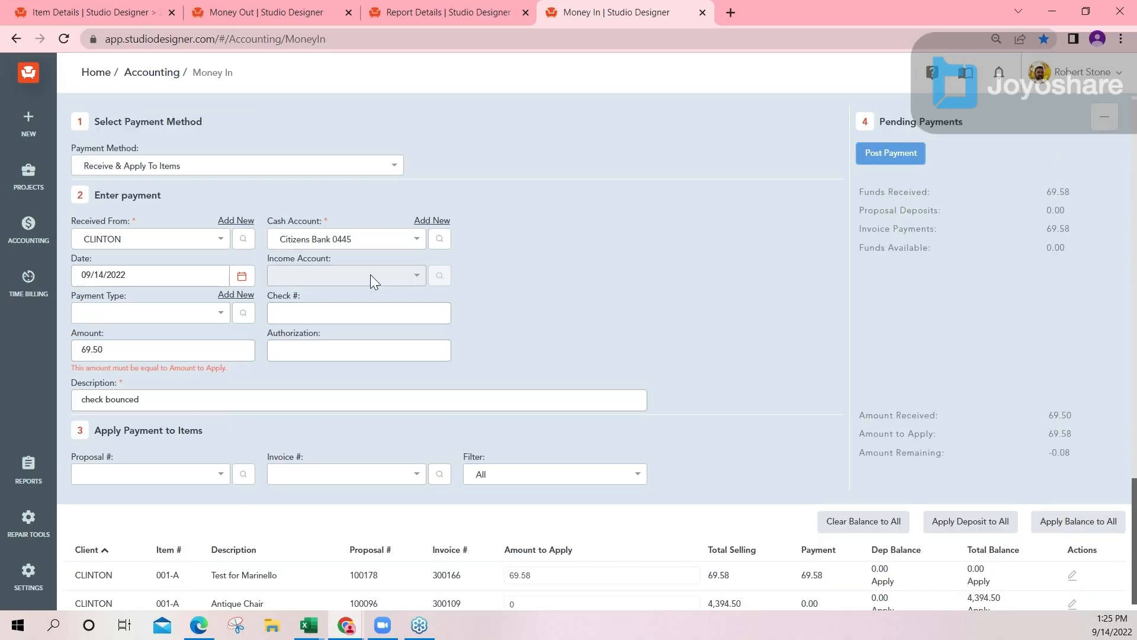
click(179, 166)
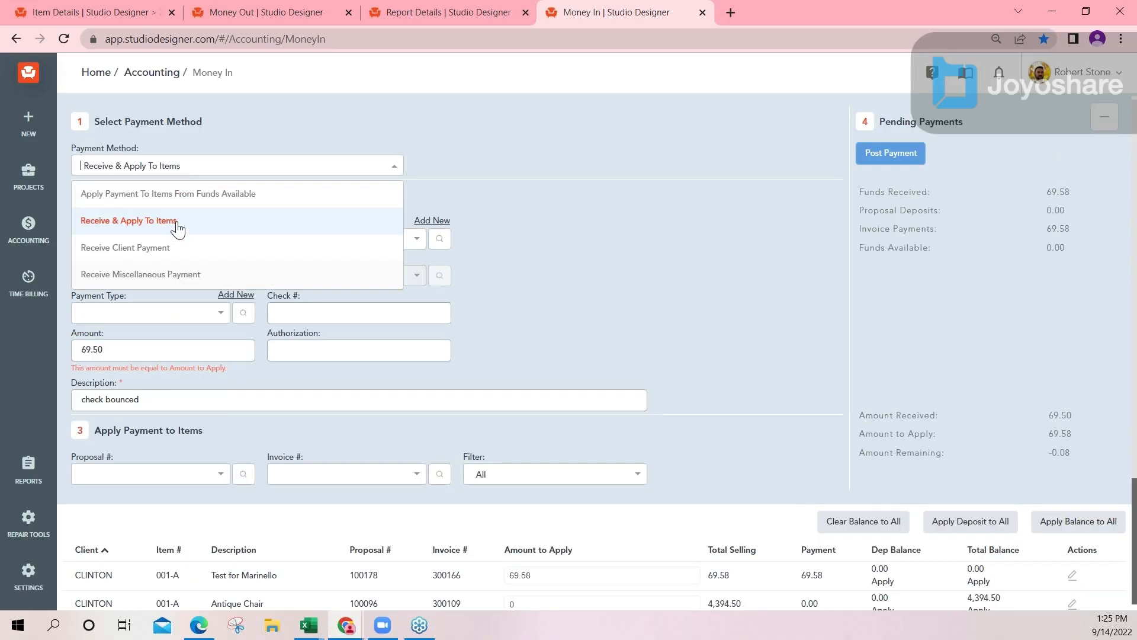
click(128, 222)
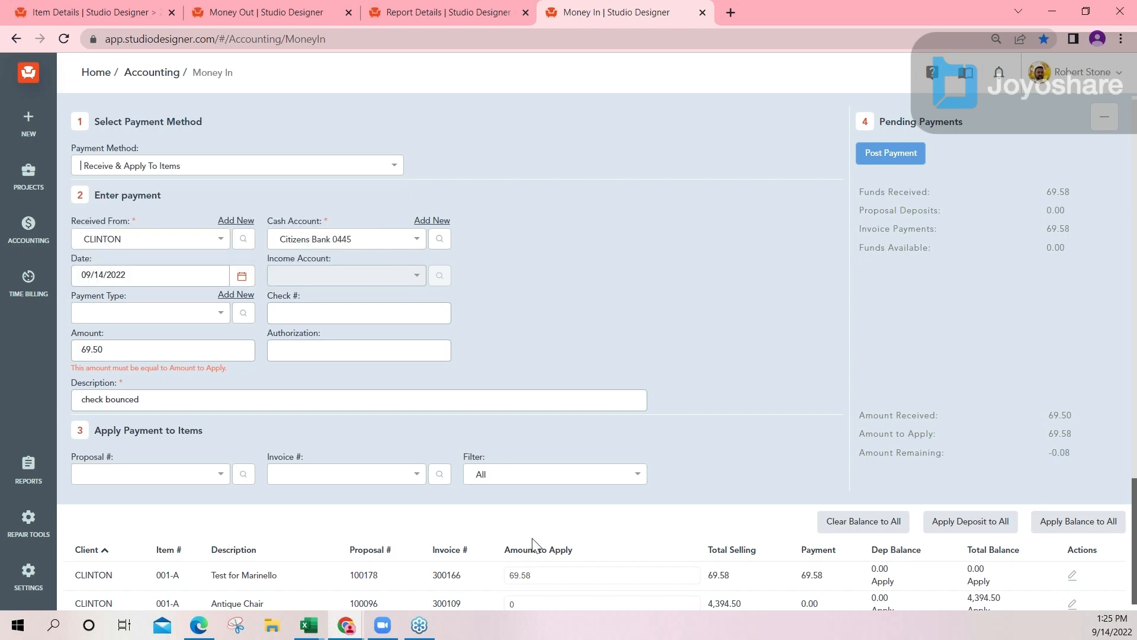
click(350, 313)
text(98765)
Step: Switch the payment method to Receive Client Payment and review the proposal, invoice, amount and cash account fields
click(164, 164)
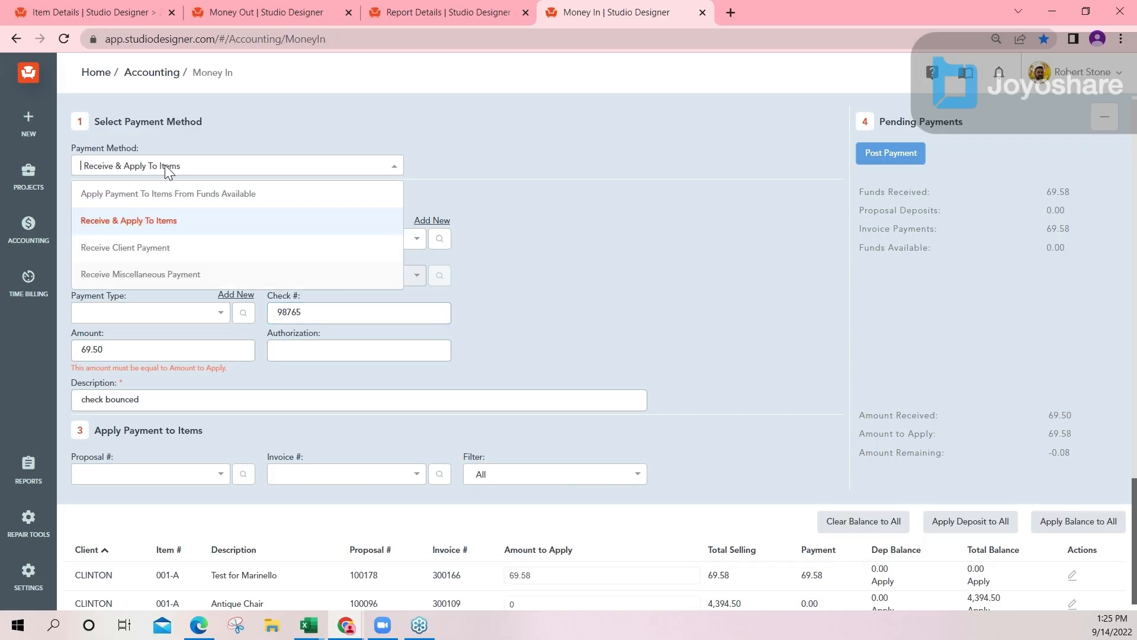
click(125, 256)
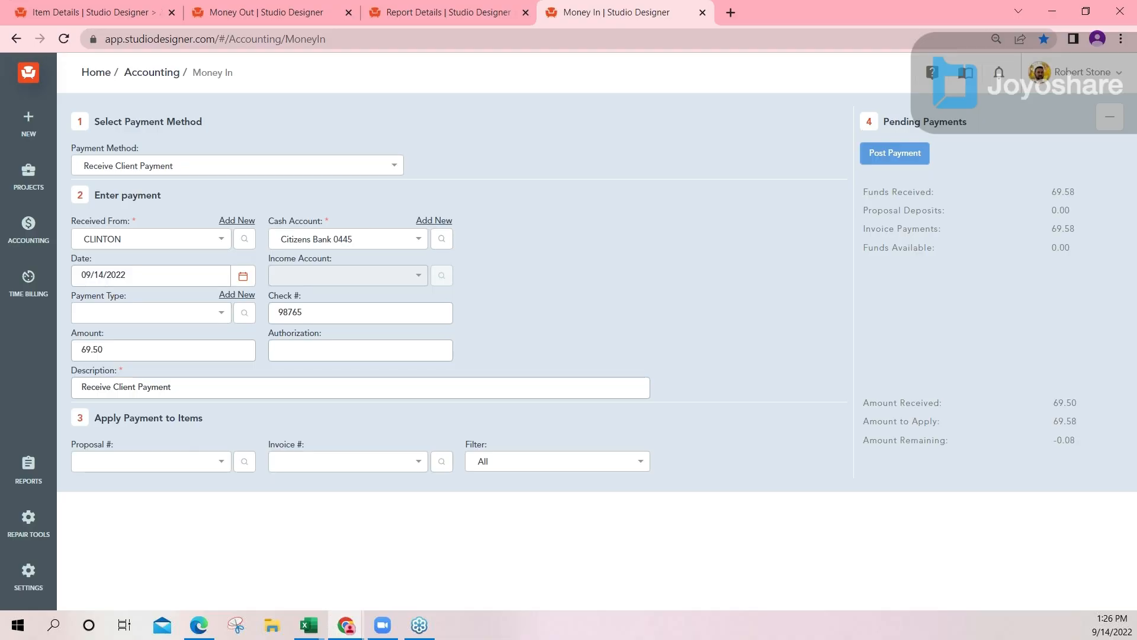
click(202, 466)
click(314, 464)
click(517, 494)
click(117, 353)
drag(332, 221, 245, 220)
Step: Set the client payment amount to 1000.00 and review the Funds Available line under Pending Payments
double_click(91, 349)
text(1000)
key(Tab)
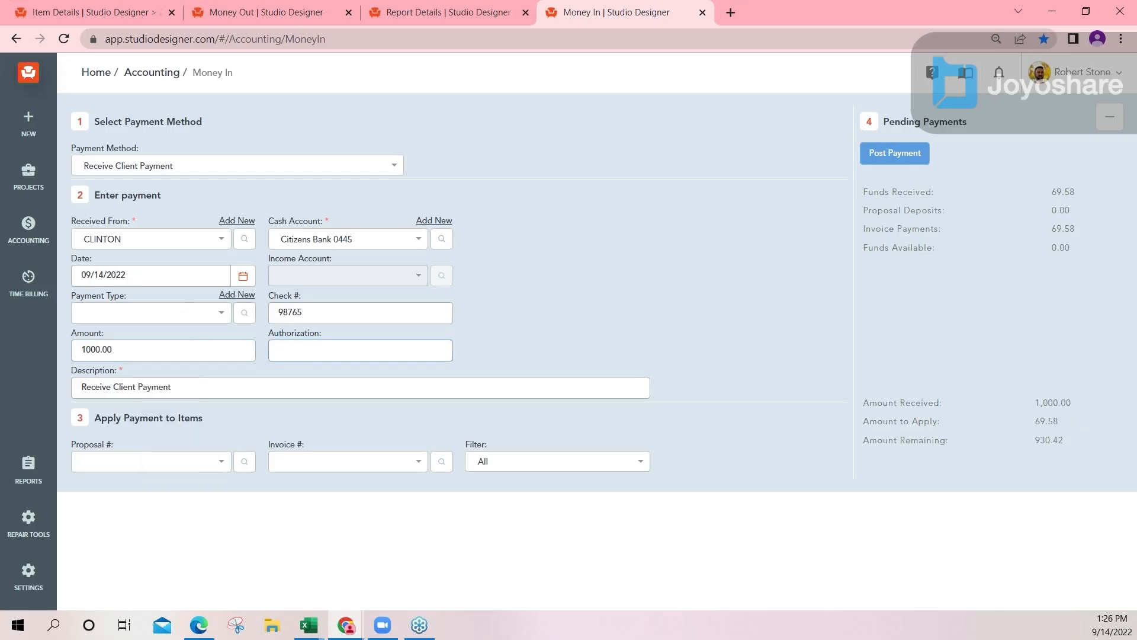
drag(1076, 248, 869, 249)
click(787, 244)
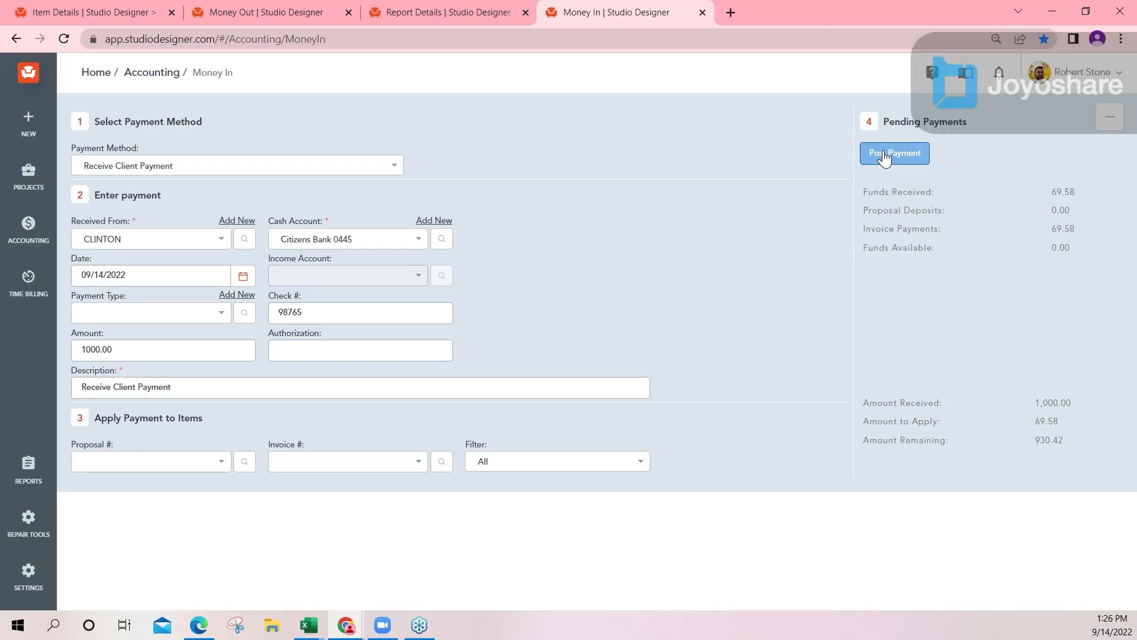
Step: Post the pending 1000.00 client payment, confirm the posting, and check the client's available funds
click(362, 239)
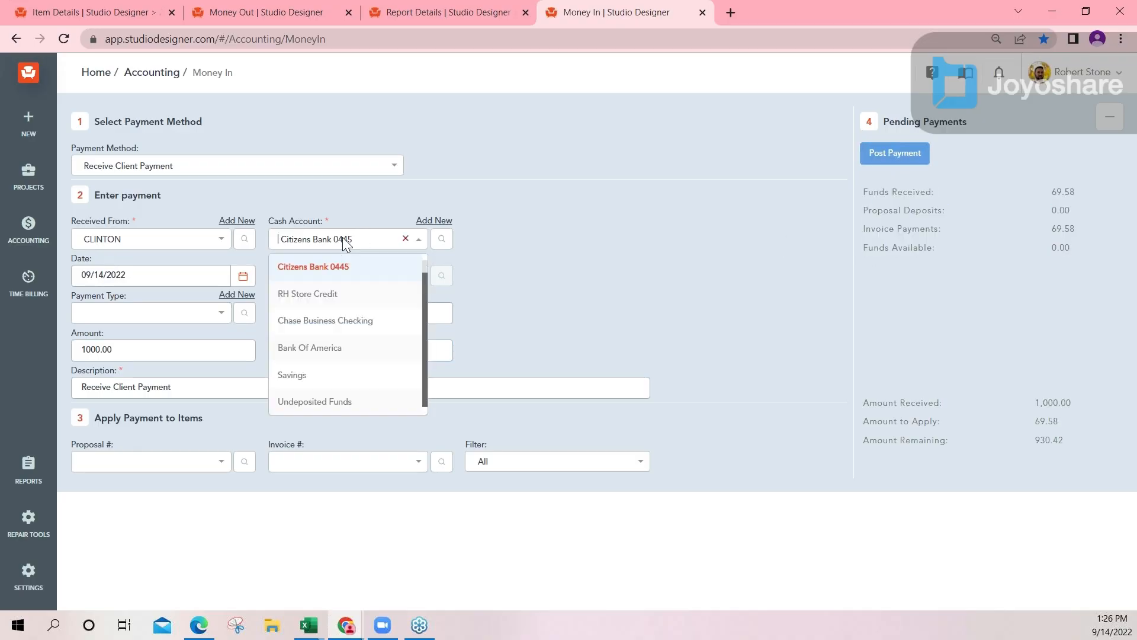
click(719, 183)
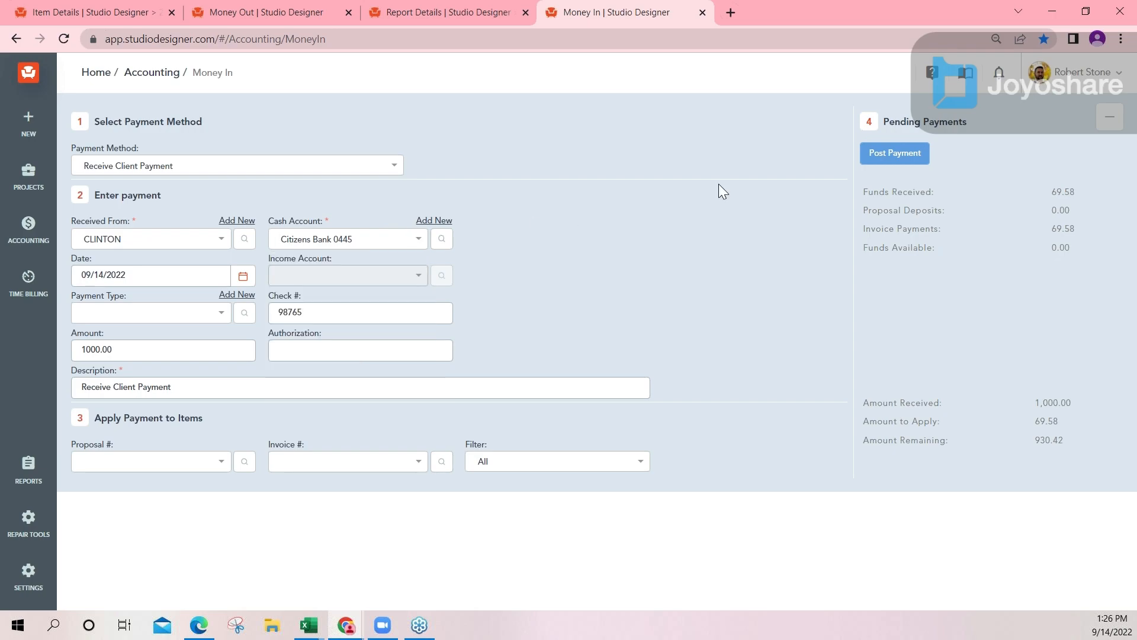
click(901, 155)
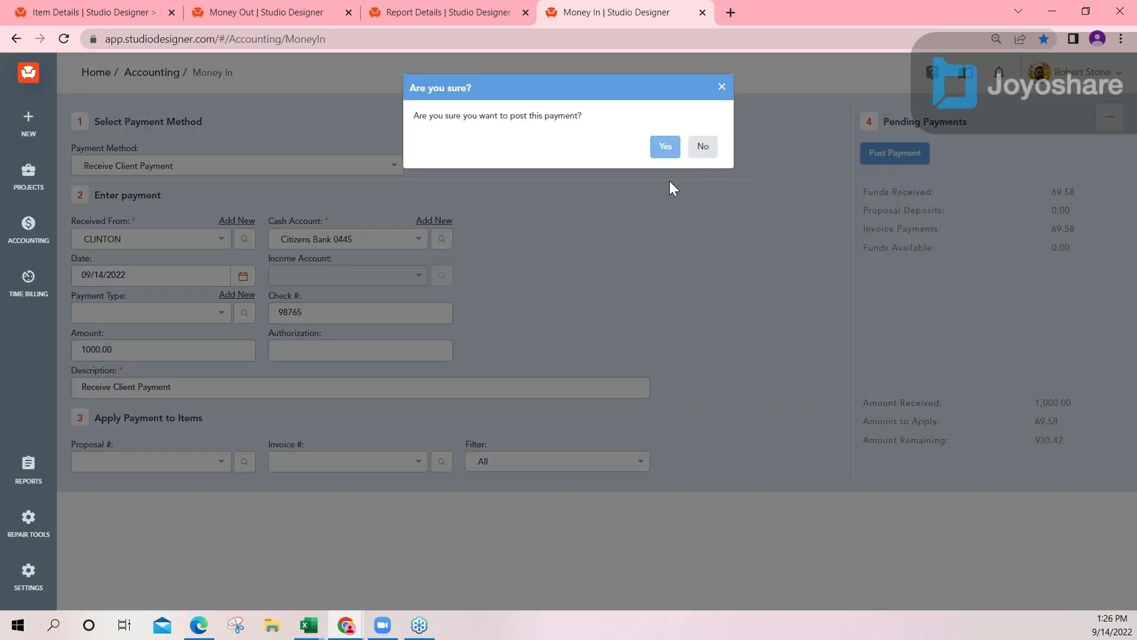
click(666, 150)
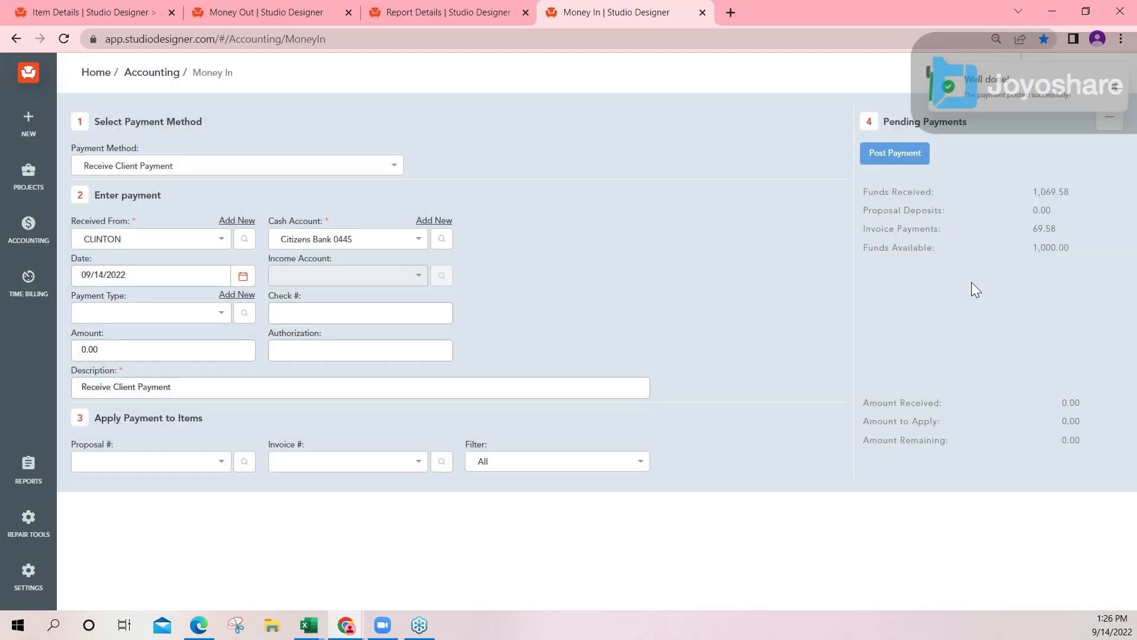
drag(1072, 250, 887, 262)
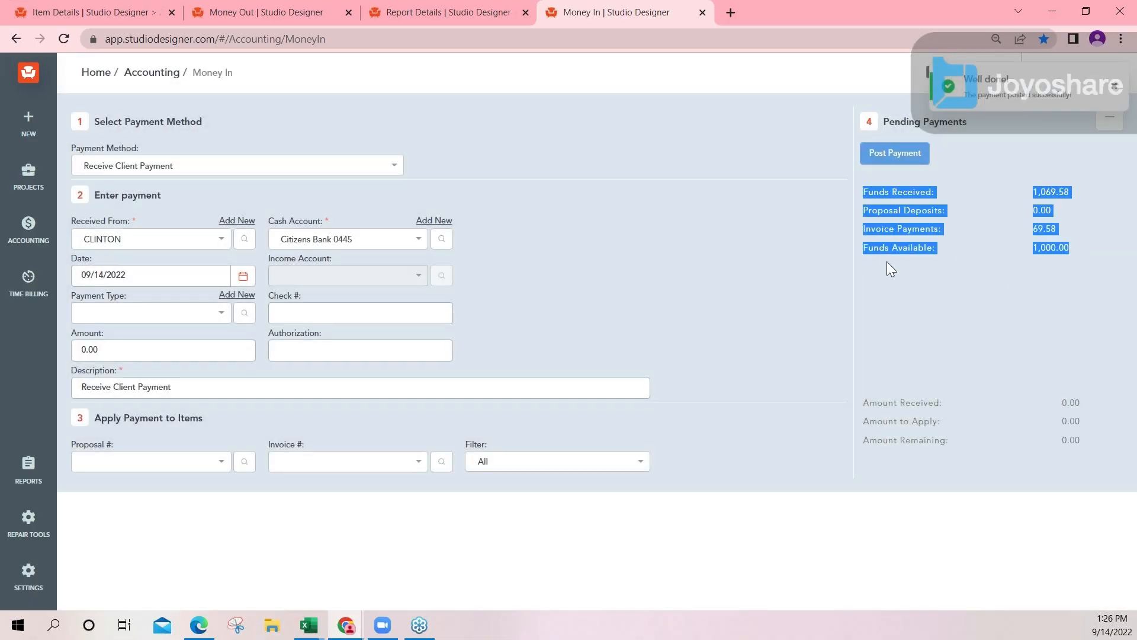
click(832, 283)
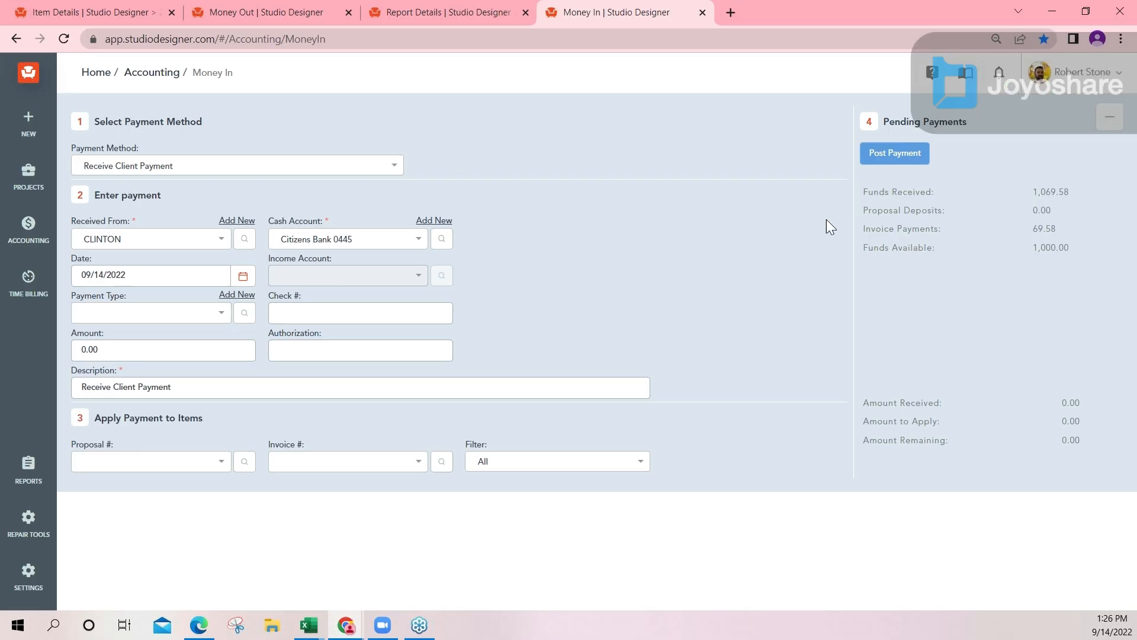
Step: Set the payment method to Apply Payment To Items From Funds Available and apply 1000 to the Fabric for ant chairs item
click(210, 166)
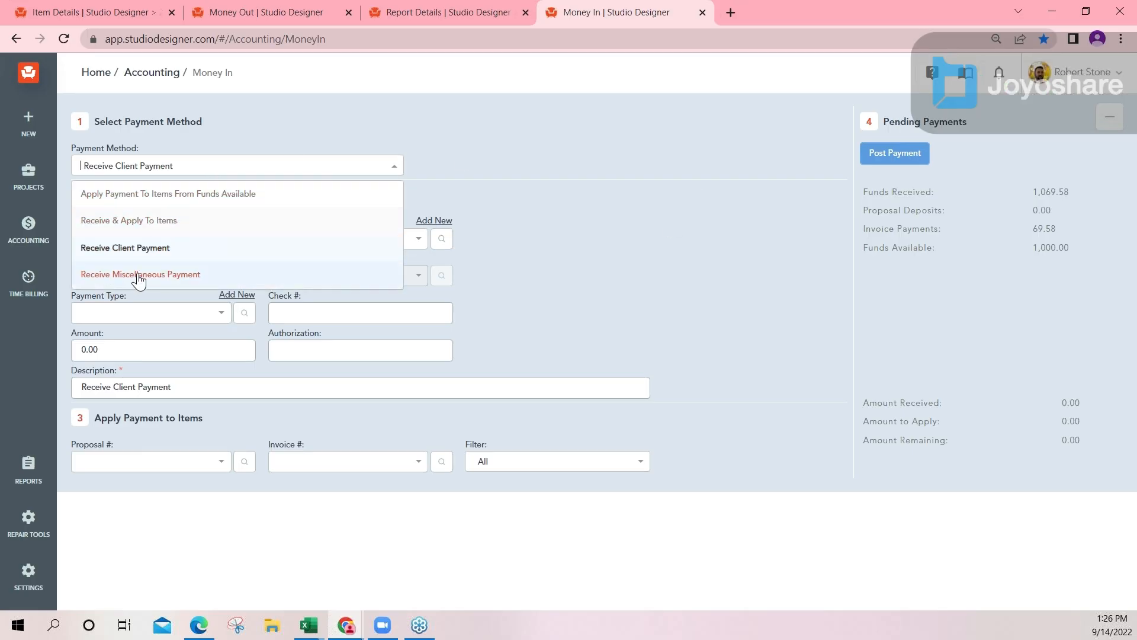
click(194, 198)
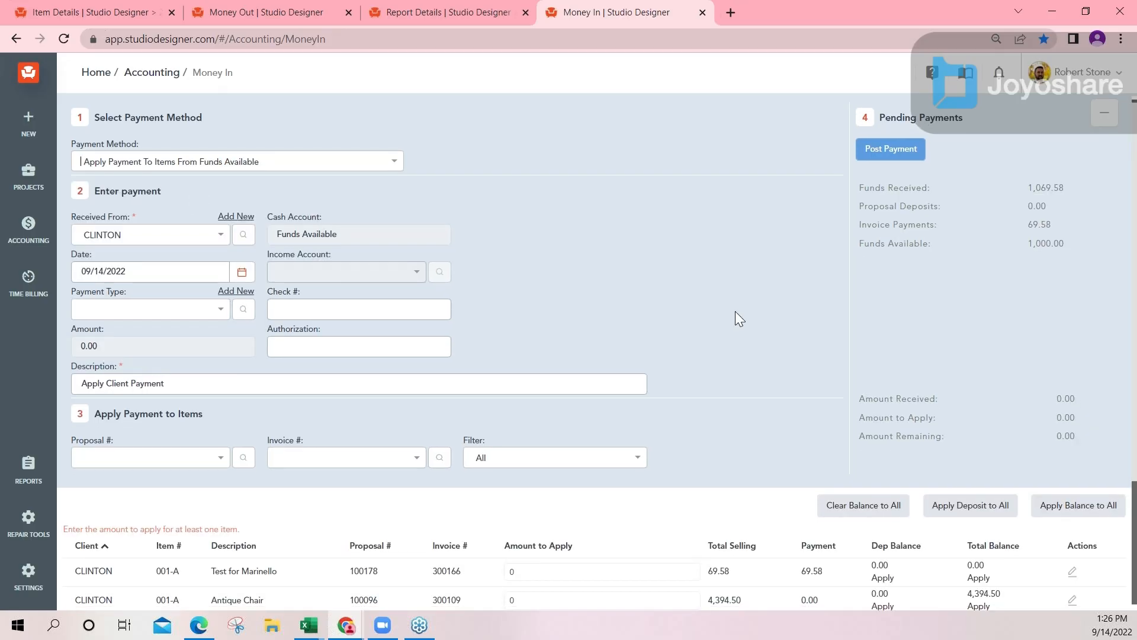
scroll(739, 318, down, 3)
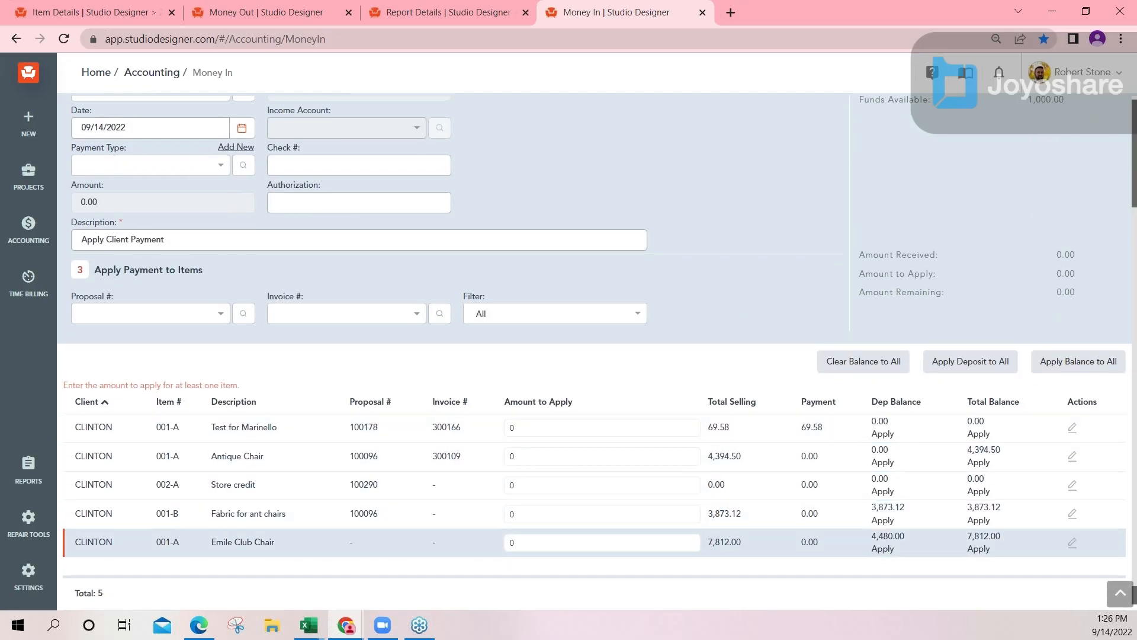
text(1000)
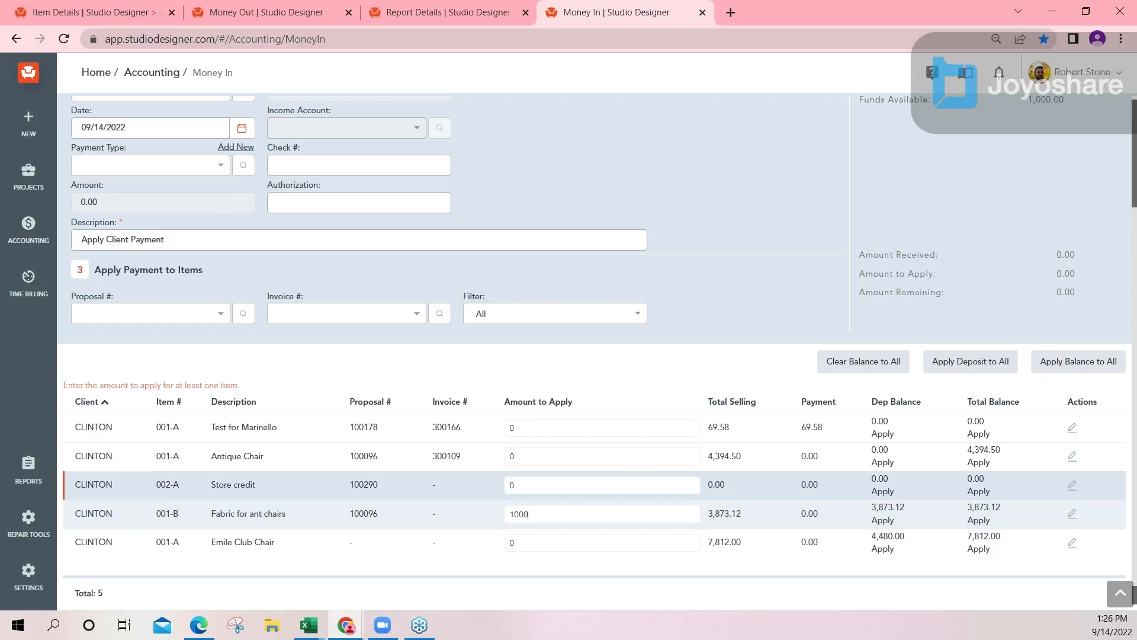
click(544, 484)
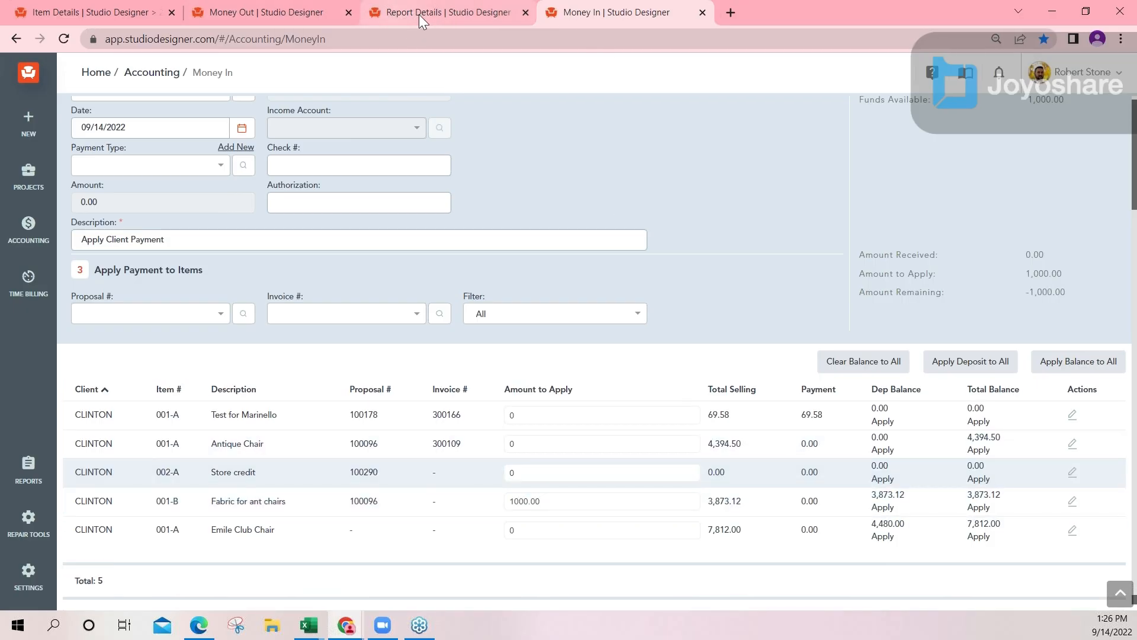
Step: Enter CDP091422 as the check number for the payment being applied from available funds
scroll(634, 245, up, 3)
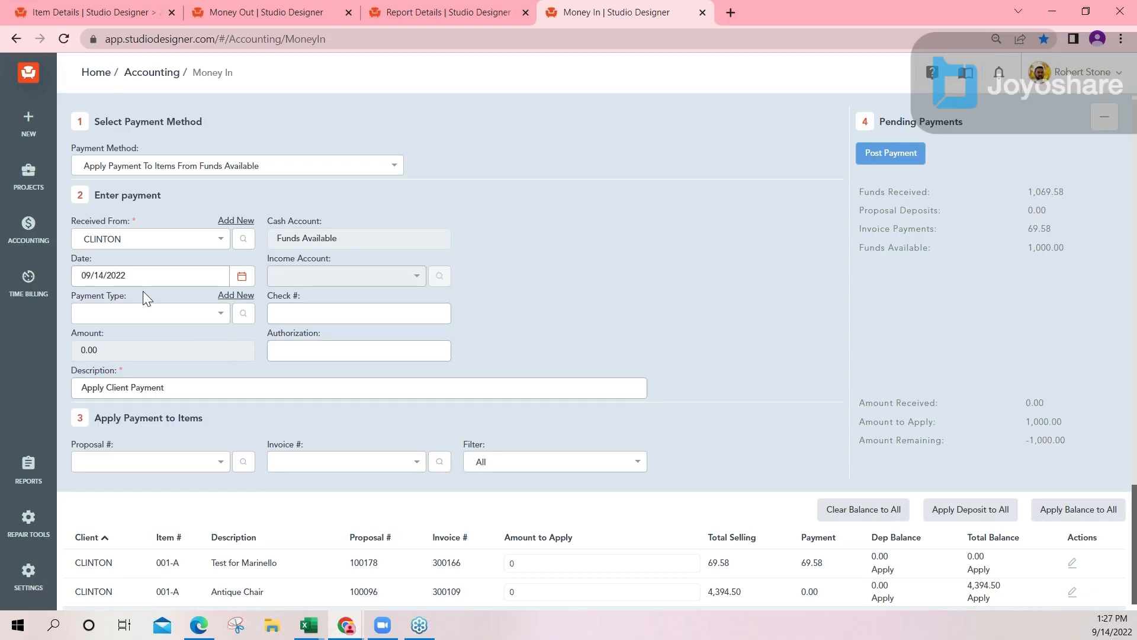
scroll(587, 483, down, 1)
scroll(183, 198, up, 1)
scroll(466, 430, down, 3)
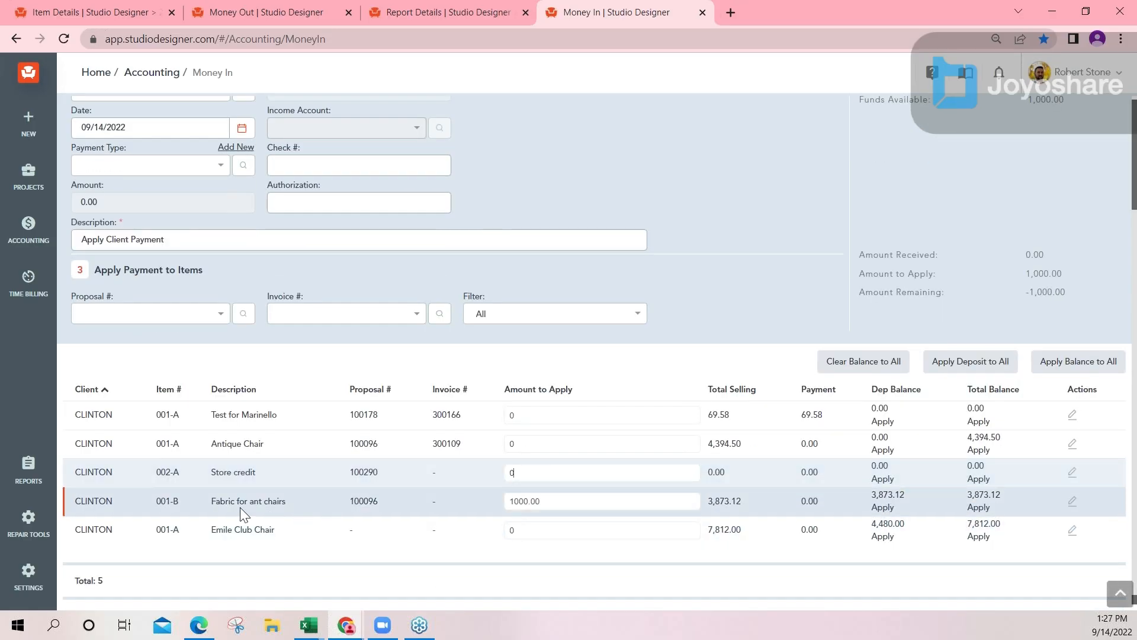
scroll(278, 313, up, 3)
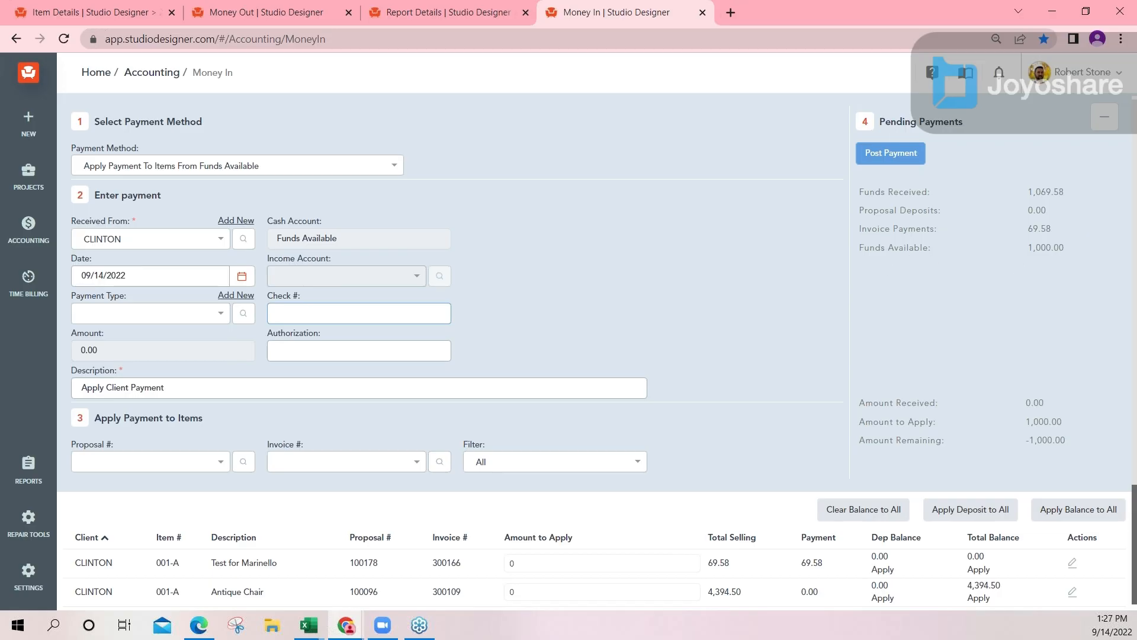
drag(1074, 251, 859, 247)
click(559, 294)
text(CDP091422)
text(-01)
click(893, 155)
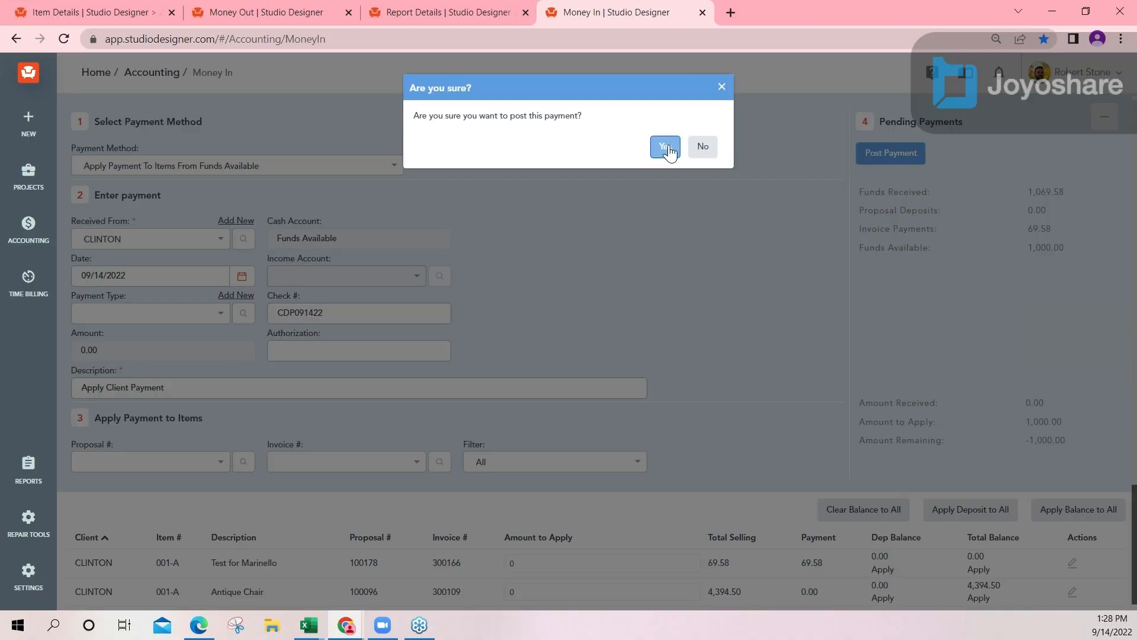
click(704, 150)
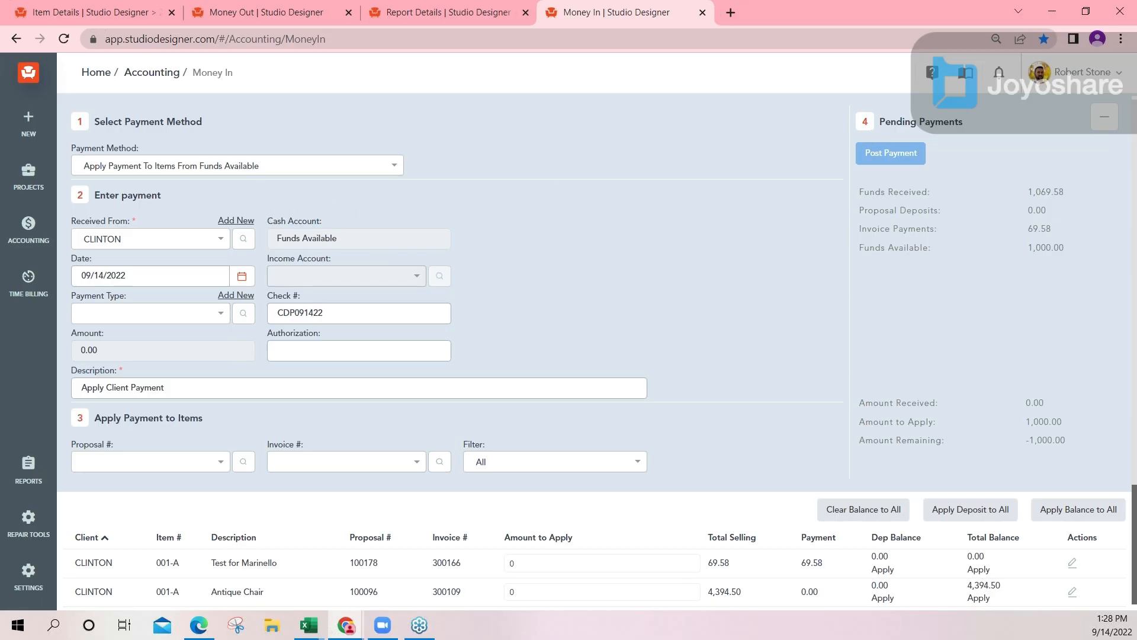
Step: Replace the payment description with "client deposit payment check 9876" and post the payment to the item
drag(1066, 248, 859, 191)
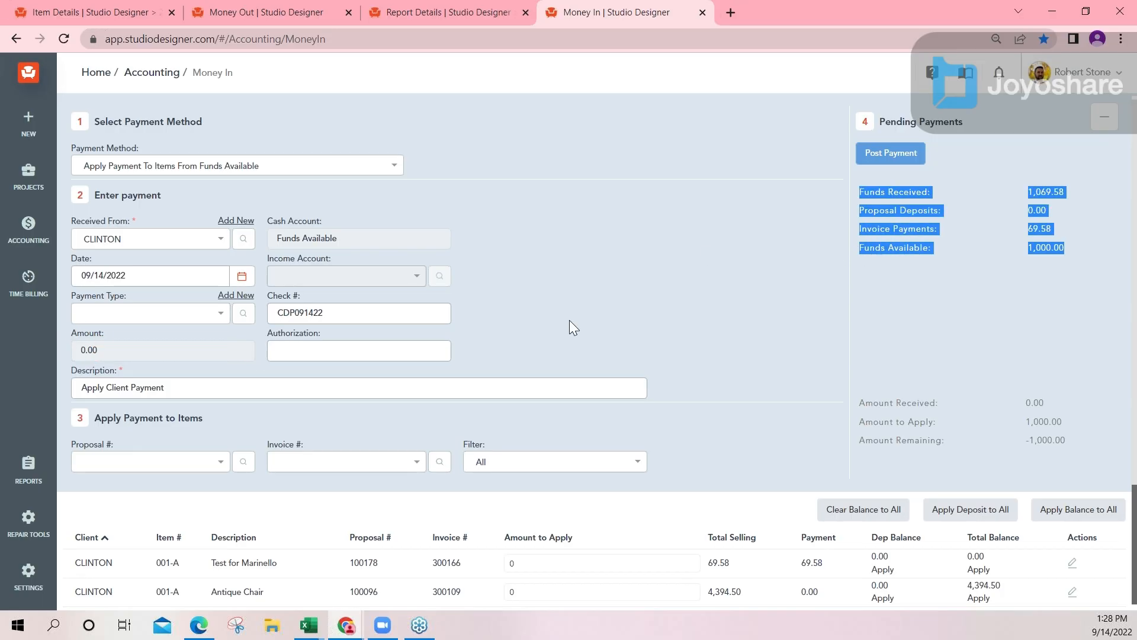
click(681, 333)
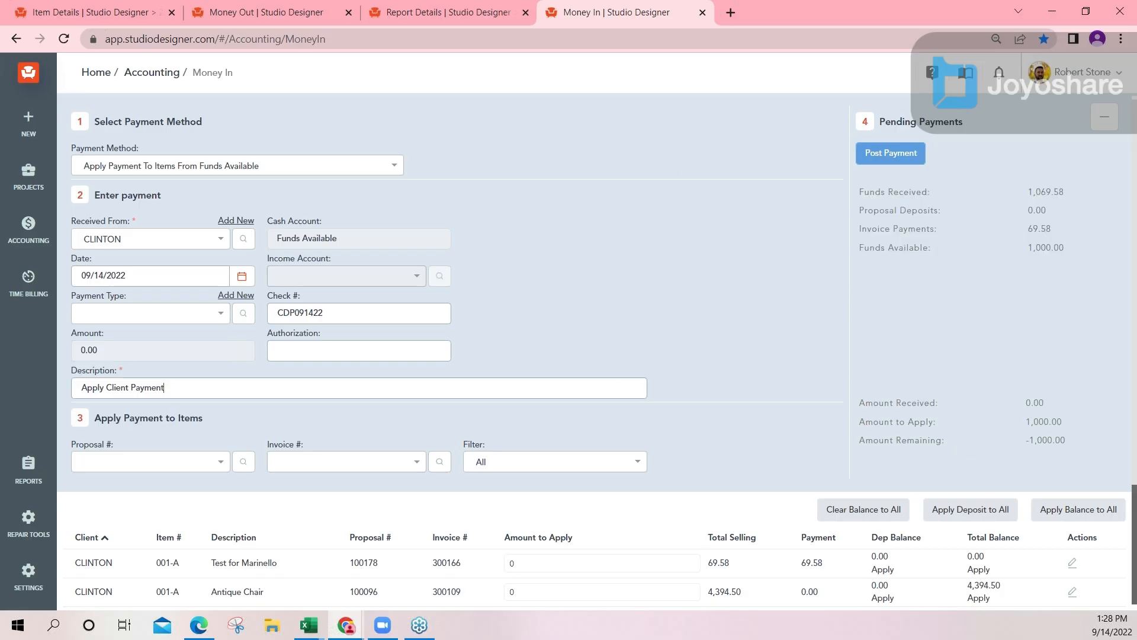
drag(165, 388, 68, 382)
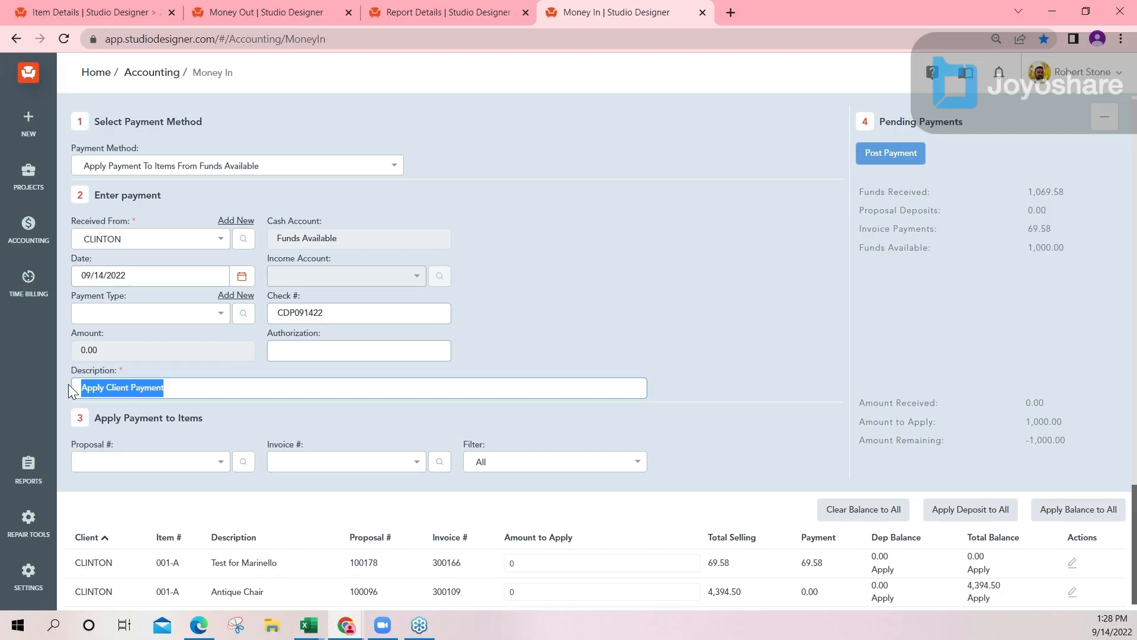
text(c)
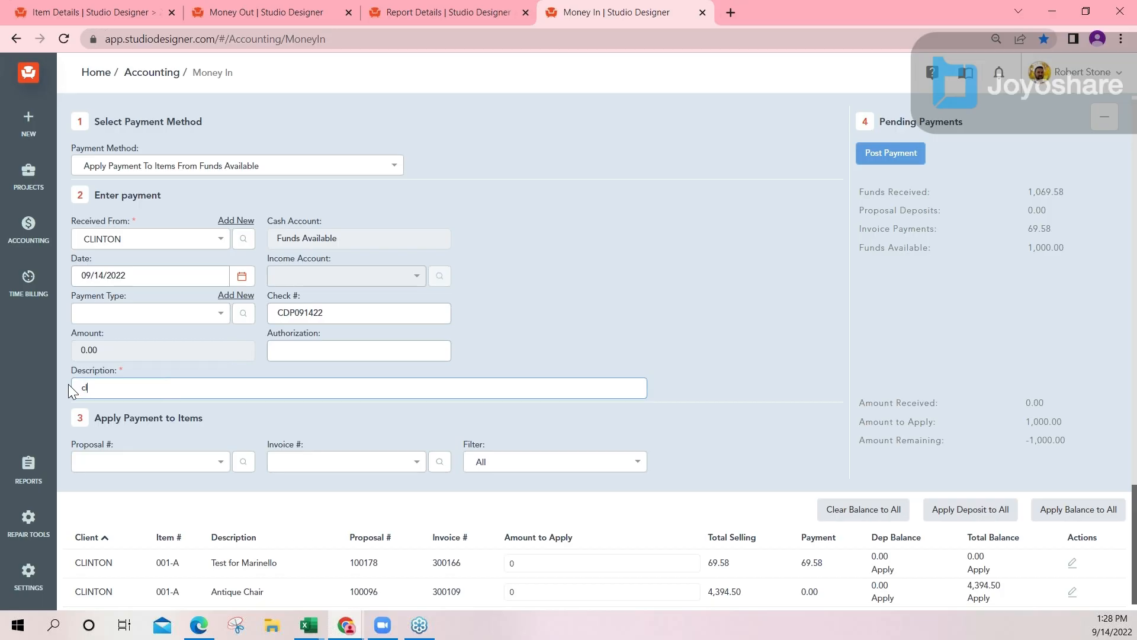
text(lient deposit payment check 98765)
key(BackSpace)
click(886, 153)
click(660, 151)
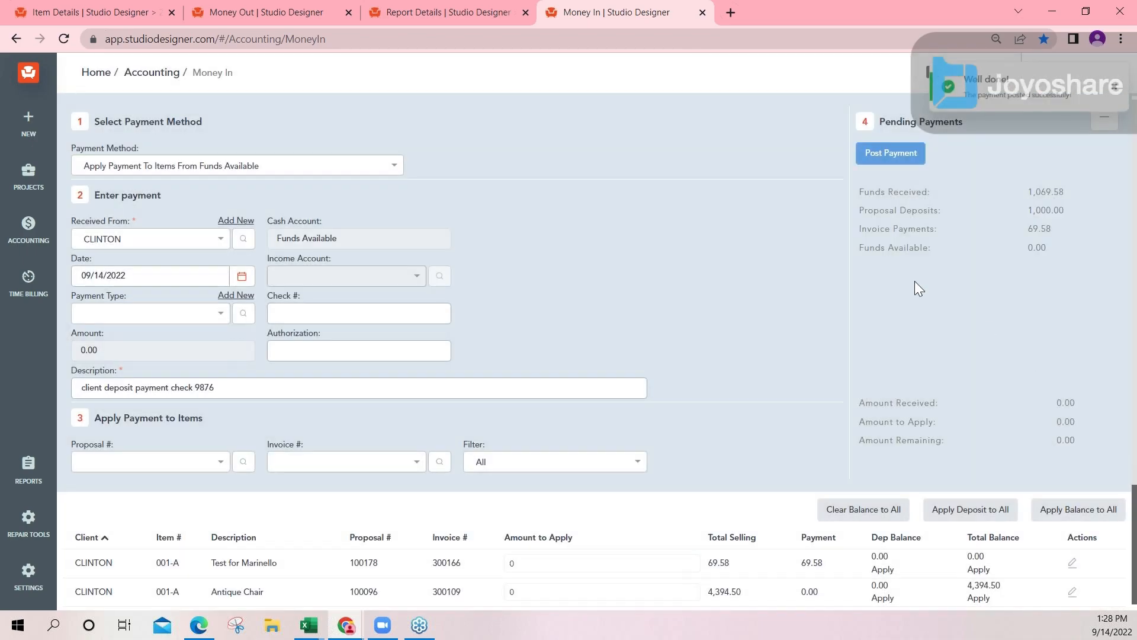
drag(863, 248, 1069, 250)
scroll(753, 364, down, 2)
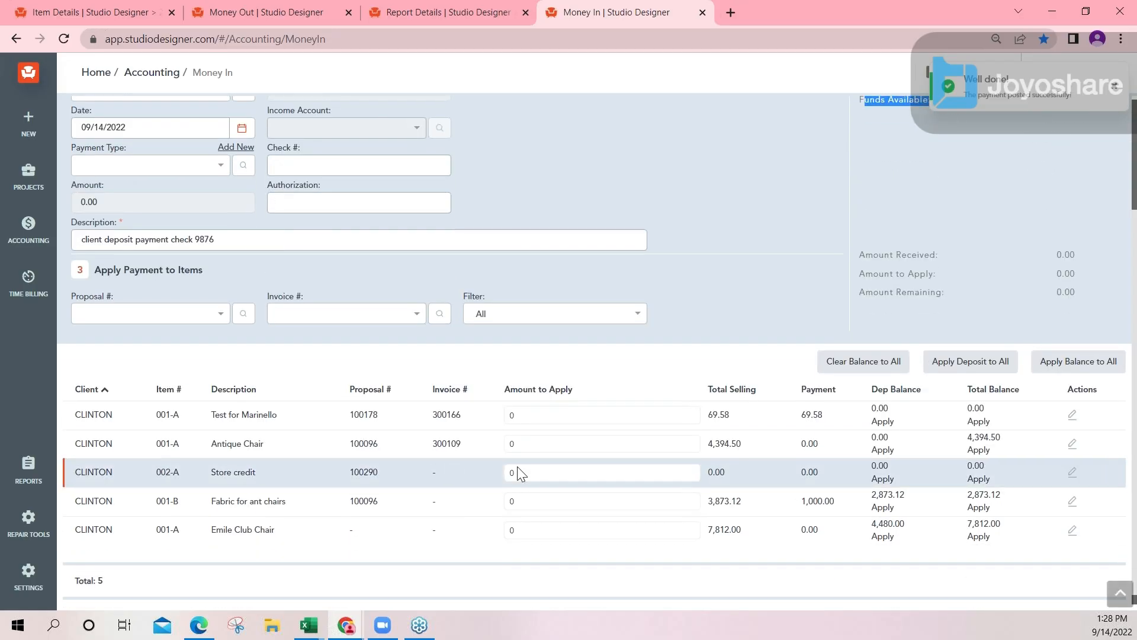
click(602, 501)
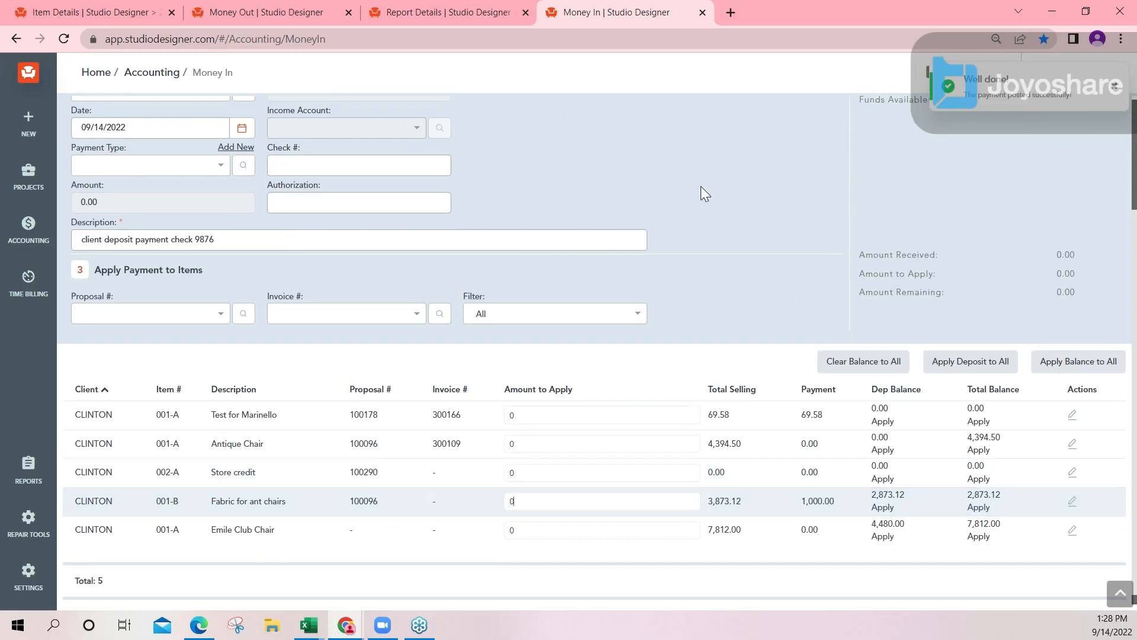
Step: Generate the PDF of the 02 Payment Application by Date - Legacy report and enlarge it for reading
click(423, 12)
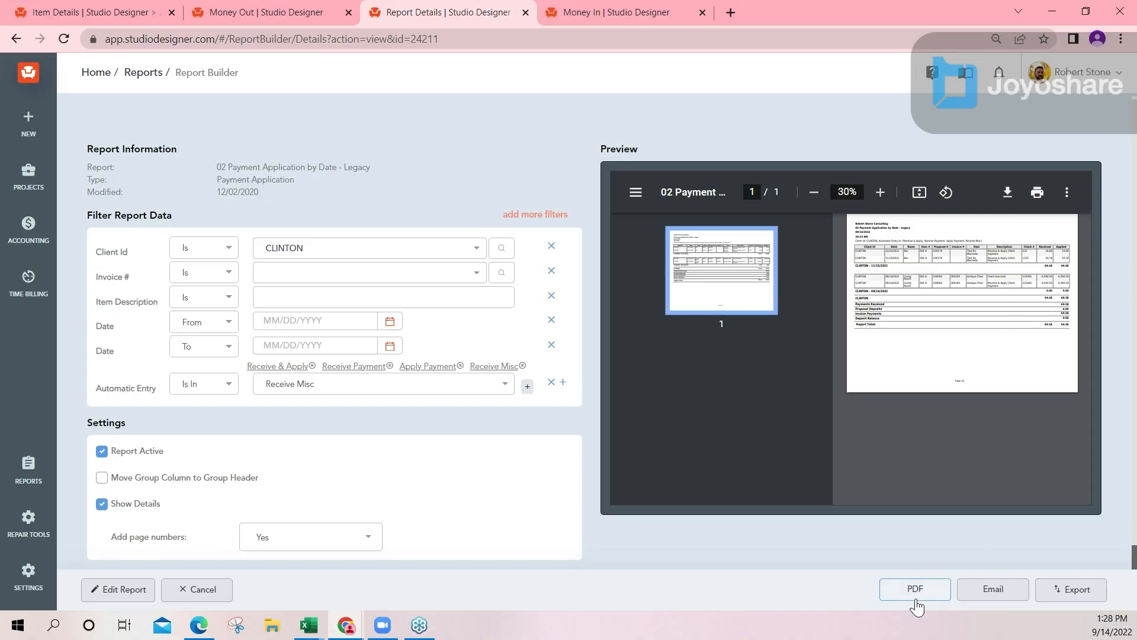
click(939, 593)
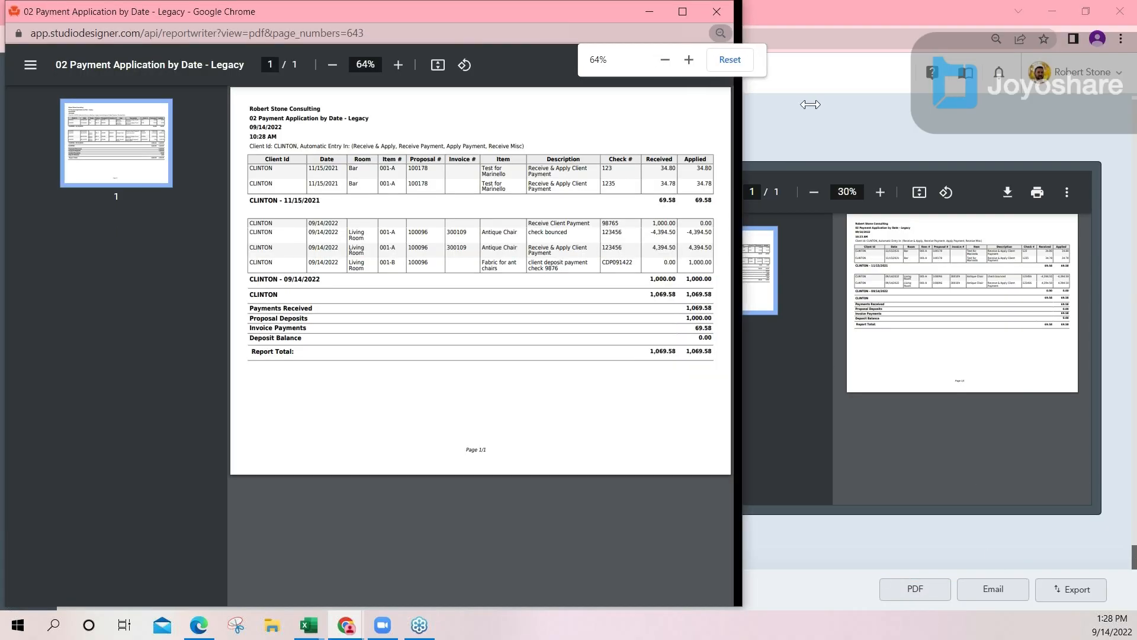
click(477, 65)
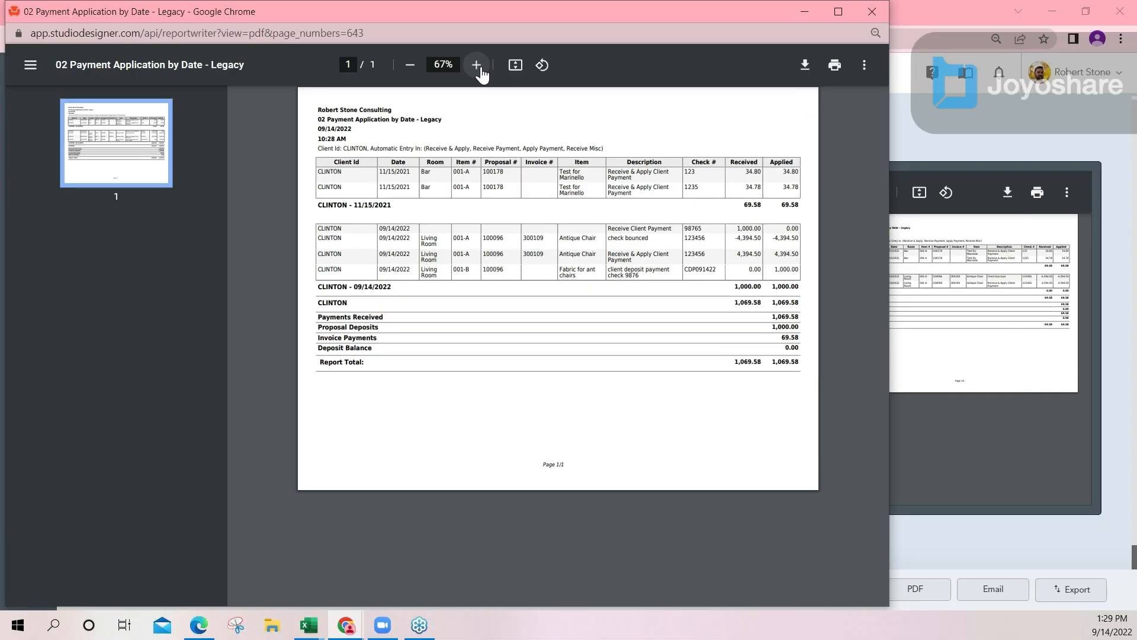
click(476, 65)
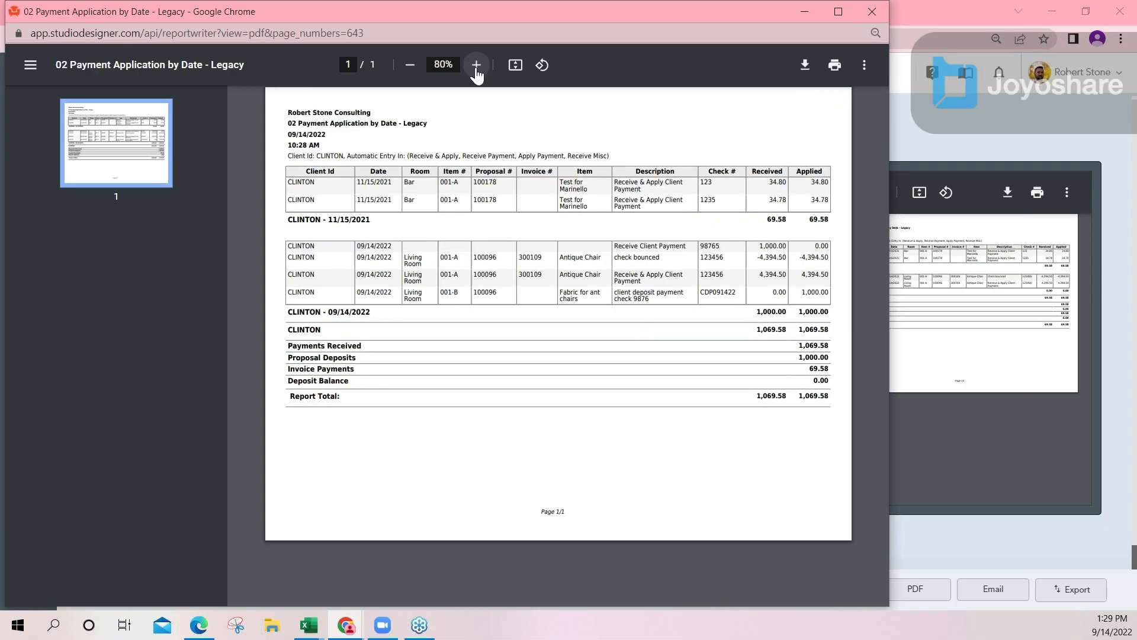
click(477, 66)
drag(890, 153, 968, 167)
Step: Compare the received payment and the applied deposit among the report's 09/14/2022 entries by description, check number and amounts, and close the report
drag(813, 257, 841, 258)
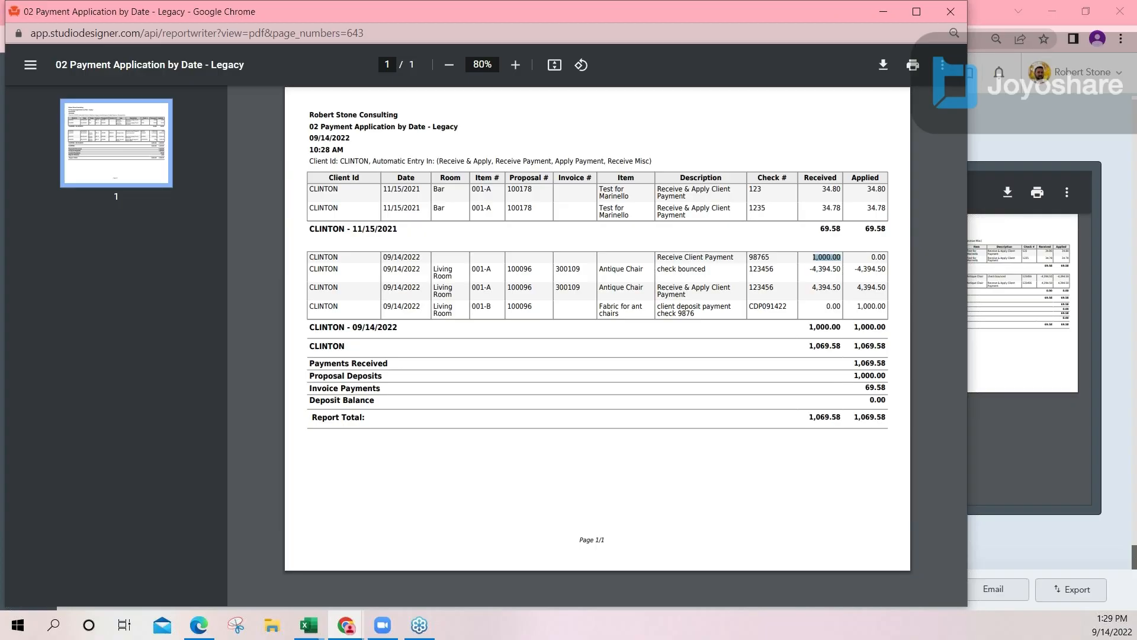
drag(735, 258, 657, 257)
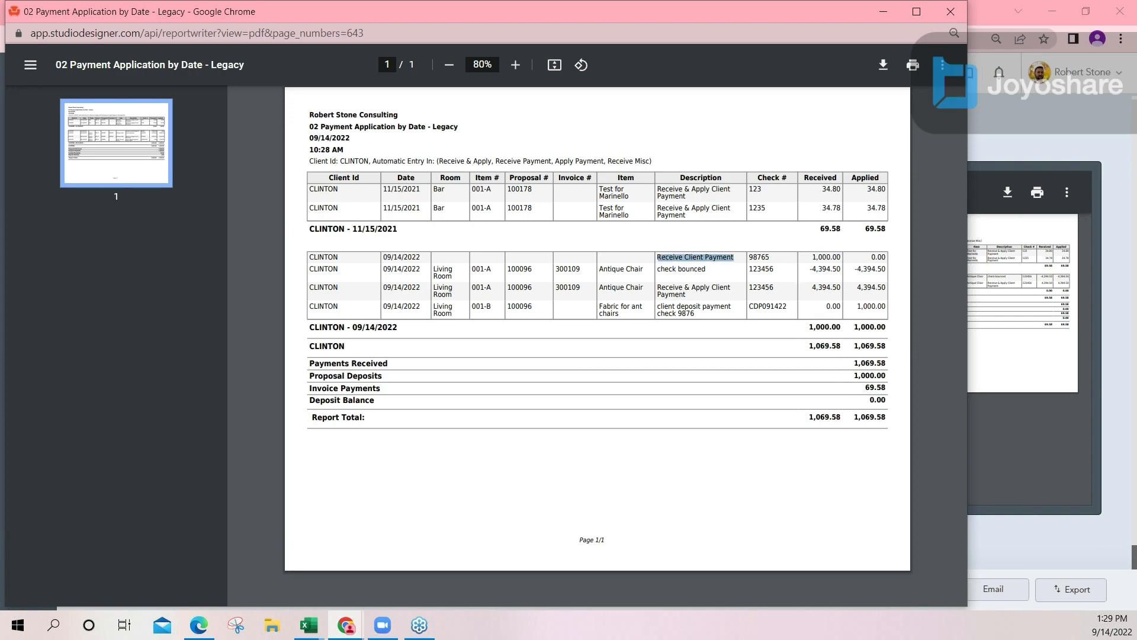
drag(788, 307, 720, 306)
click(720, 308)
drag(812, 258, 840, 270)
click(828, 296)
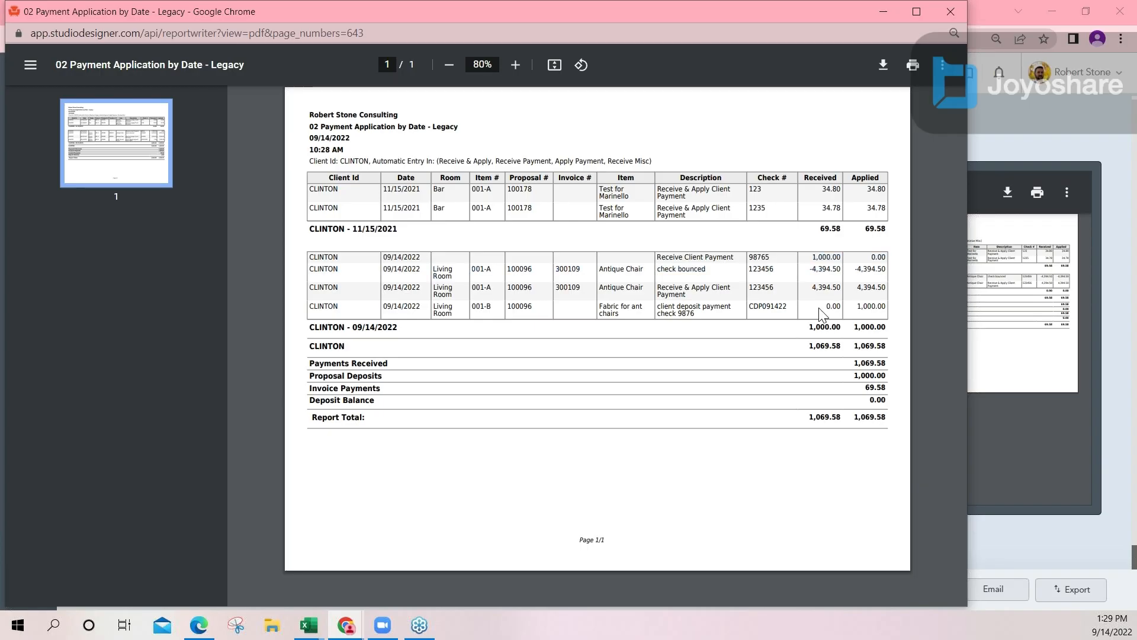
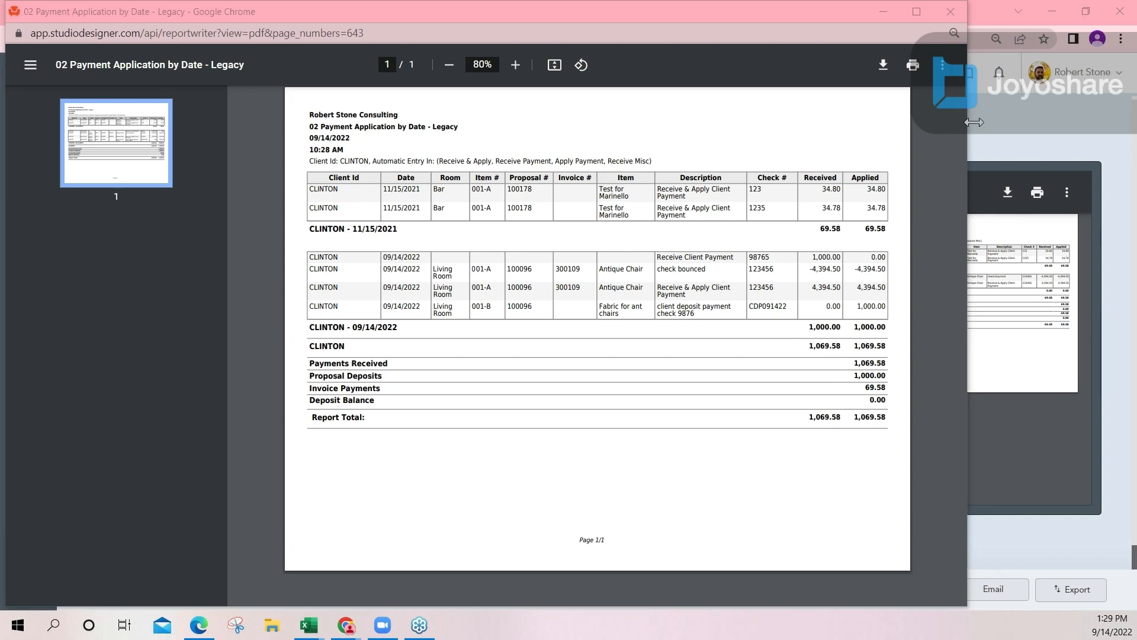
drag(968, 114, 1013, 114)
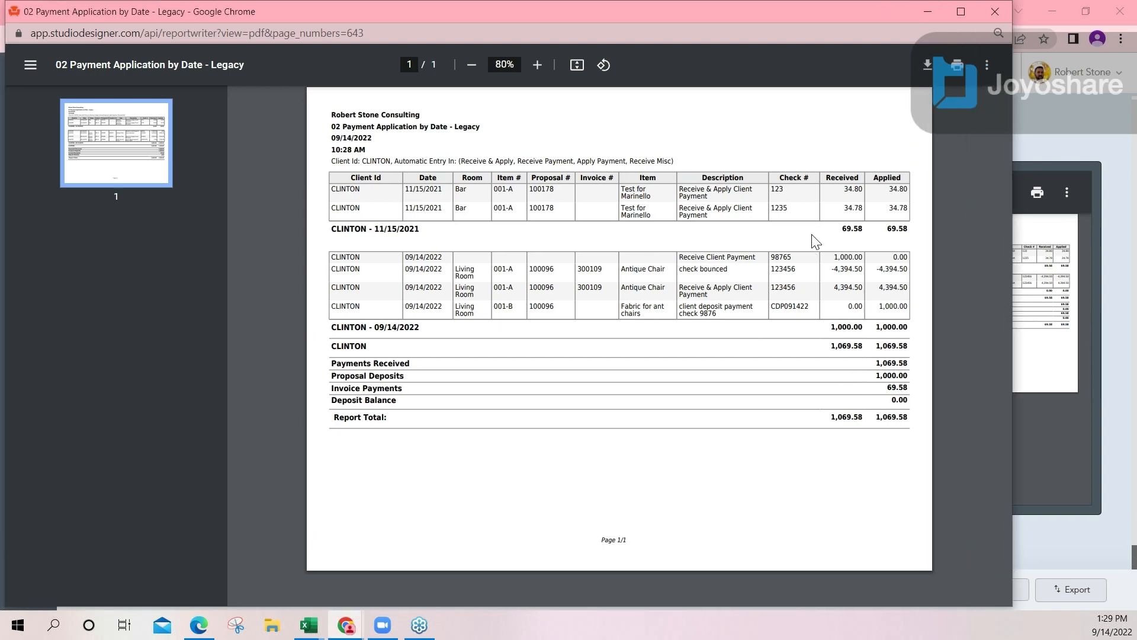
drag(827, 253, 797, 271)
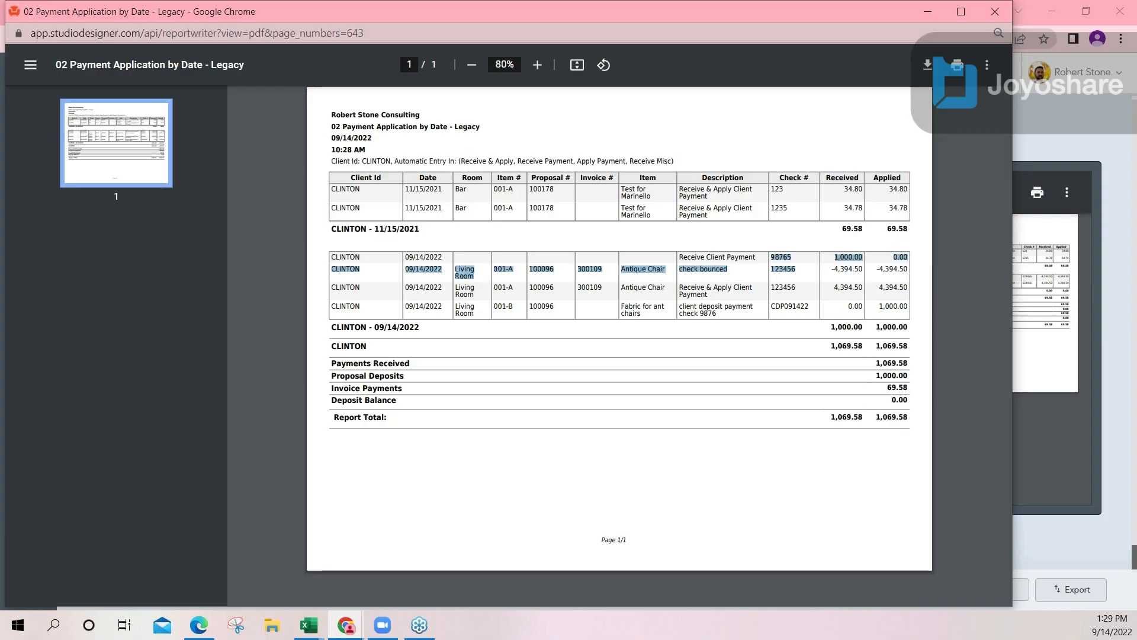
click(799, 271)
drag(772, 306, 789, 306)
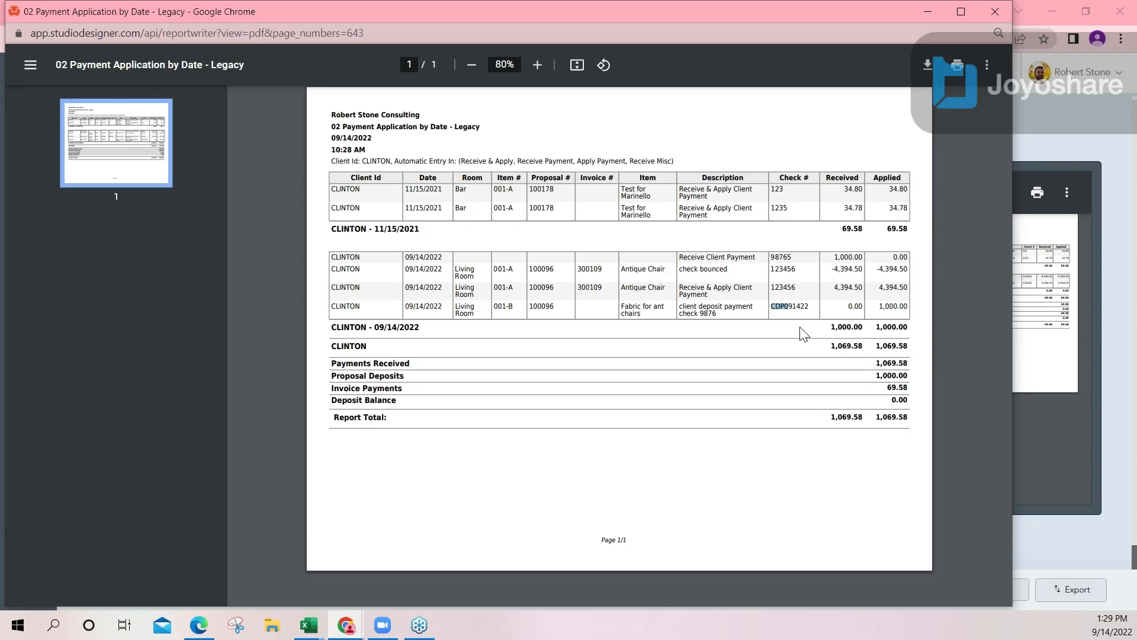
click(994, 10)
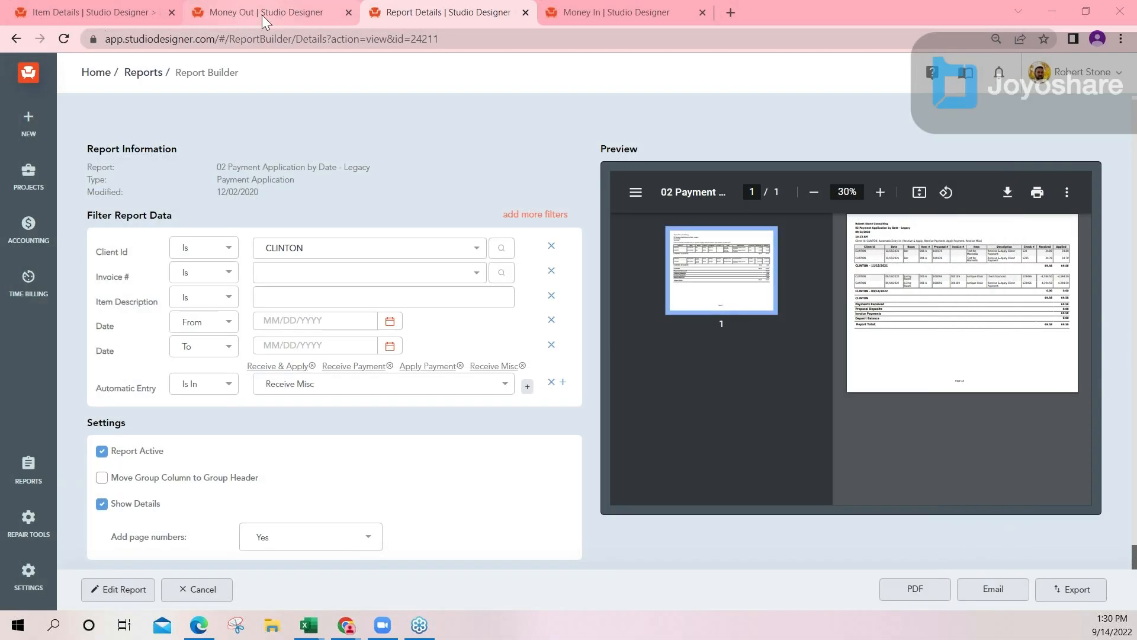
Step: Set the amount to apply for the Antique Chair to 5394.50 in the client payment entry
click(599, 11)
scroll(494, 359, up, 2)
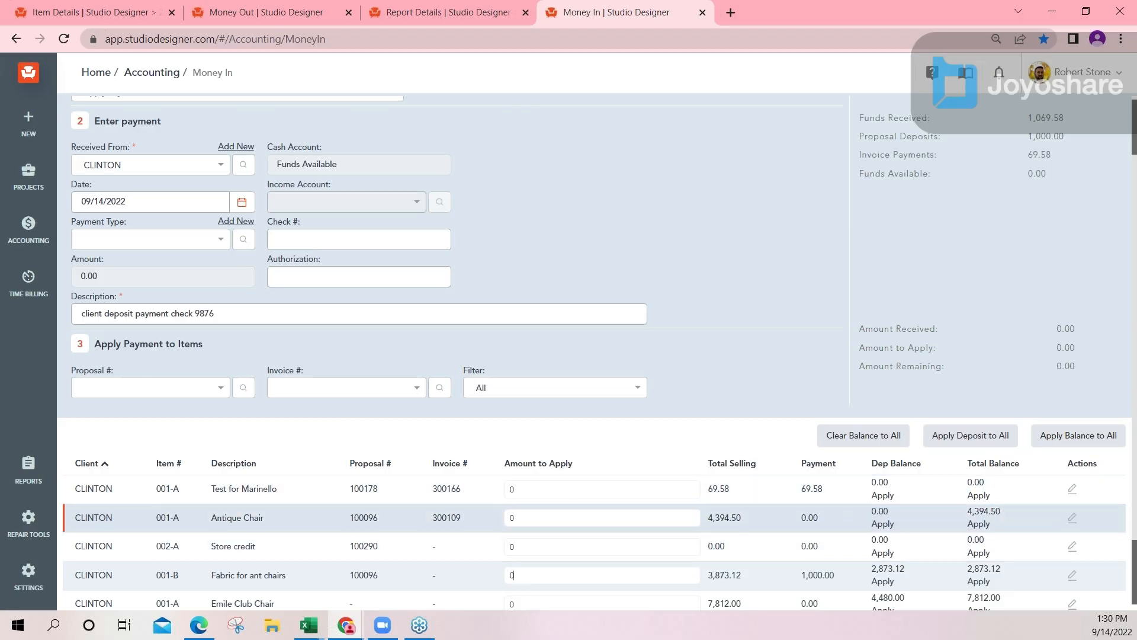
drag(522, 517, 482, 516)
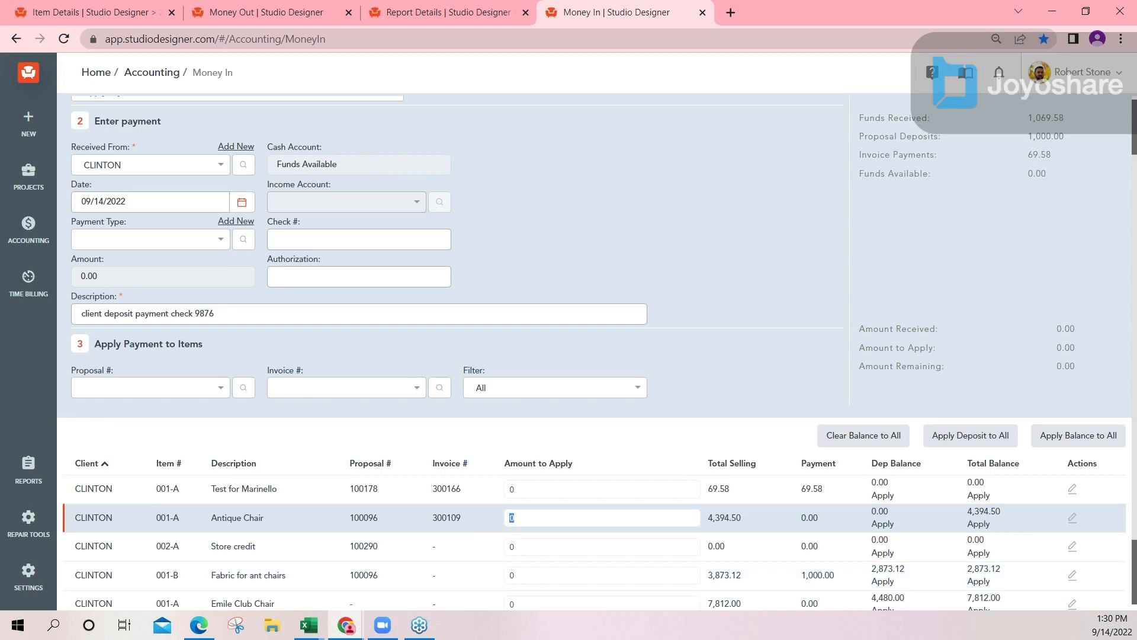
text(5394.50)
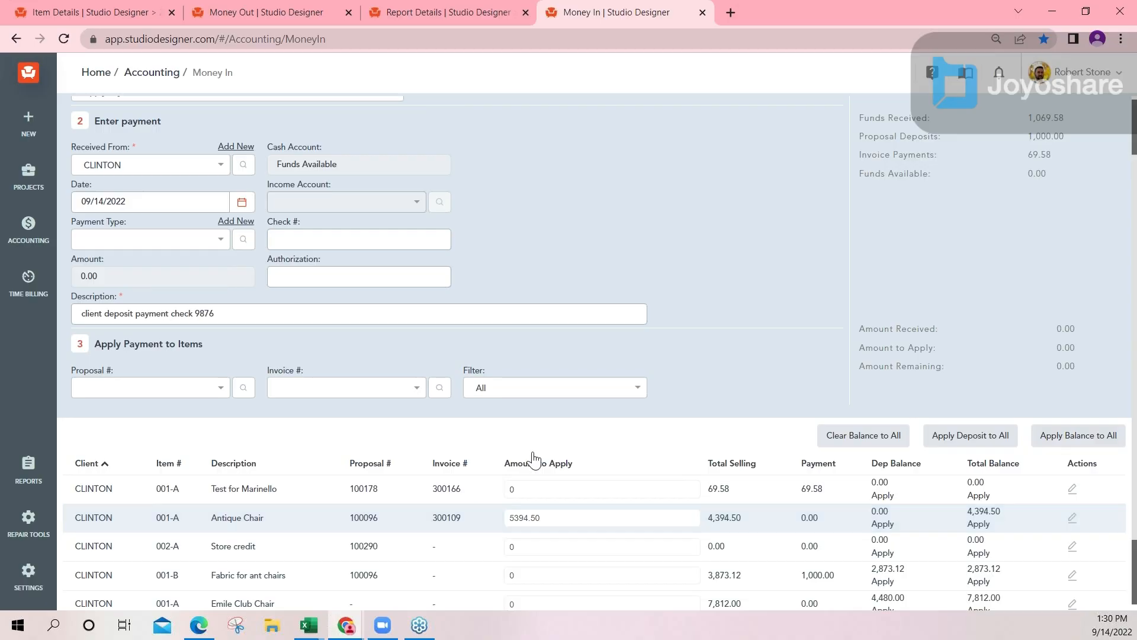
click(515, 488)
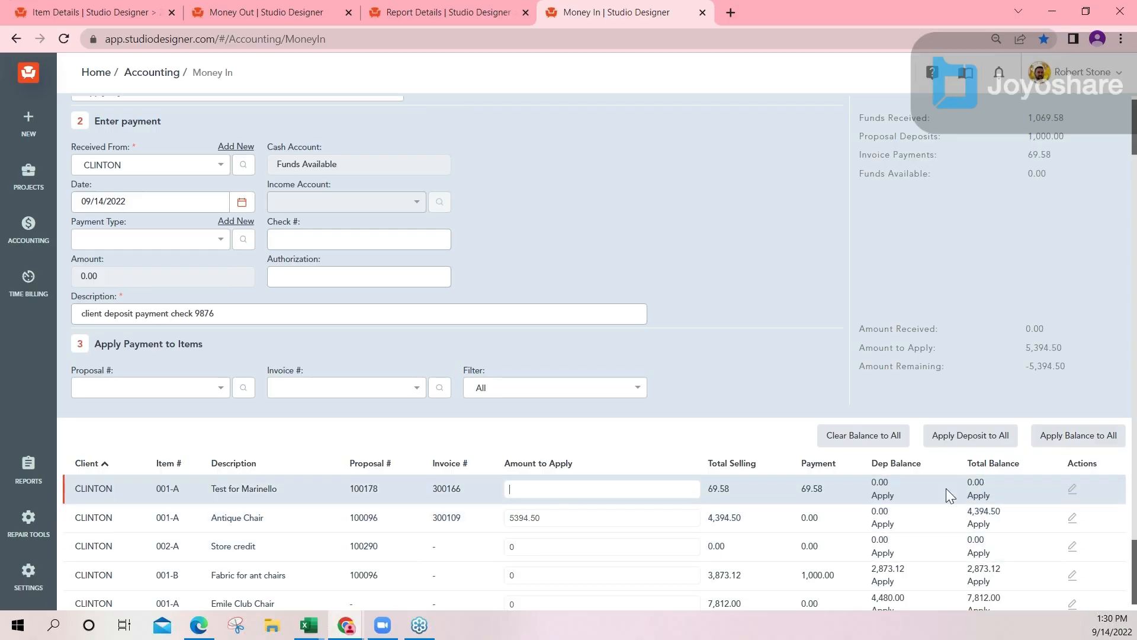
Step: Review the change history of the Antique Chair item and return to the payment entry without saving
click(1072, 518)
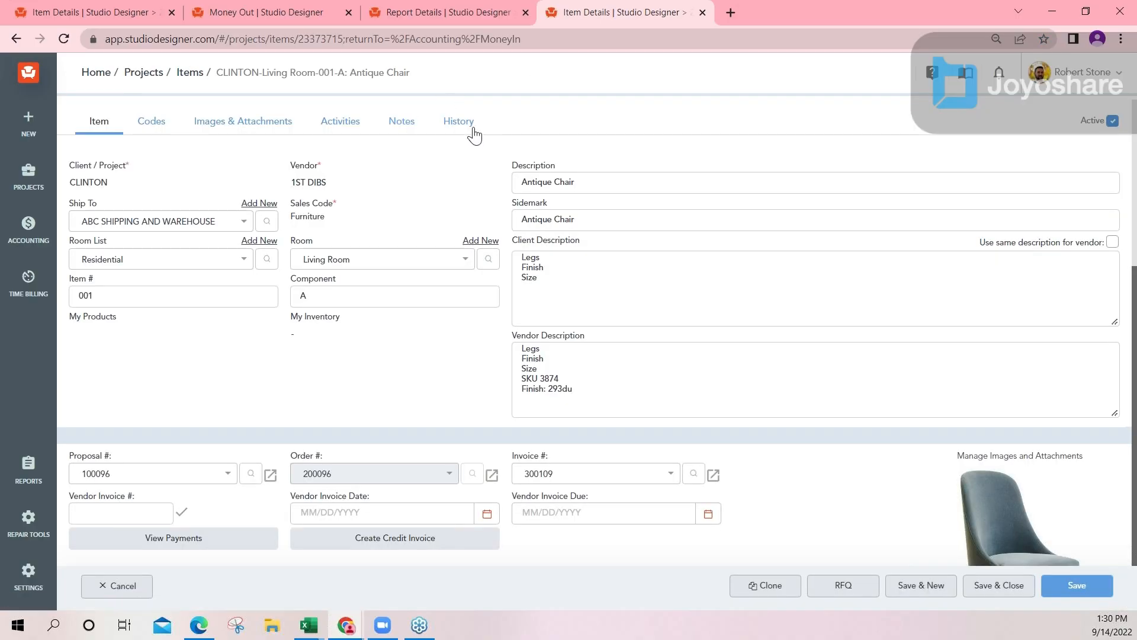
click(464, 123)
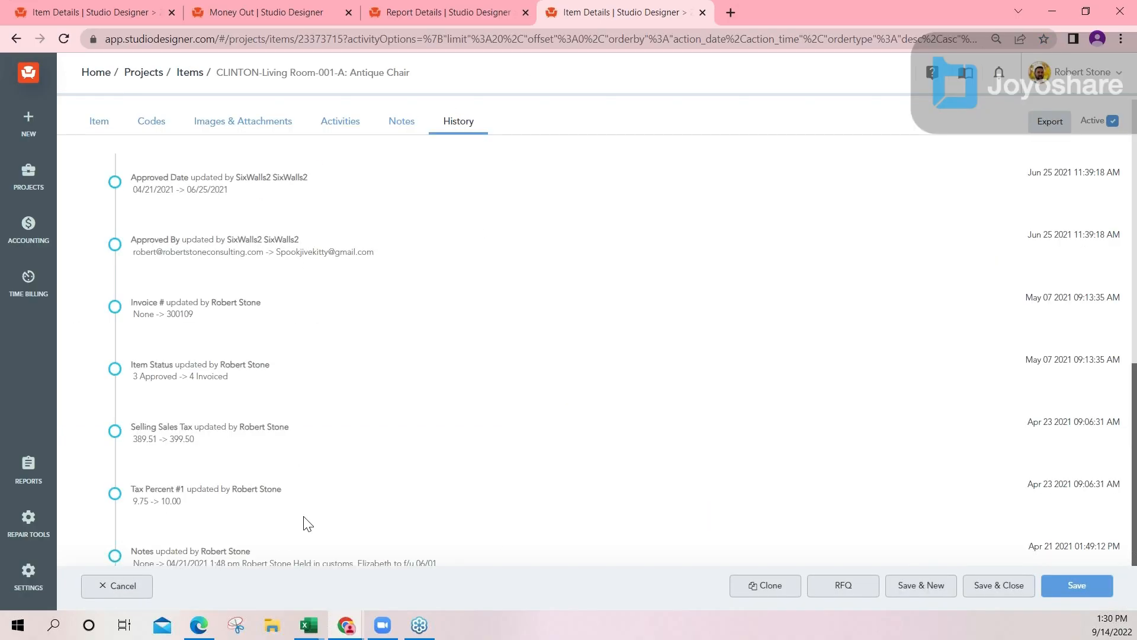
click(116, 592)
Step: Set the received payment amount to 5394.50 and the check number to 654
click(620, 146)
scroll(614, 375, down, 1)
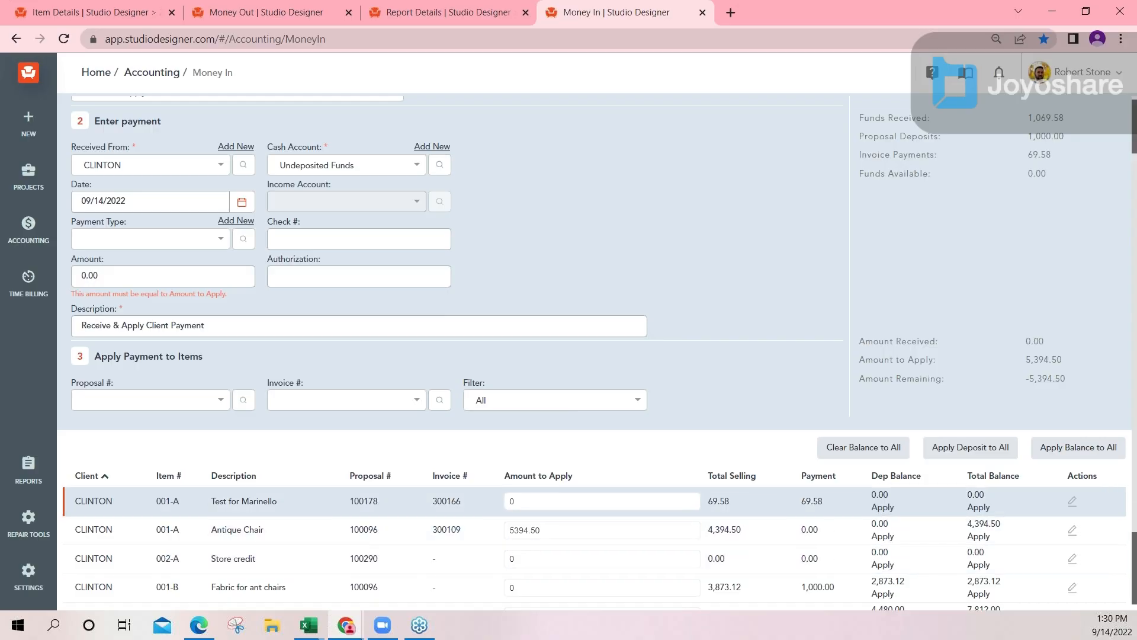
drag(541, 531, 502, 530)
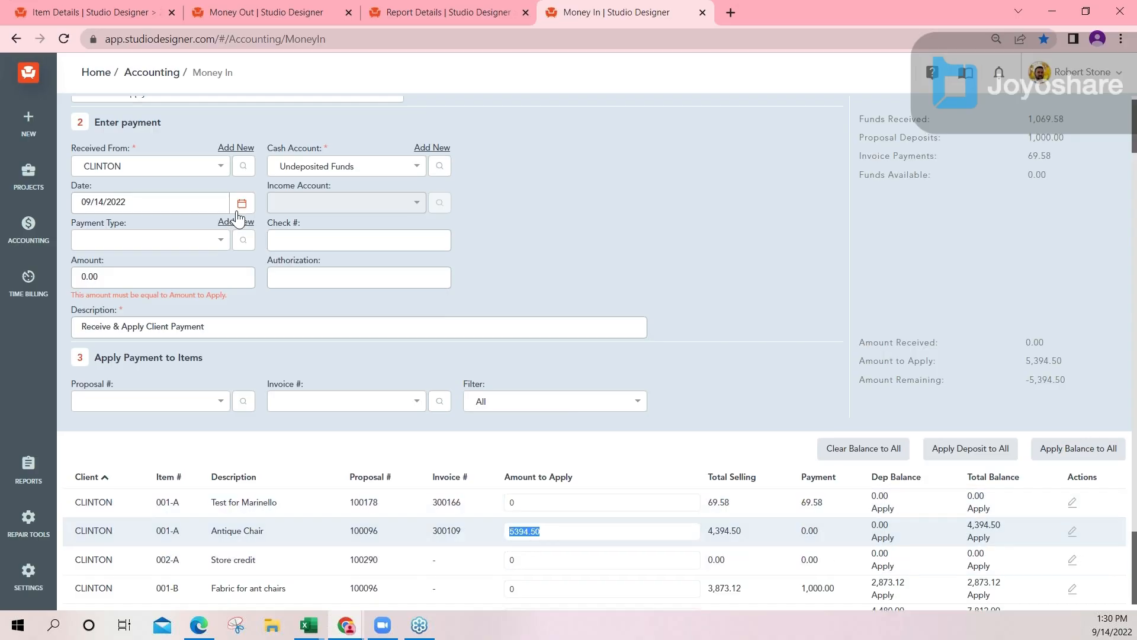
scroll(237, 214, up, 1)
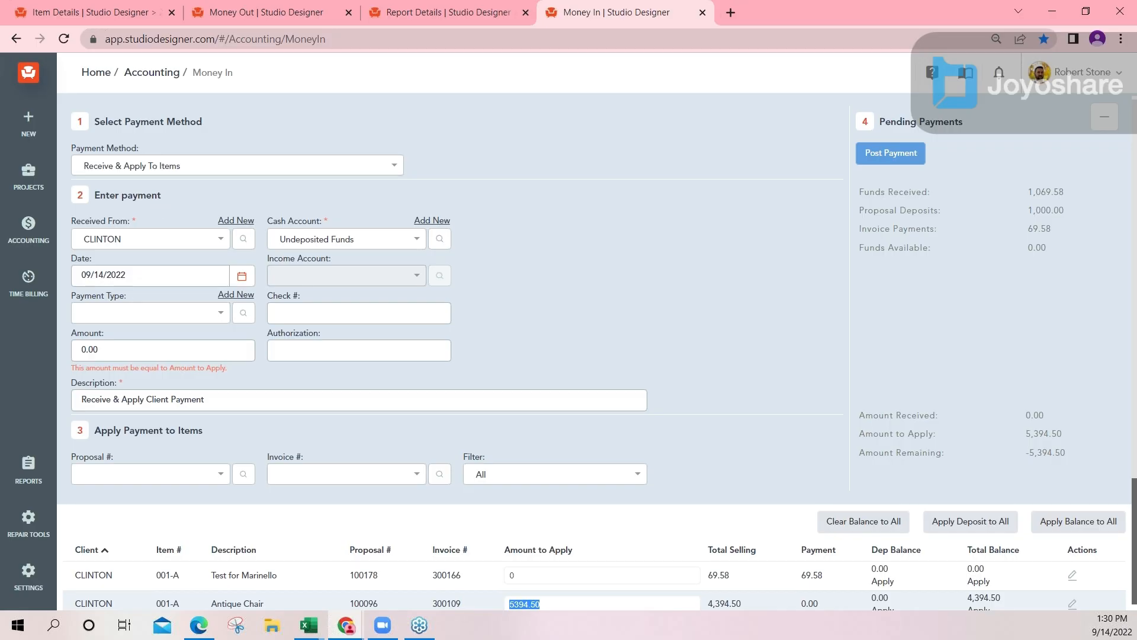
drag(102, 350, 51, 349)
text(5394.50)
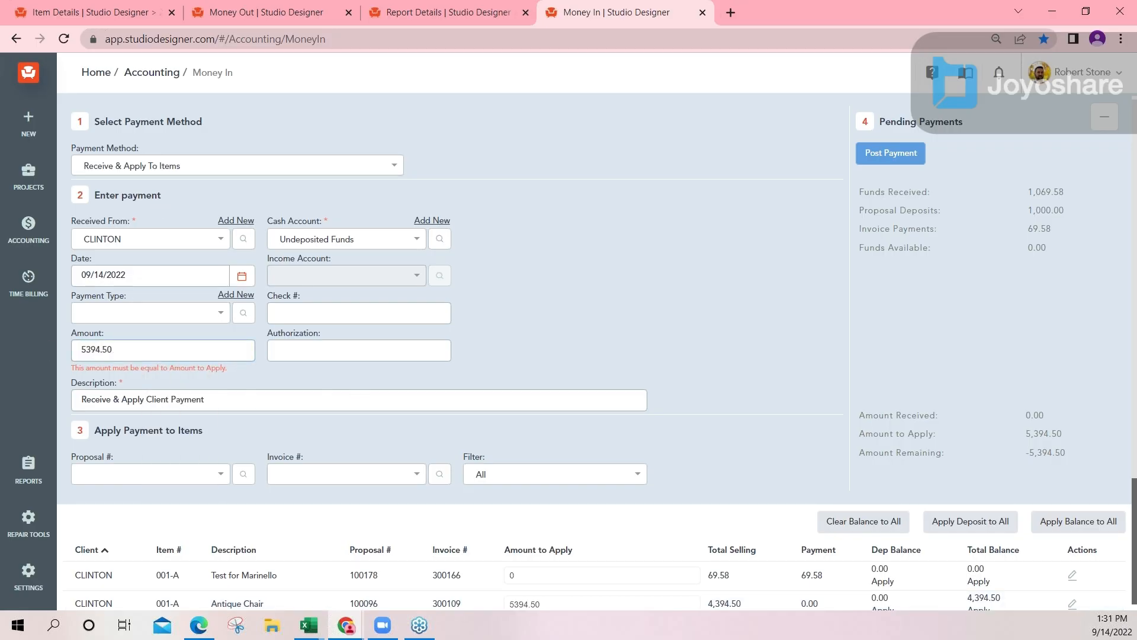
key(Tab)
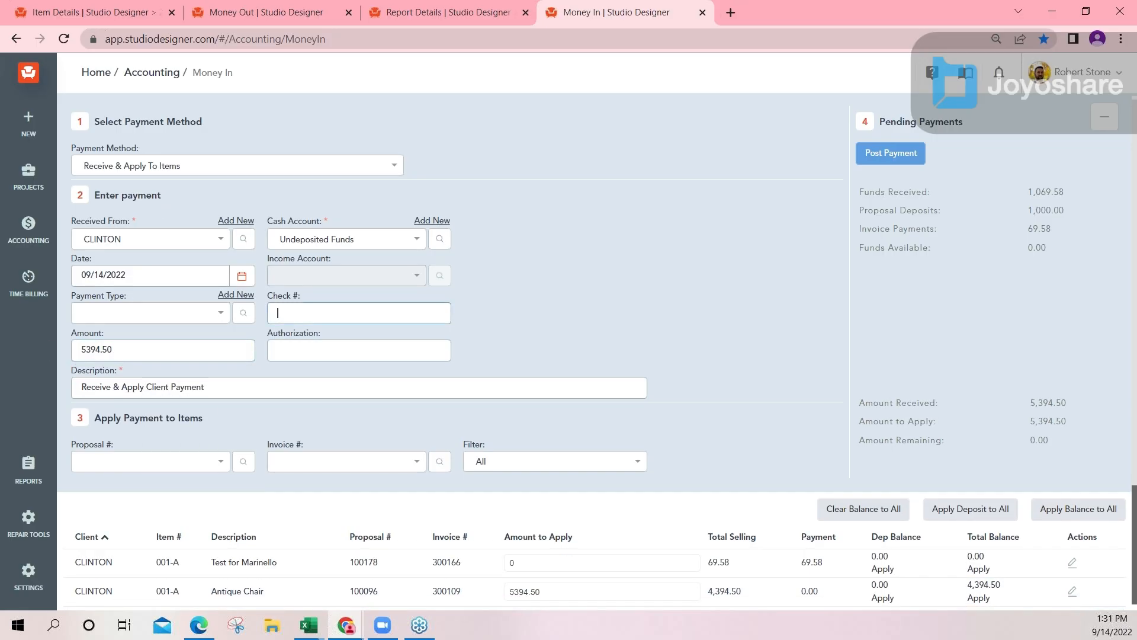
scroll(634, 332, down, 3)
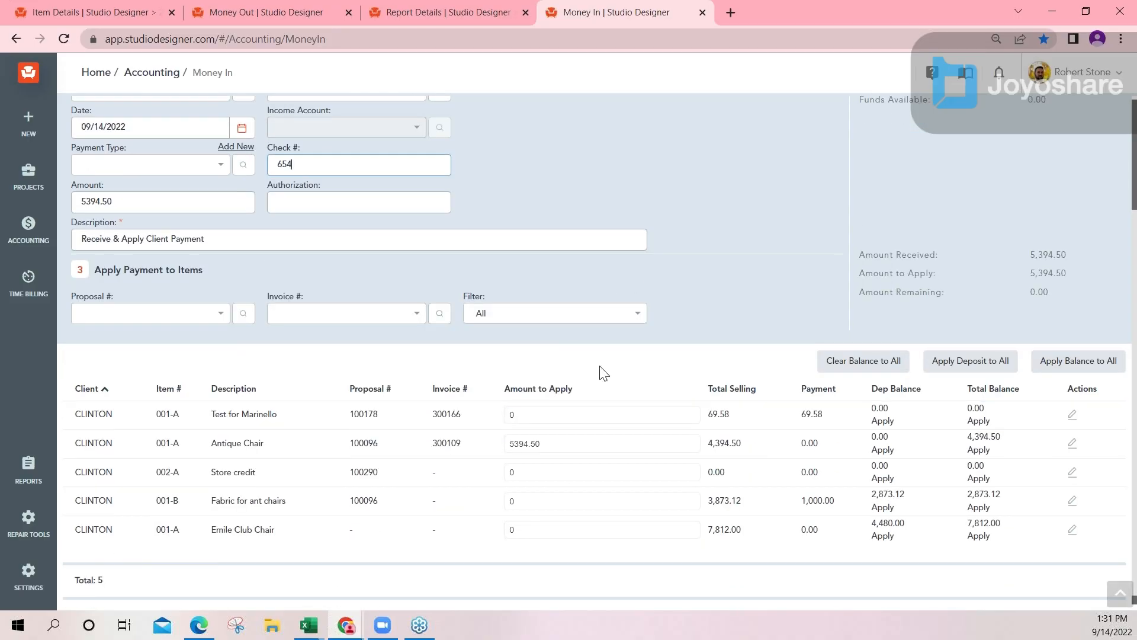
scroll(502, 140, up, 3)
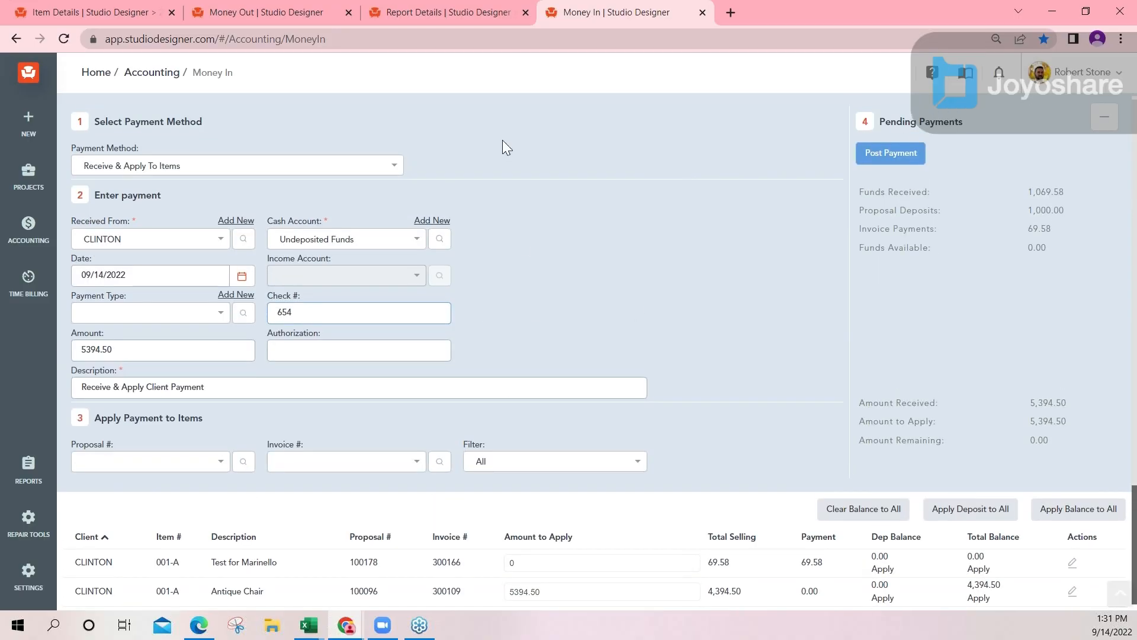
Step: Choose the Citizens Bank cash account for the received payment and post the payment
click(335, 236)
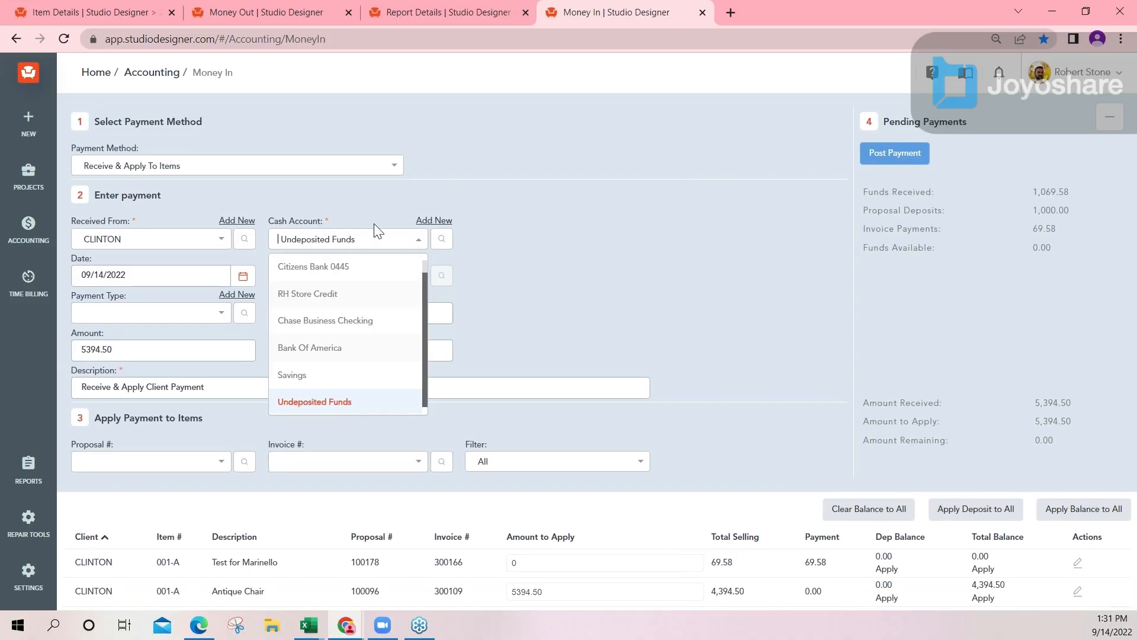
click(317, 267)
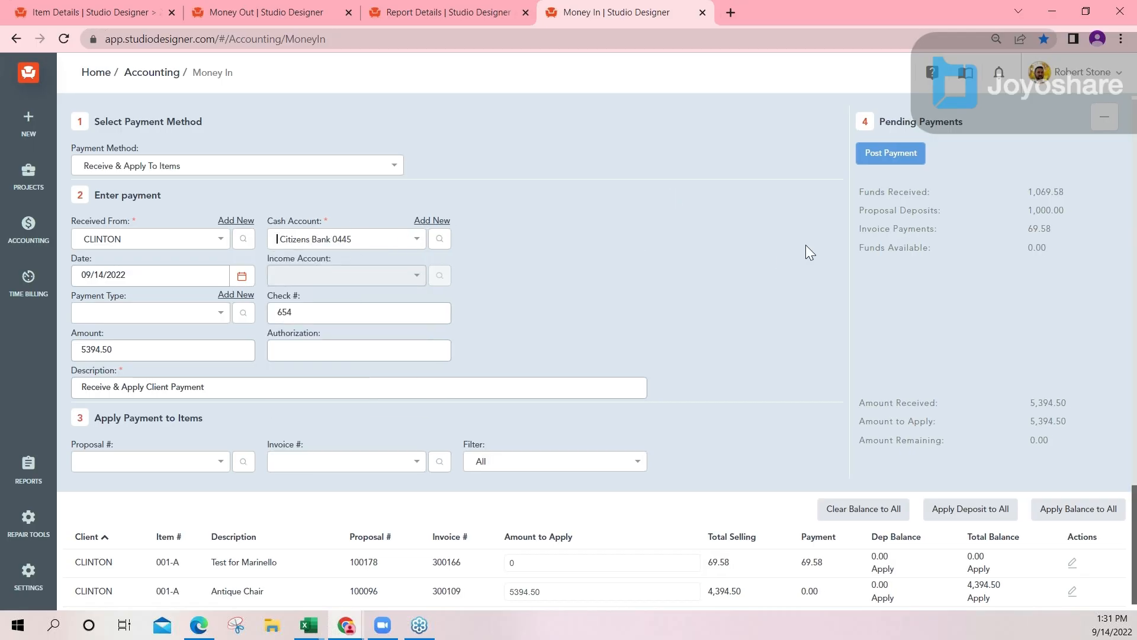
click(884, 157)
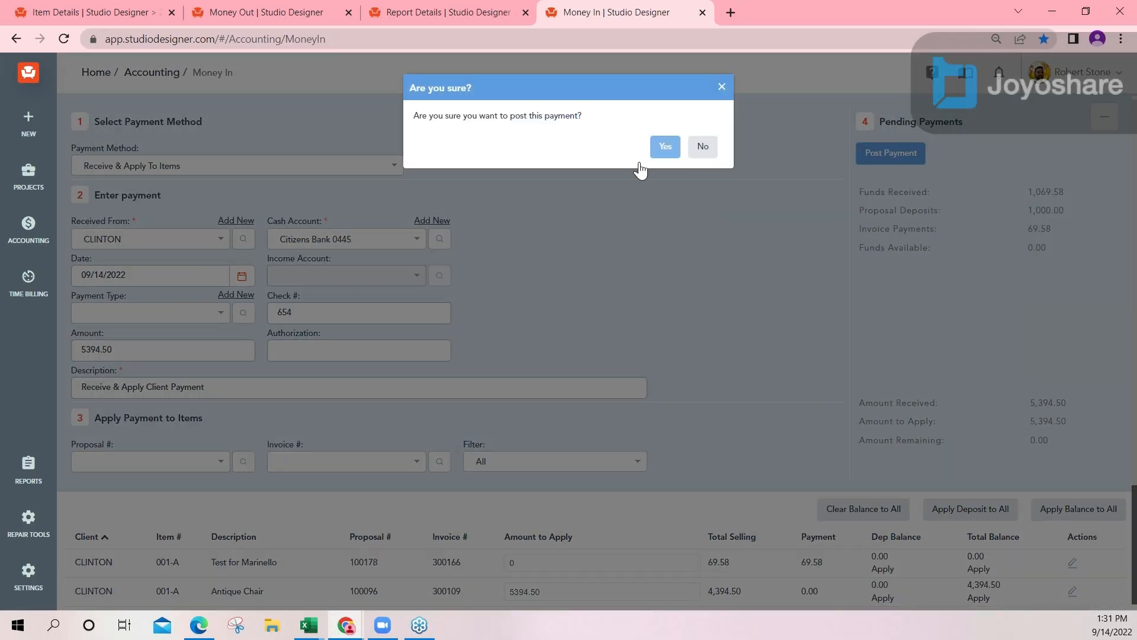
click(664, 150)
scroll(656, 368, down, 2)
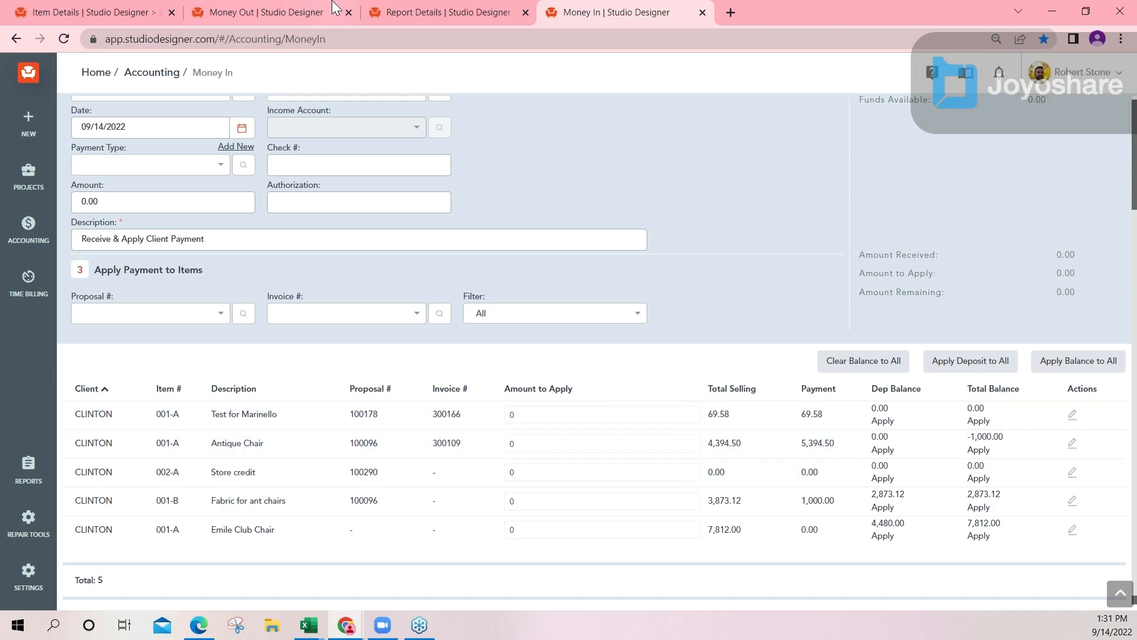
Step: Save and close the already open Antique Chair item to return to the items list
click(72, 11)
scroll(148, 456, down, 3)
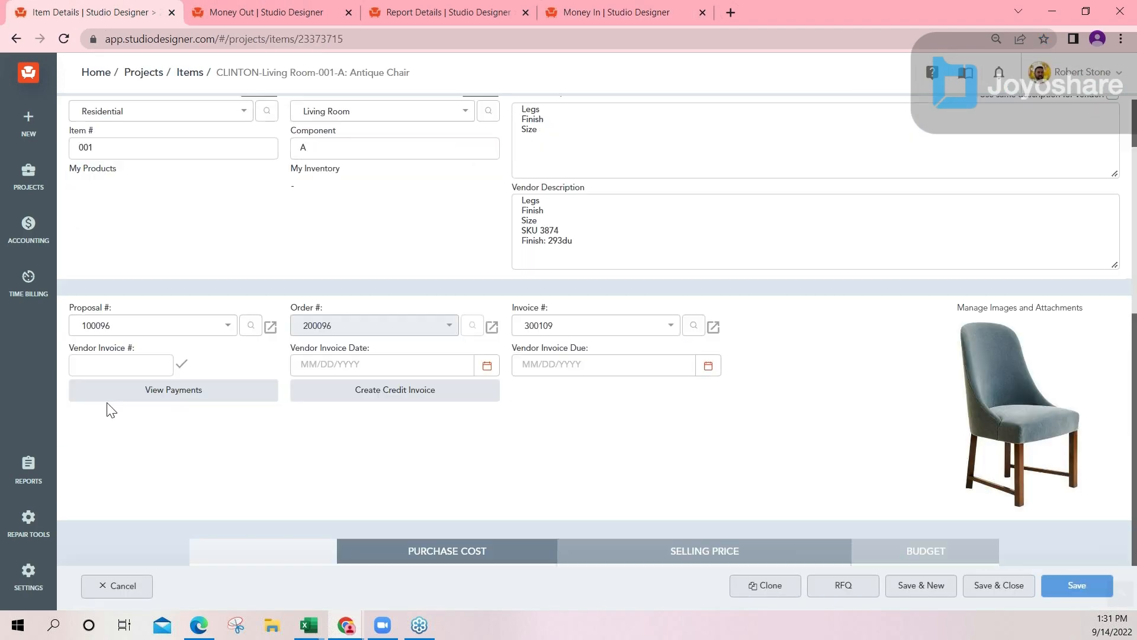
click(1030, 592)
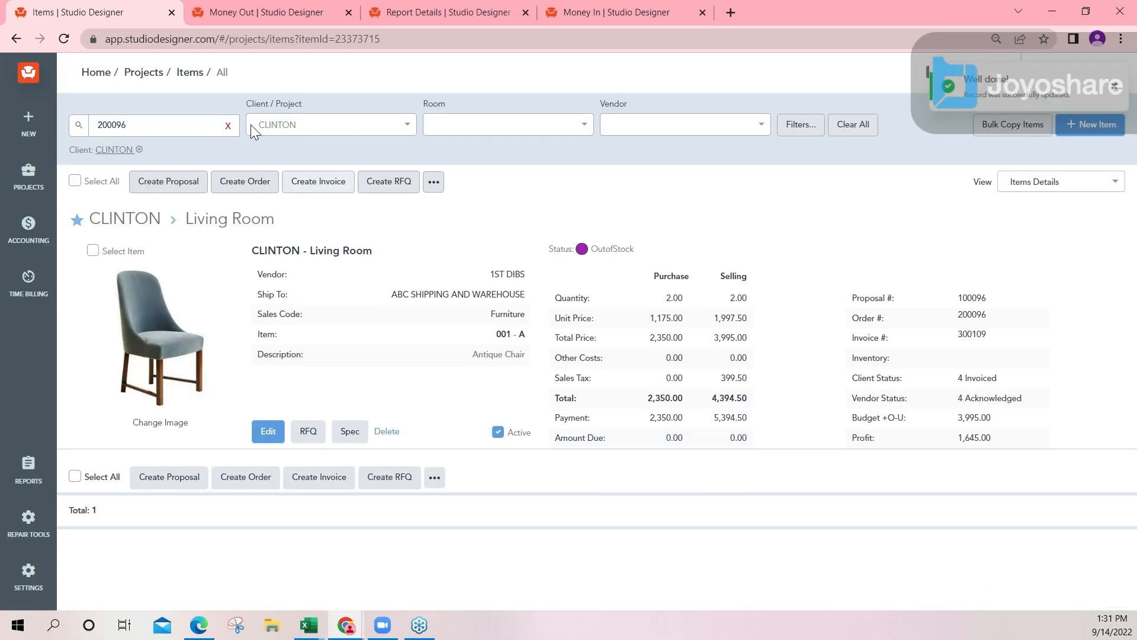
Step: Search the client's items for proposal 100096 and review the payments and amounts due of its items
drag(138, 125, 56, 132)
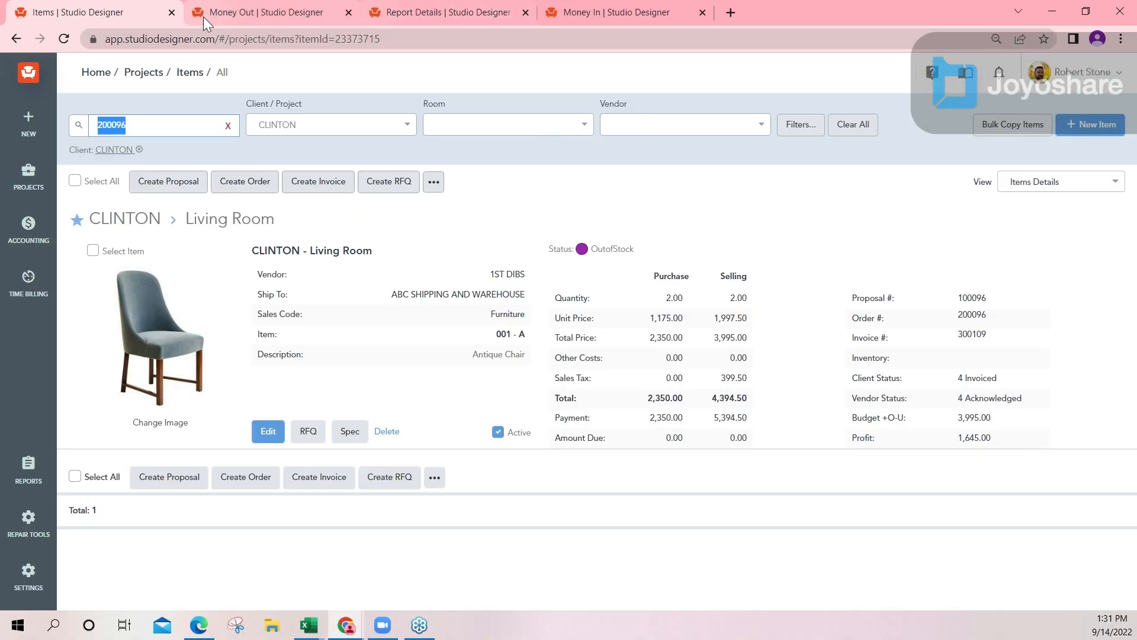
click(587, 13)
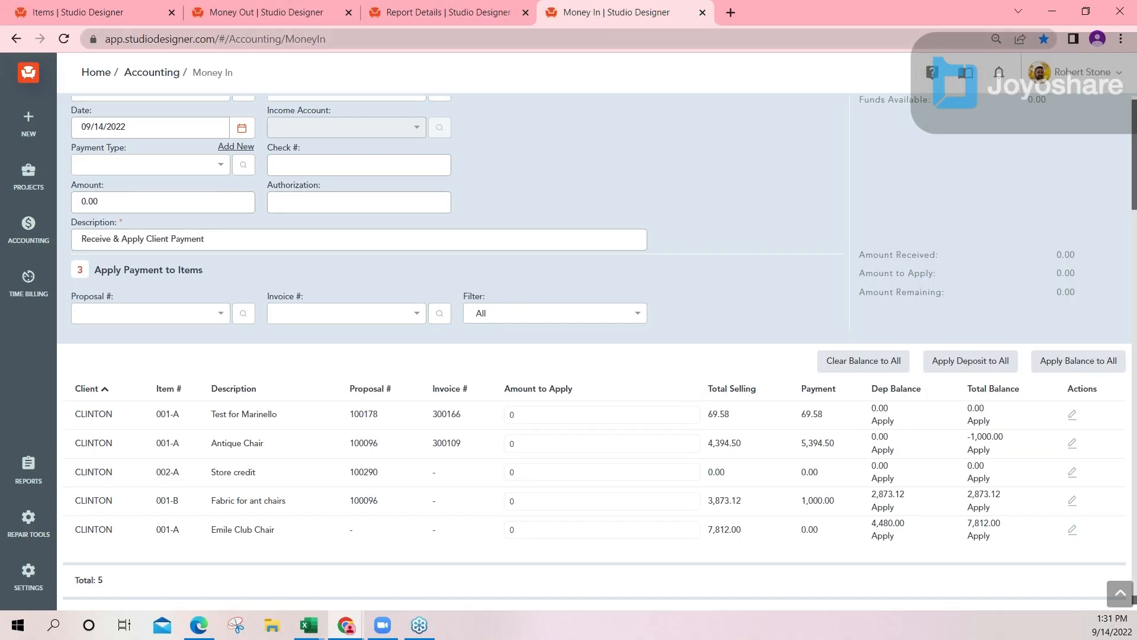
click(71, 12)
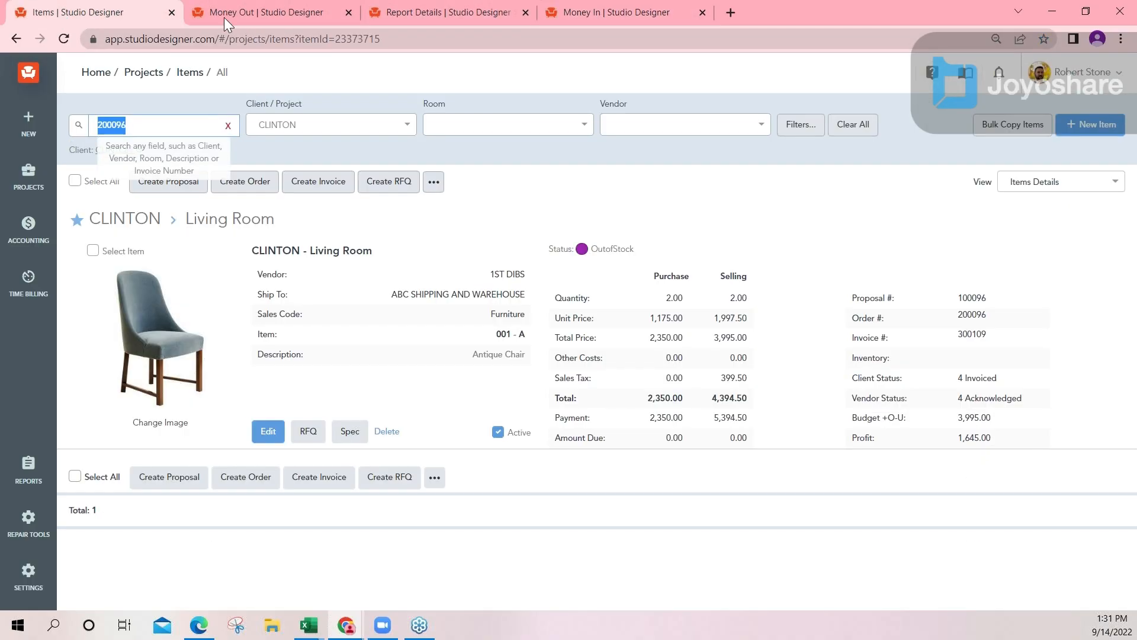
text(10)
scroll(790, 338, down, 3)
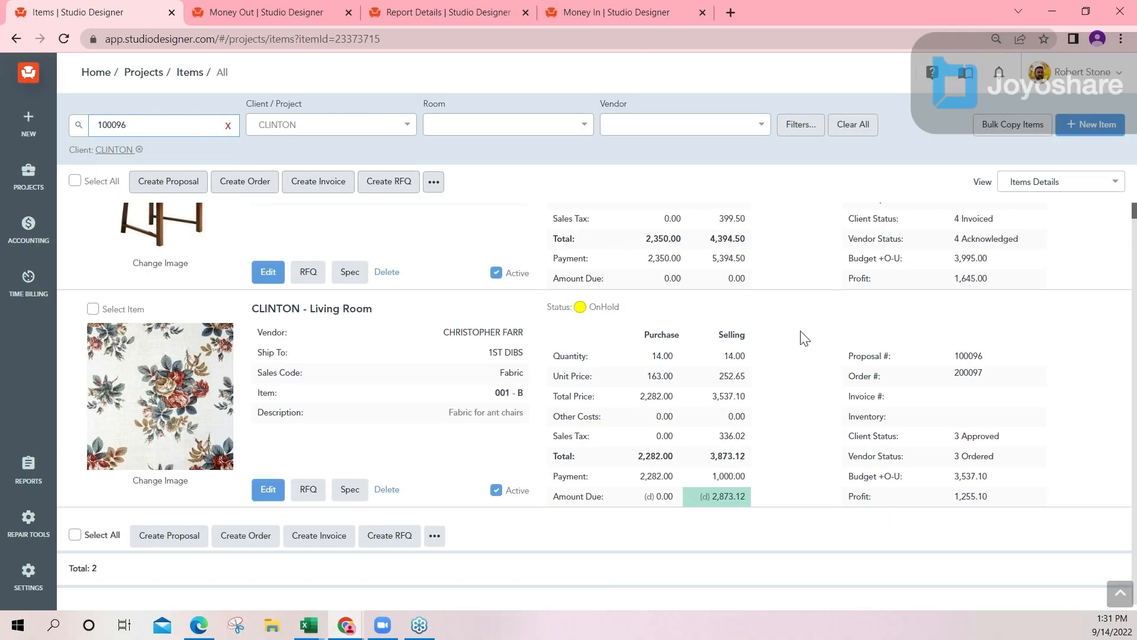
scroll(825, 398, up, 2)
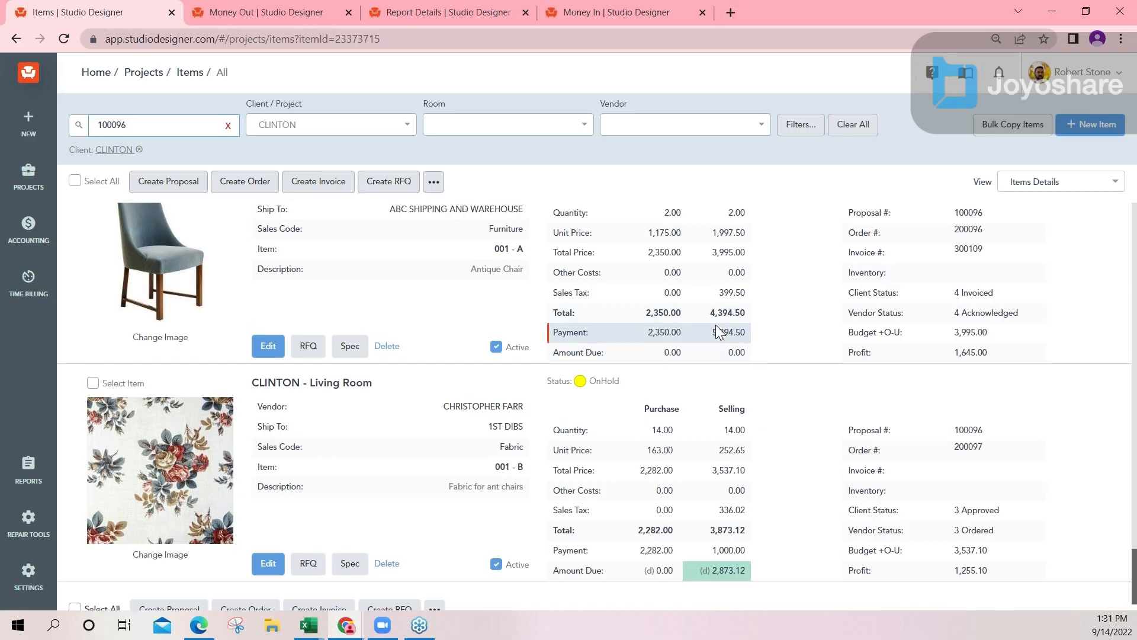
Step: Inspect the selling balance in the Antique Chair item's details, then save and close the item
click(268, 346)
scroll(764, 371, down, 10)
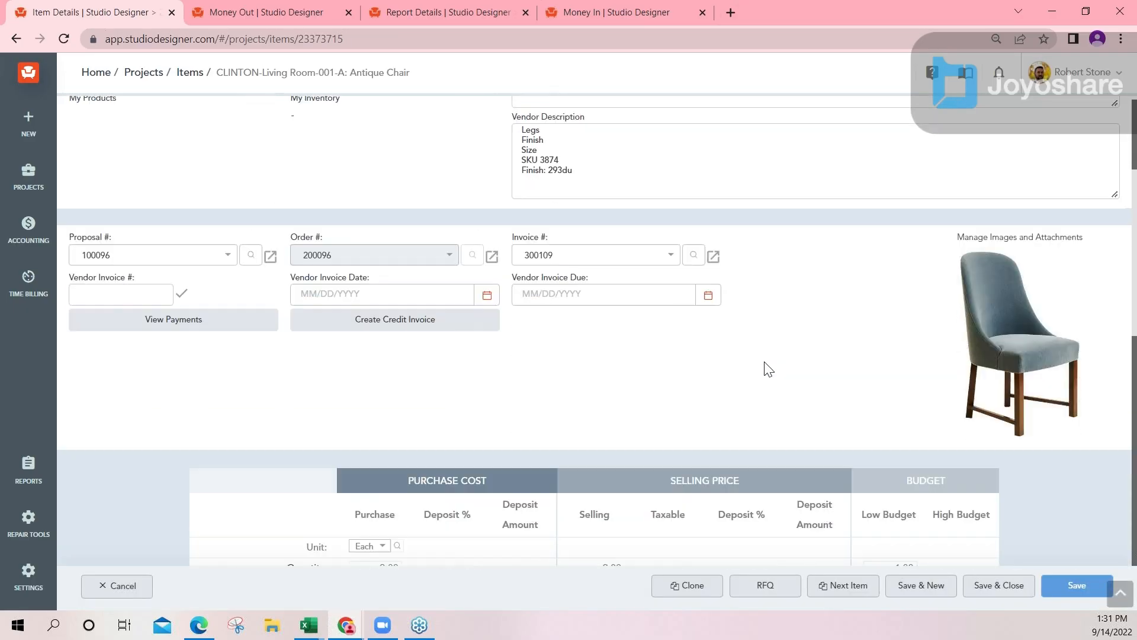
drag(574, 442, 653, 443)
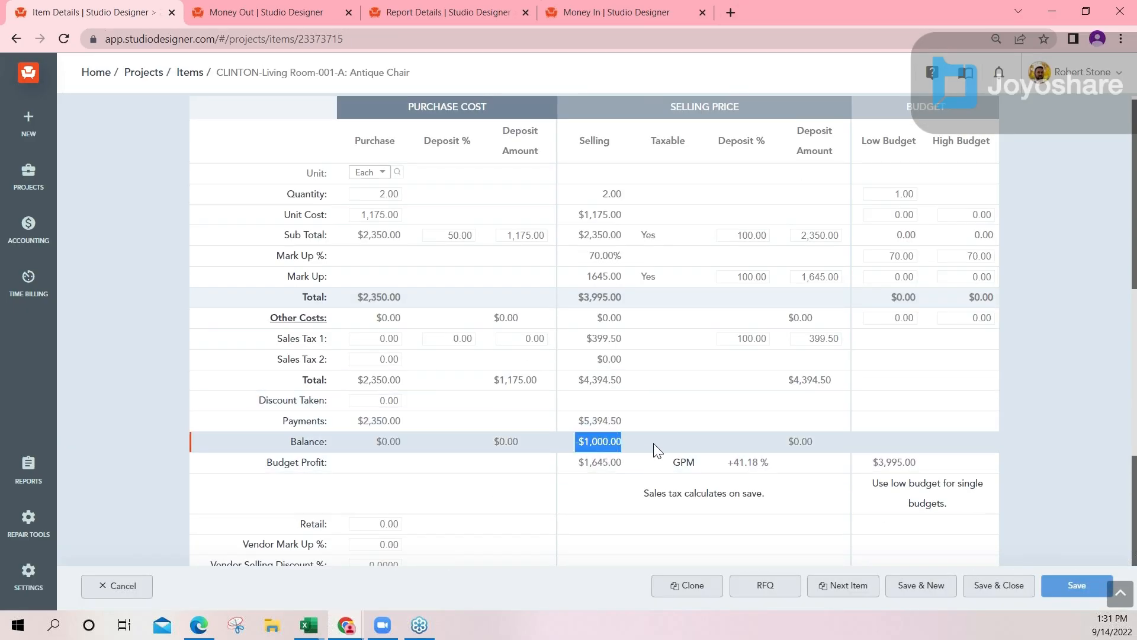
click(1000, 587)
Step: Search the report list for 2010 and open the 2010 02 PW by Room report
click(599, 7)
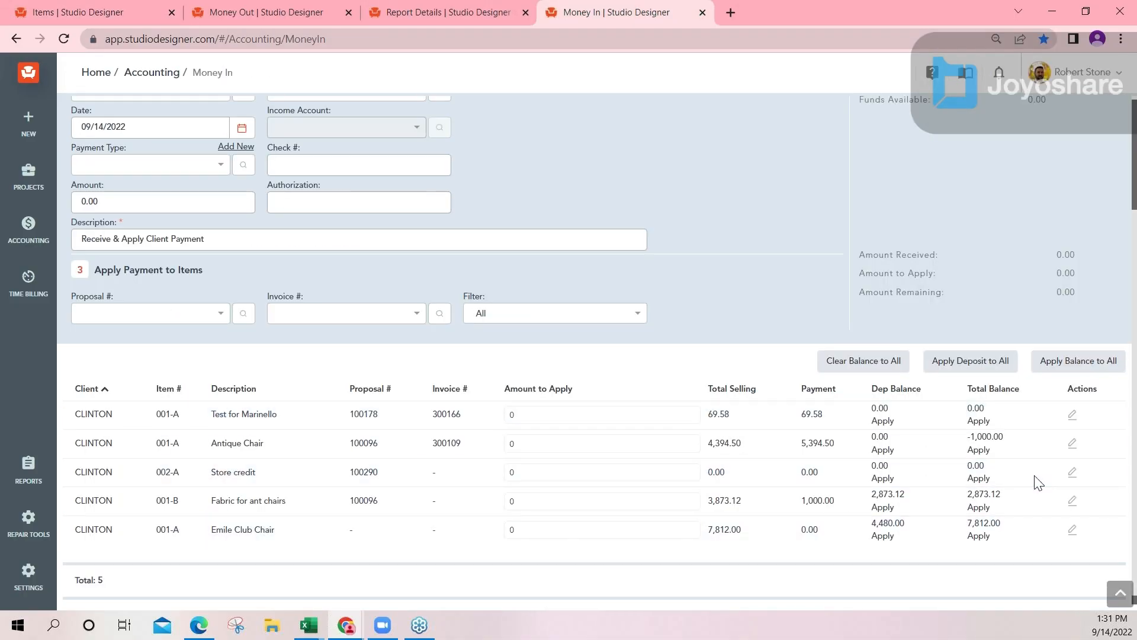
click(426, 13)
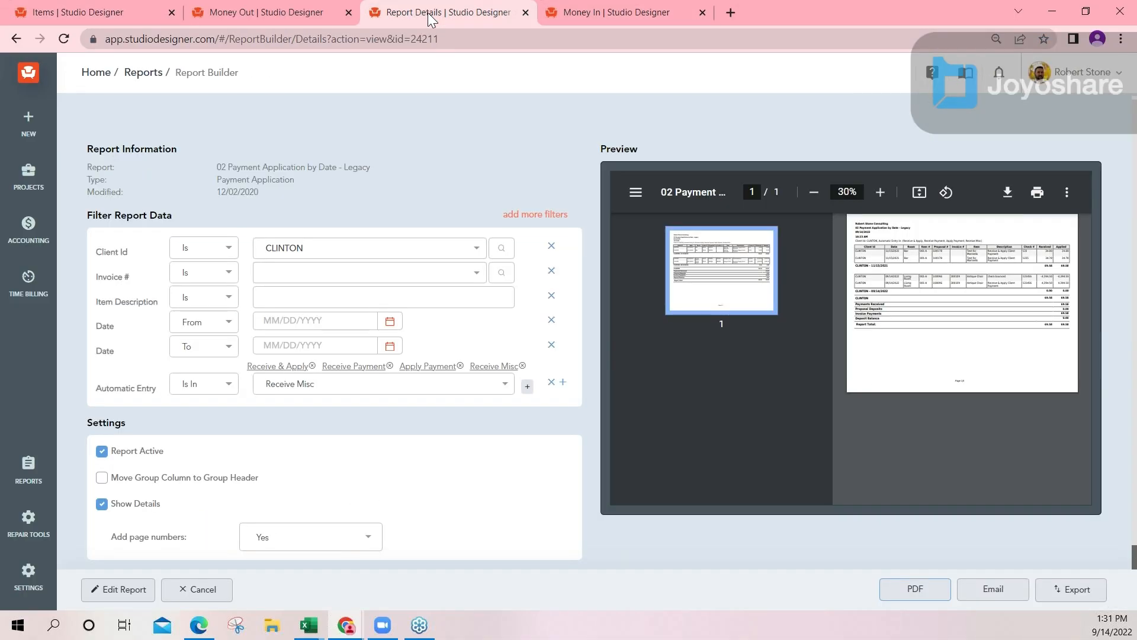
click(141, 72)
key(ctrl+a)
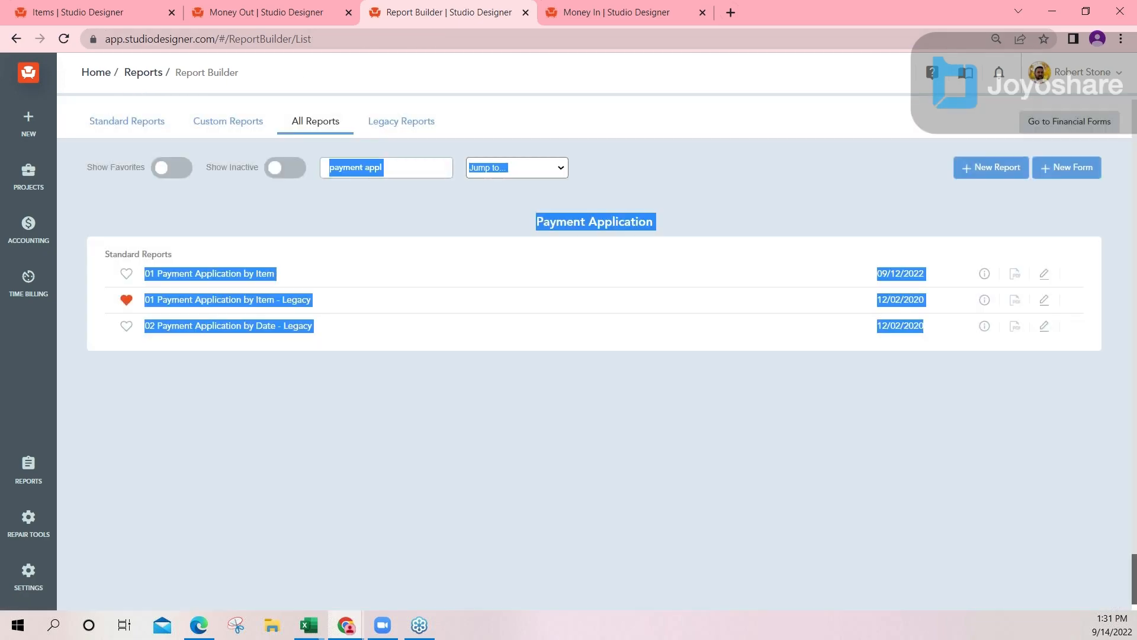
click(397, 167)
drag(397, 168, 273, 170)
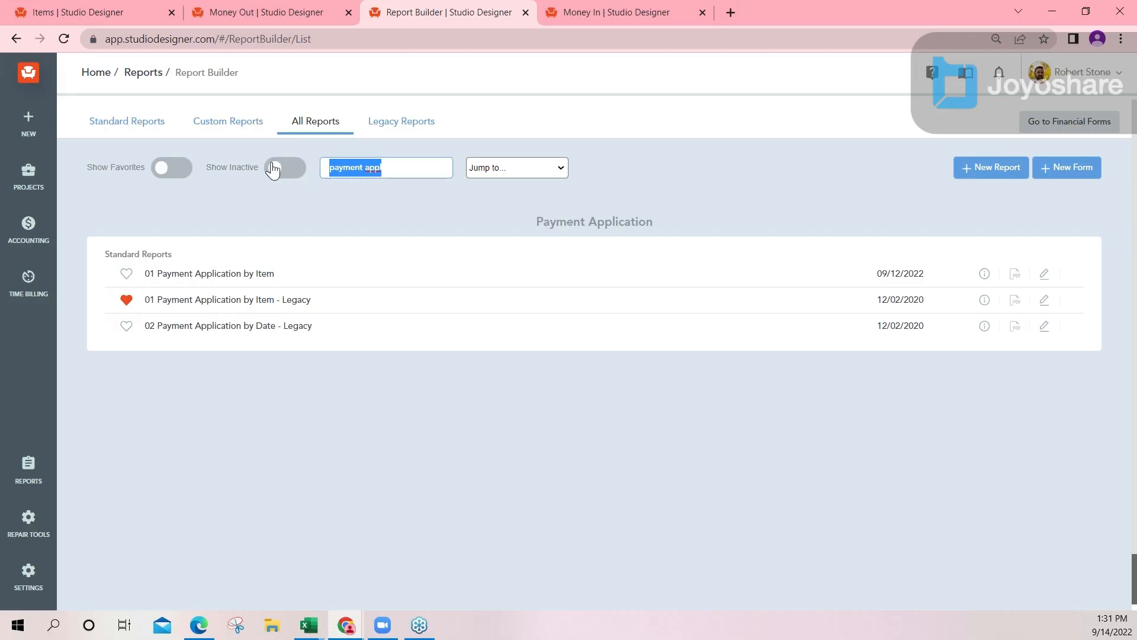
text(2010)
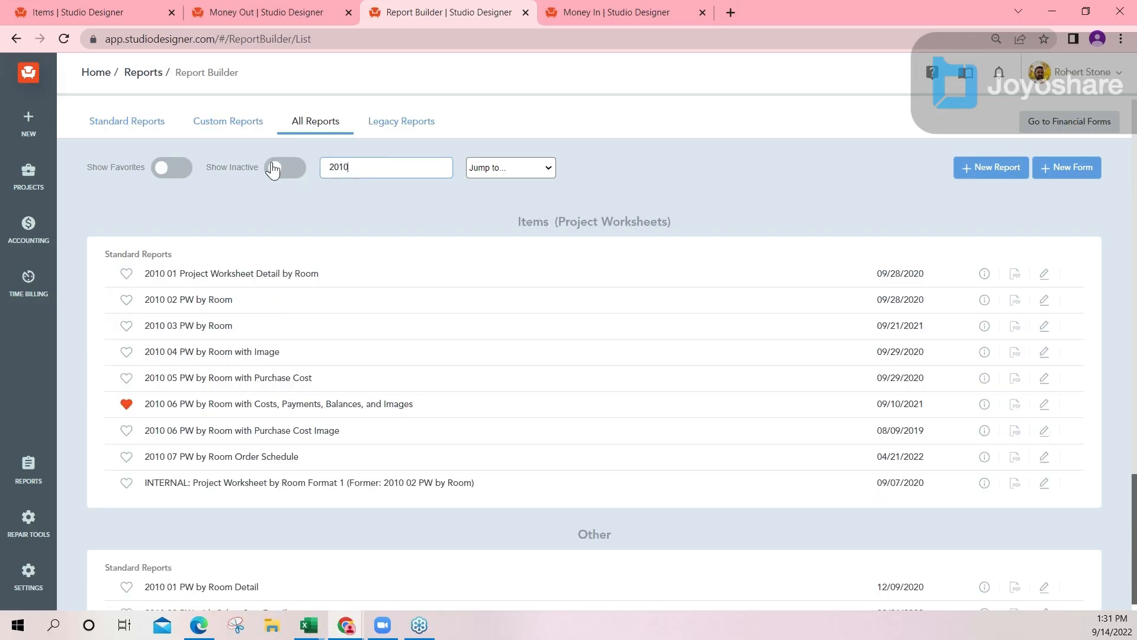
click(181, 299)
Step: Filter the 2010 02 PW by Room report by the client and generate its PDF
click(337, 251)
text(clinto)
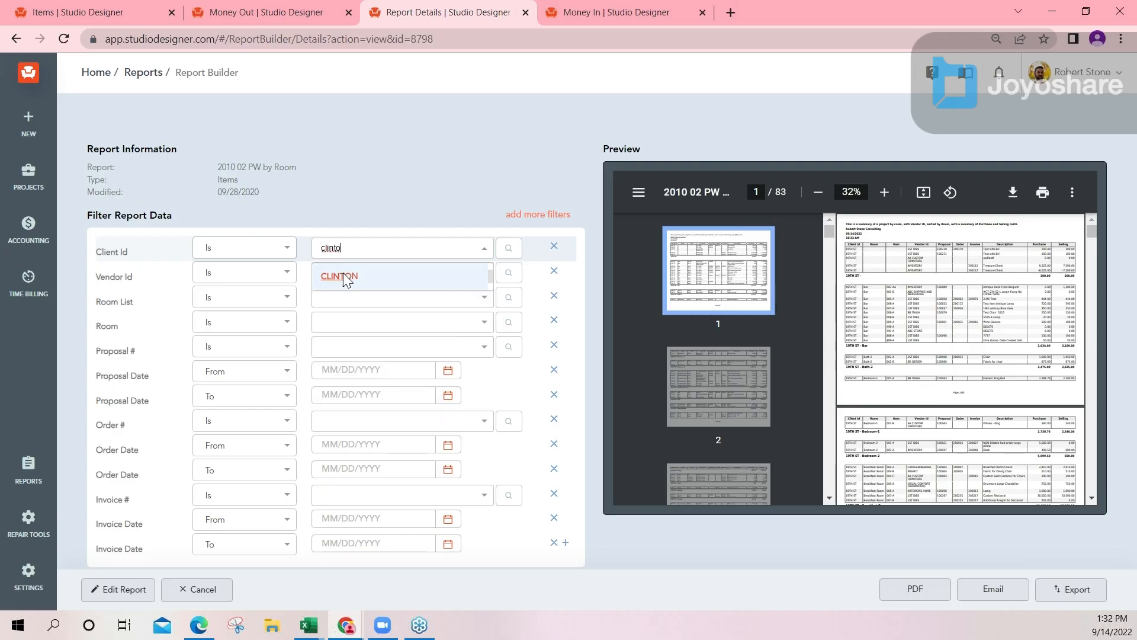
click(340, 278)
click(906, 589)
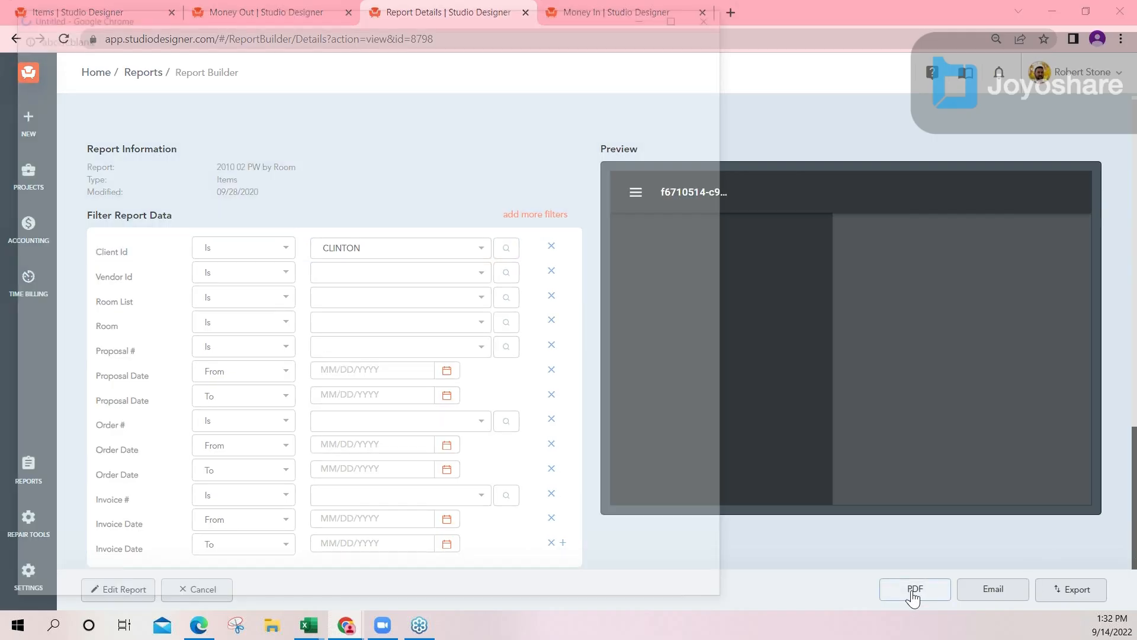
Step: Widen the report window and enlarge the PDF to 80% for reading
drag(734, 98, 971, 99)
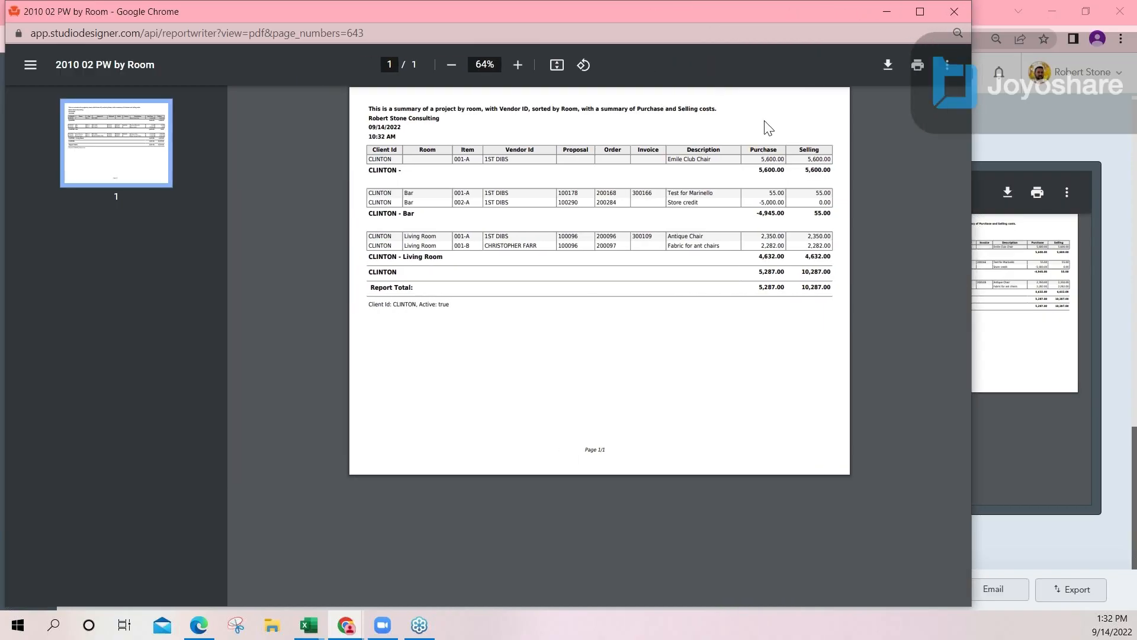
click(518, 64)
click(518, 65)
click(518, 64)
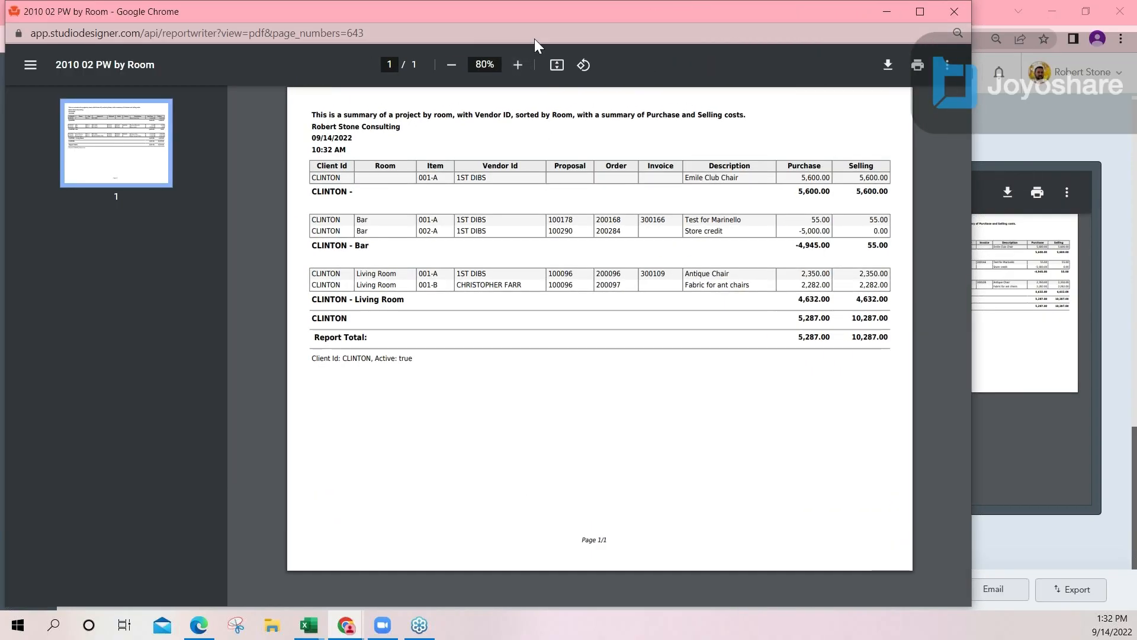
Step: Enlarge the PDF to 90%, review the Store credit item's purchase and selling amounts, and close the report window
click(518, 65)
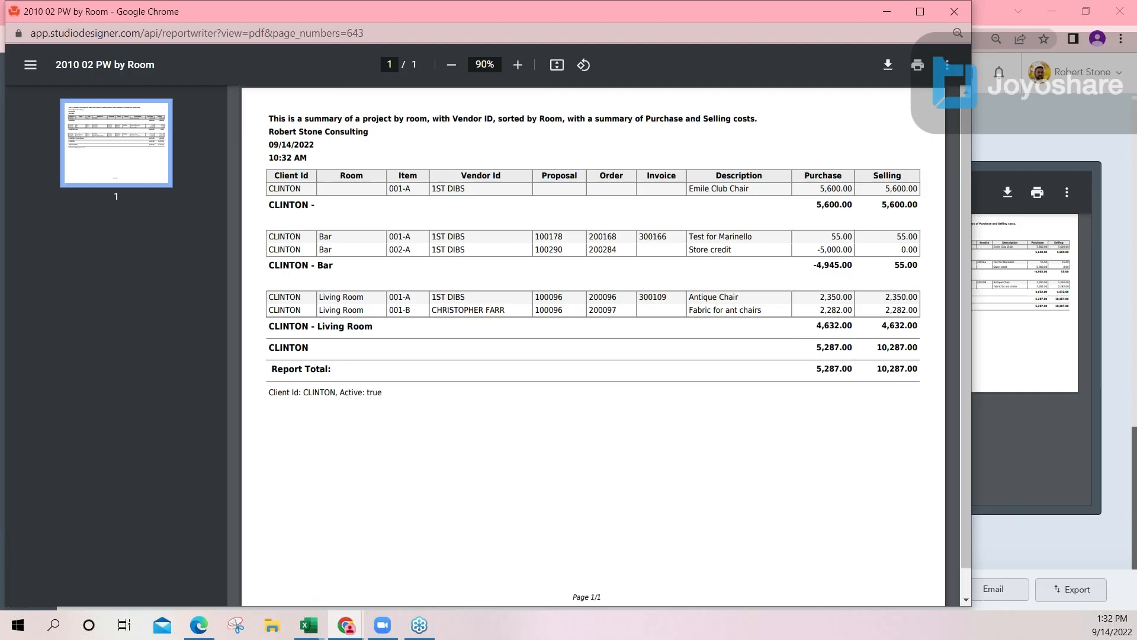
drag(817, 249, 903, 249)
click(943, 15)
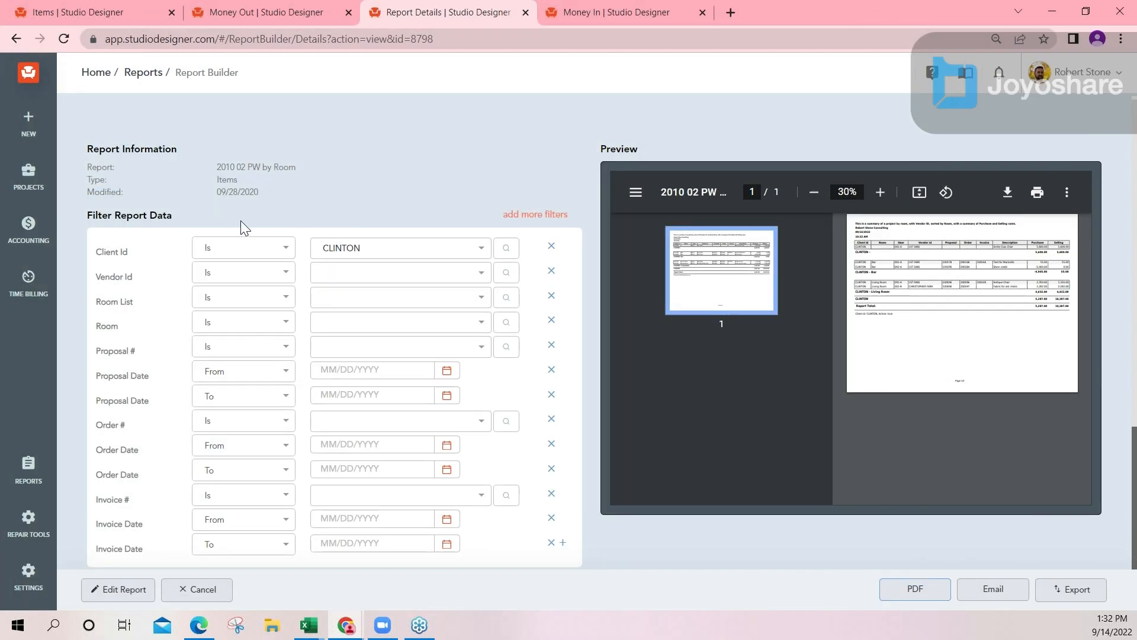
Step: Return to the report list and open the 2010 03 PW by Room report
click(142, 72)
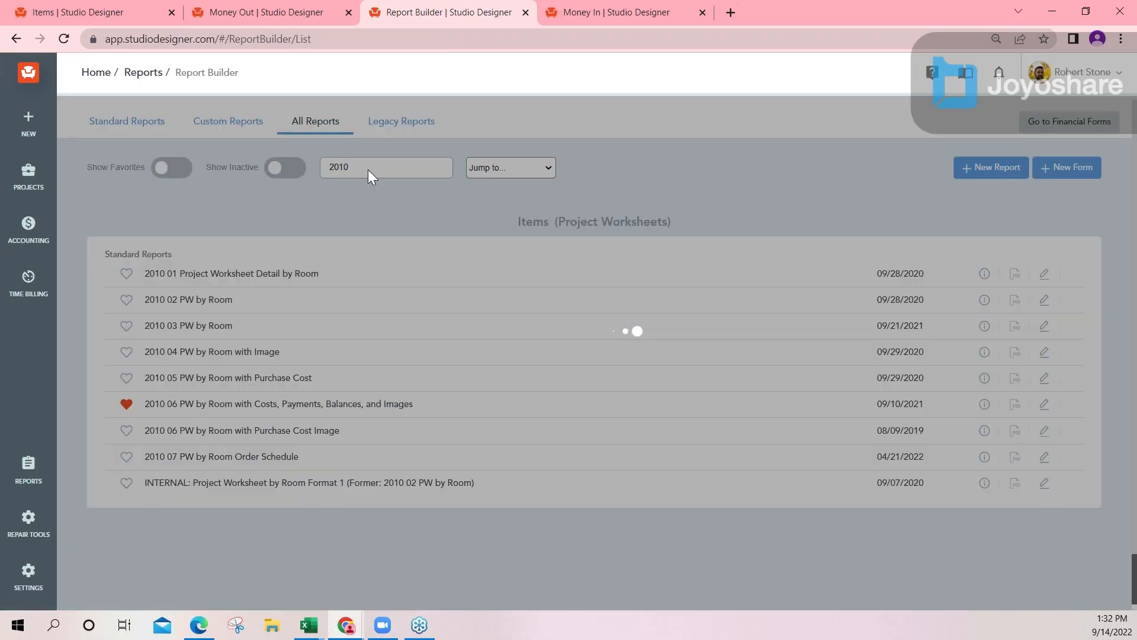
key(ctrl+a)
click(200, 326)
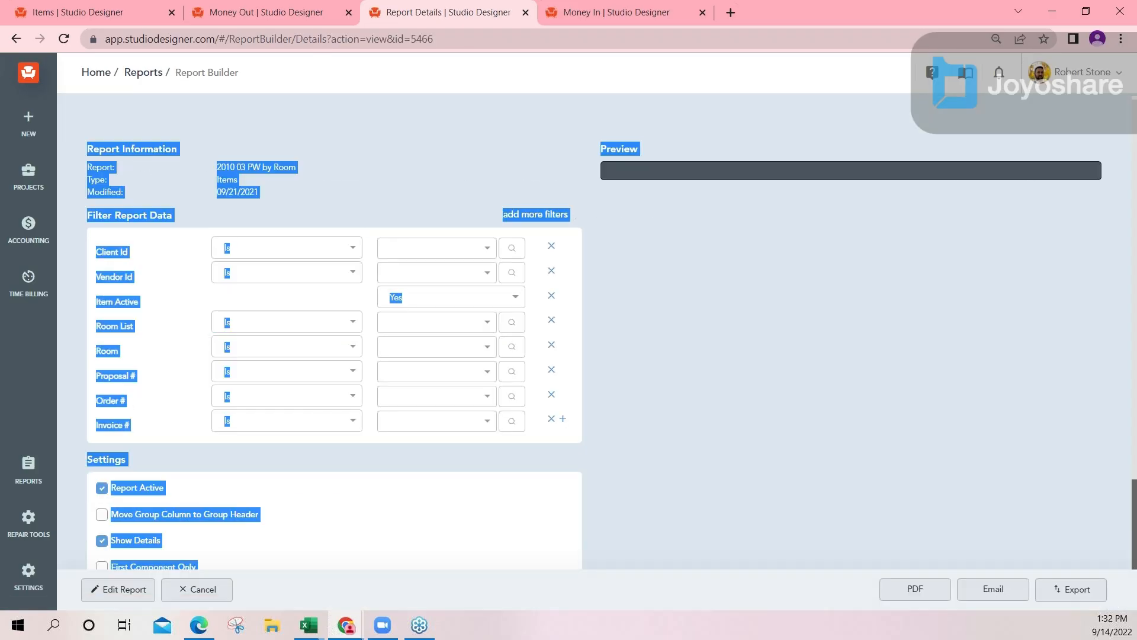
Step: Filter the 2010 03 PW by Room report by the client and generate its PDF
click(394, 249)
text(clinto)
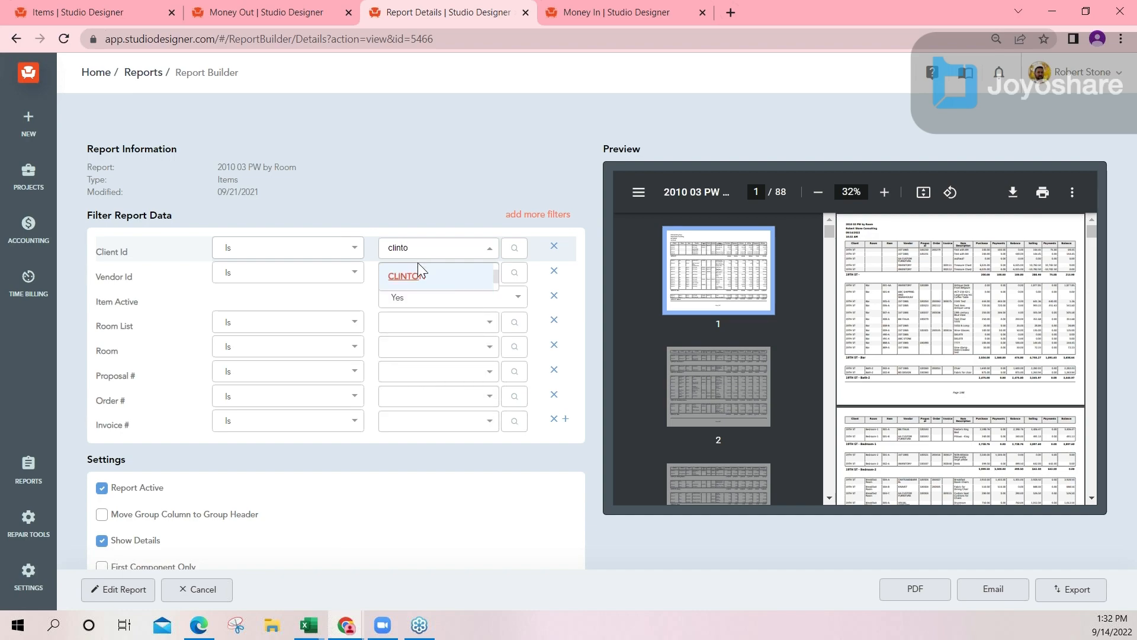
click(409, 276)
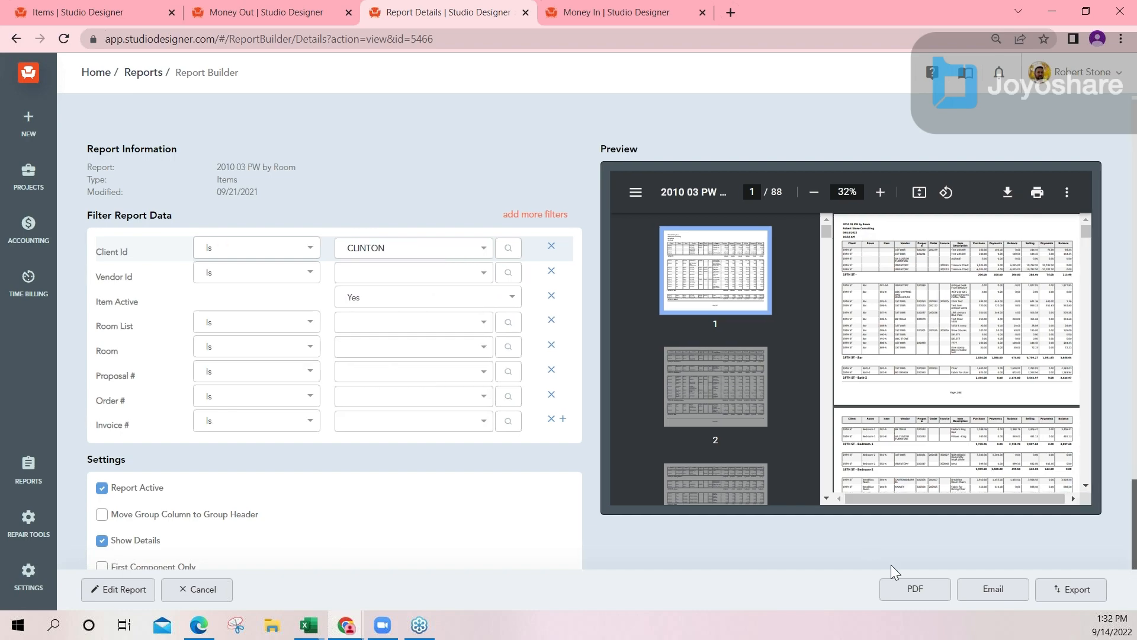
click(933, 594)
Step: Widen the 2010 03 PW by Room report window and enlarge the PDF to 80%
drag(733, 93, 969, 100)
click(516, 65)
click(516, 65)
click(516, 65)
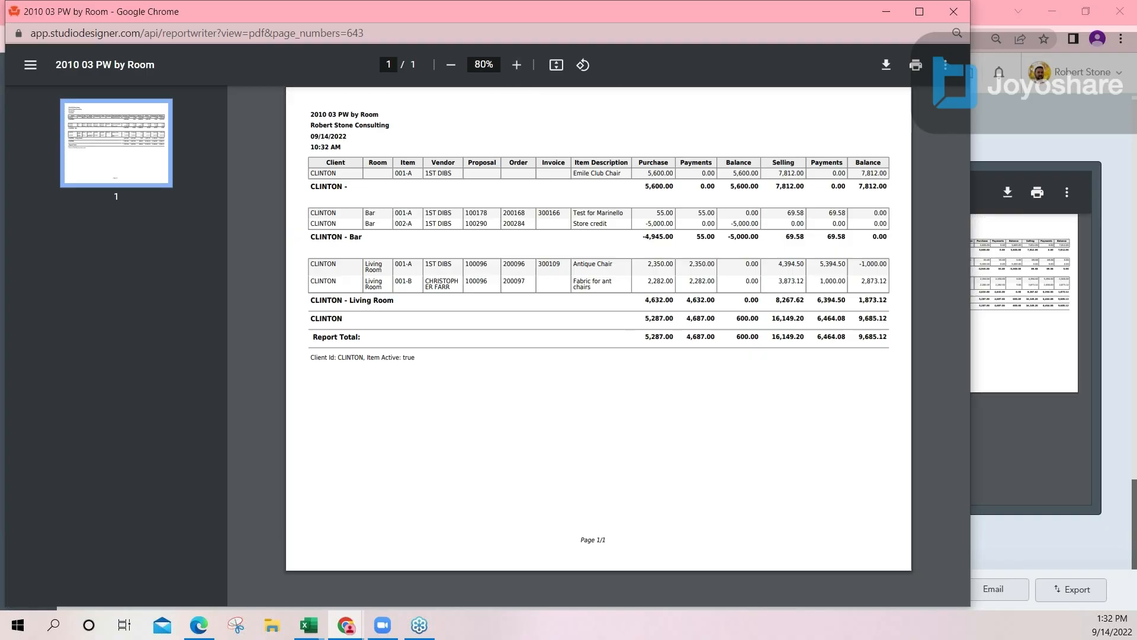
Step: Examine the Antique Chair's selling balance in the 2010 03 report, then close the PDF window
drag(859, 263, 909, 272)
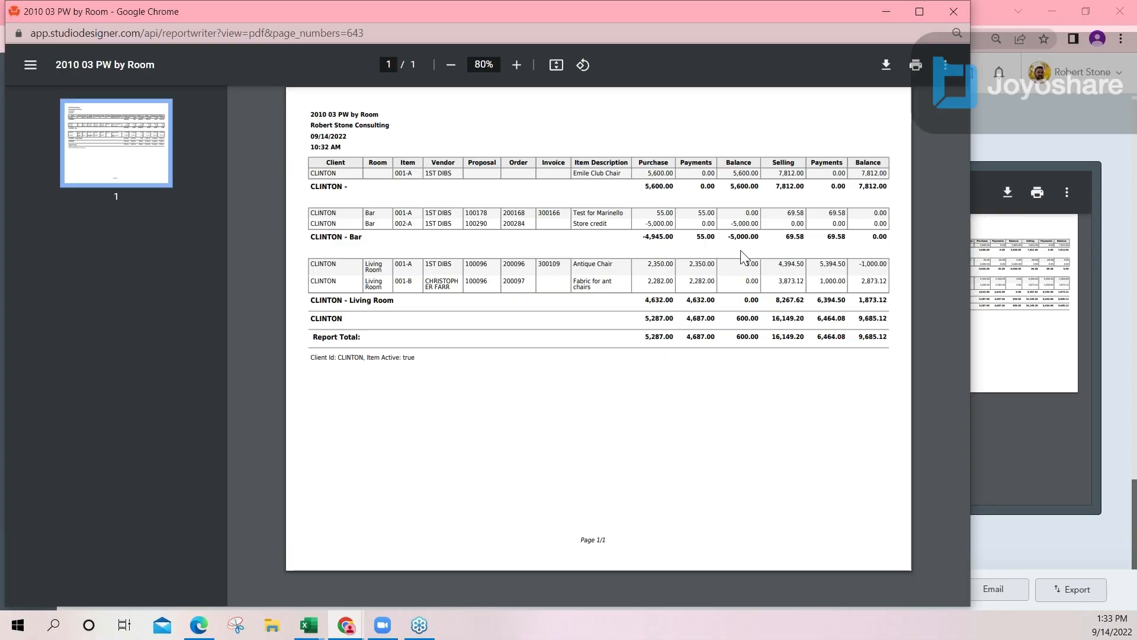
drag(862, 264, 888, 264)
drag(831, 15, 0, 2)
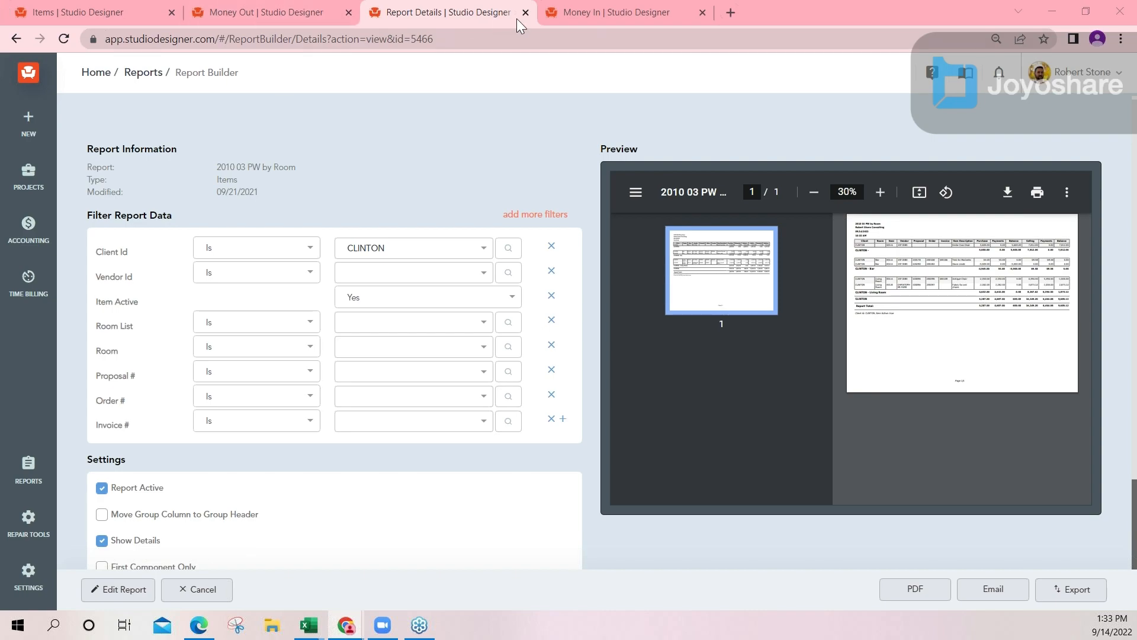
Step: Switch to the Money In page and apply the Antique Chair's total balance, -1000.00, as its amount to apply
click(615, 17)
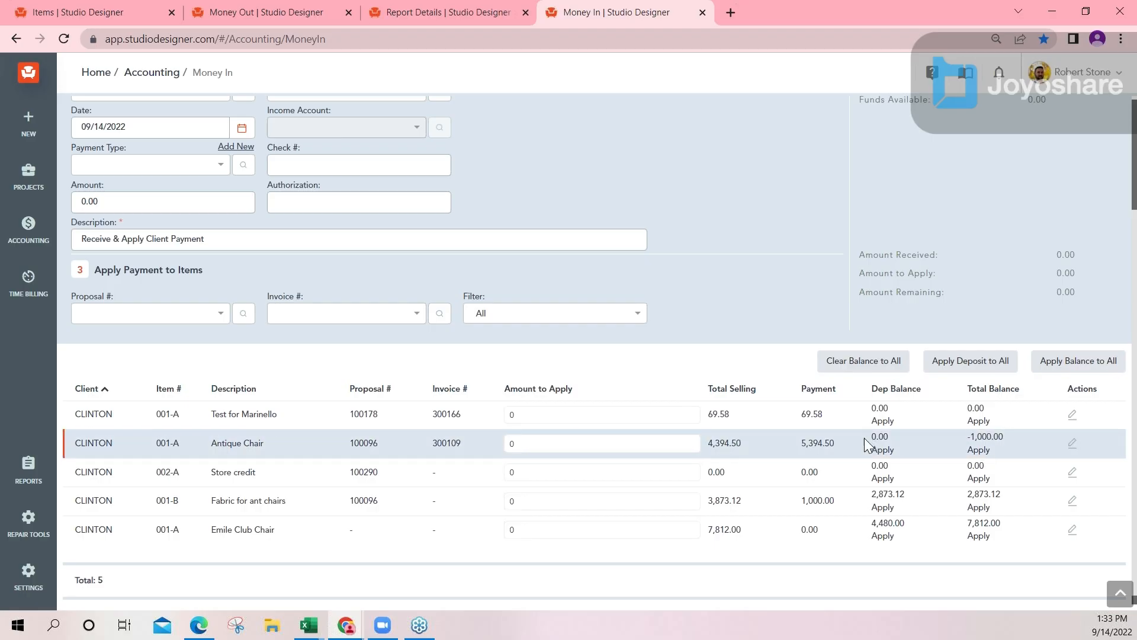
click(979, 451)
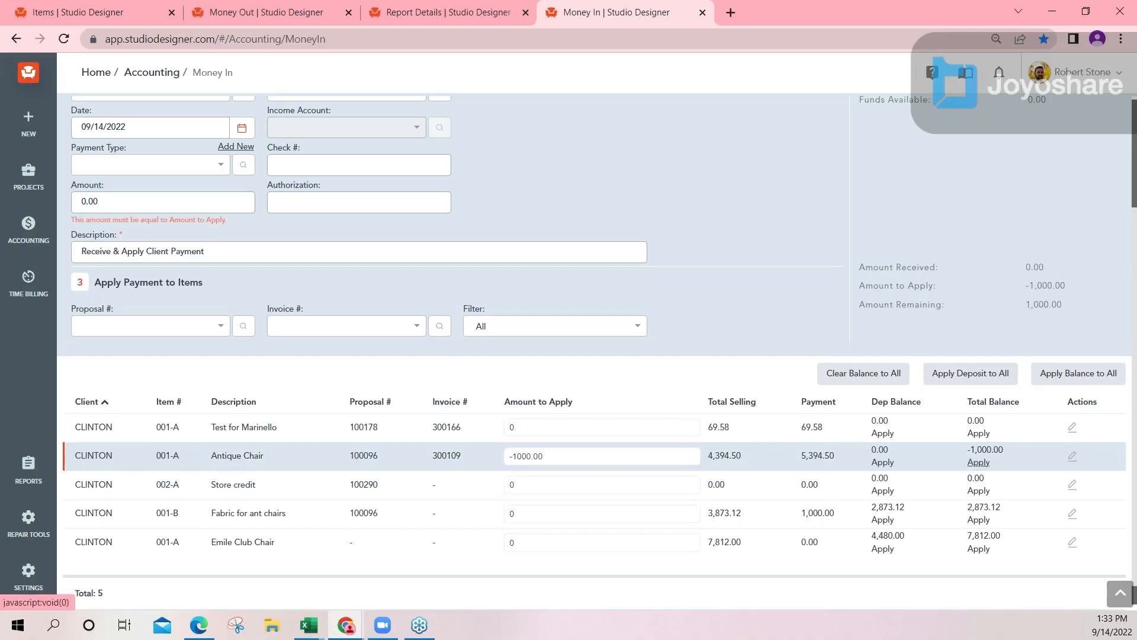
scroll(615, 210, up, 3)
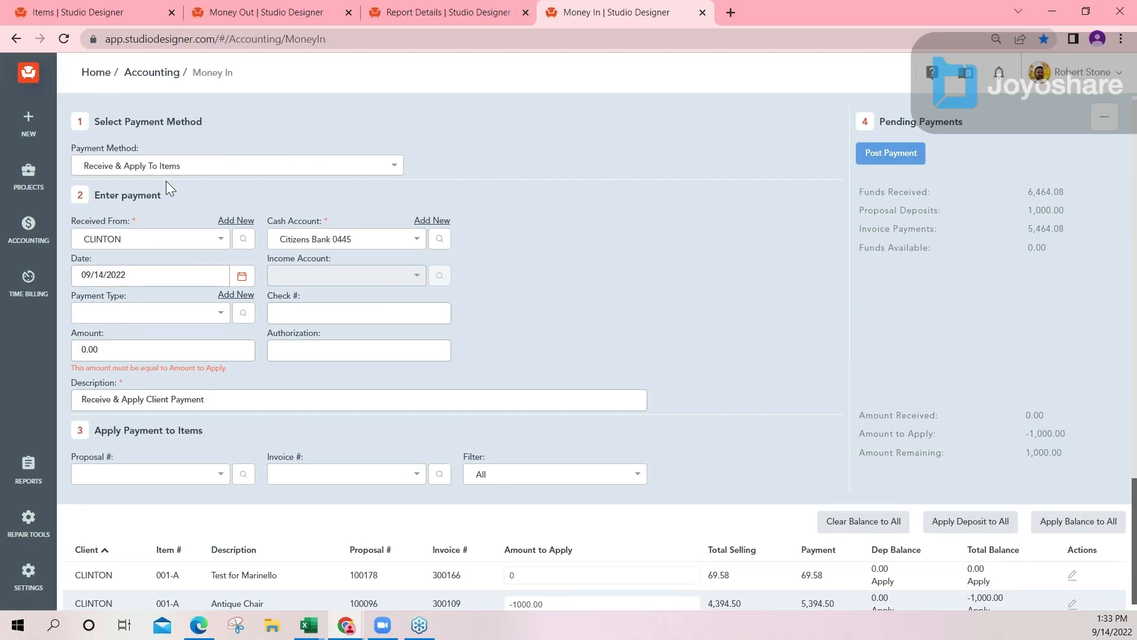
Step: Set the payment method to Apply Payment To Items From Funds Available and enter CDP091422-01 as the check number
click(171, 167)
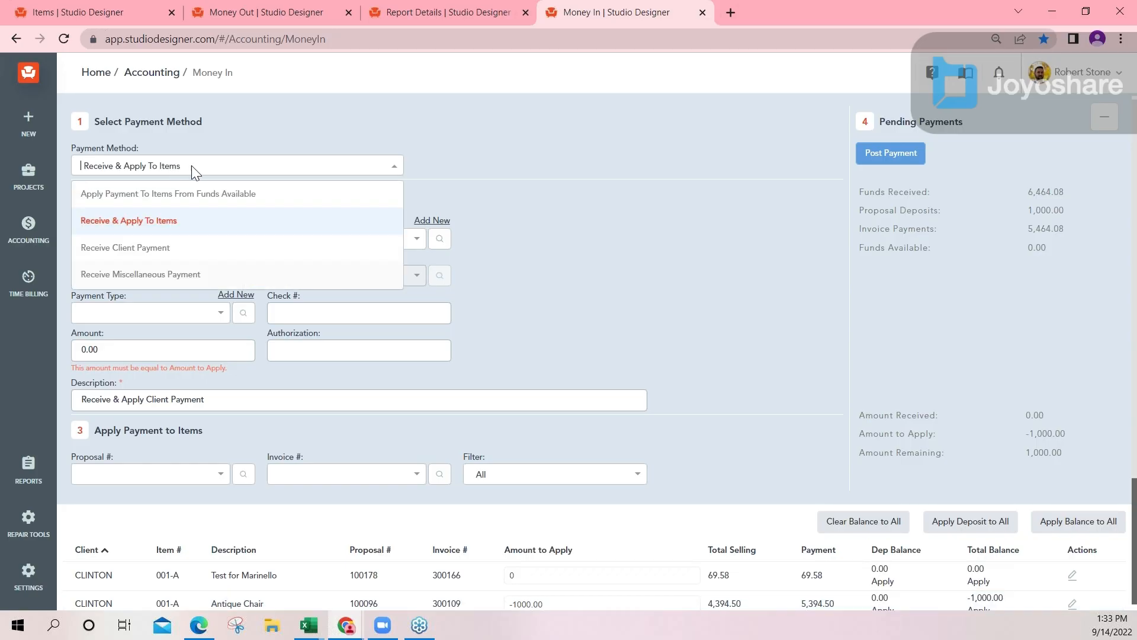
click(171, 194)
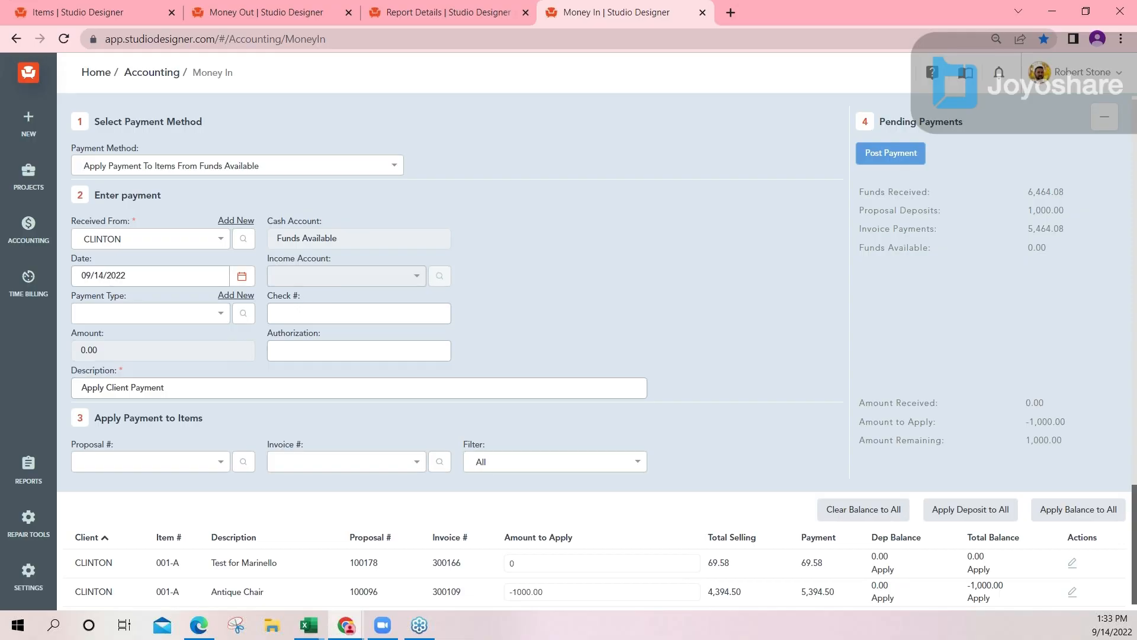
text(CDP091422-01)
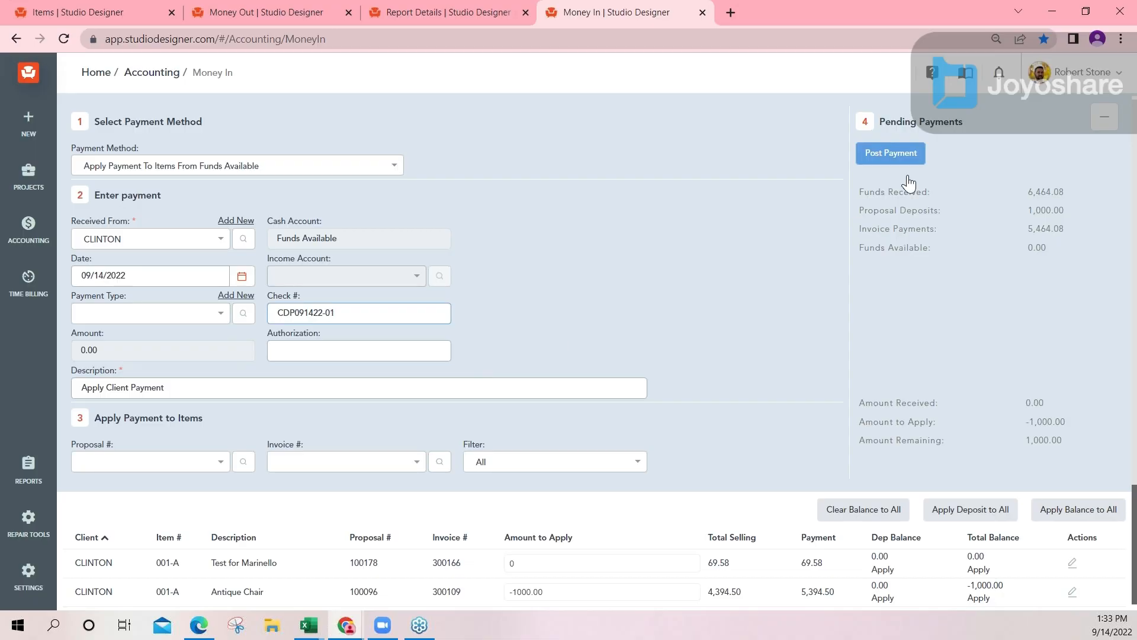
Step: Check the Antique Chair's negative amount to apply, then post the payment and confirm the posting
scroll(830, 305, down, 1)
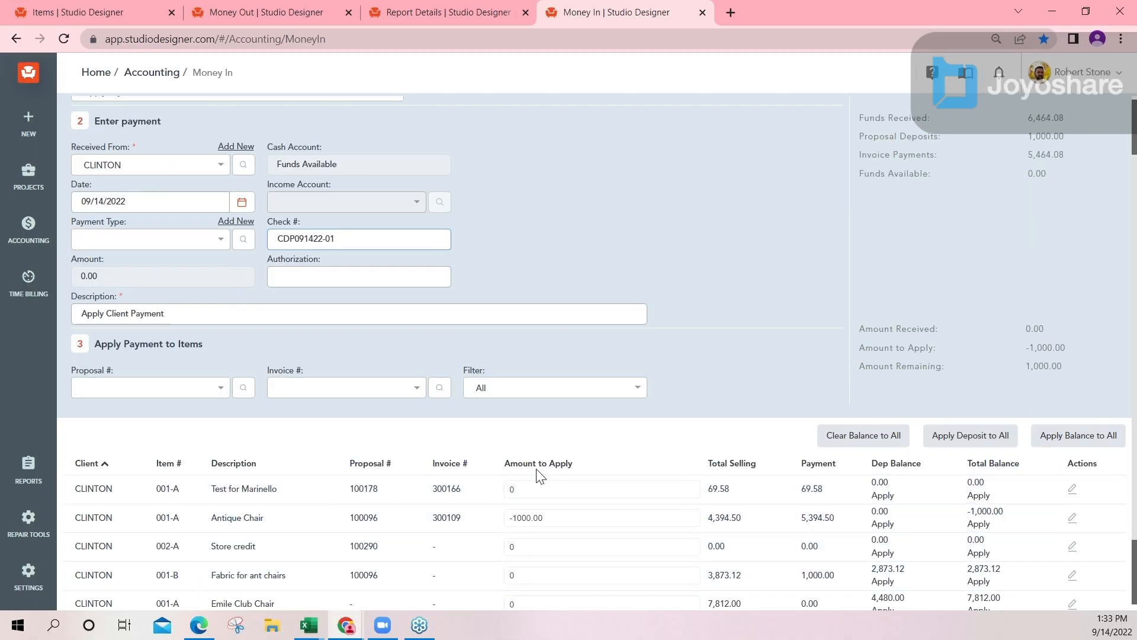
drag(581, 464, 513, 471)
click(537, 469)
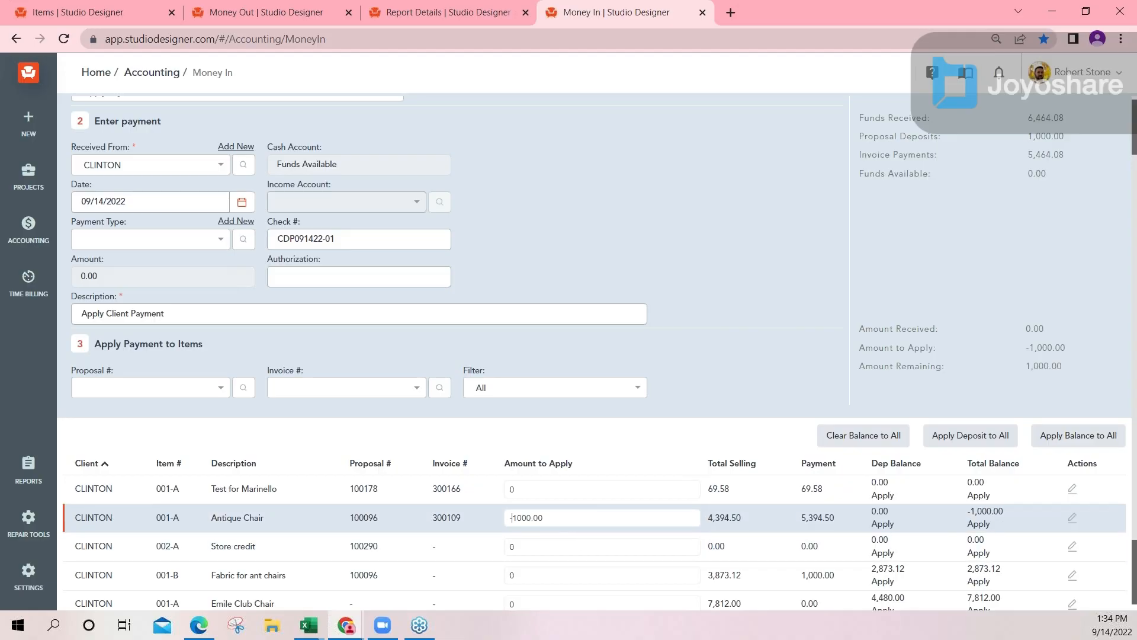
scroll(684, 302, up, 1)
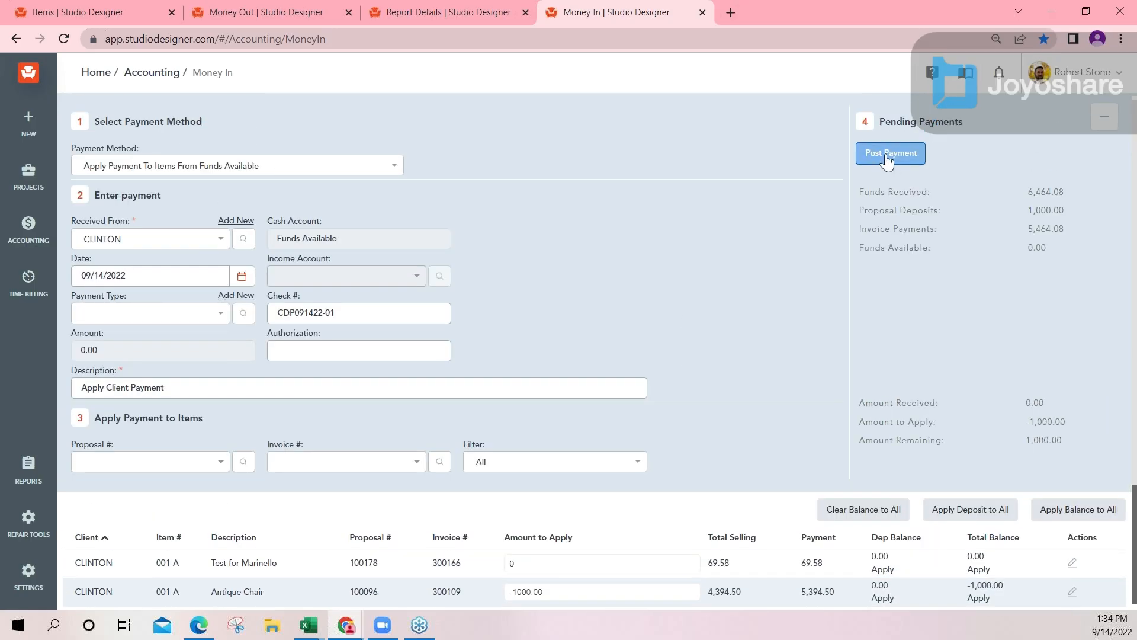
click(889, 156)
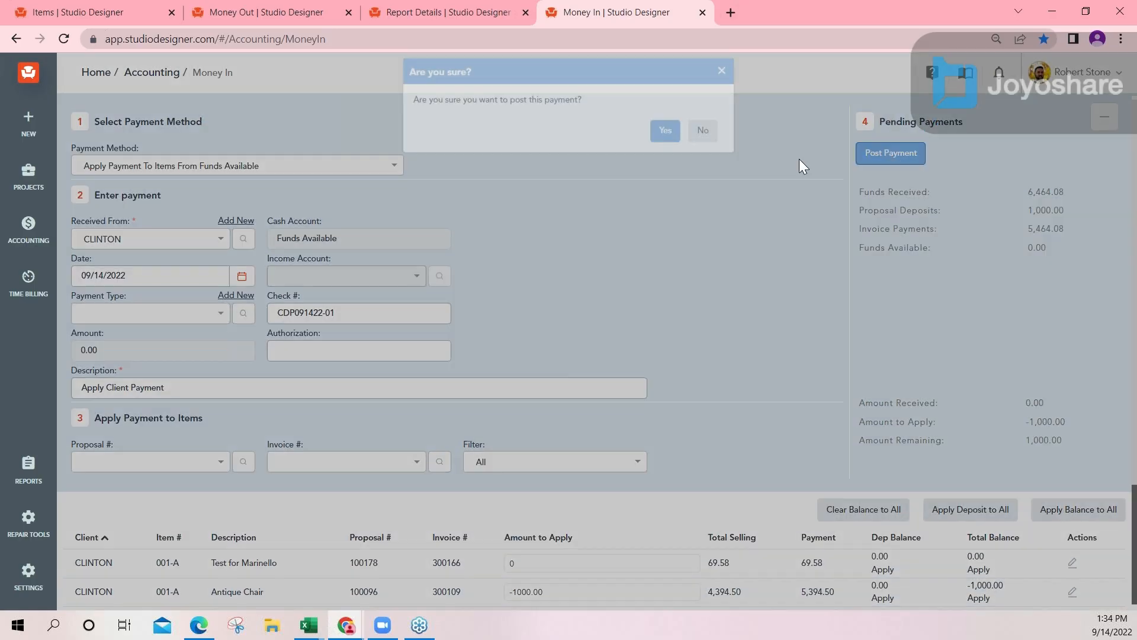
click(666, 147)
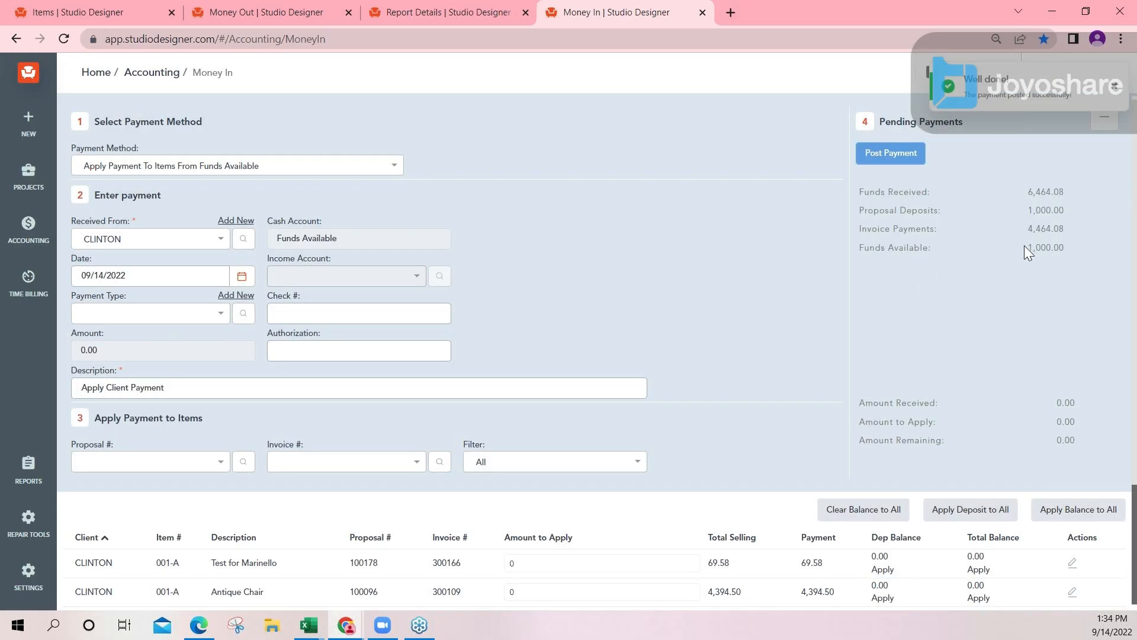
Step: Review the item payments and balances and the client's funds available after the posting
scroll(795, 358, down, 3)
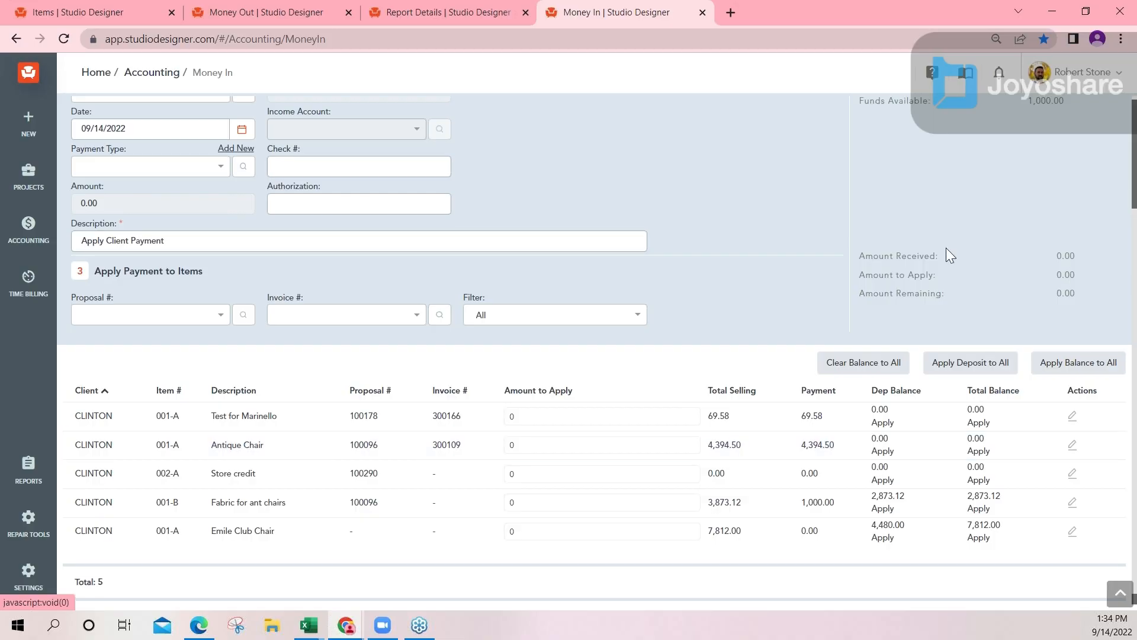
scroll(1072, 273, up, 3)
drag(1065, 248, 1018, 246)
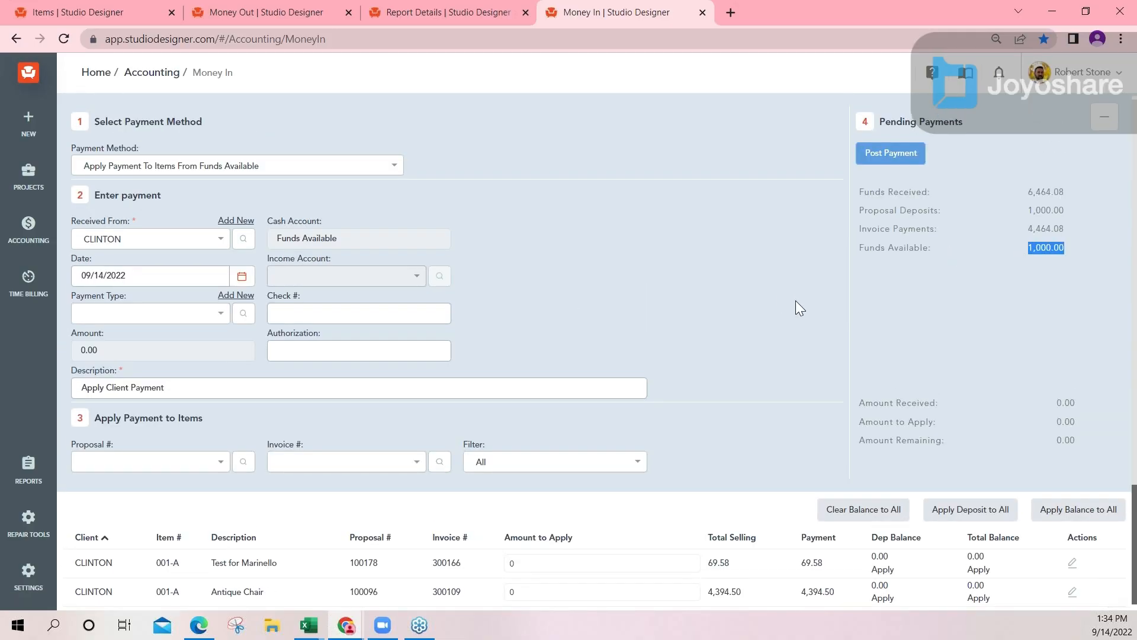
Step: Set the amount to apply for the Fabric for ant chairs item to 1000
scroll(785, 302, down, 1)
scroll(975, 385, down, 1)
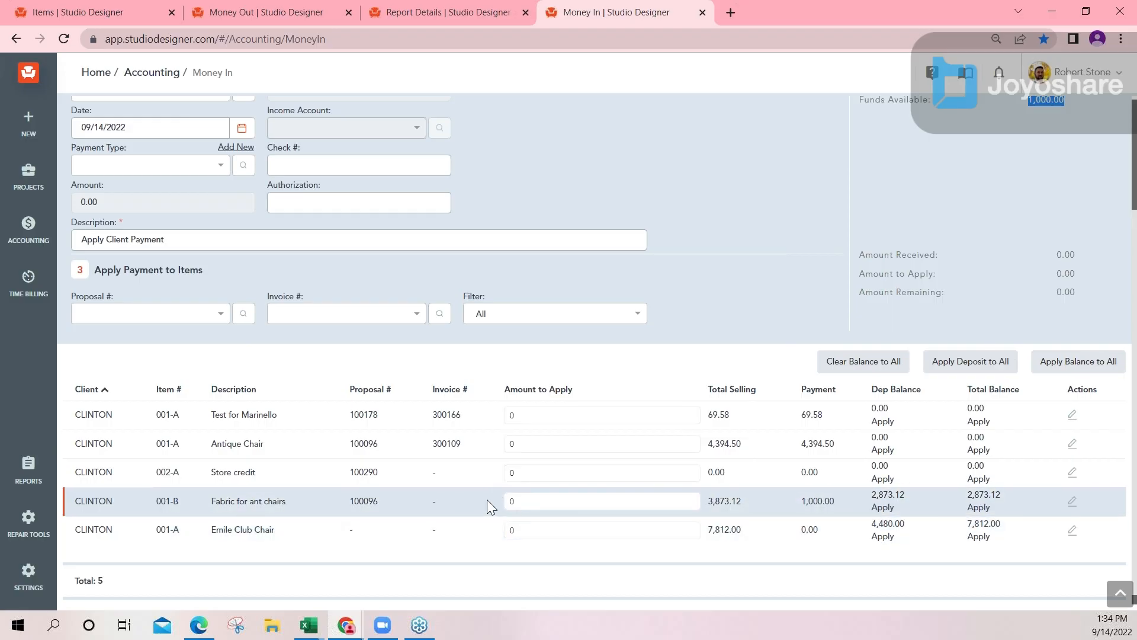
click(508, 501)
key(BackSpace)
text(1000)
scroll(475, 493, up, 1)
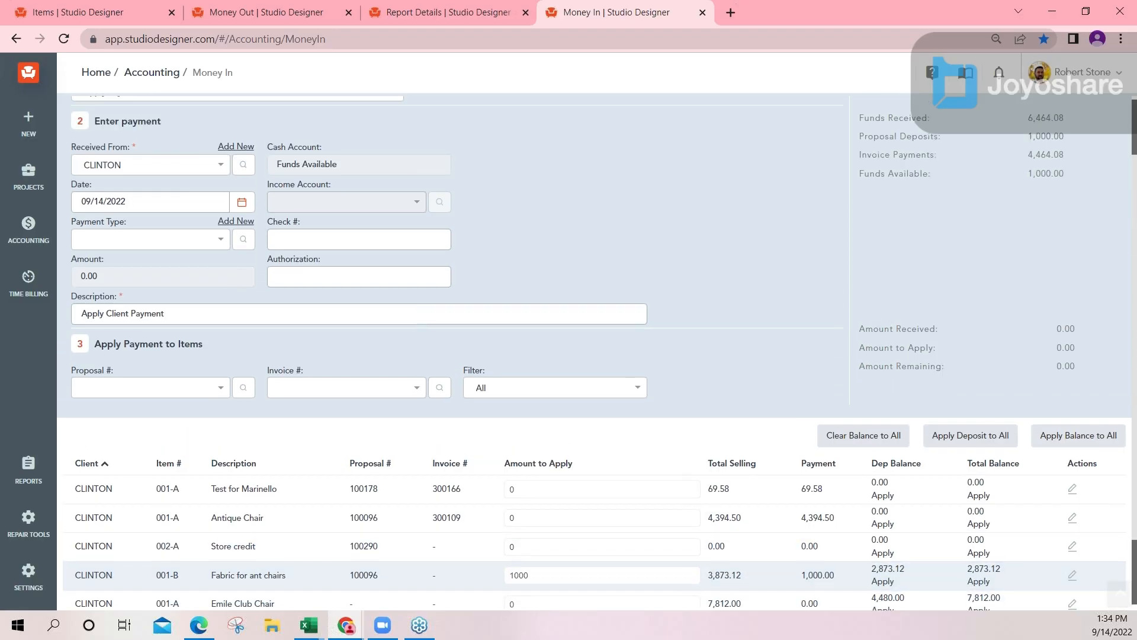
Step: Enter CDP091422-02 as the check number, then post the payment from available funds and confirm the posting
click(332, 240)
text(CDP)
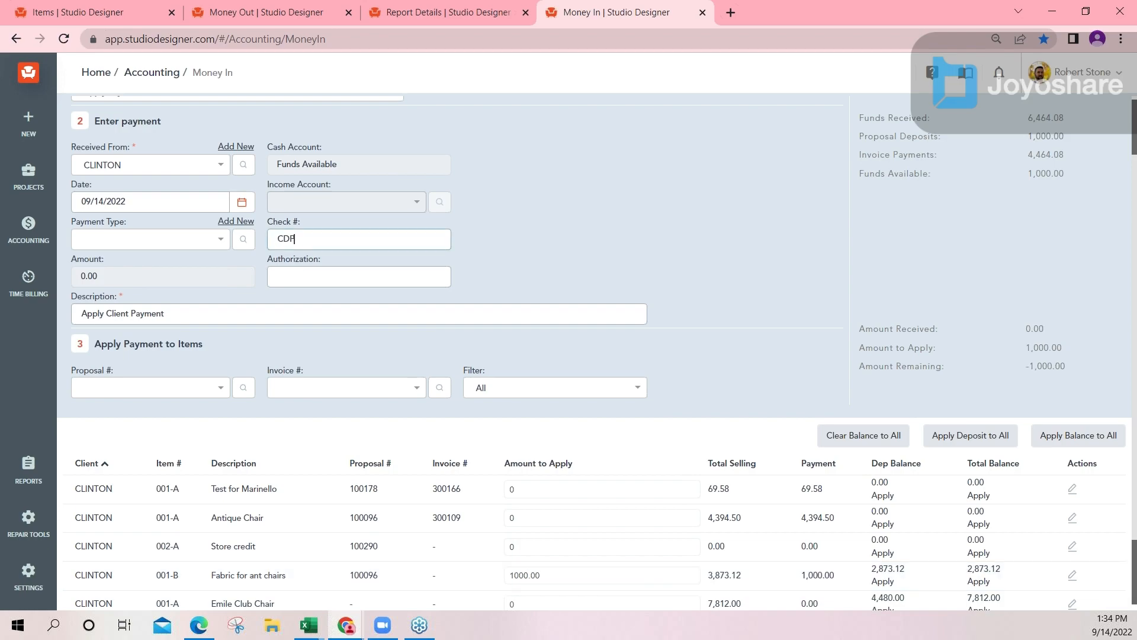
text(091422-02)
scroll(640, 154, up, 1)
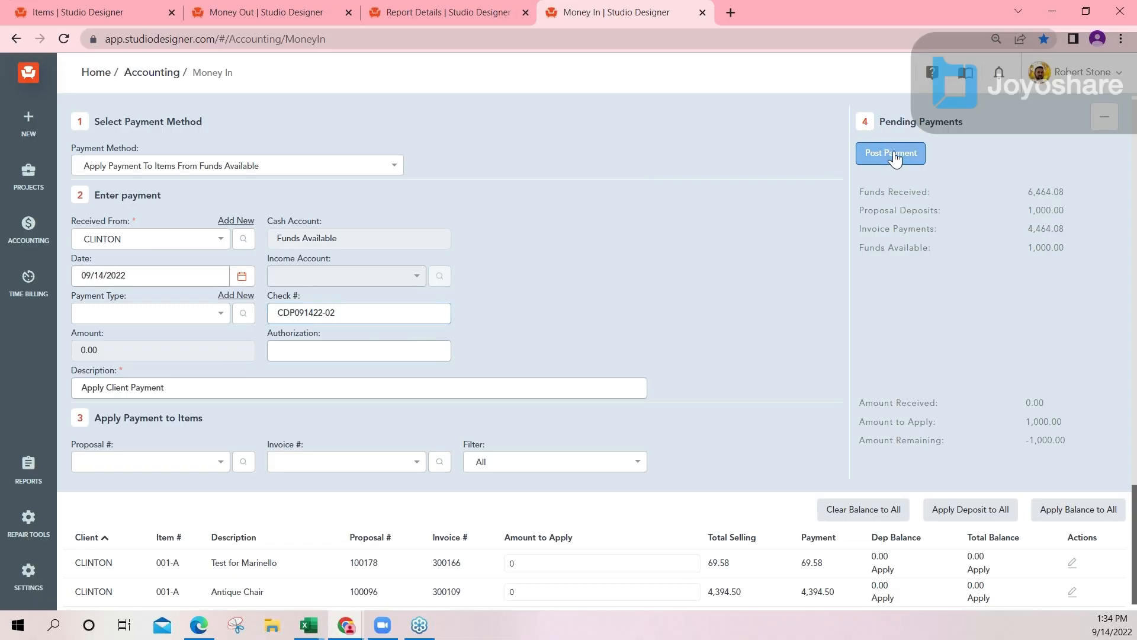
click(894, 152)
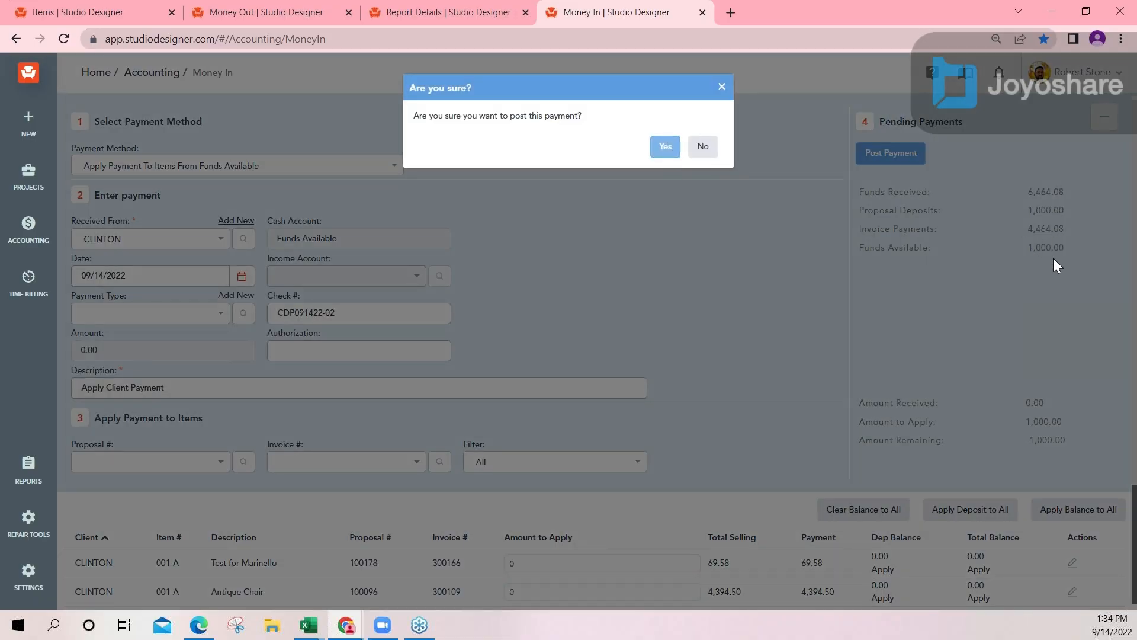
click(666, 148)
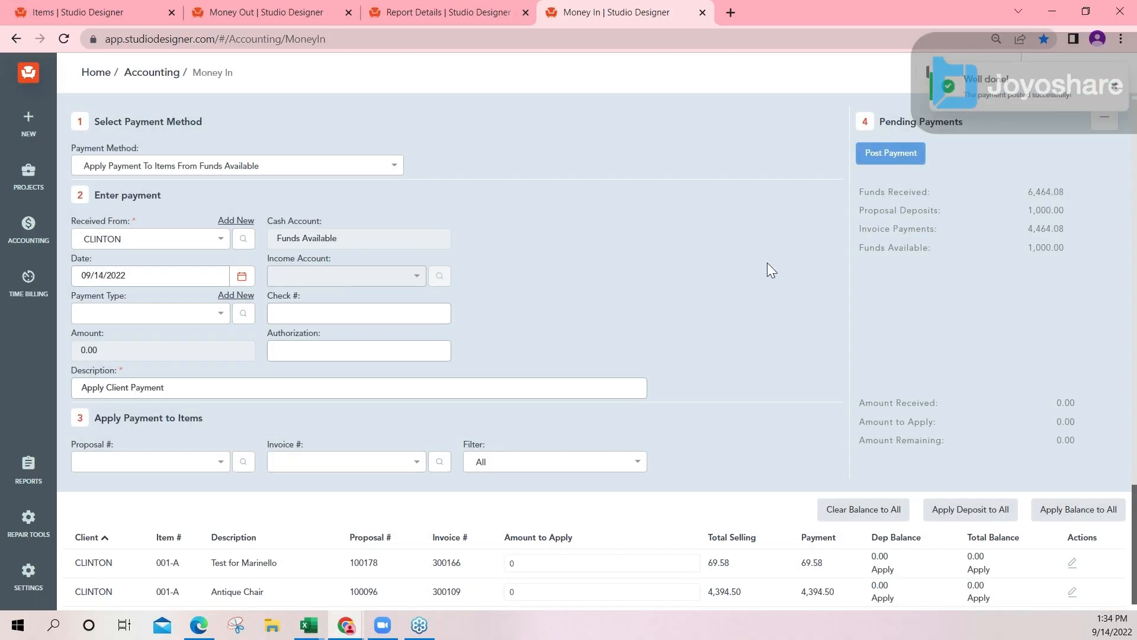
Step: Reload the Money In page and select the client again to check the updated funds and item balances
click(64, 39)
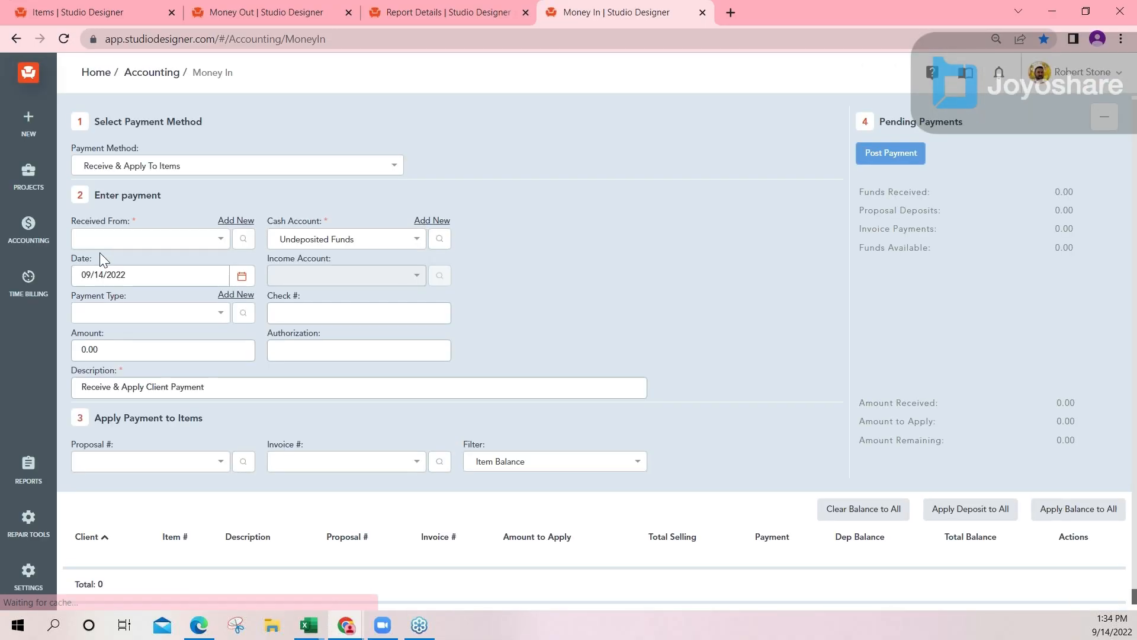
click(108, 234)
text(clint)
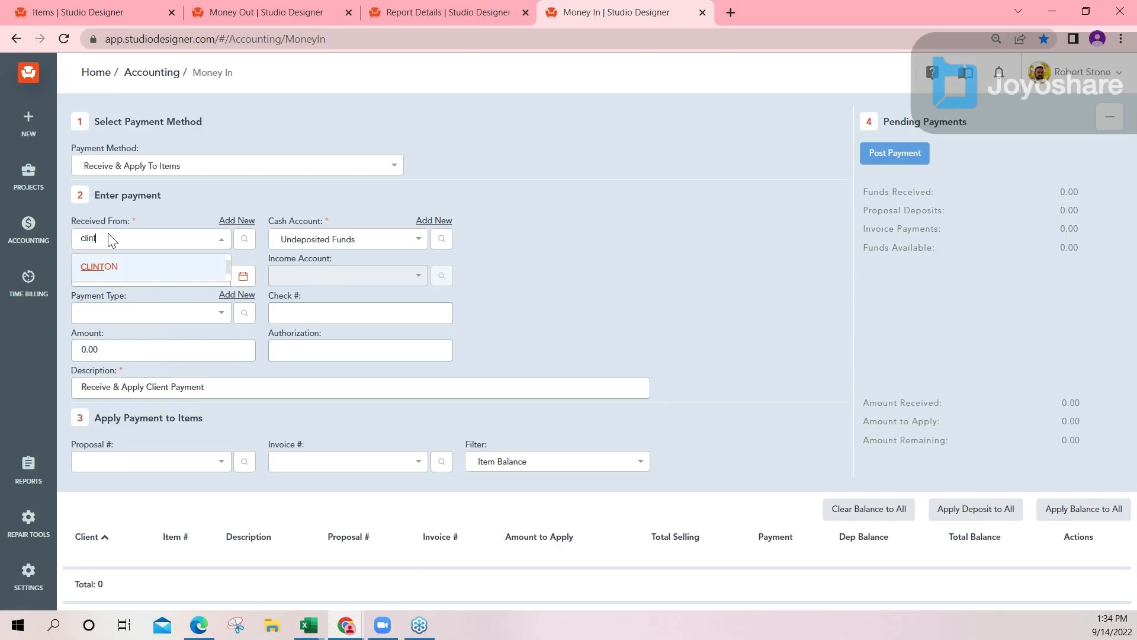
click(92, 271)
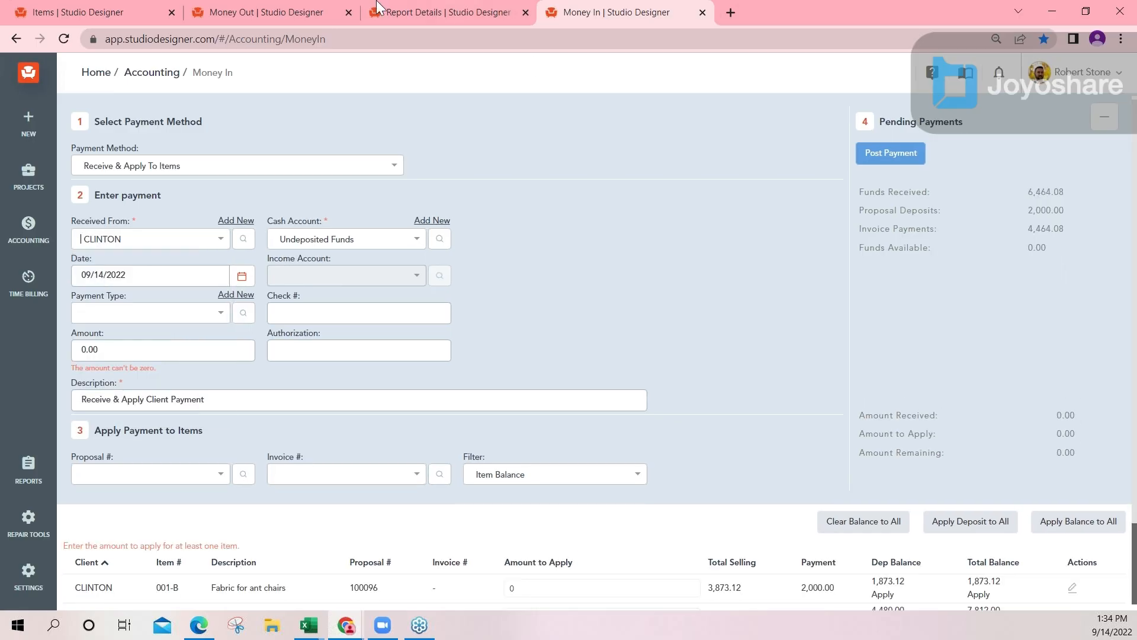
Step: Go back to the report list and search it for "payment appl"
click(442, 18)
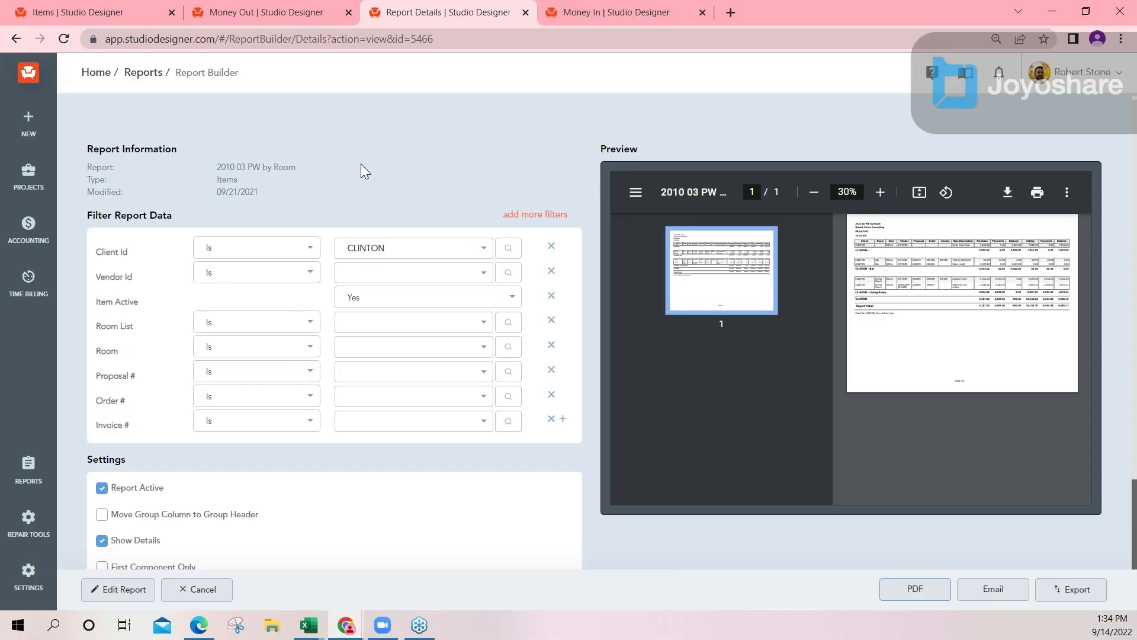
click(143, 72)
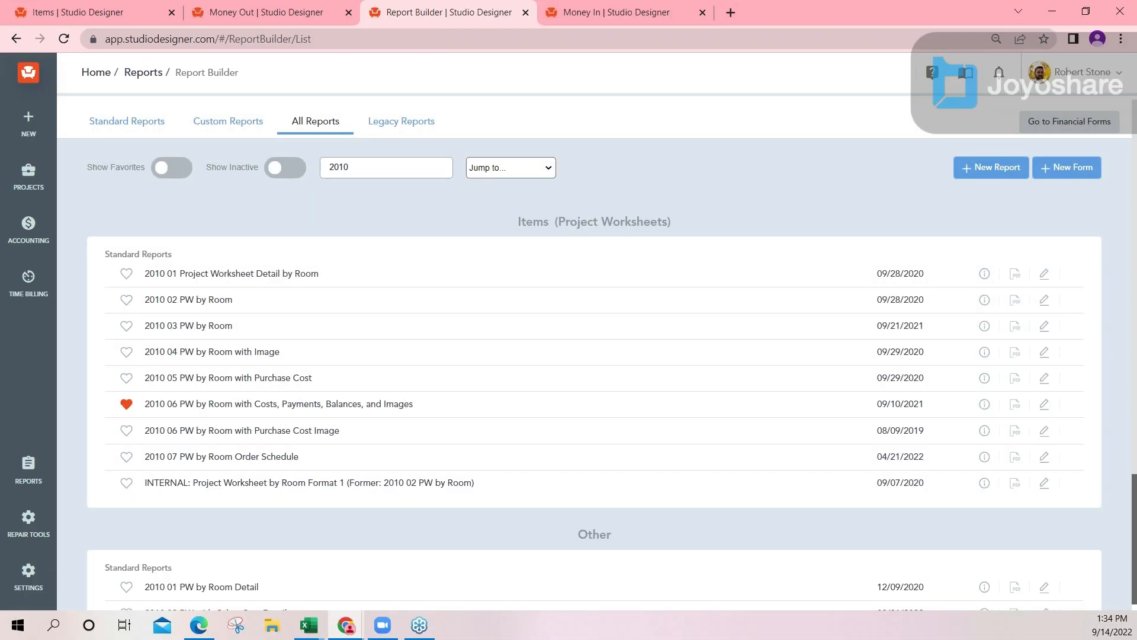
double_click(338, 167)
text(payme)
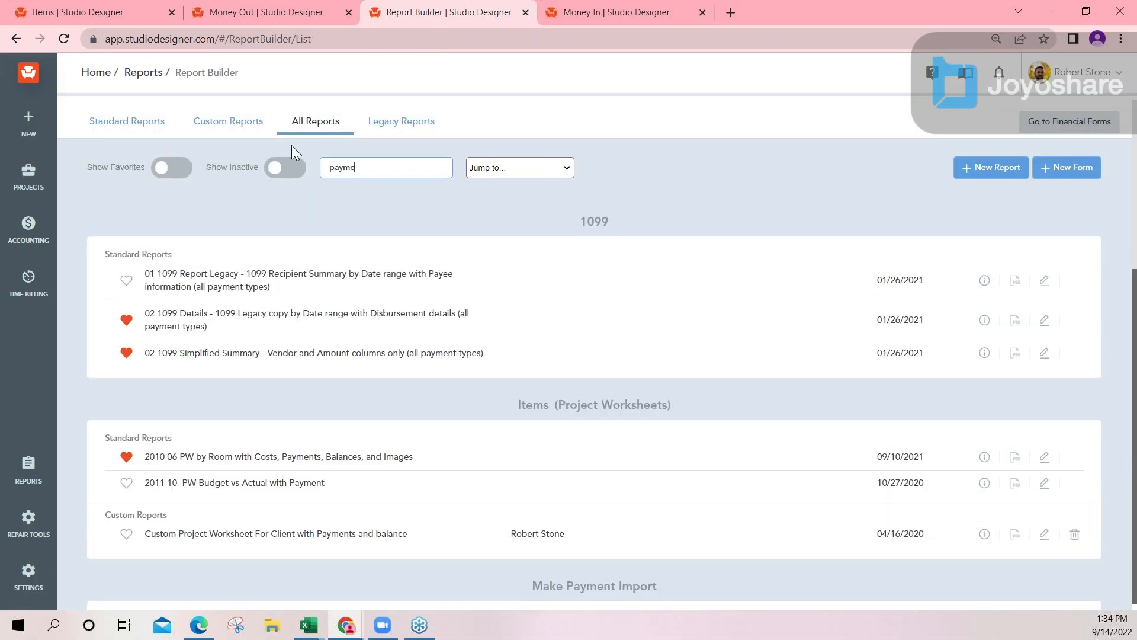
text(nt appl)
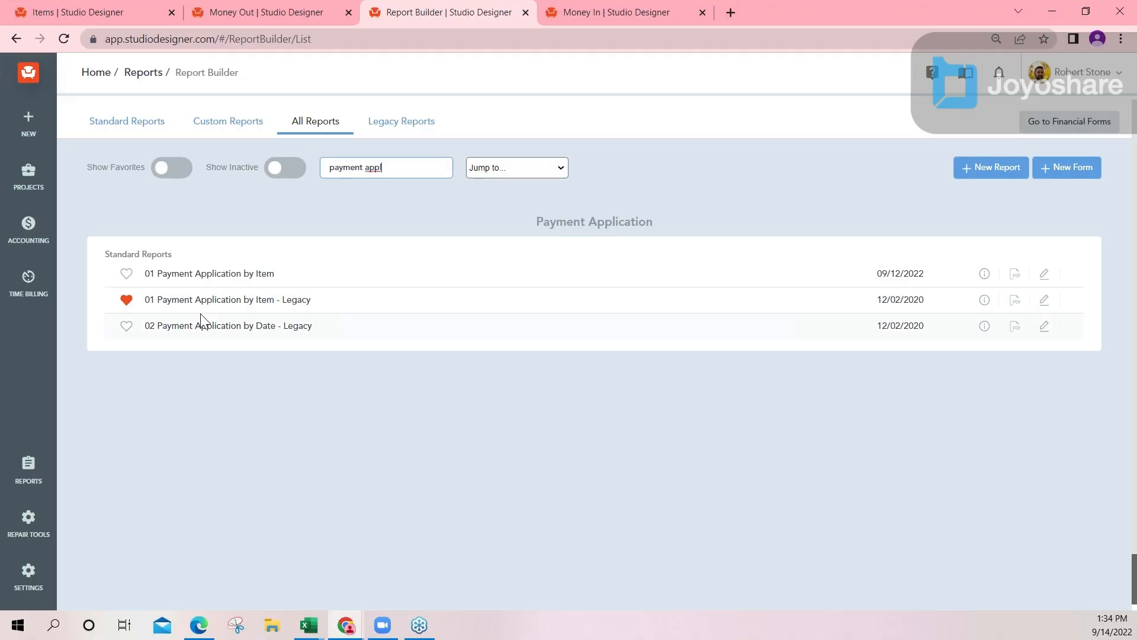
Step: Open the 02 Payment Application by Date - Legacy report, filter it by the same client, and generate its PDF
click(233, 327)
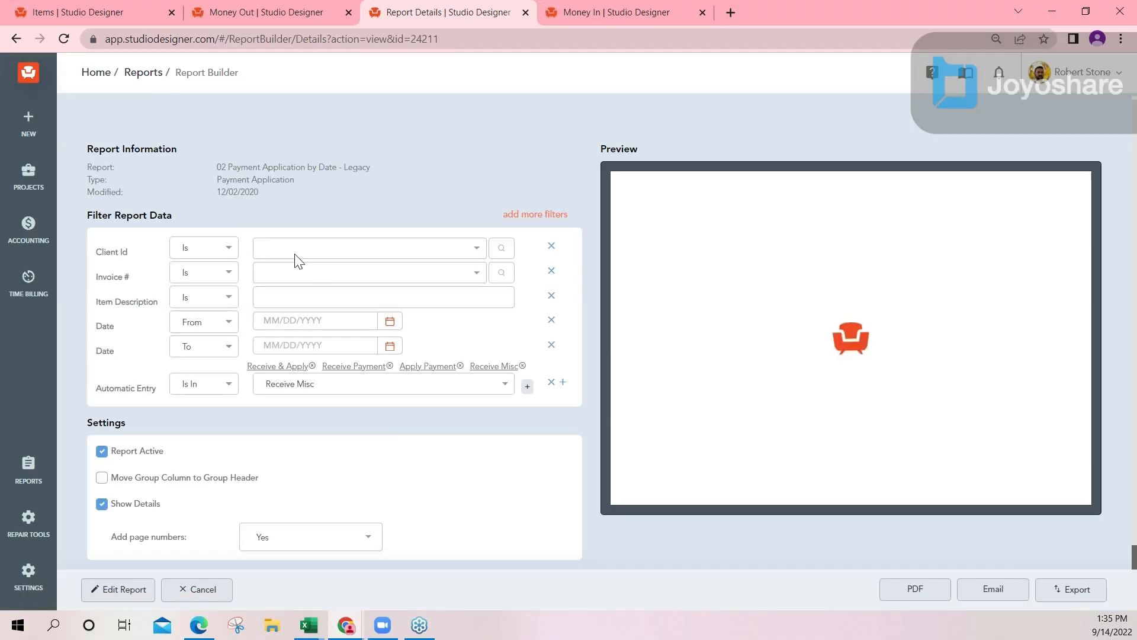
click(297, 251)
text(clinto)
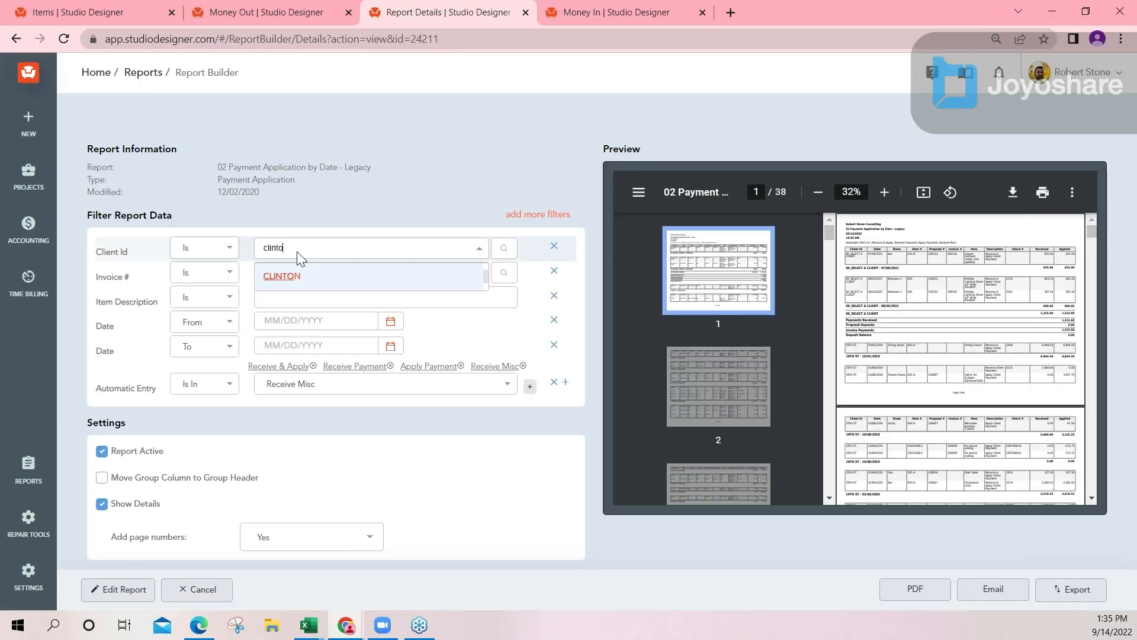
click(287, 276)
click(916, 589)
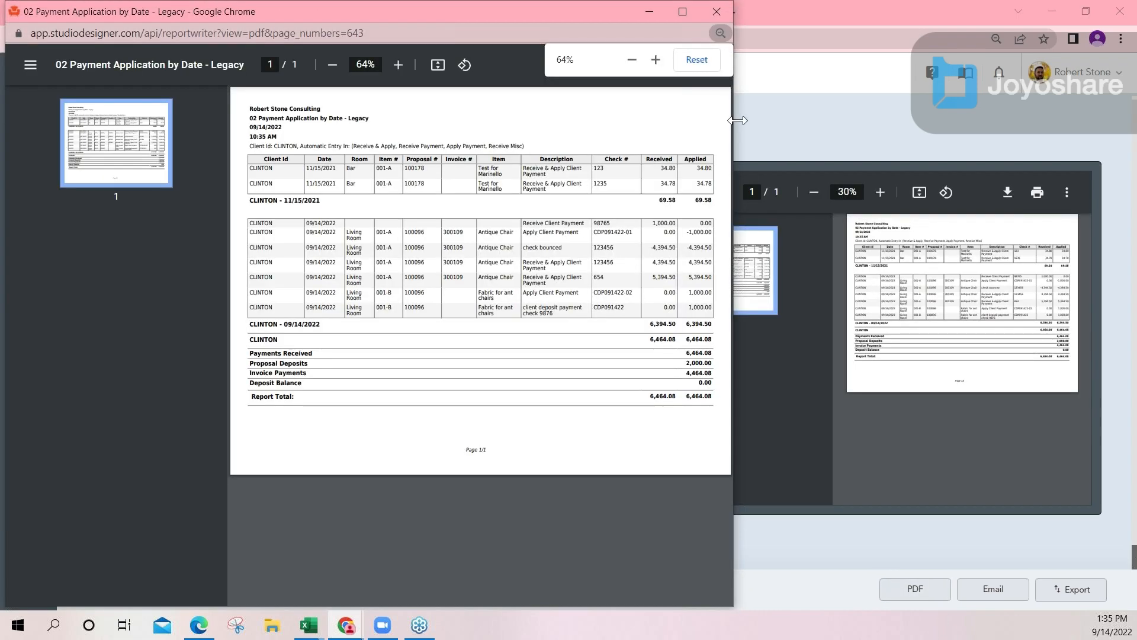
Step: Enlarge the PDF report to examine the received and applied amounts of the client's payments, then close it
drag(735, 119, 953, 119)
click(509, 64)
click(509, 64)
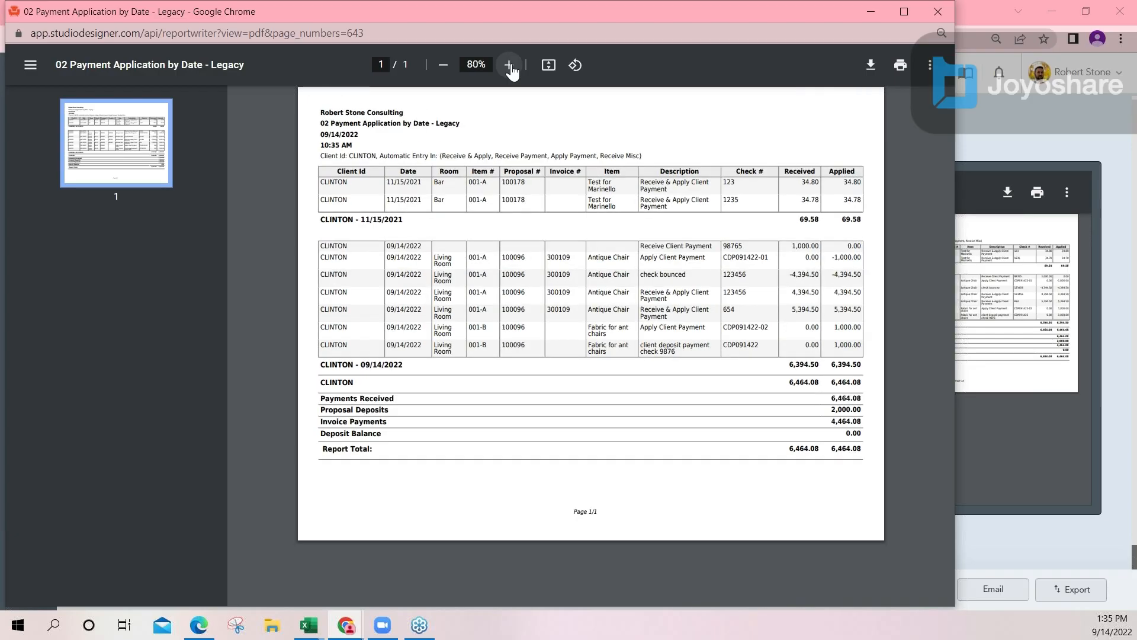
click(509, 64)
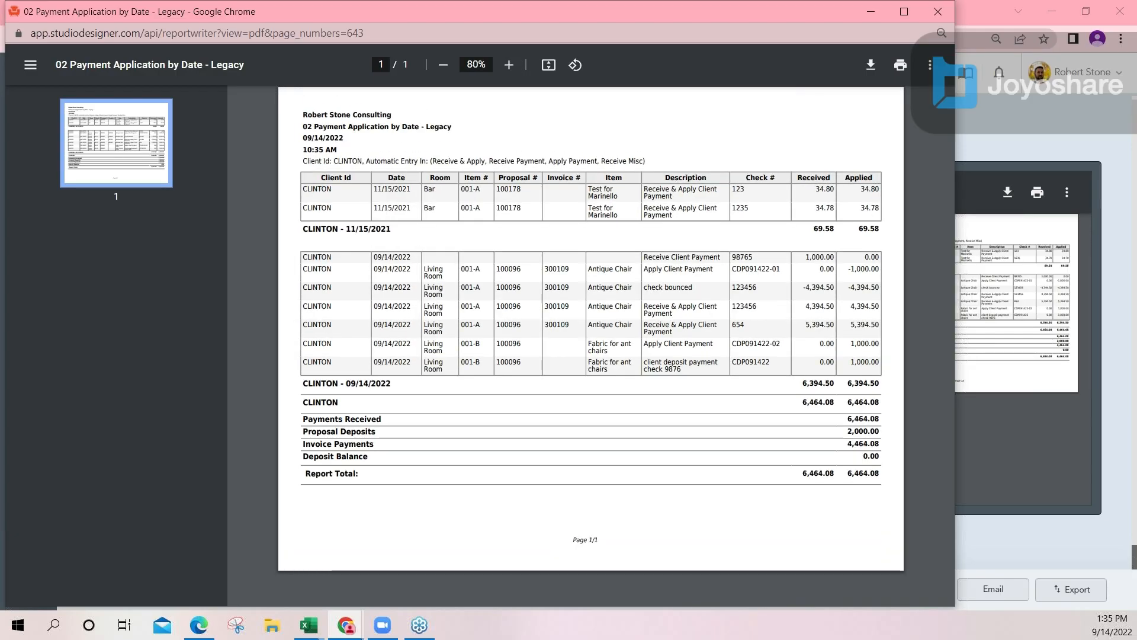
drag(806, 306, 836, 288)
drag(806, 325, 853, 325)
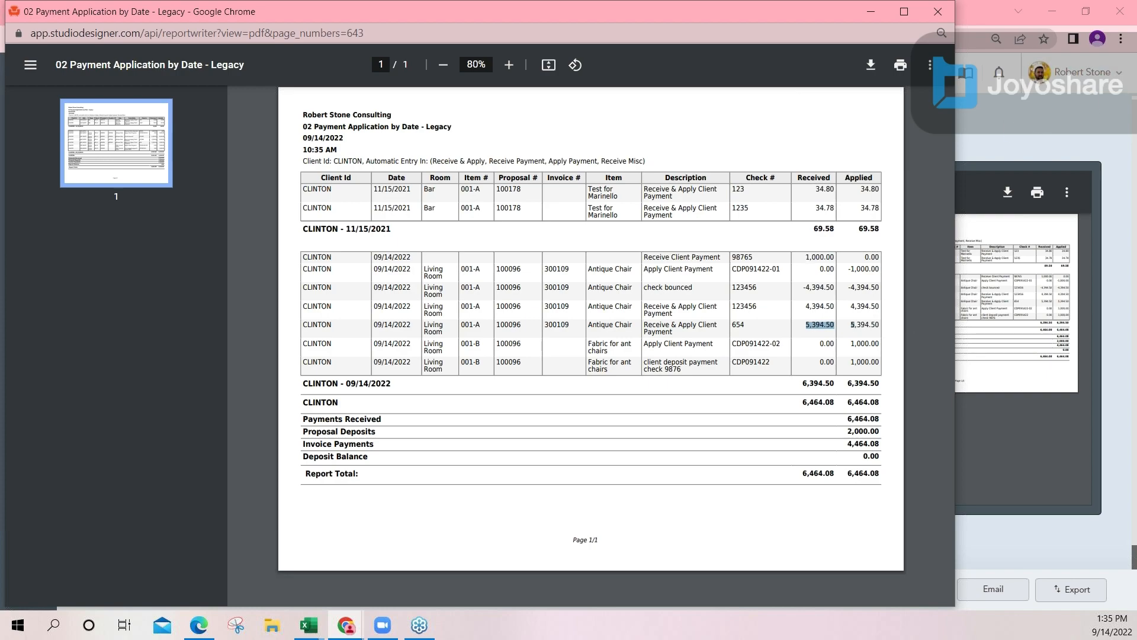
click(937, 11)
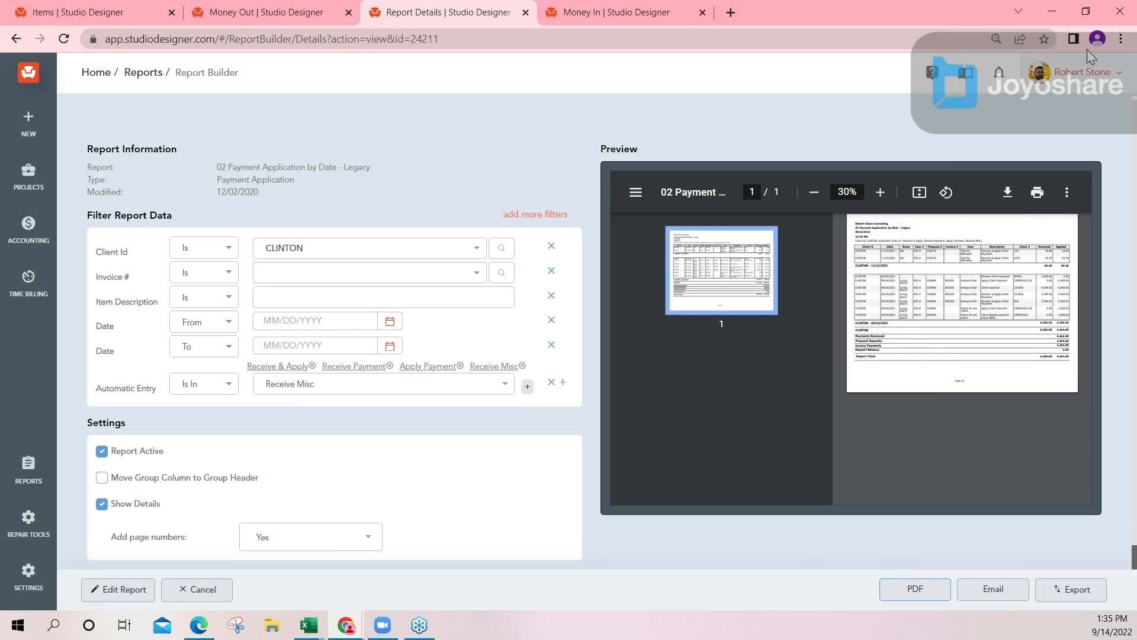
Step: Return to the Money In page to review the client's funds and item balances, and list the available cash accounts
click(595, 10)
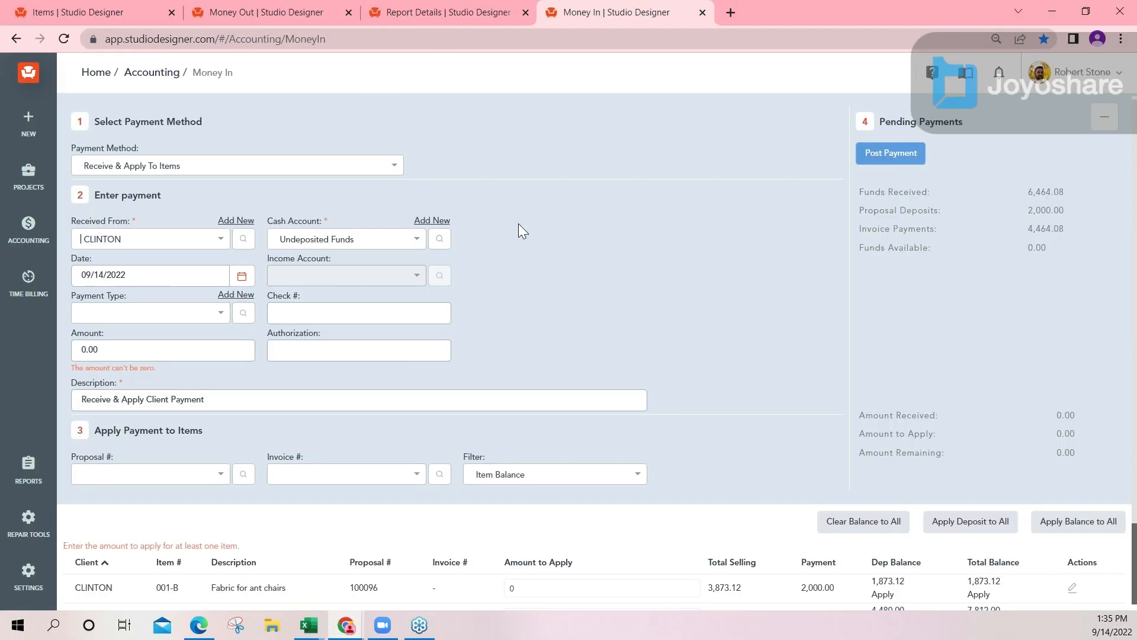
scroll(525, 248, down, 2)
scroll(574, 218, up, 2)
click(417, 238)
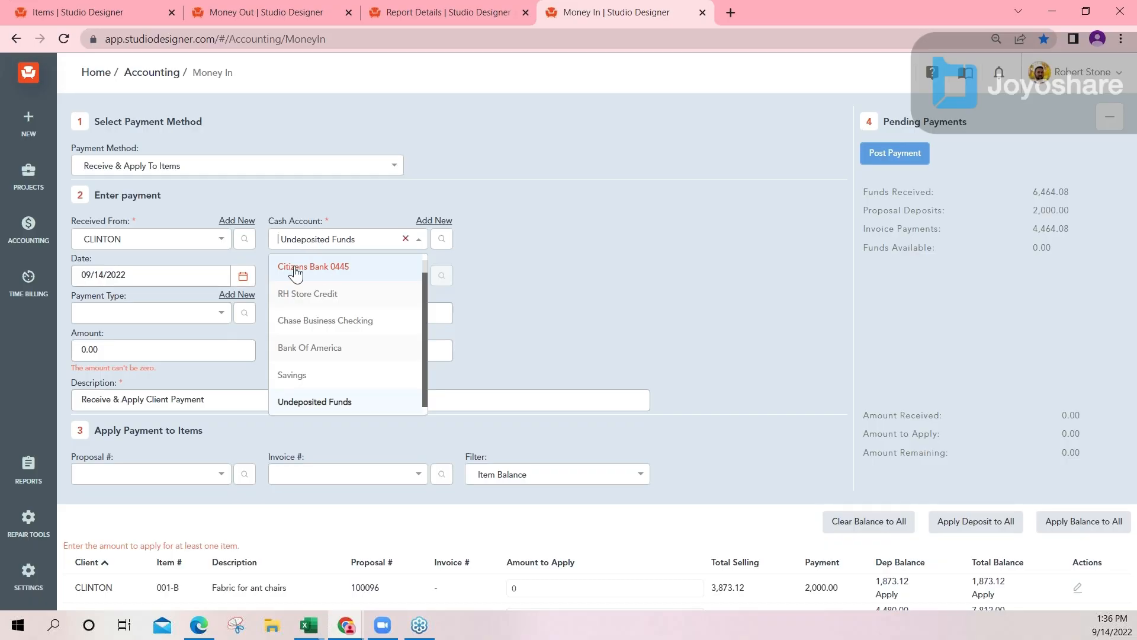
Step: Open the Chart of Accounts settings and review the asset and liability accounts with their codes
click(447, 13)
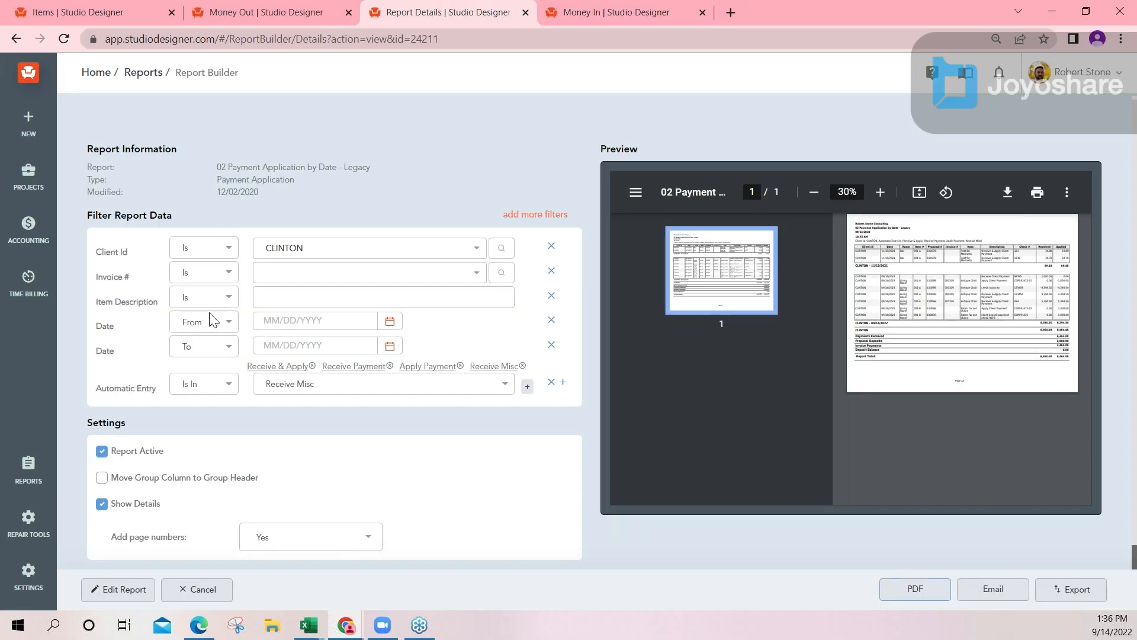
click(29, 576)
scroll(127, 313, down, 5)
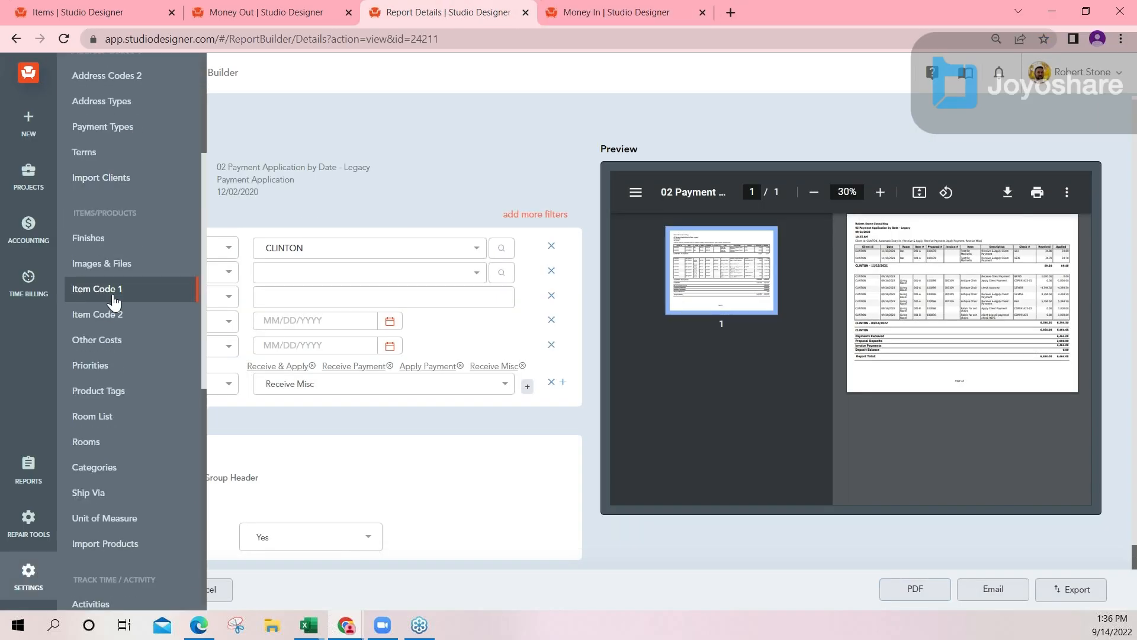
scroll(128, 331, down, 2)
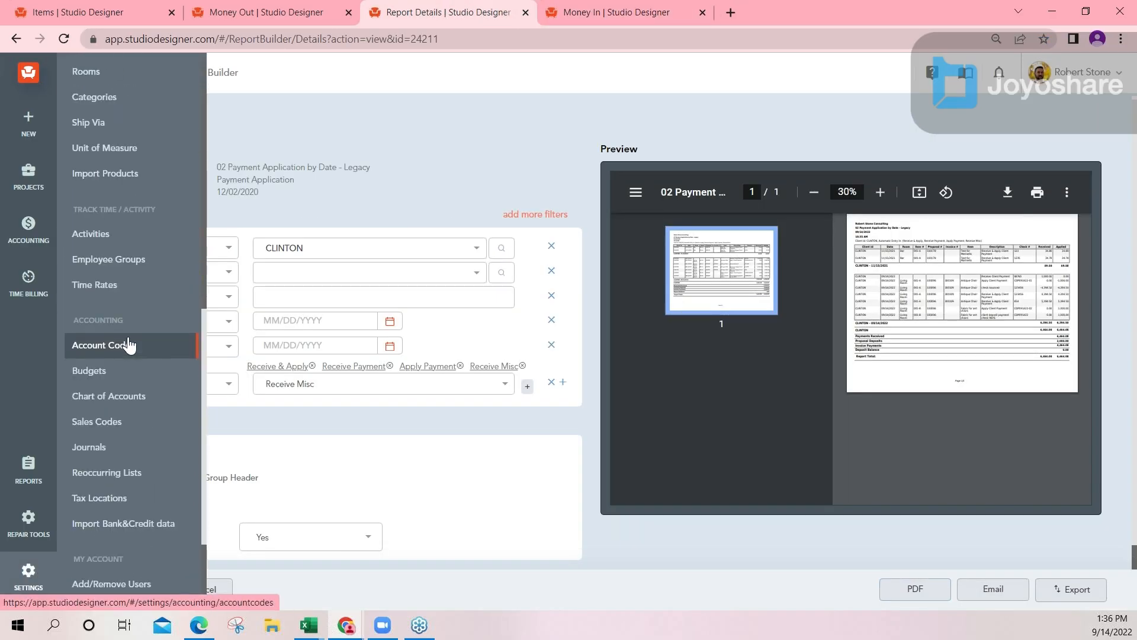
click(113, 395)
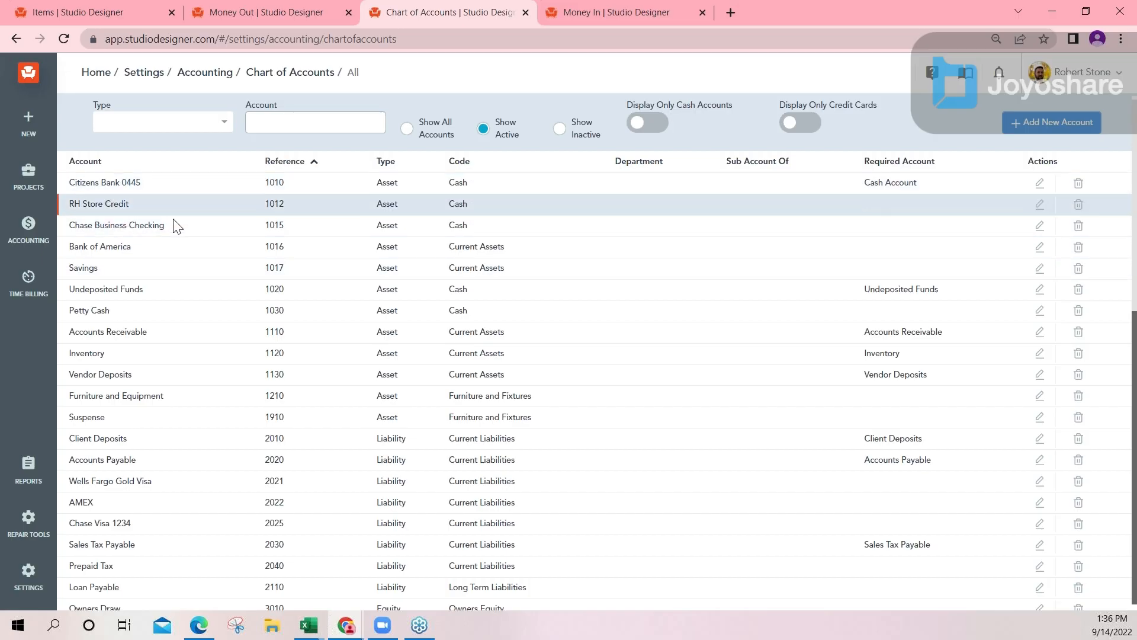
scroll(172, 418, down, 2)
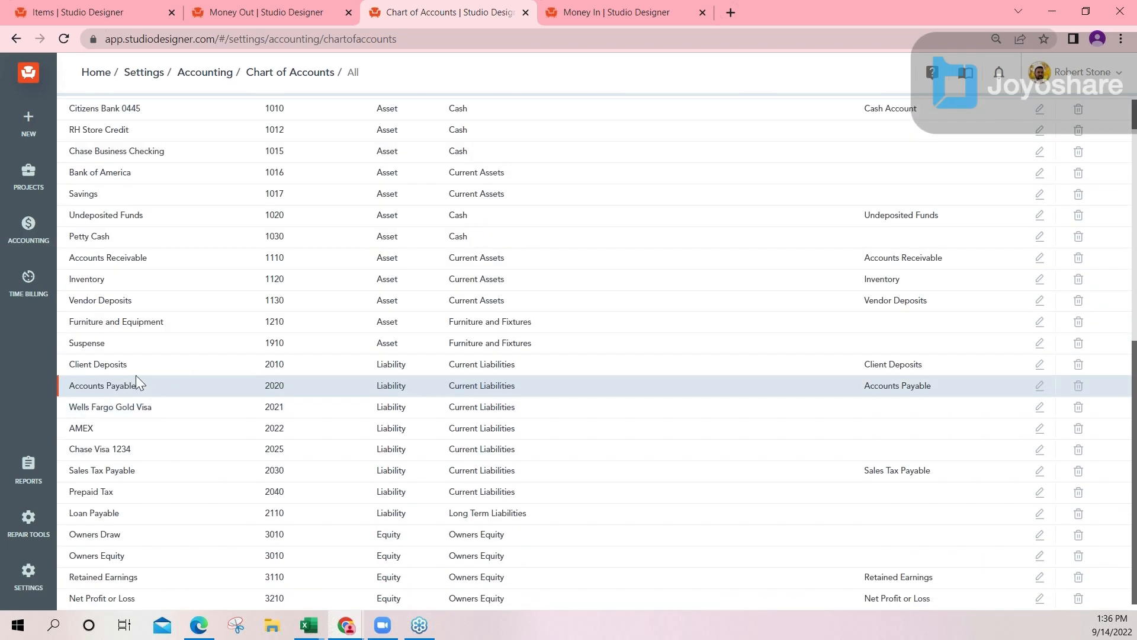
scroll(127, 428, up, 2)
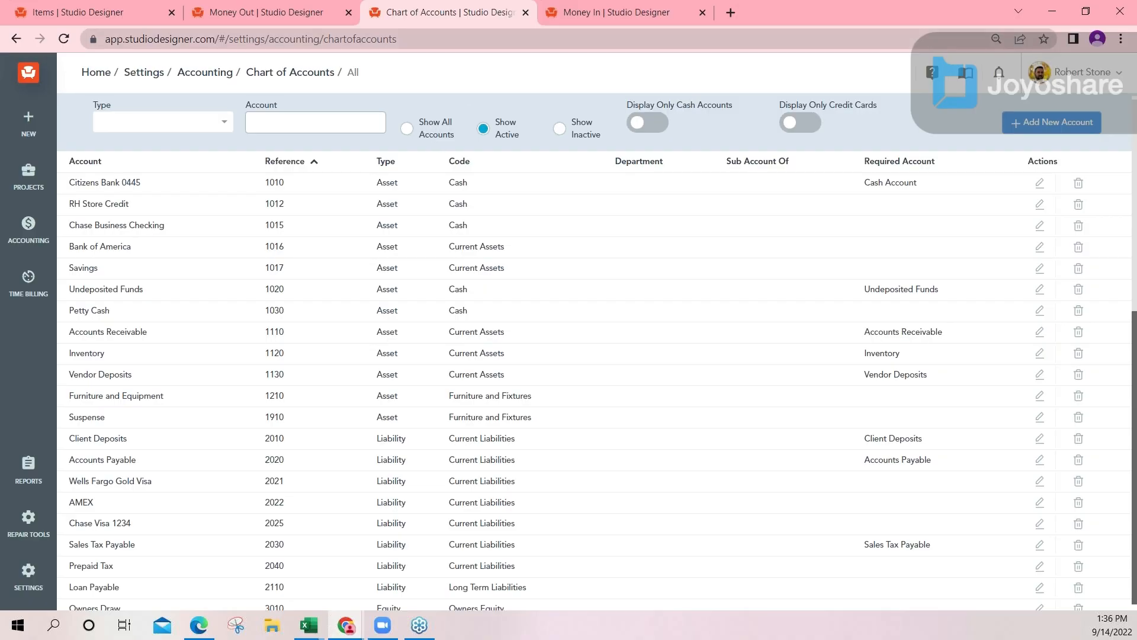
Step: Check the Cash Account field on Money In, visit the Reconciliation page, and return to Money In
click(595, 12)
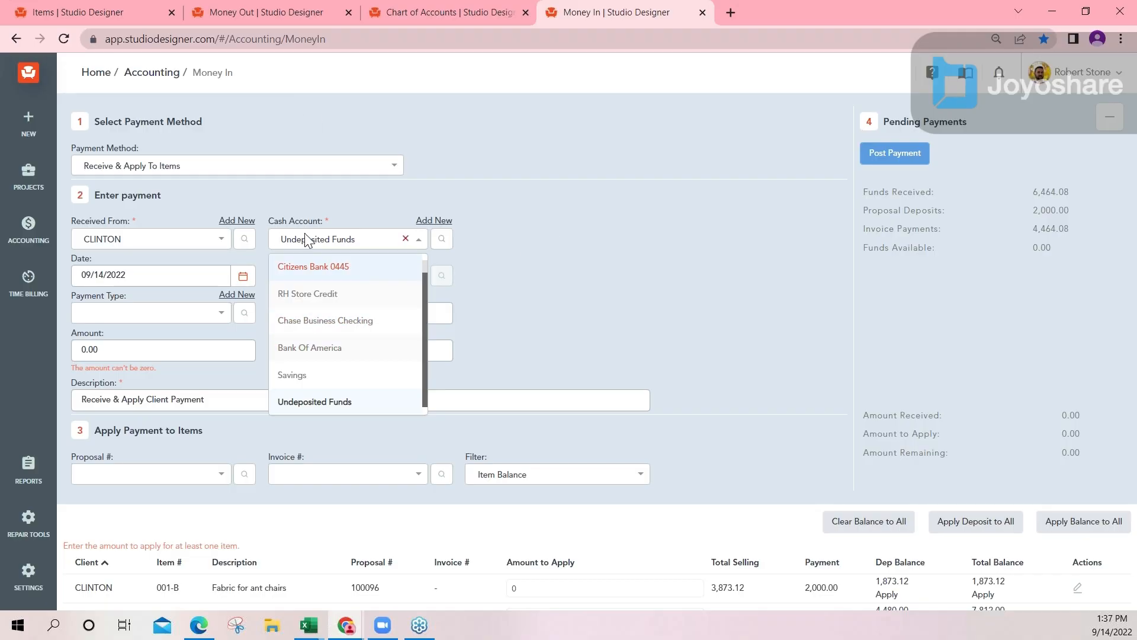
drag(337, 219, 260, 218)
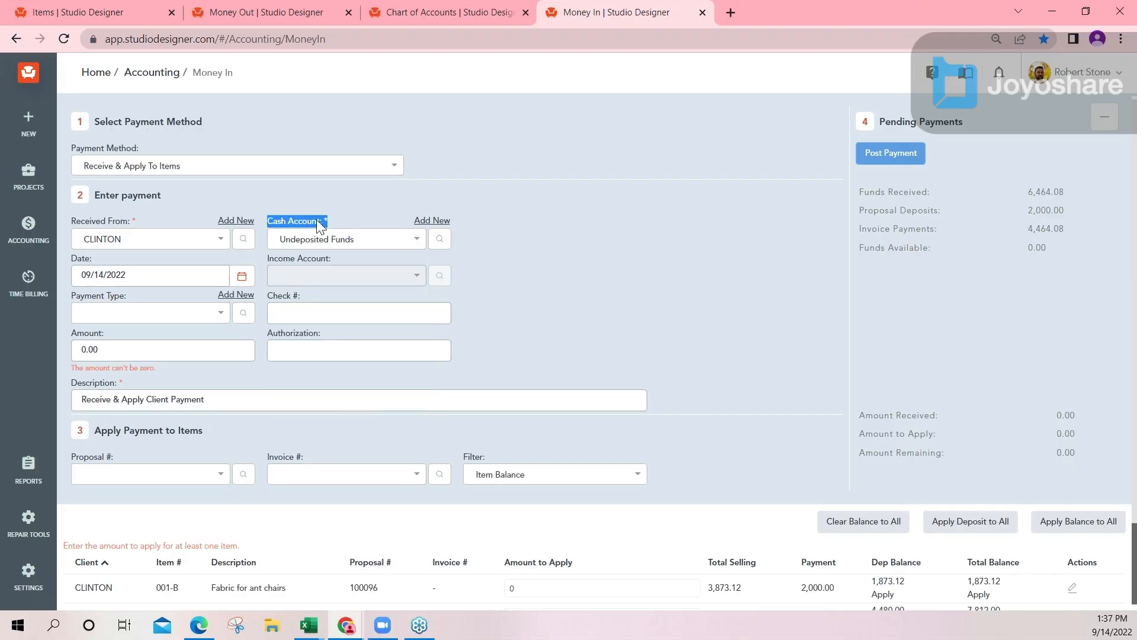
click(24, 237)
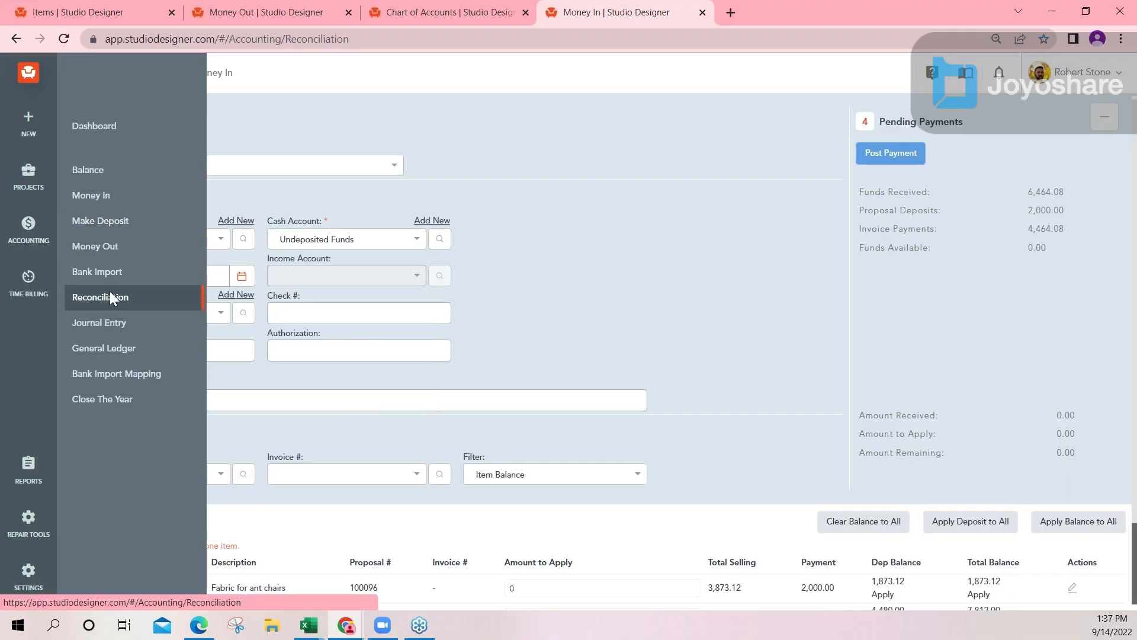
click(110, 297)
click(29, 231)
click(90, 195)
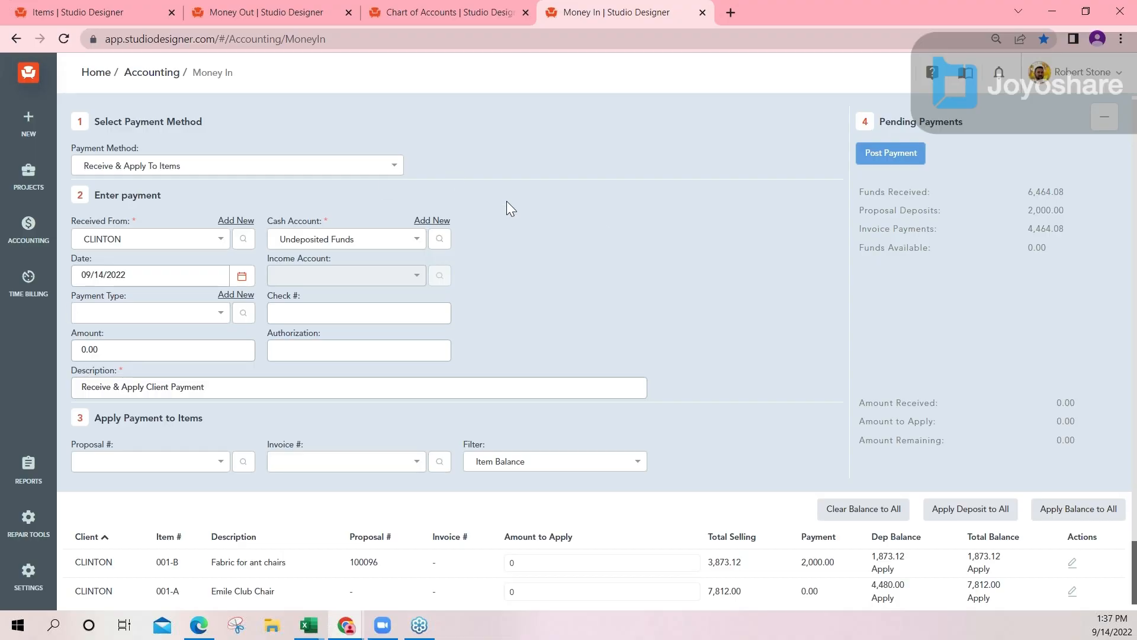
Step: Search the client's items for -5000 and open the payment form of the store credit item's order
click(94, 14)
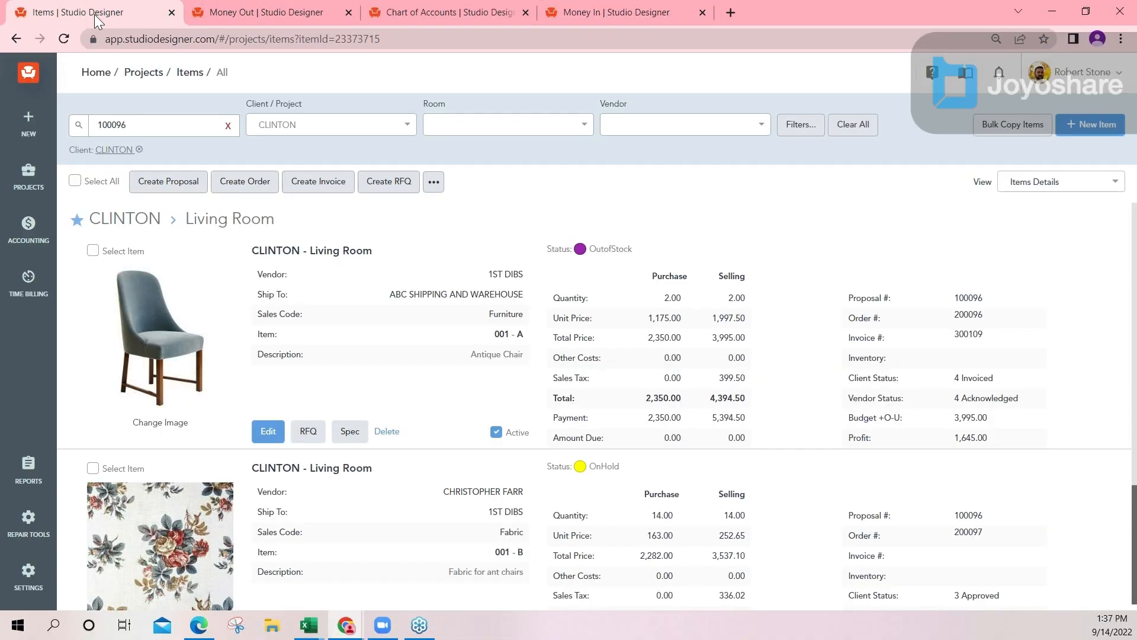
double_click(112, 125)
key(BackSpace)
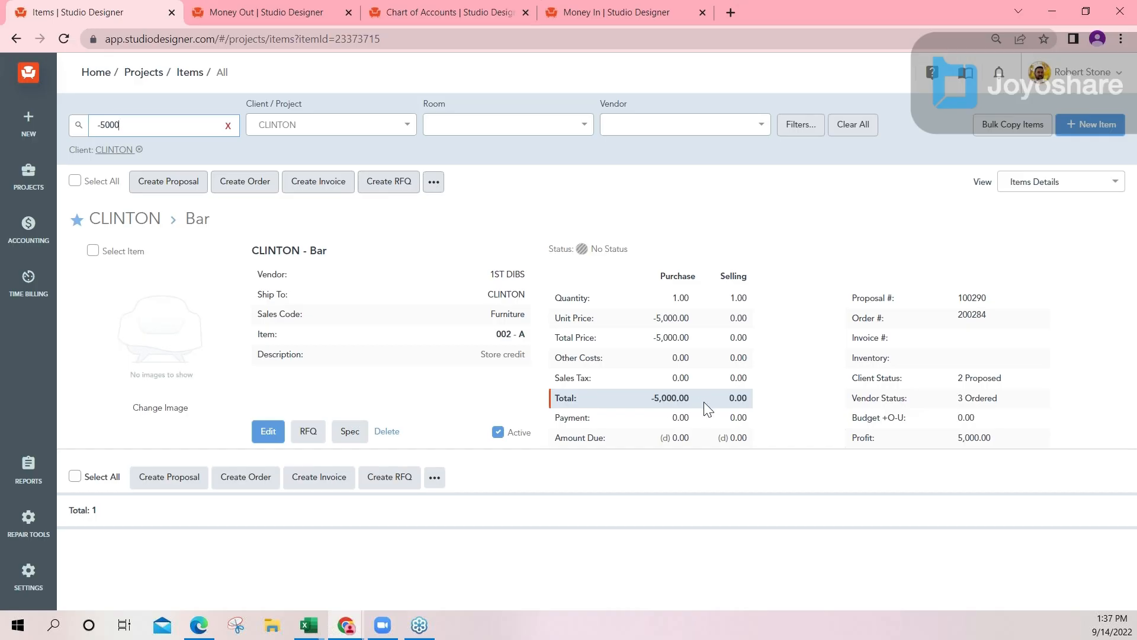
click(972, 314)
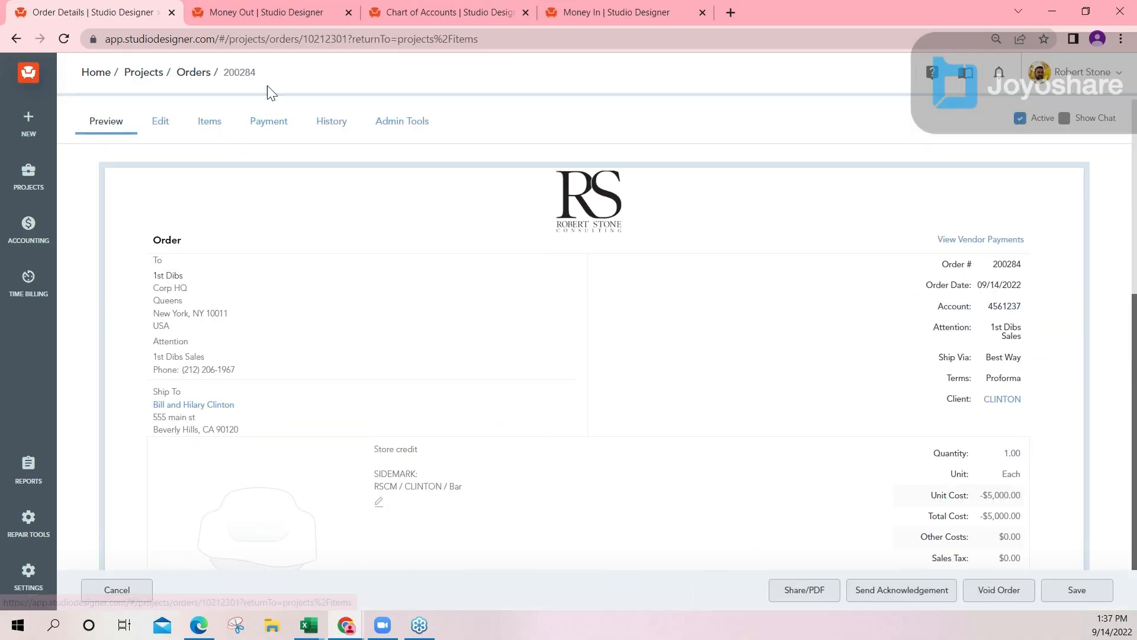
click(269, 122)
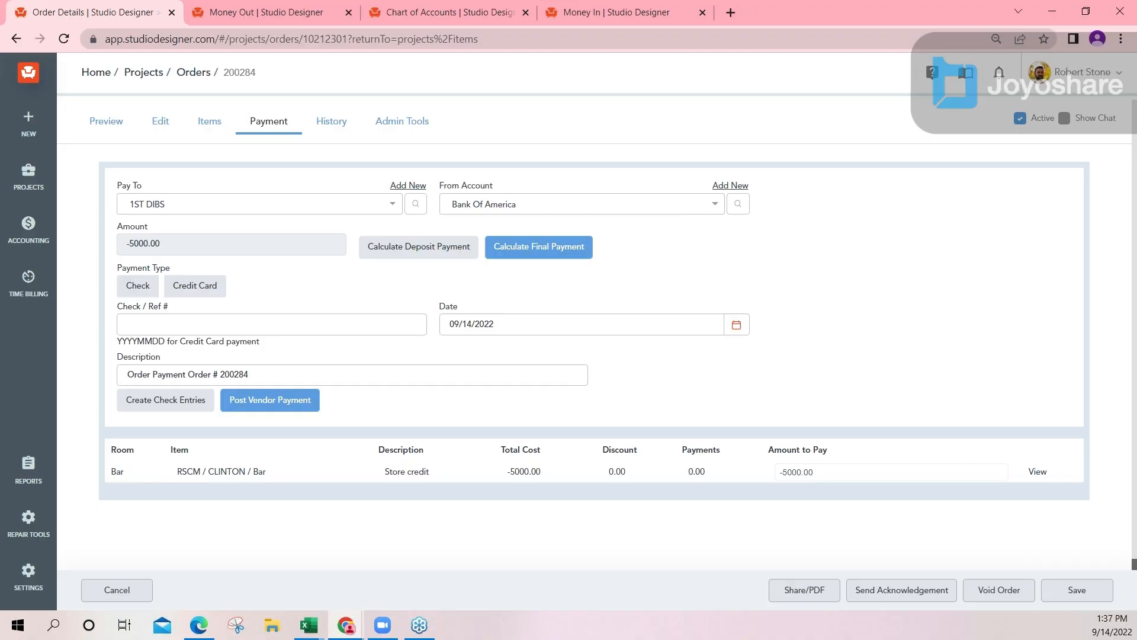
Step: Set the vendor payment's From Account to Suspense and the store credit's amount to pay to -2500
click(471, 207)
text(sus)
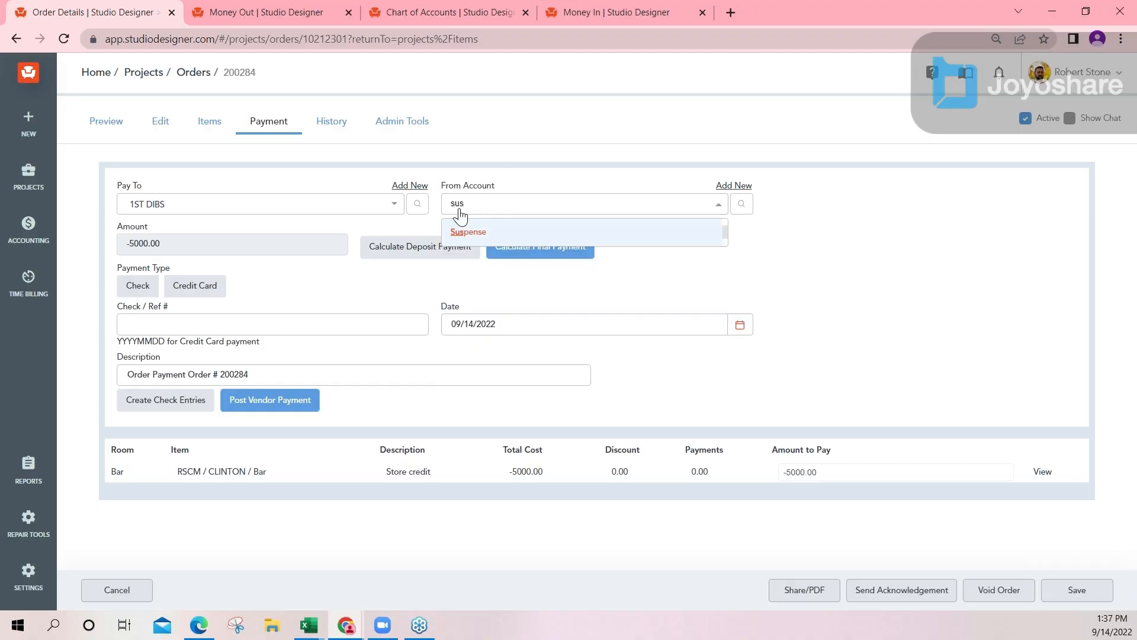
click(465, 232)
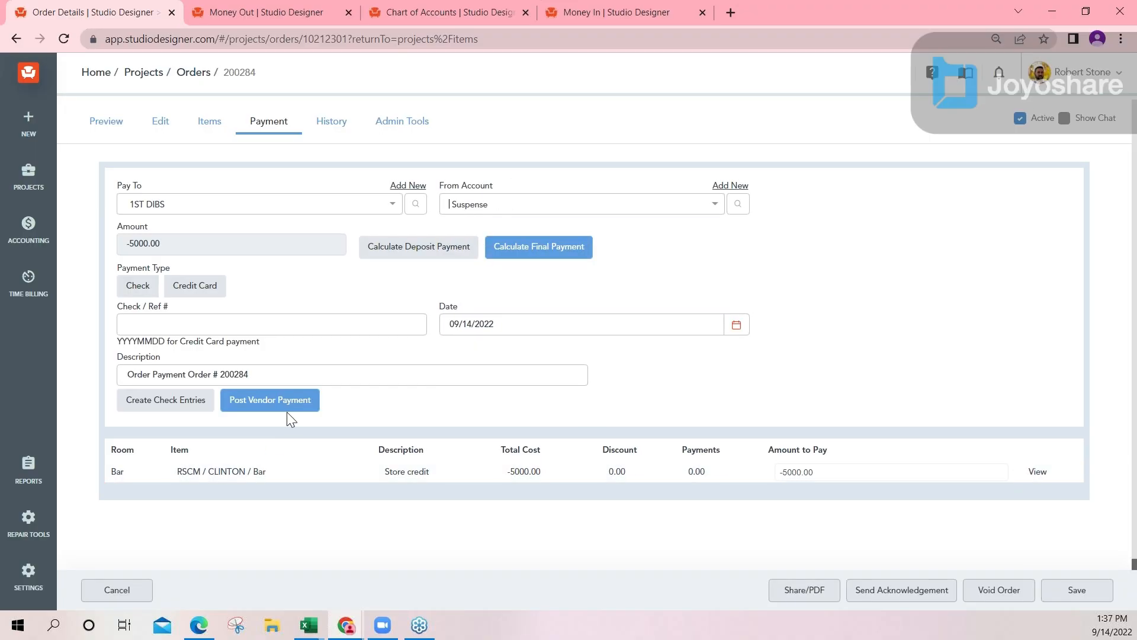
drag(816, 472, 780, 472)
text(2500)
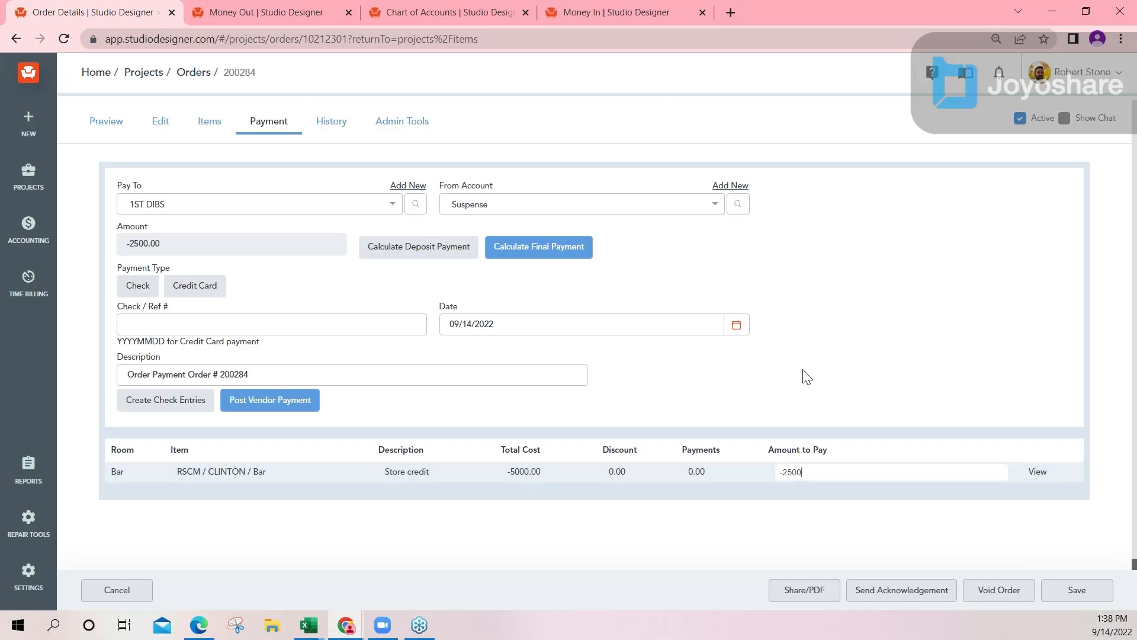
Step: Enter SUS091422 as the check/reference number, then post the vendor payment and confirm the posting
click(200, 319)
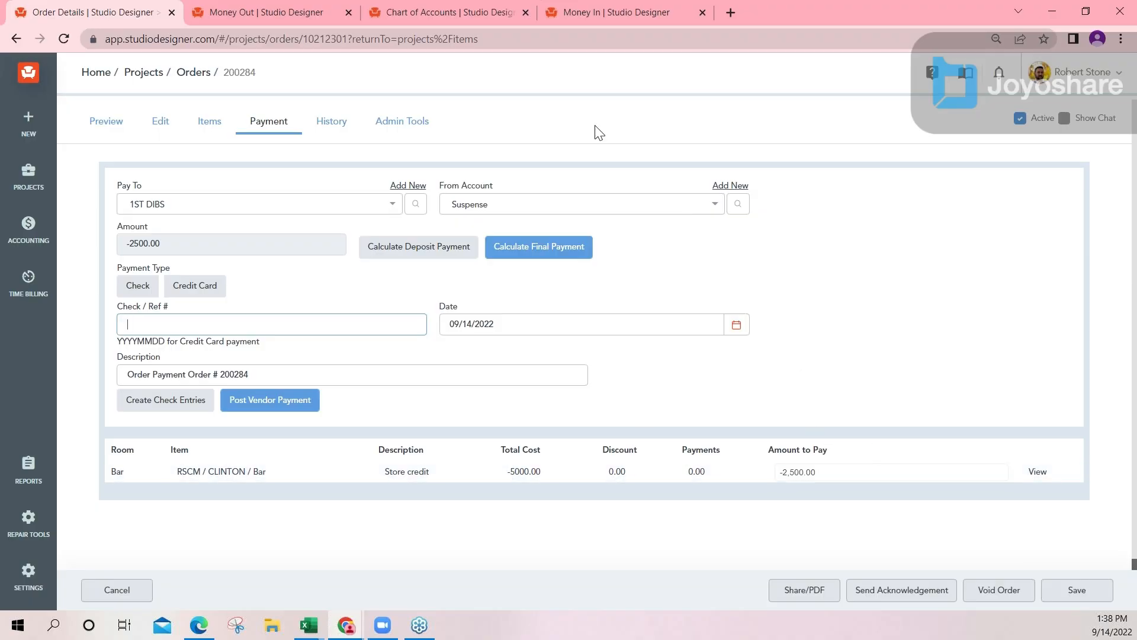
click(428, 10)
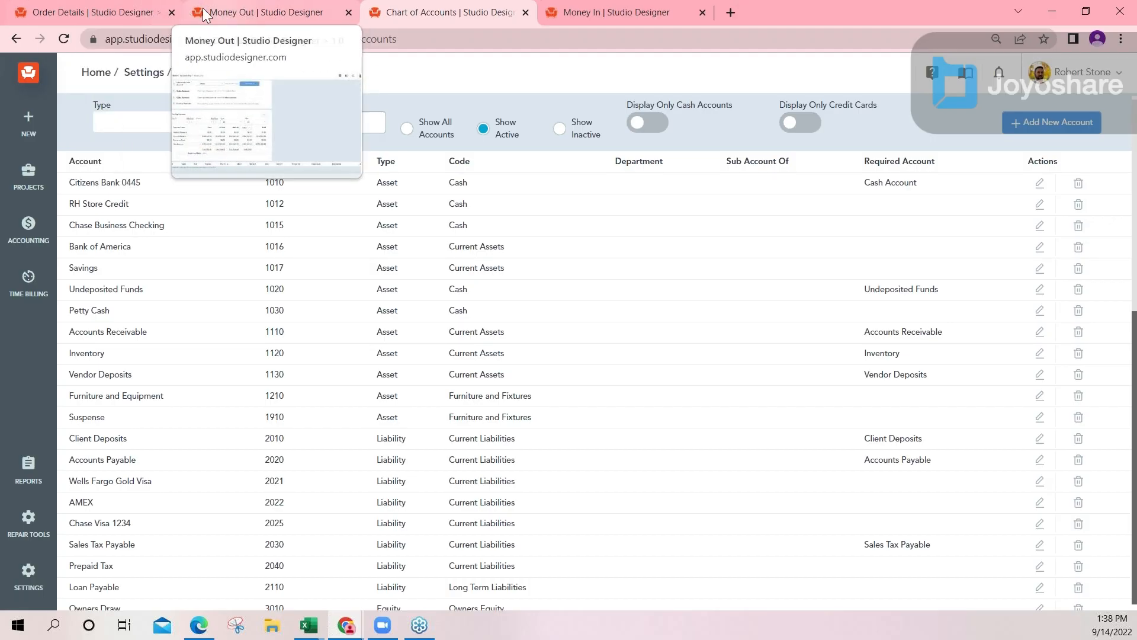
click(116, 9)
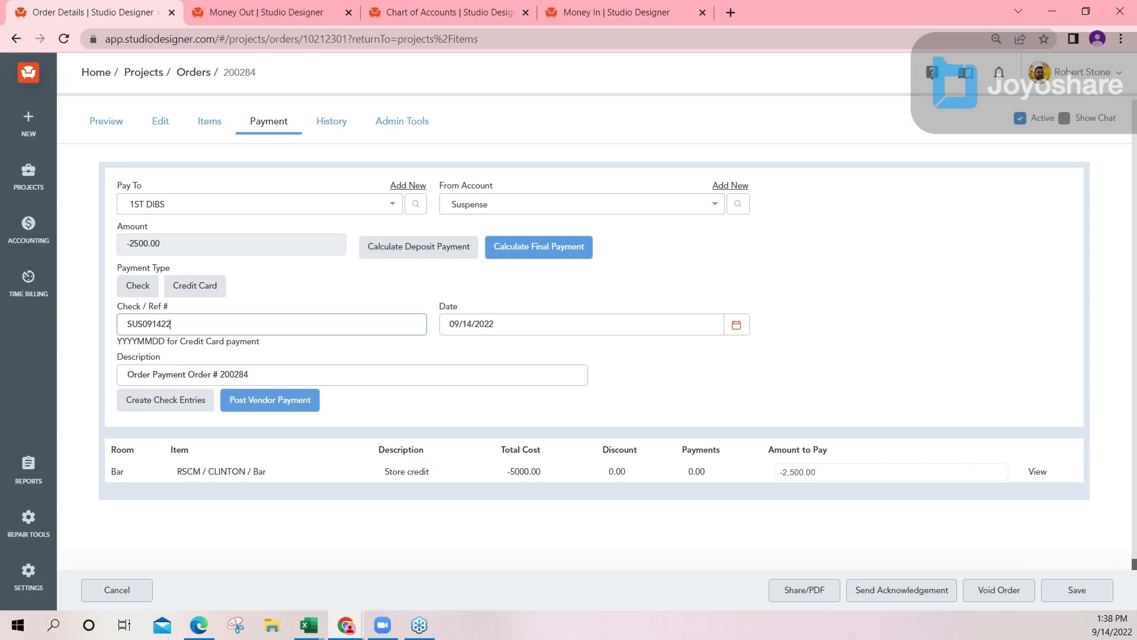
click(154, 401)
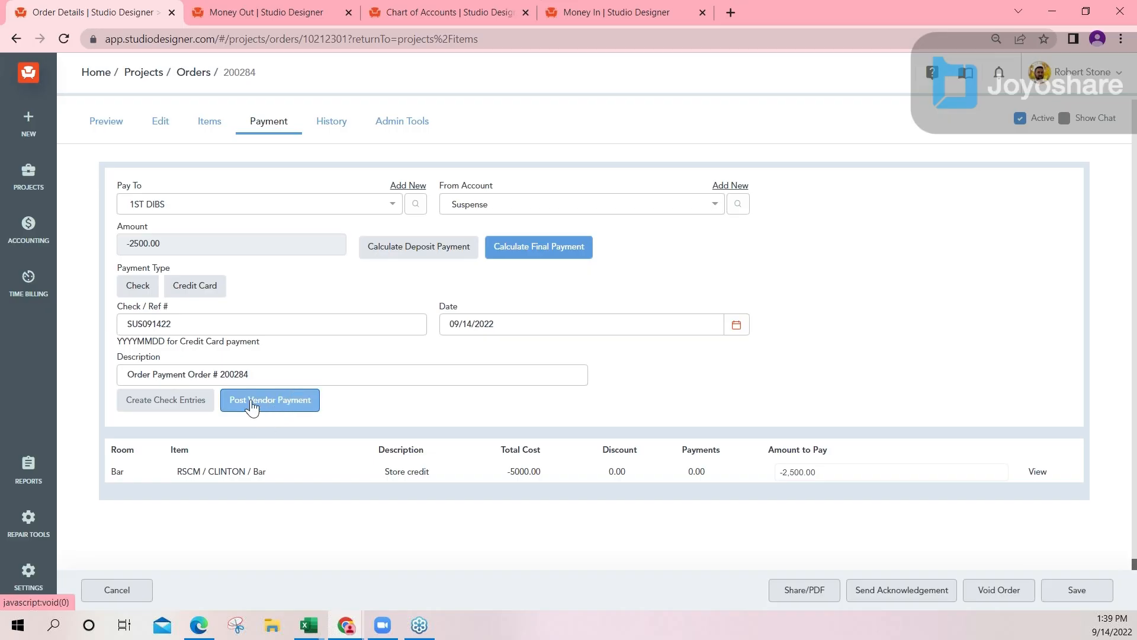
click(272, 406)
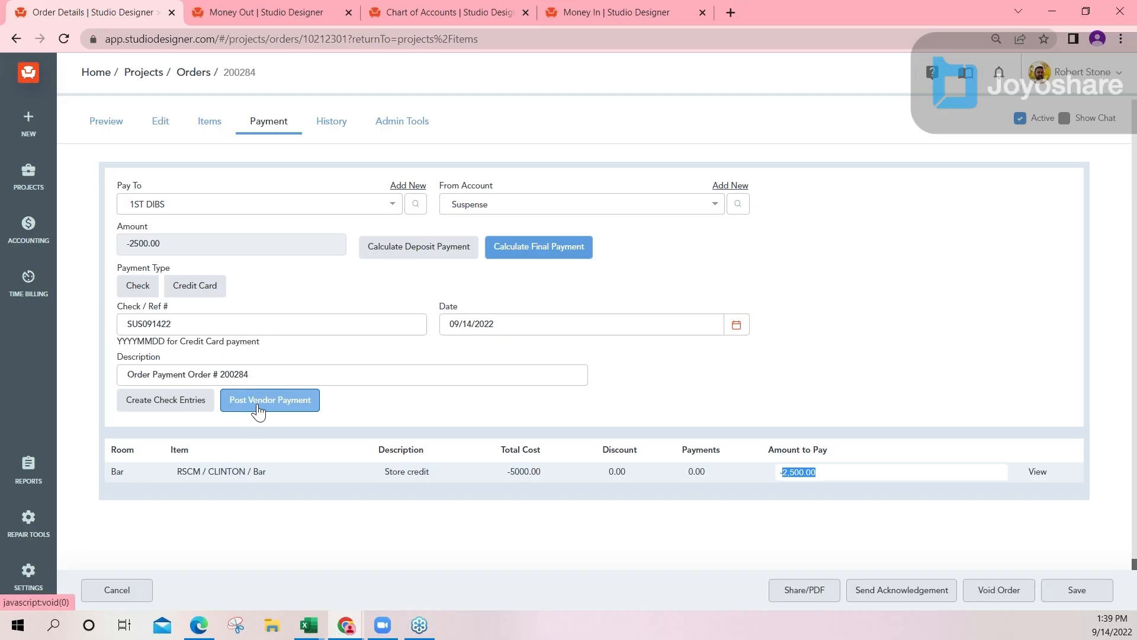
click(267, 408)
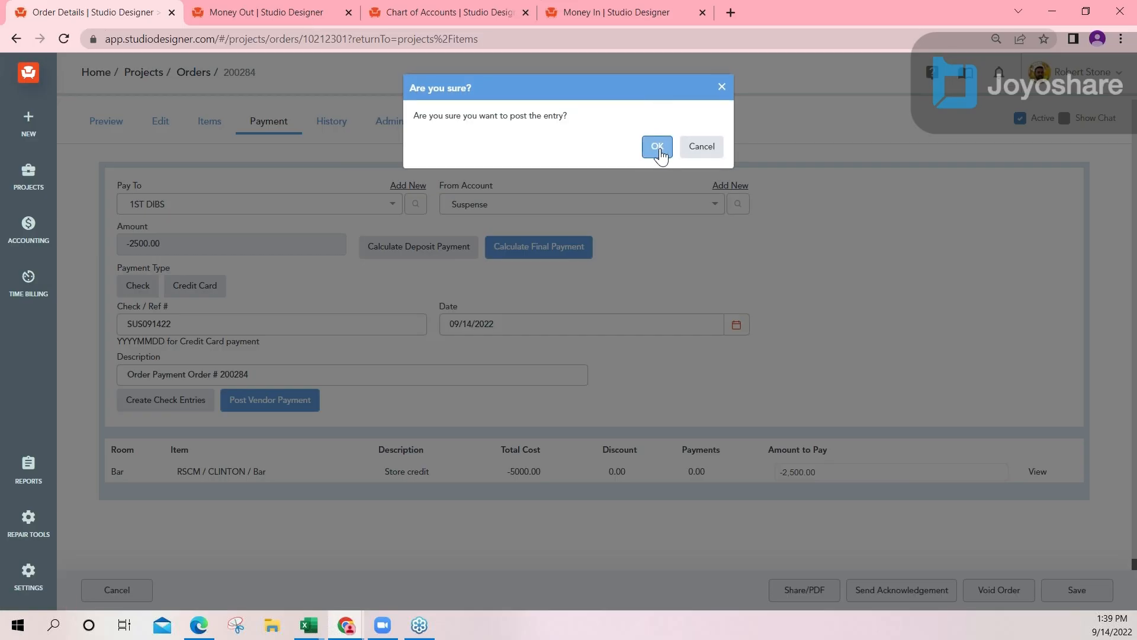
click(658, 148)
Step: Clear the search and client filter in the items list, filter it by vendor 1ST DIBS, and browse the items
click(395, 125)
click(228, 125)
click(615, 133)
text(1st)
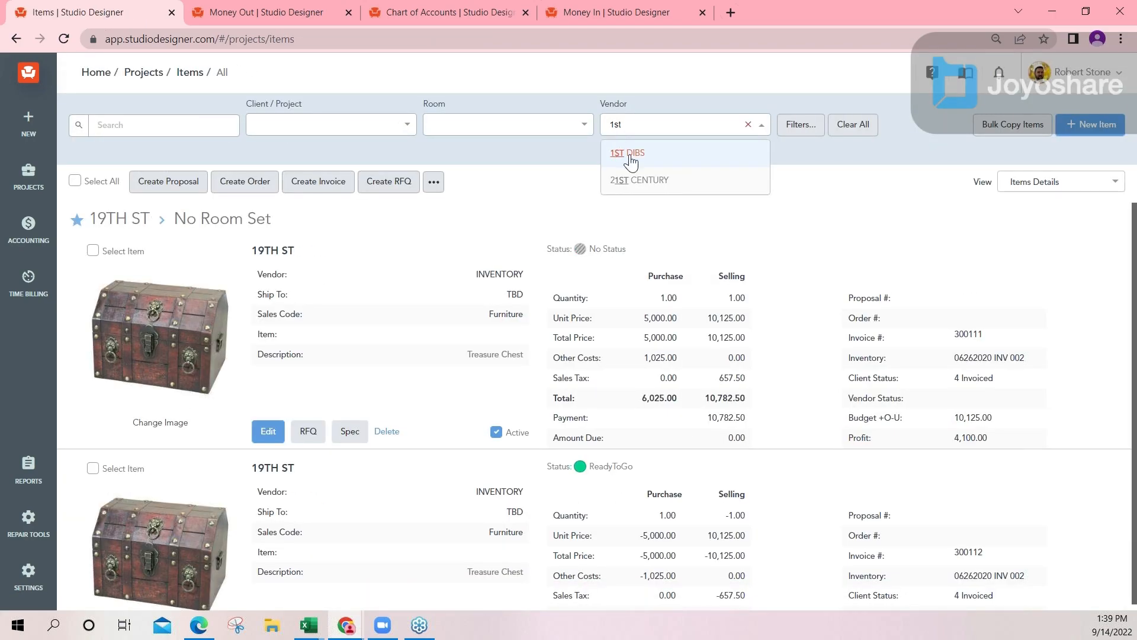
click(629, 153)
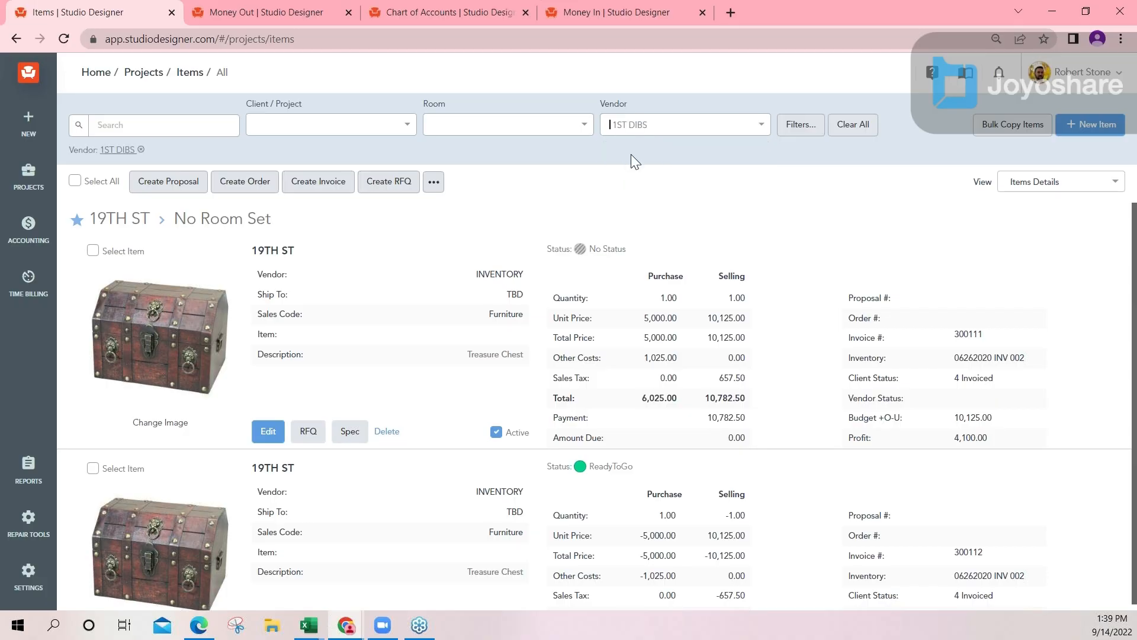
scroll(770, 355, down, 9)
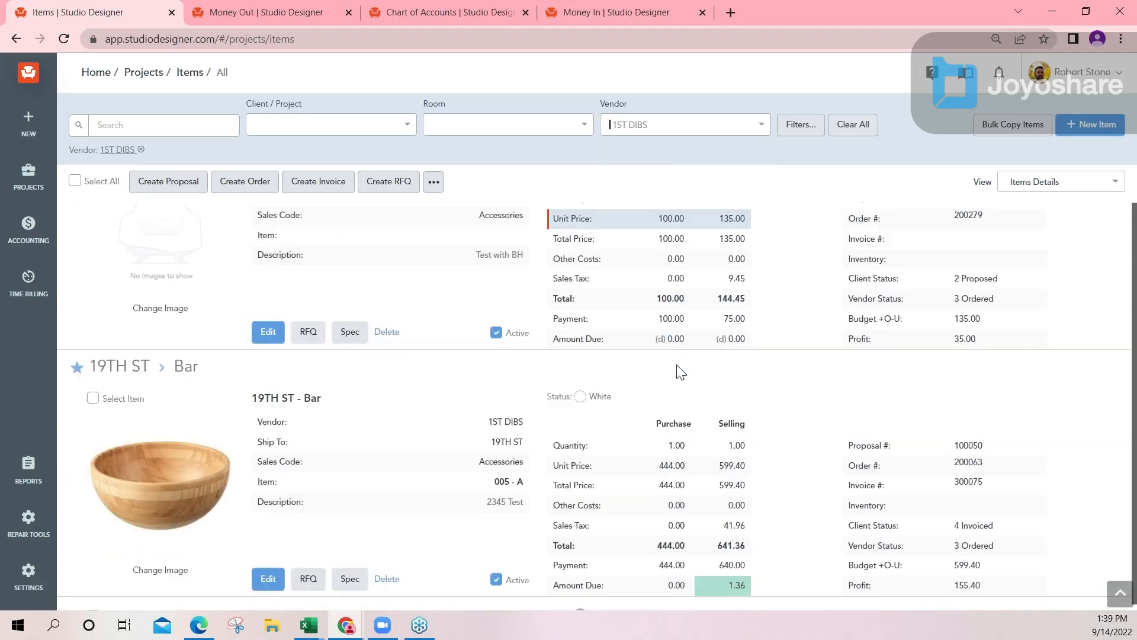
Step: Browse the items of vendor 1ST DIBS and narrow the list to client 19TH ST
scroll(687, 387, down, 13)
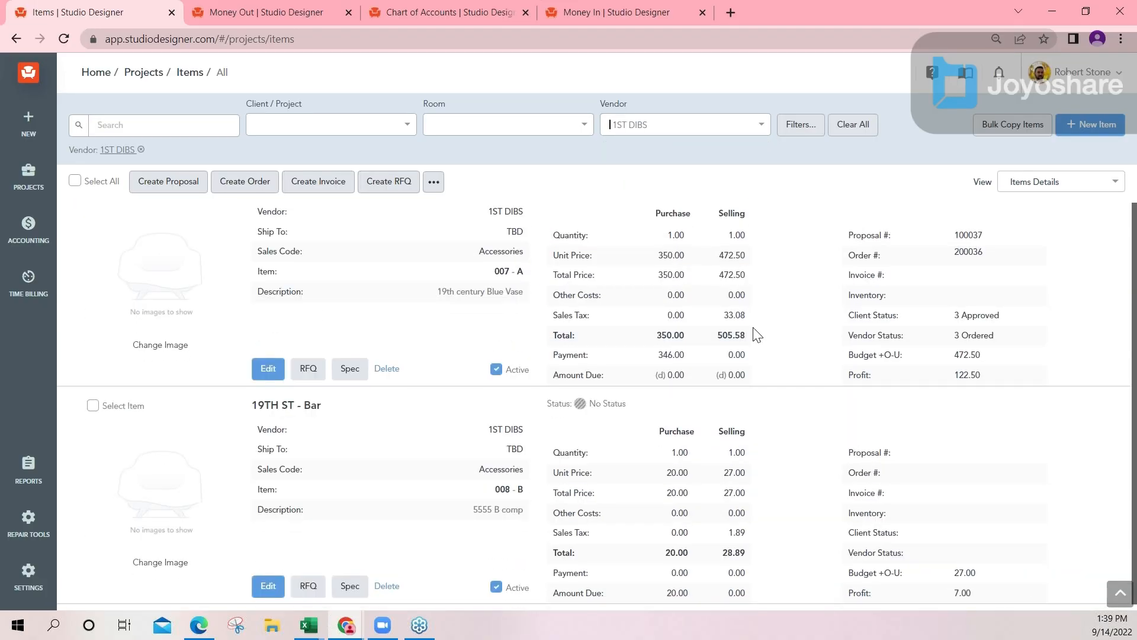
scroll(851, 375, down, 8)
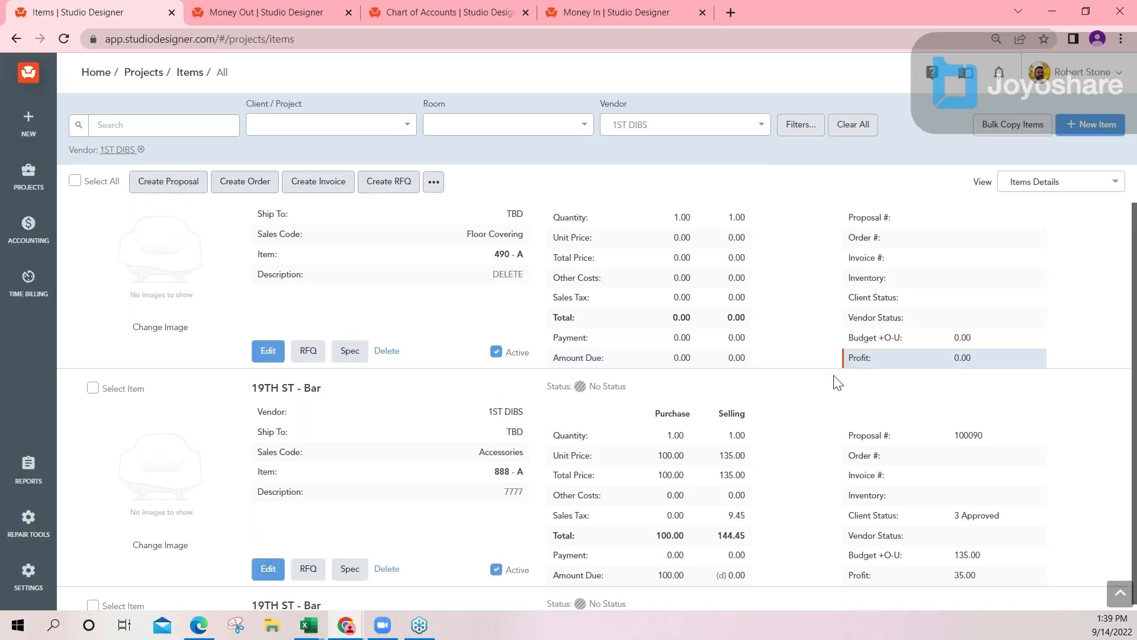
scroll(770, 368, down, 7)
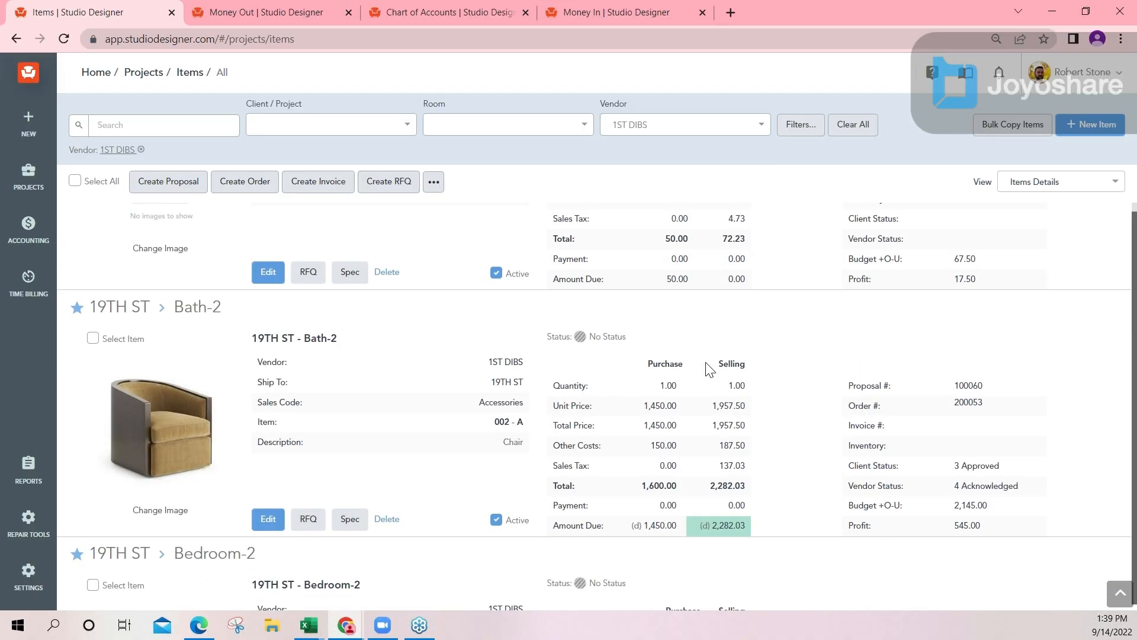
scroll(764, 365, down, 2)
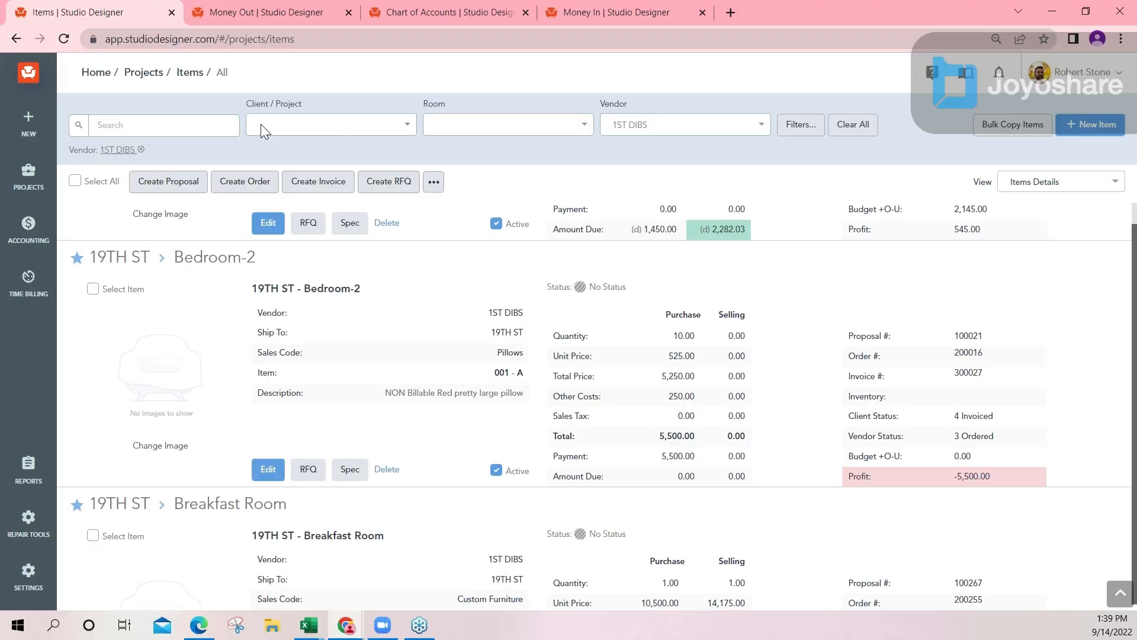
click(286, 123)
text(19th)
click(278, 155)
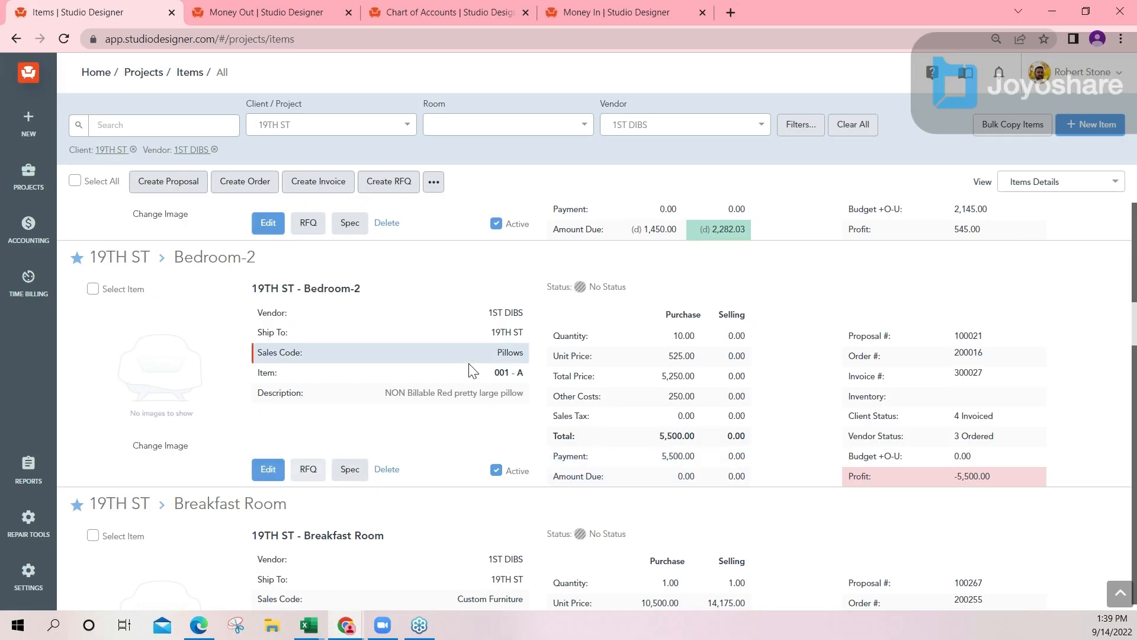
Step: Open the Bedroom-2 non-billable red pillow item, clone it, and change the clone's description to NON Billable Vase
click(268, 470)
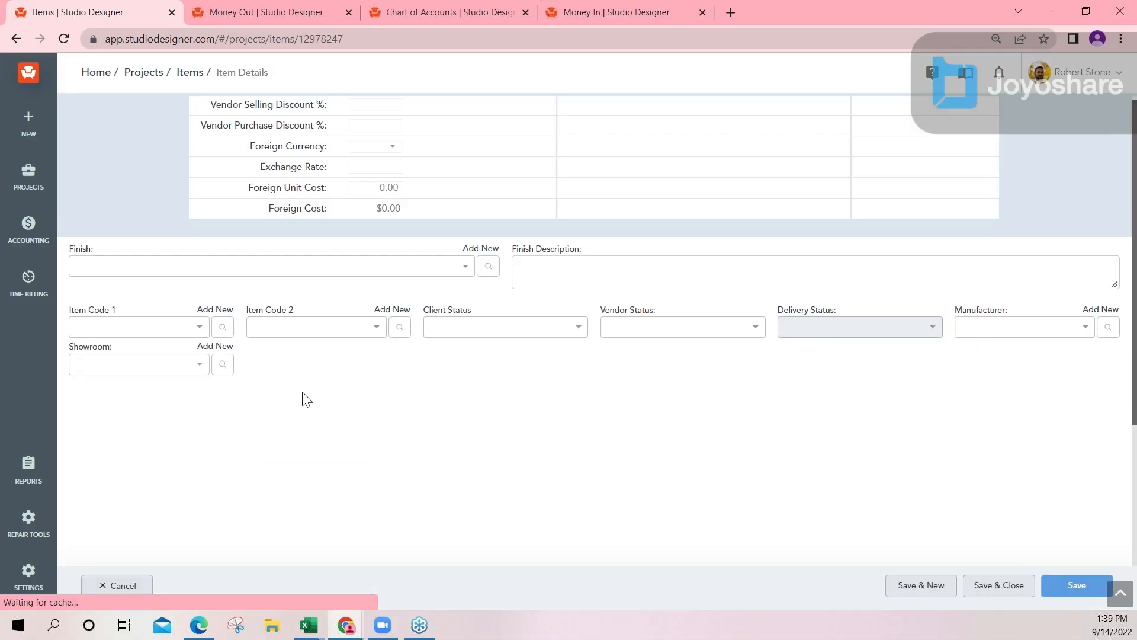
scroll(715, 100, up, 6)
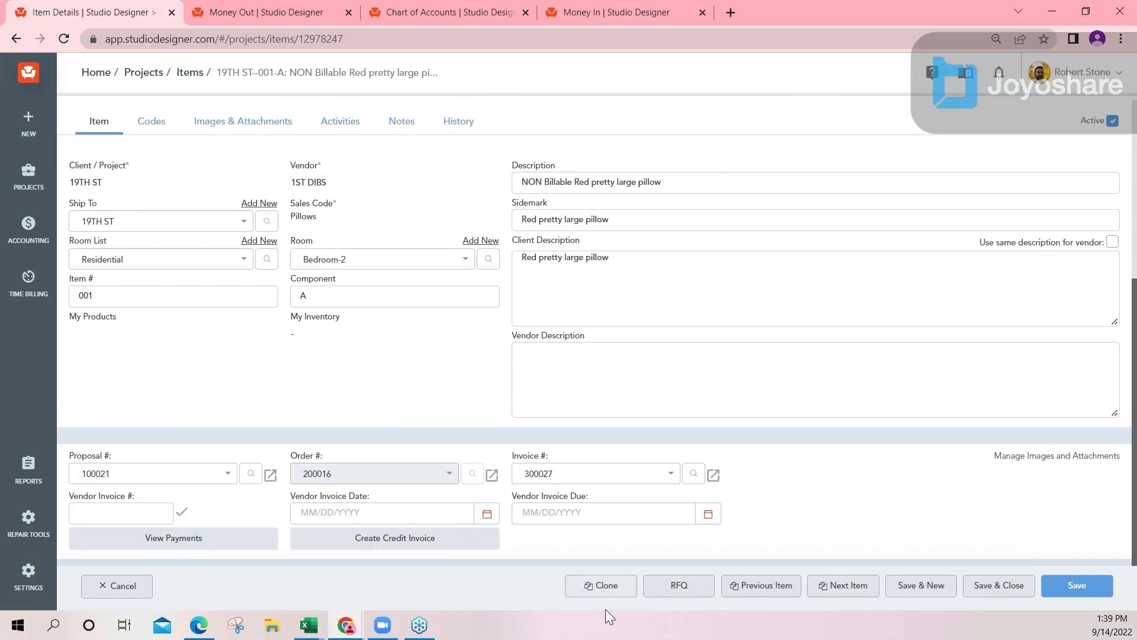
click(600, 585)
click(572, 183)
drag(661, 182, 574, 169)
text(Vase)
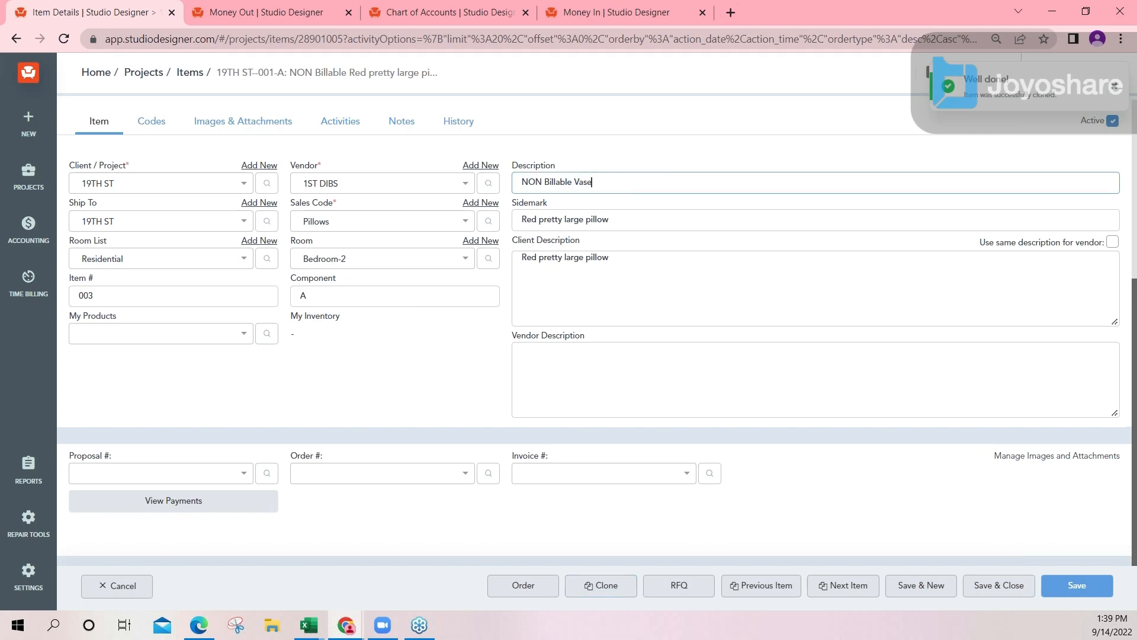
Step: Replace the cloned item's sidemark and client description with NON billable Vase
key(Tab)
drag(607, 220, 490, 220)
click(601, 220)
text(NON billable Vase)
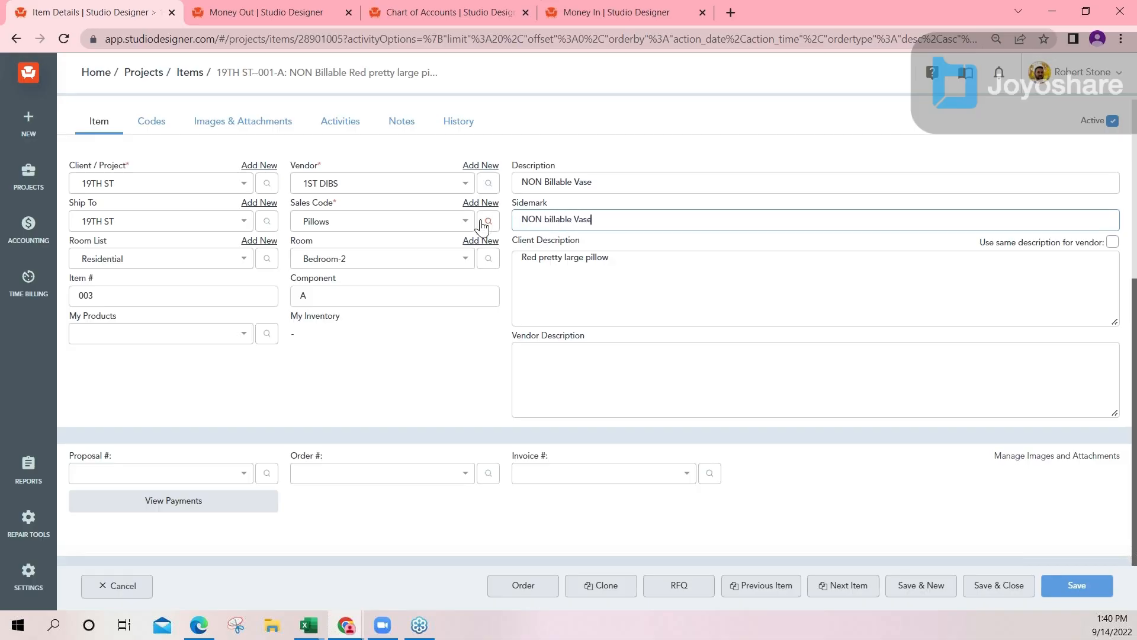
triple_click(575, 221)
key(ctrl+c)
drag(611, 258, 497, 255)
key(ctrl+v)
Step: Set the vase item's sales code to Accessories and its room to Bedroom-1
click(337, 223)
text(acc)
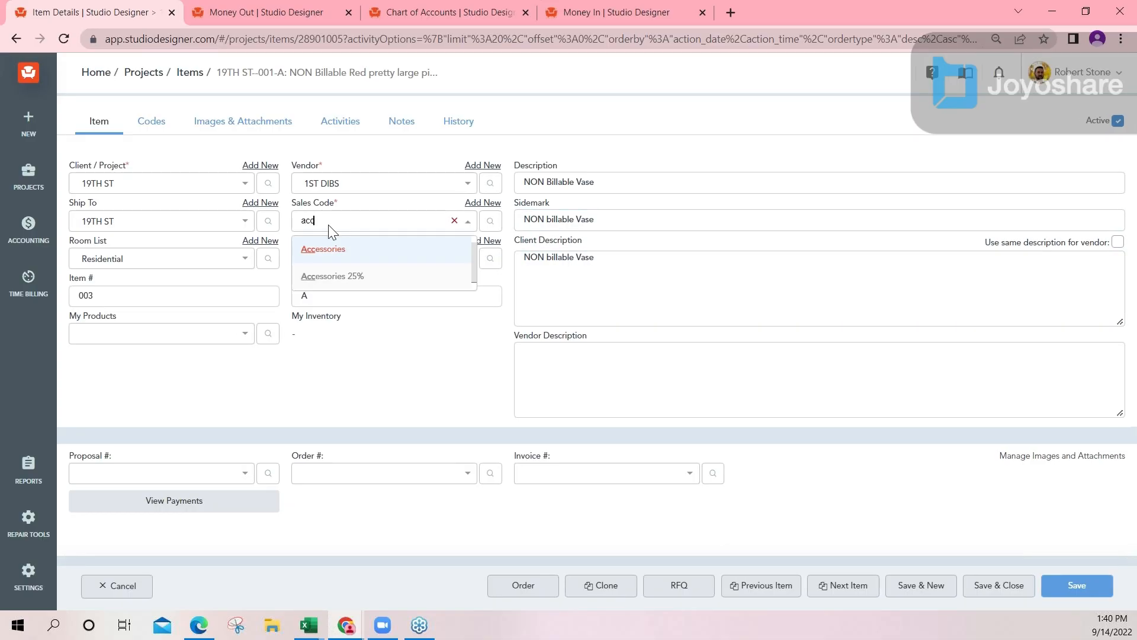
click(322, 252)
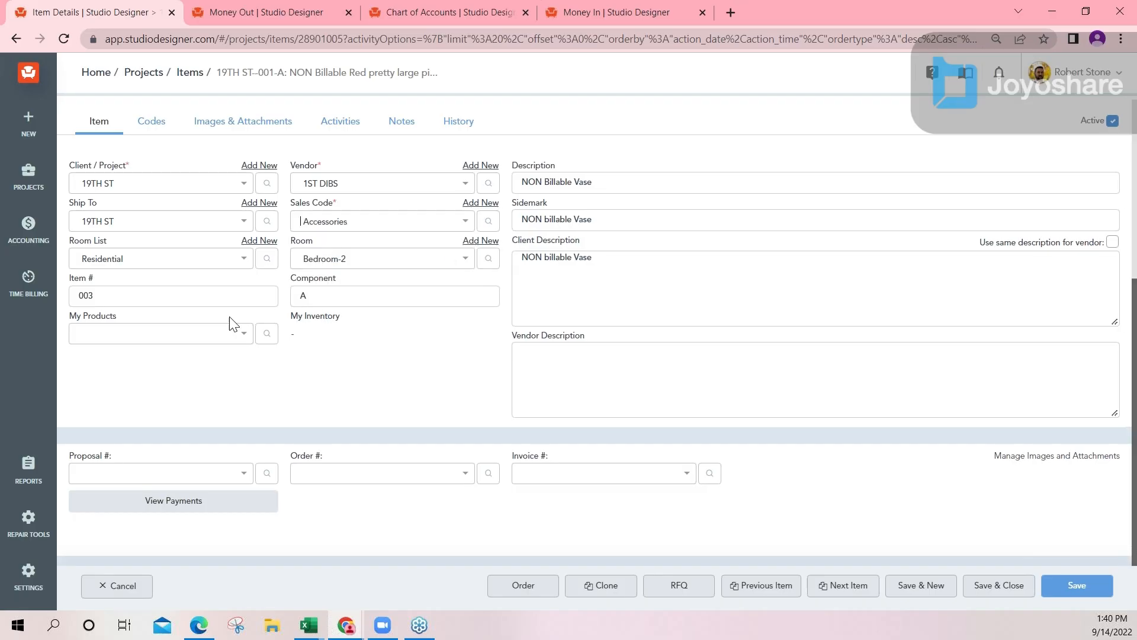
click(362, 261)
click(337, 423)
Step: Set the vase's purchase quantity to 1 and unit cost to 3500, then save and close the item
scroll(386, 335, down, 6)
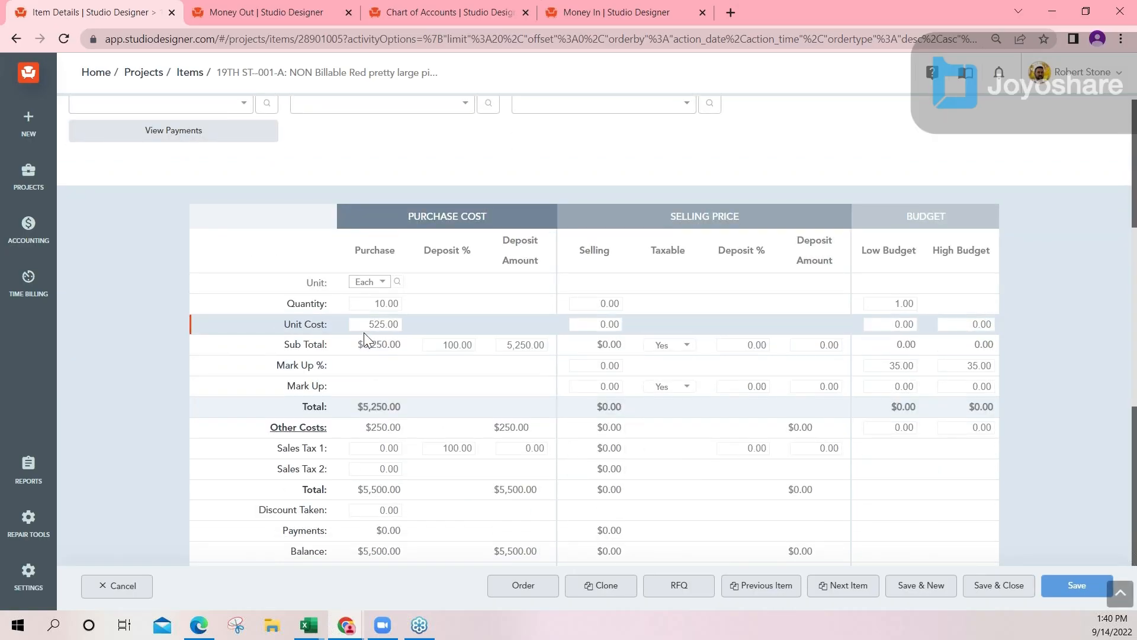
click(374, 304)
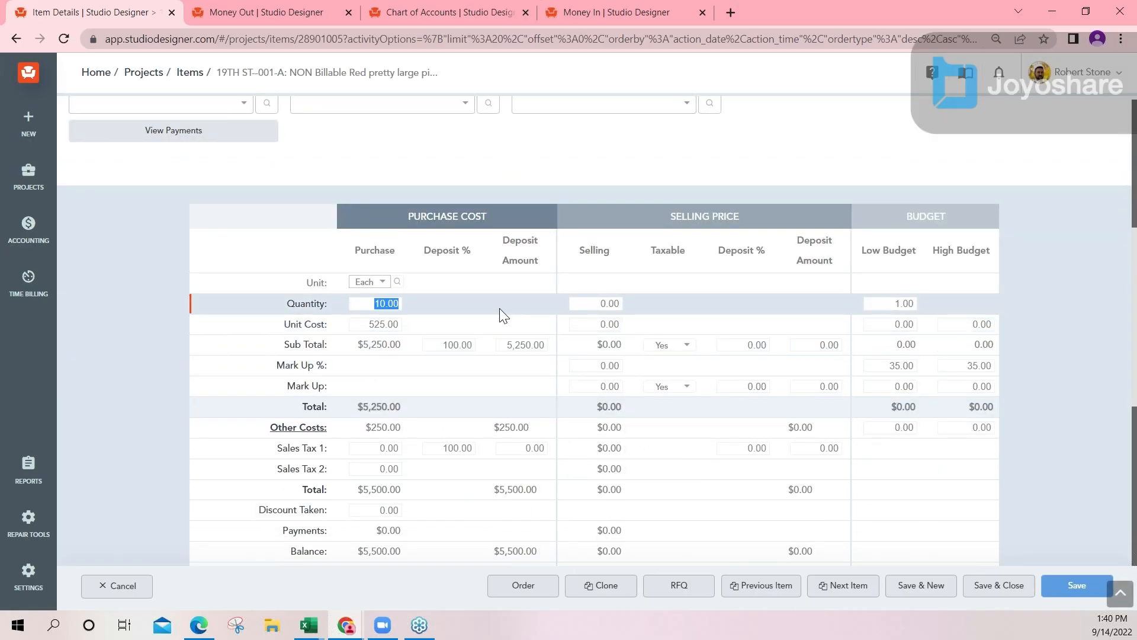
text(1)
key(Tab)
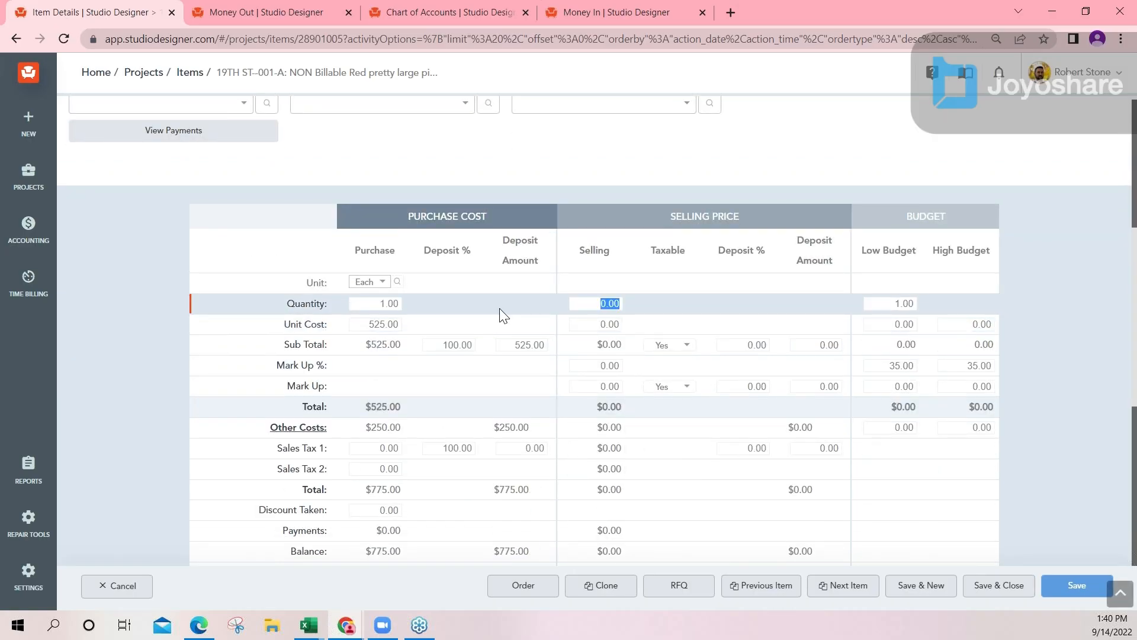
click(370, 324)
text(3500)
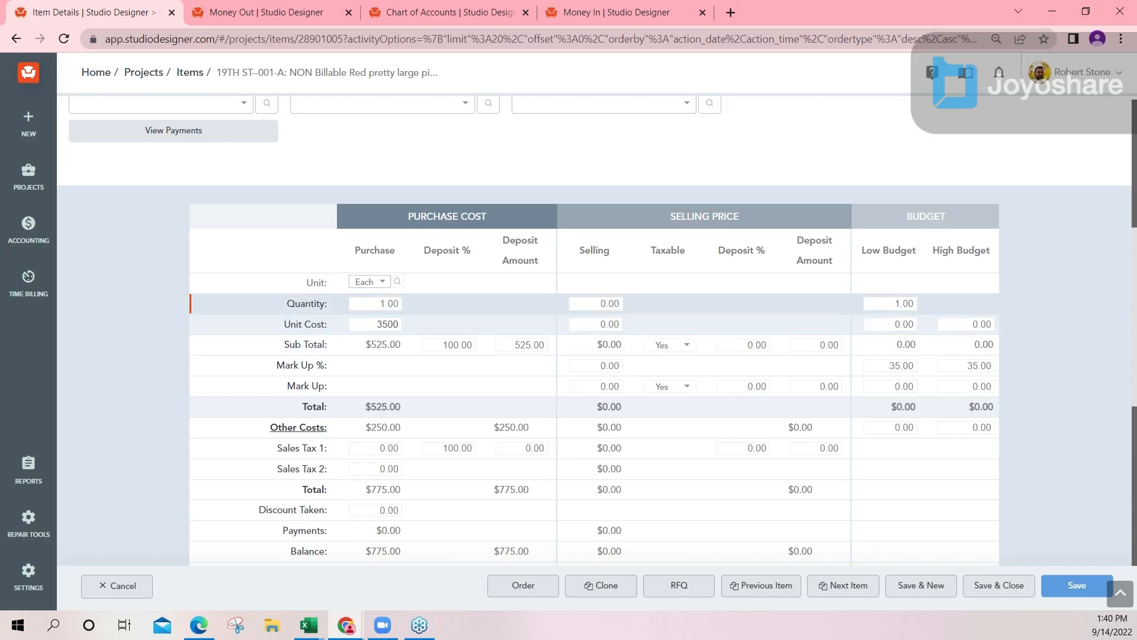
click(384, 304)
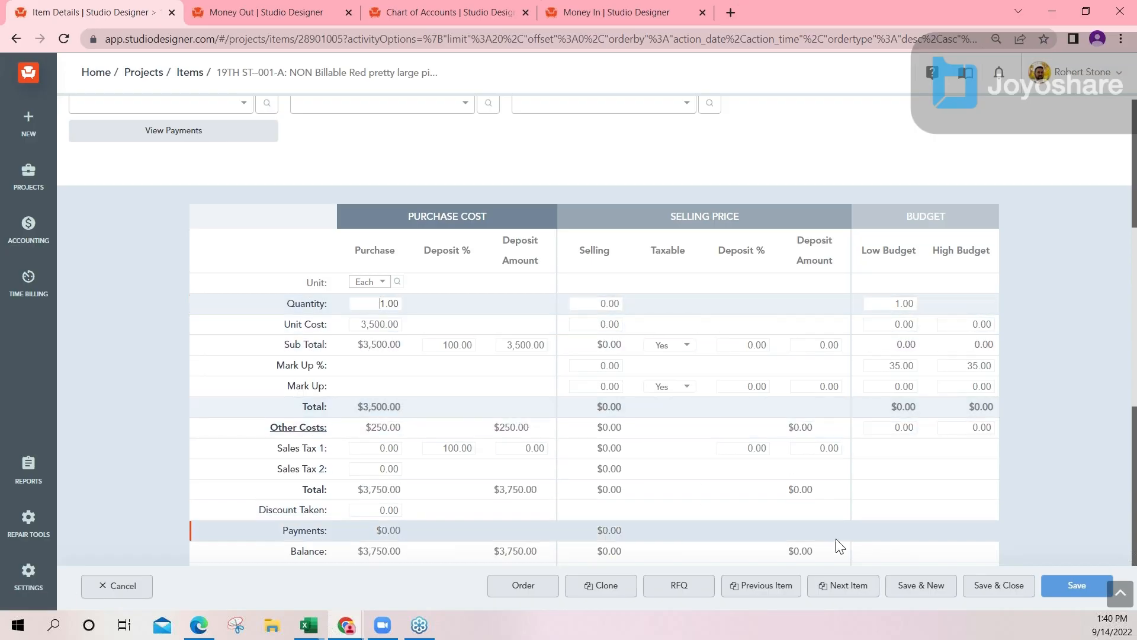
click(1003, 587)
scroll(894, 366, down, 5)
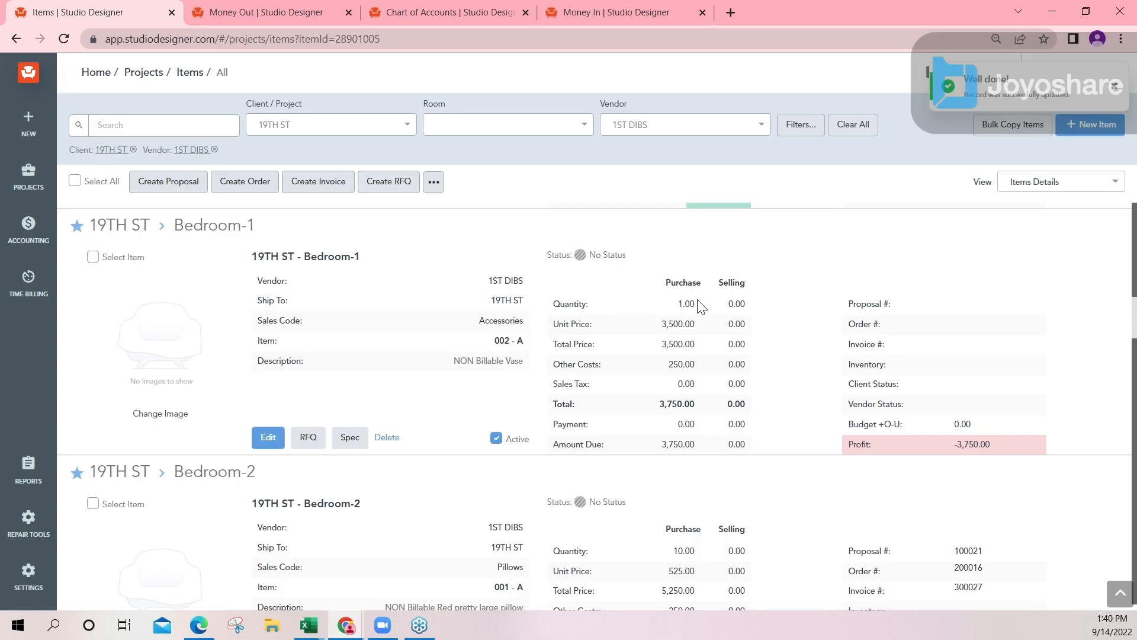
Step: Create an order from the Bedroom-1 NON Billable Vase item and open its payment form
click(93, 258)
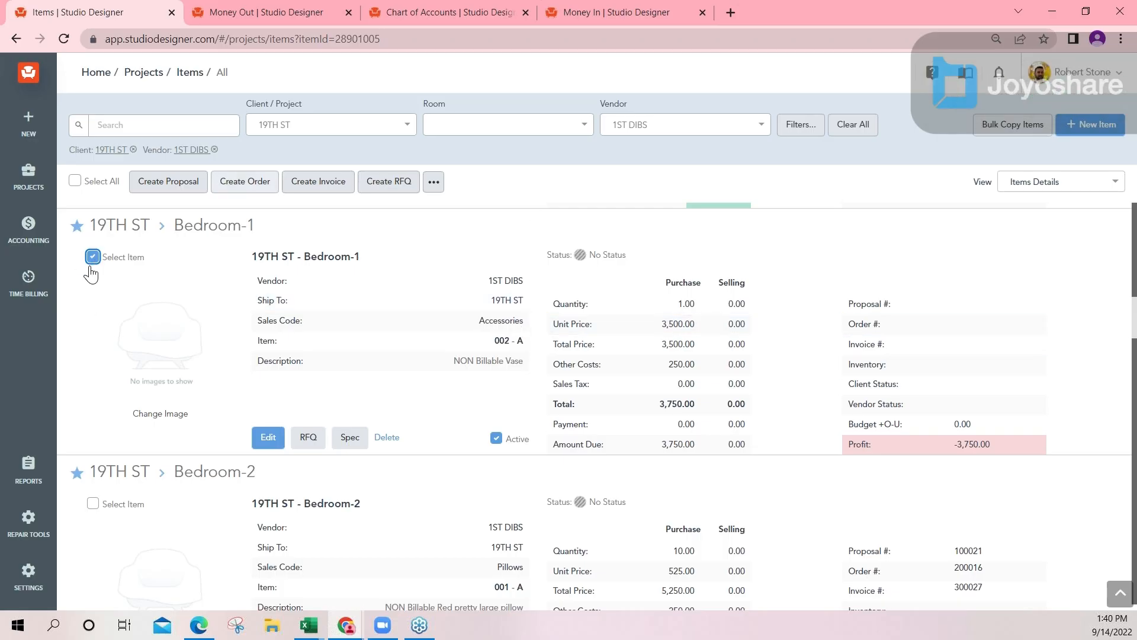
click(245, 185)
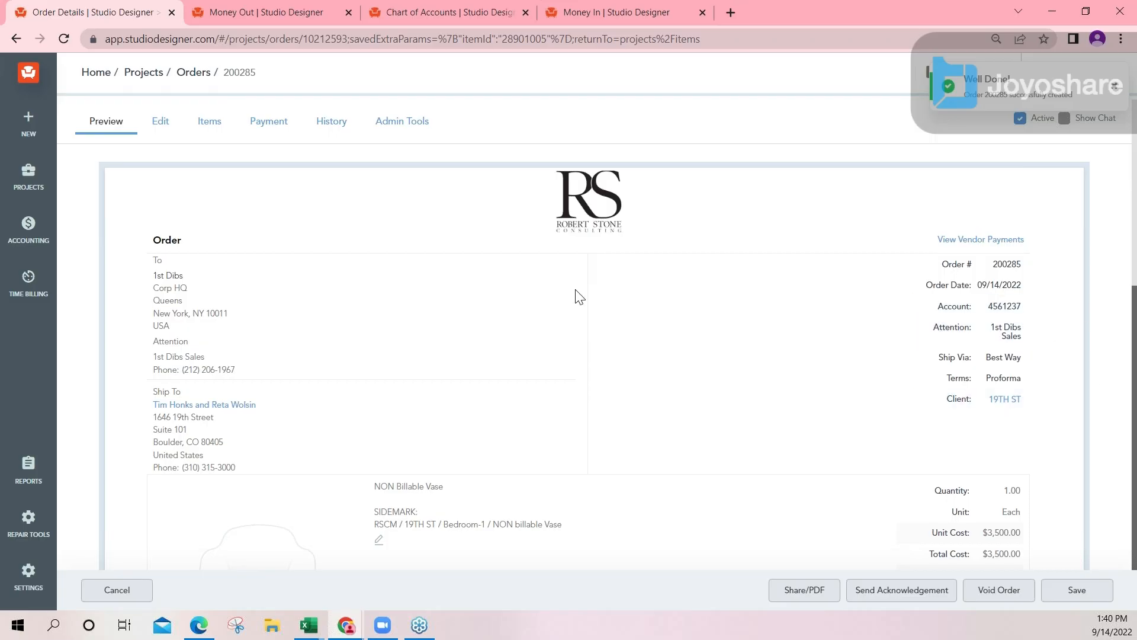
click(264, 126)
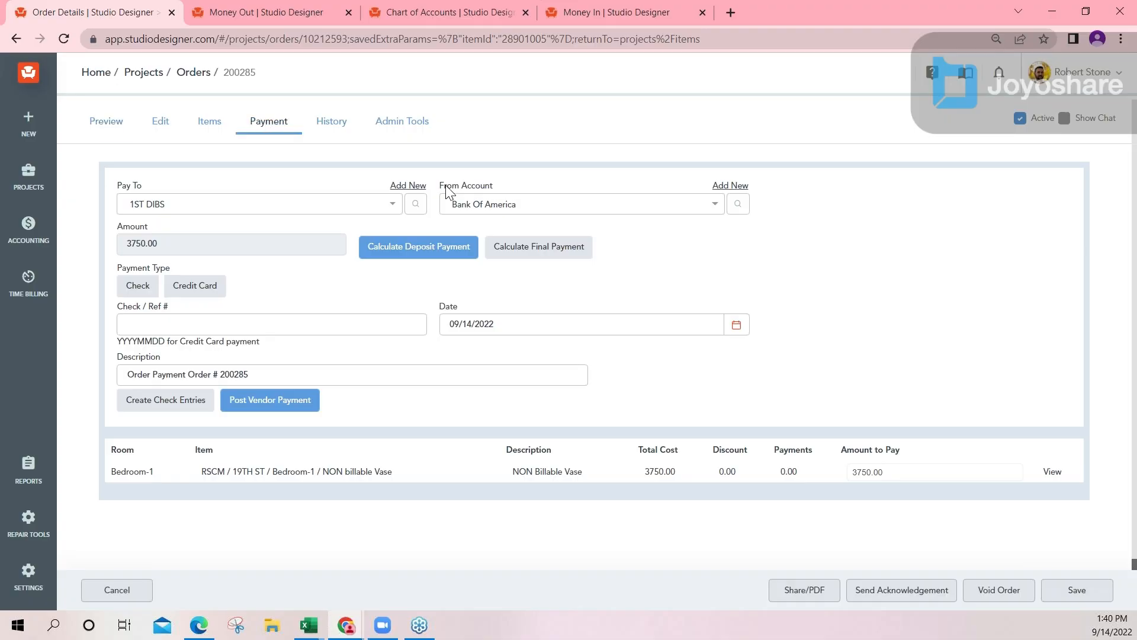
Step: Set the order payment's From Account to Suspense and its check/reference number to SUS091422
click(464, 204)
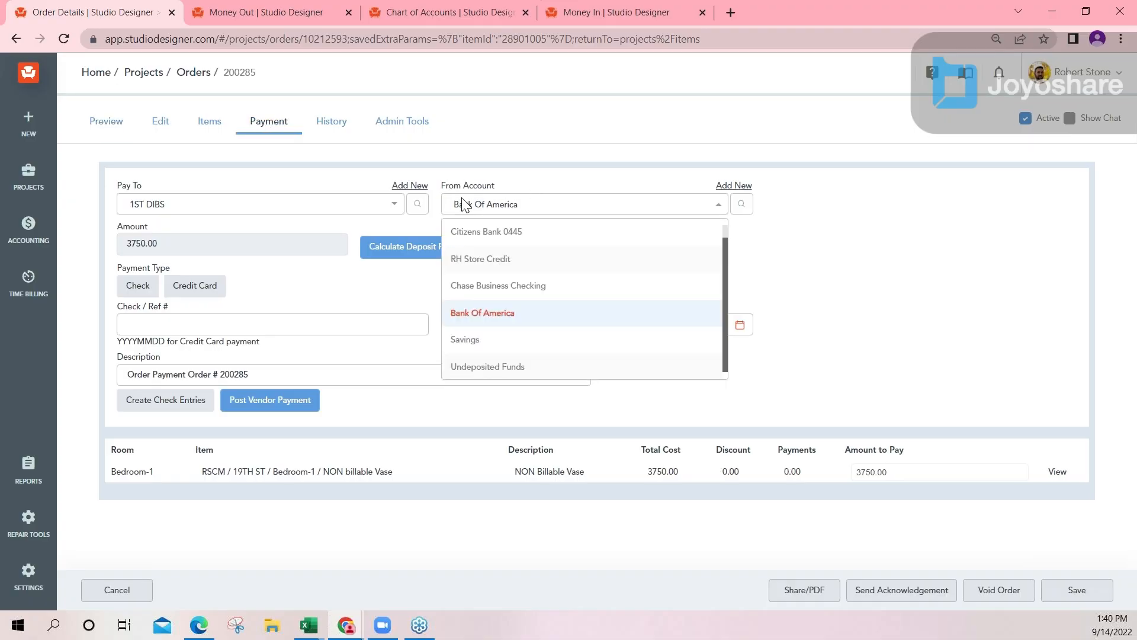
text(sus)
key(Return)
click(128, 324)
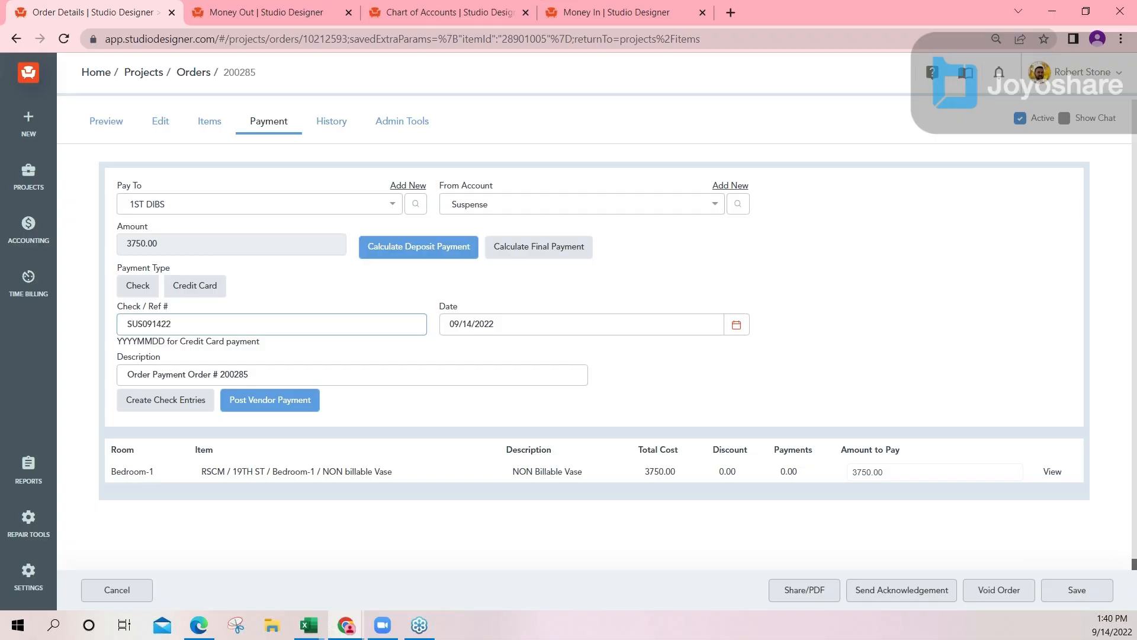
Step: Set the vase's amount to pay to 2500, then post the vendor payment and confirm the posting
click(755, 473)
text(2500)
click(287, 329)
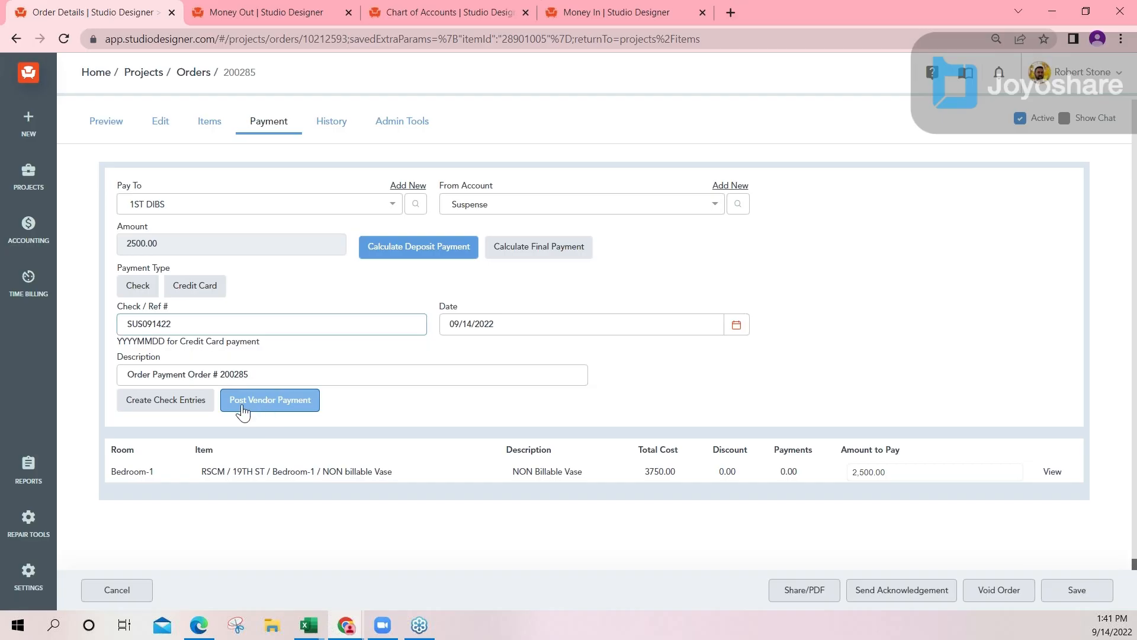
click(263, 407)
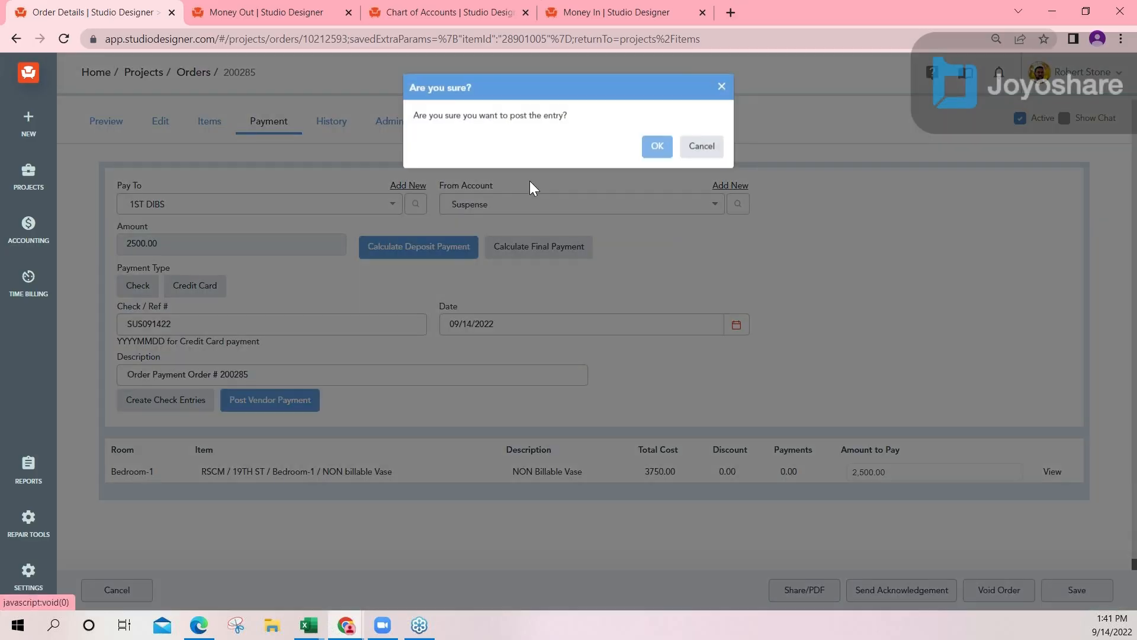
click(657, 153)
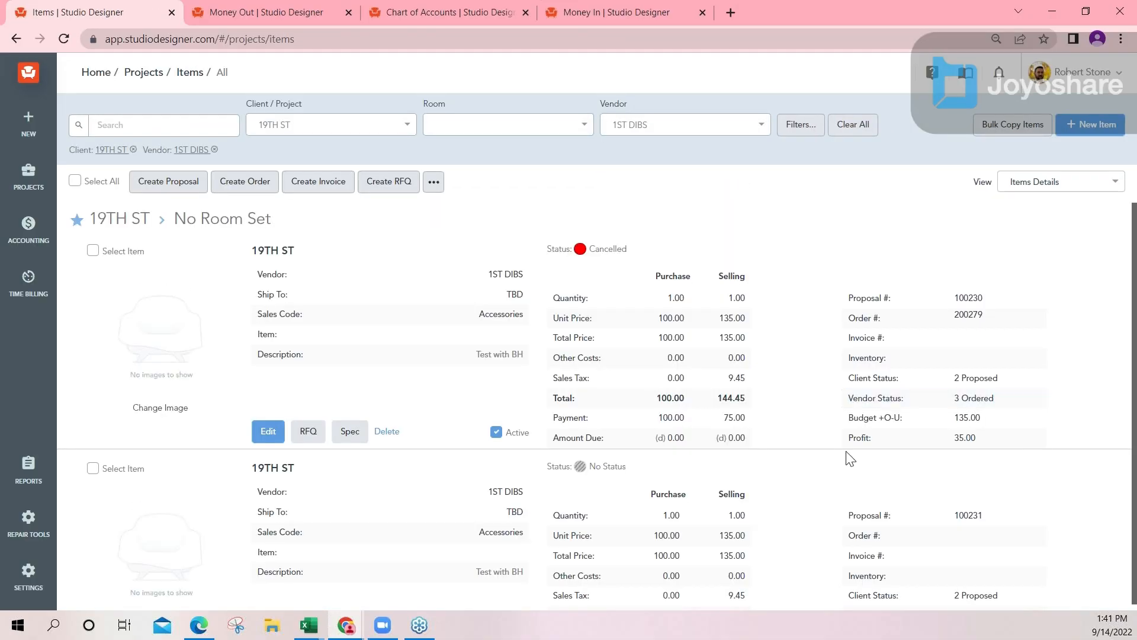
Step: Search the filtered items list for vase to check the payment on the Bedroom-1 item
scroll(788, 431, down, 6)
click(164, 125)
text(vase)
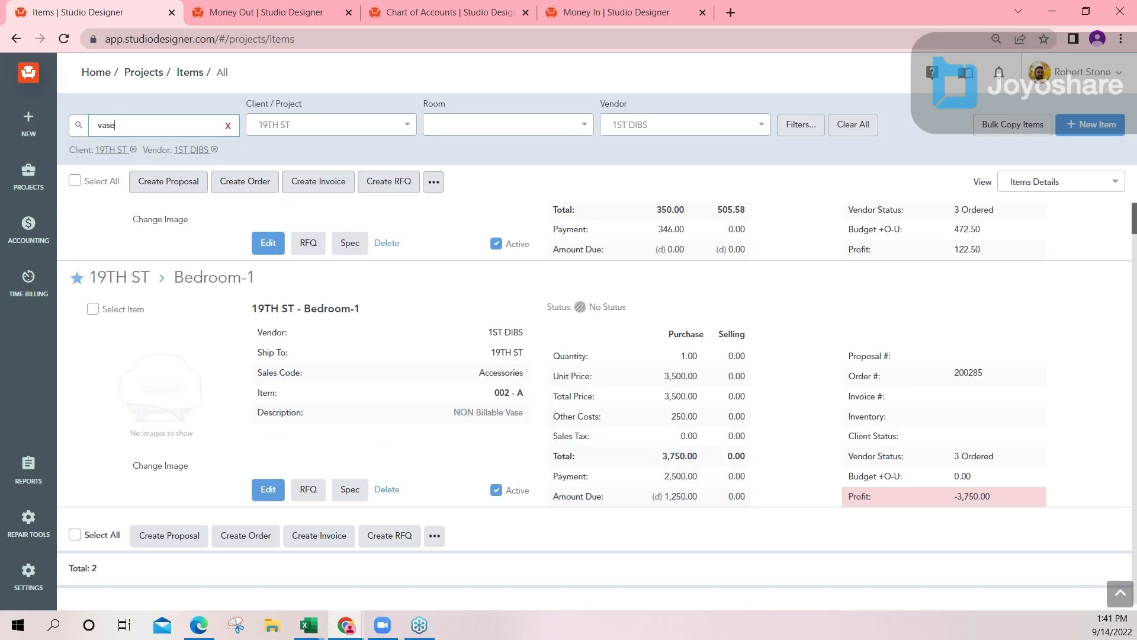
Step: Try to find Suspense as the Money Out cash/credit card account, extending the account choices to all accounts
mouse_move(589, 9)
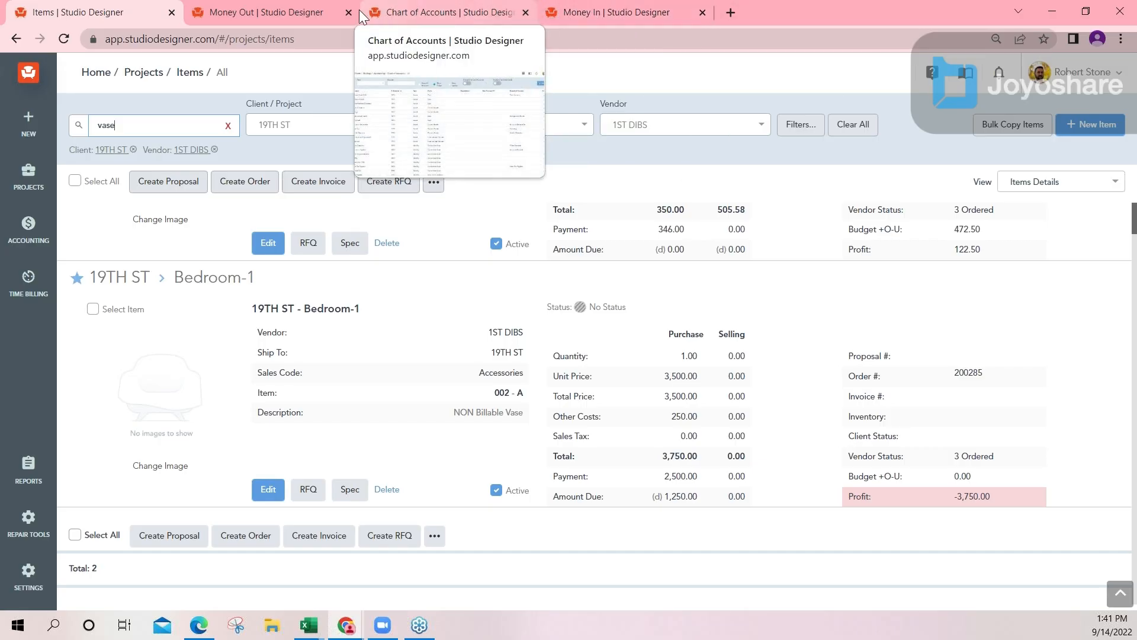
click(267, 9)
click(270, 114)
text(sus)
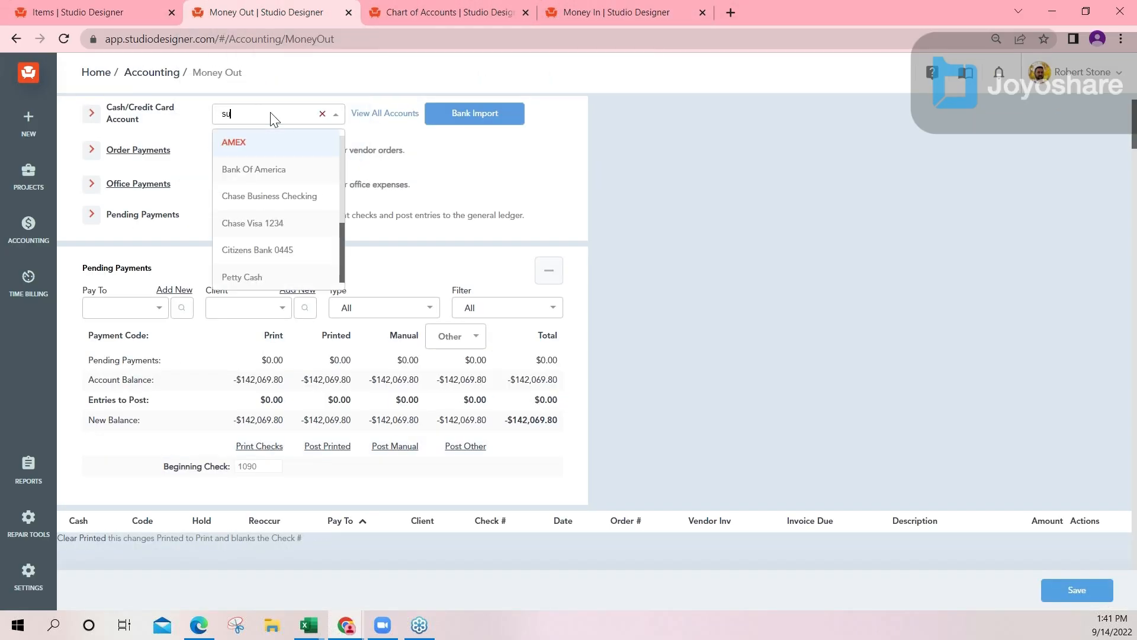
click(384, 119)
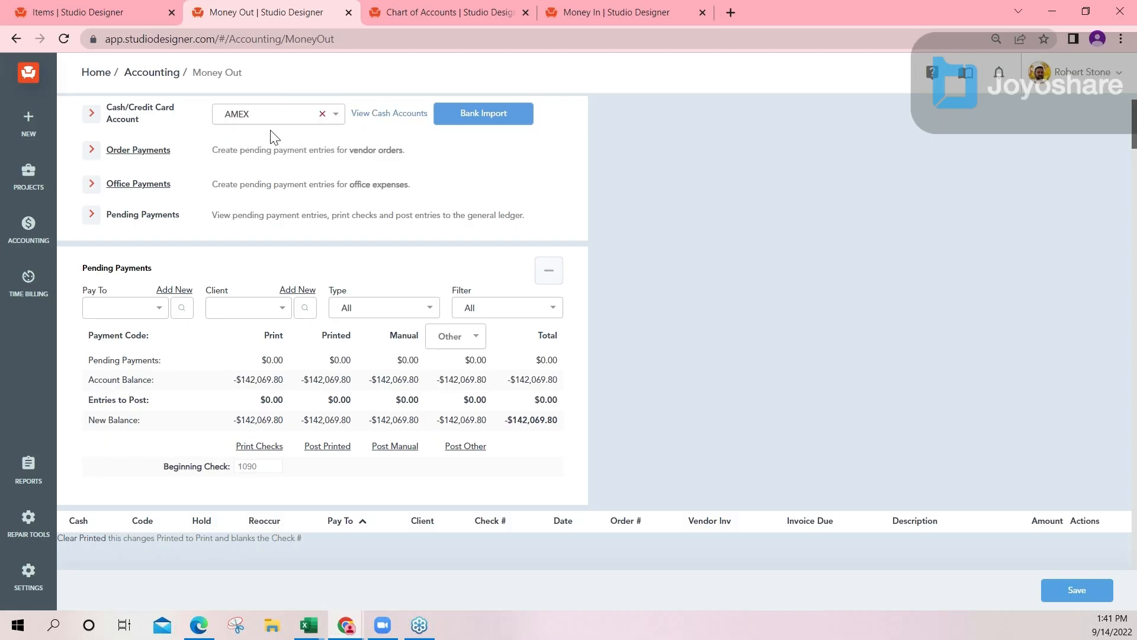
Step: Open the Suspense account's details in the chart of accounts, then close them without changes
click(427, 13)
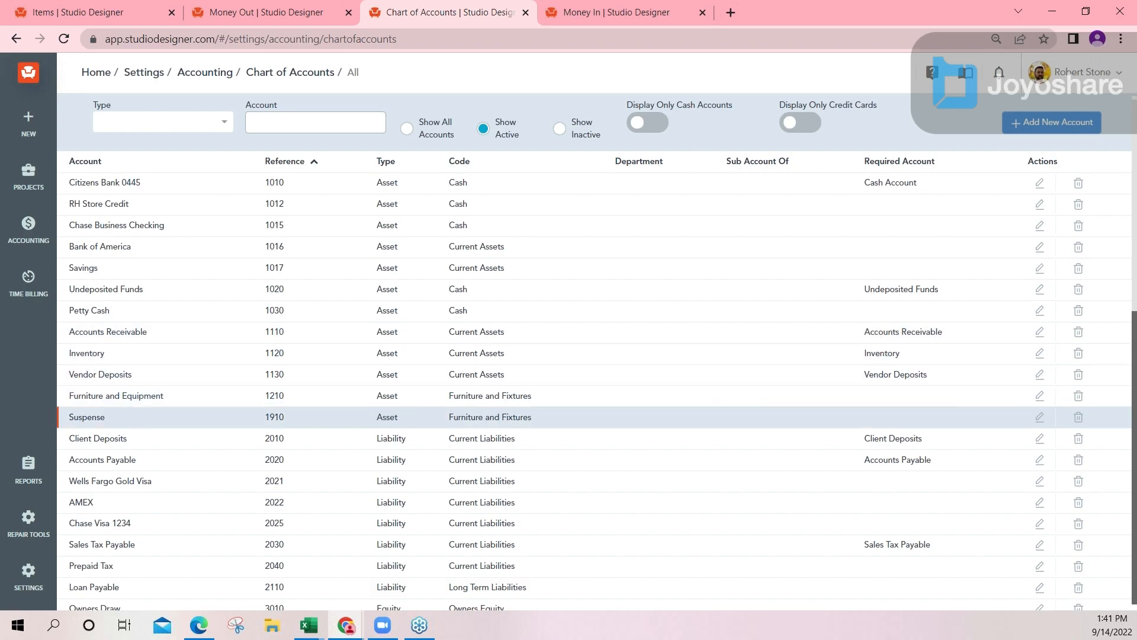
click(1039, 418)
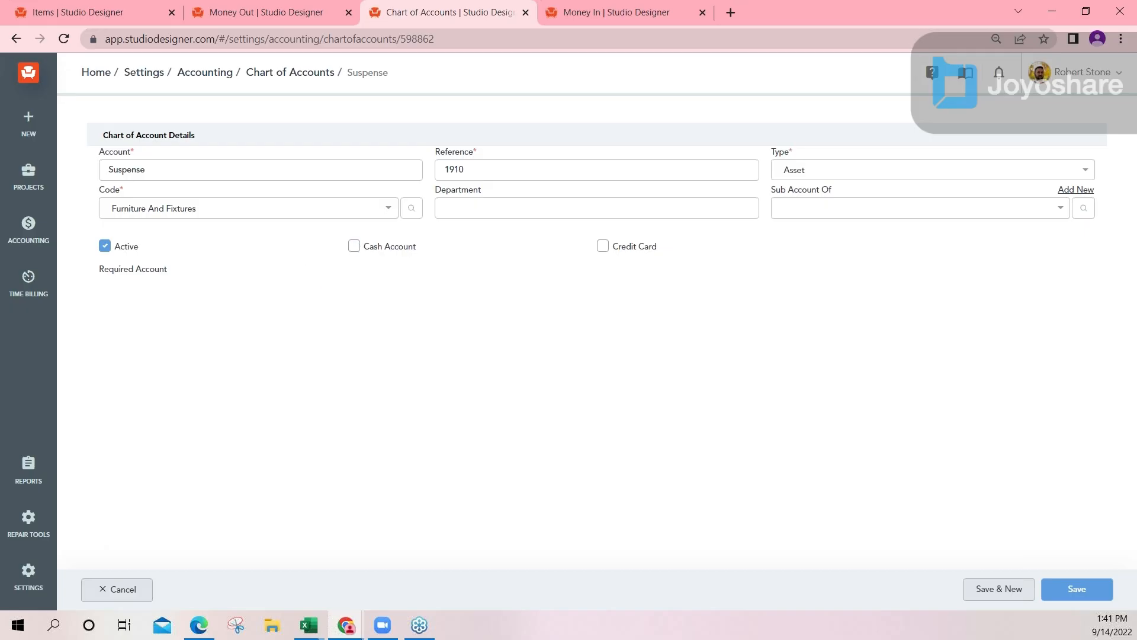
click(118, 591)
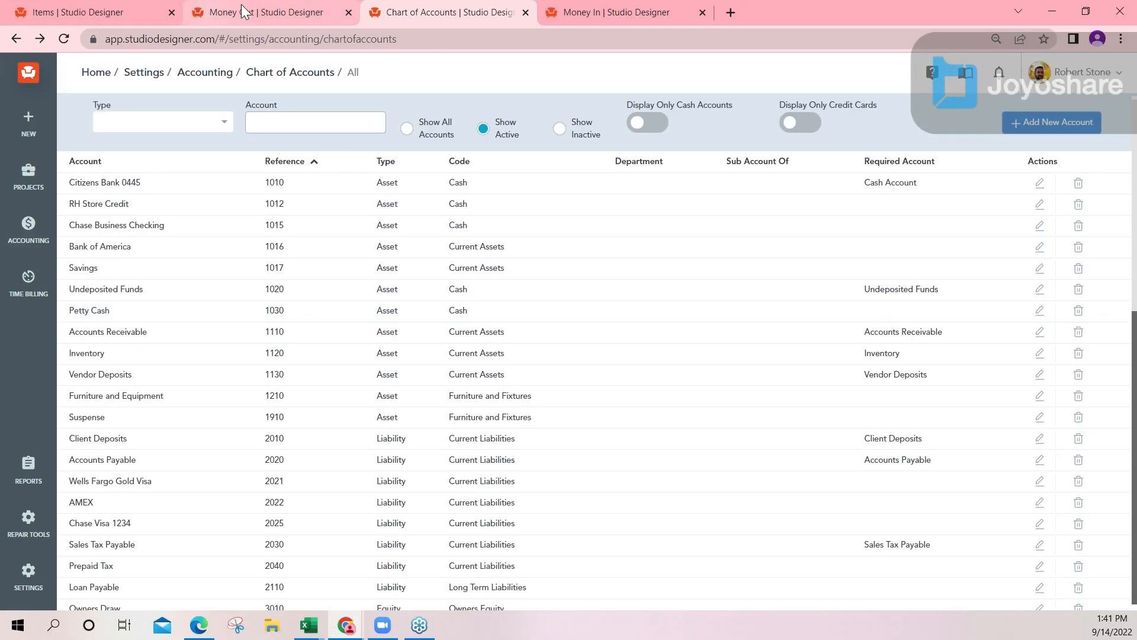
Step: Look at the Money In form, then return to Money Out and limit its account choices to cash accounts
click(607, 12)
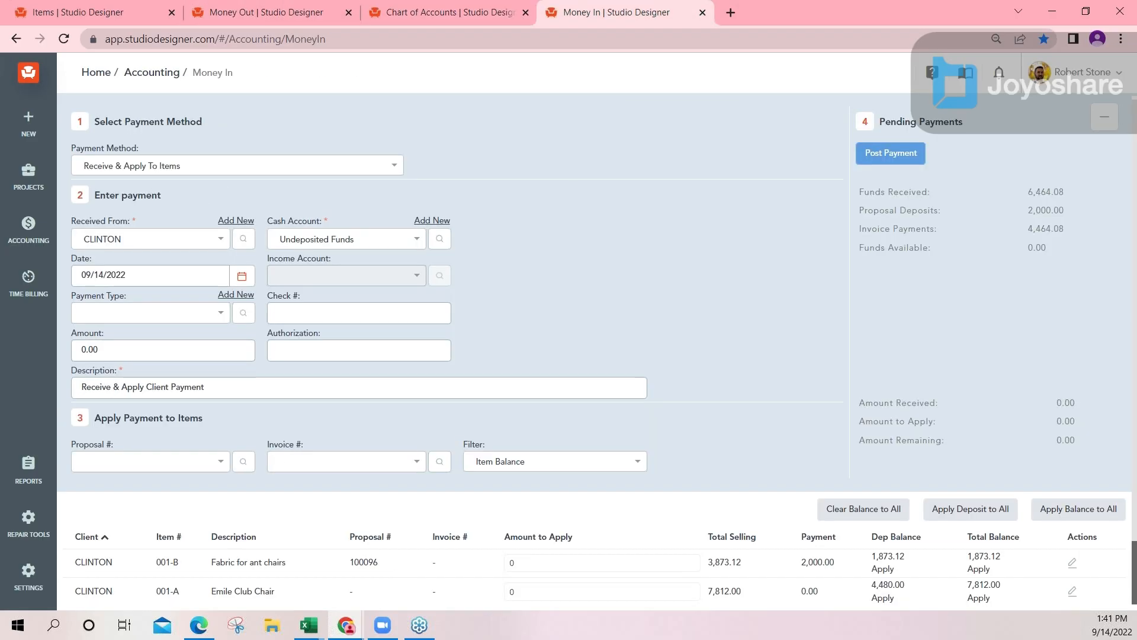
click(231, 12)
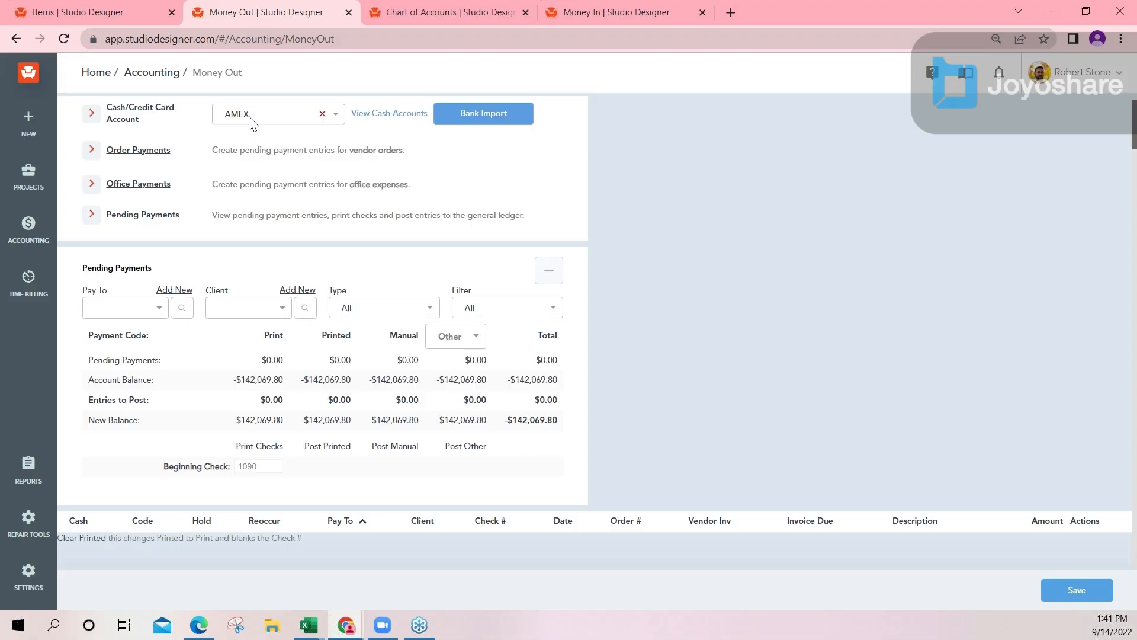
click(297, 117)
click(364, 115)
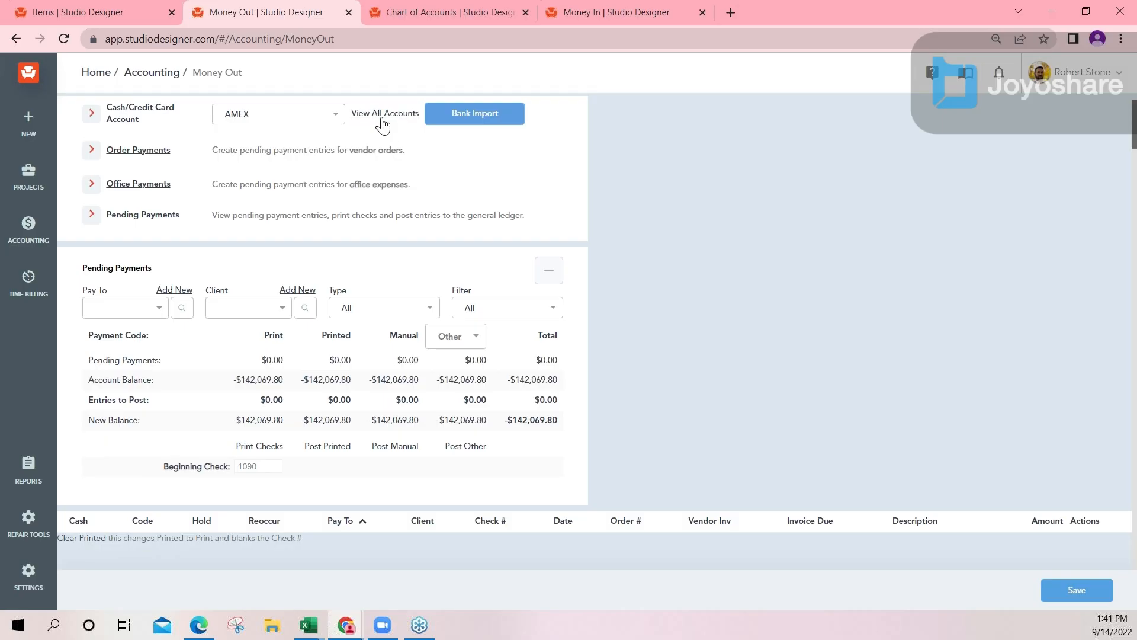
Step: Extend the Money Out account choices to all accounts and set the cash/credit card account to Suspense
click(380, 121)
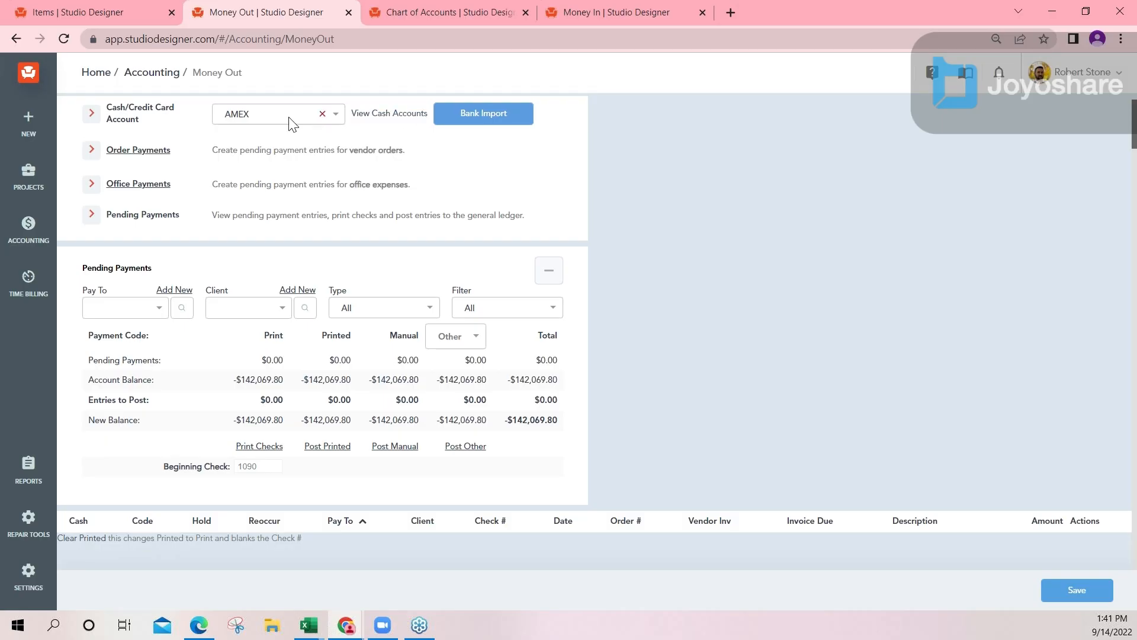
click(261, 113)
text(sus)
click(248, 142)
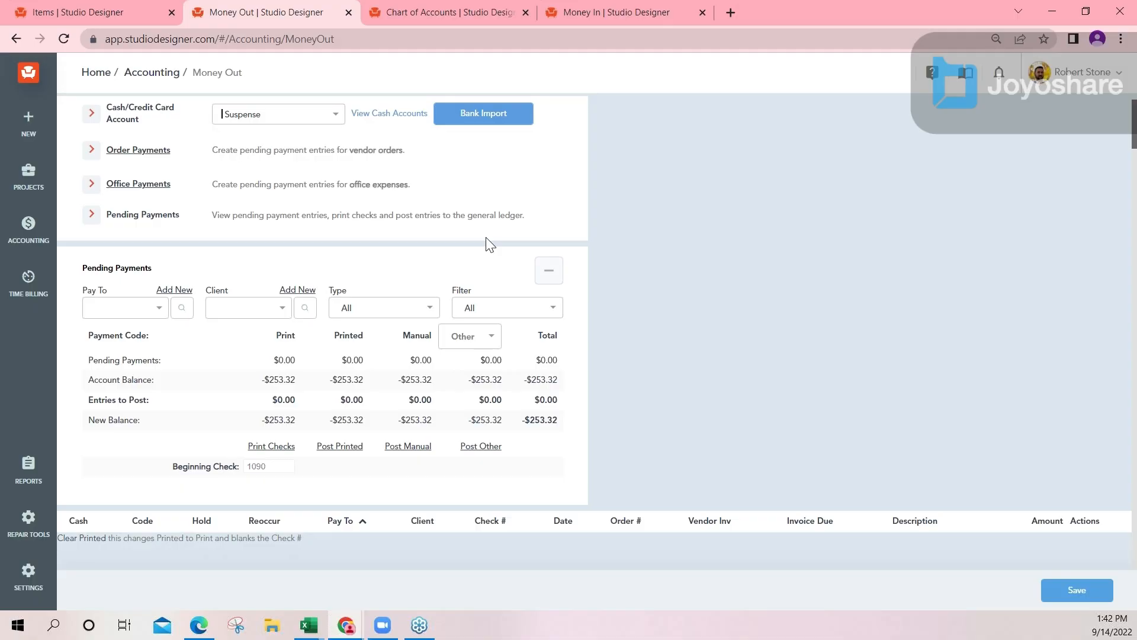
Step: Open the General Ledger, clear its check number filter and filter the entries by the Suspense account
click(597, 11)
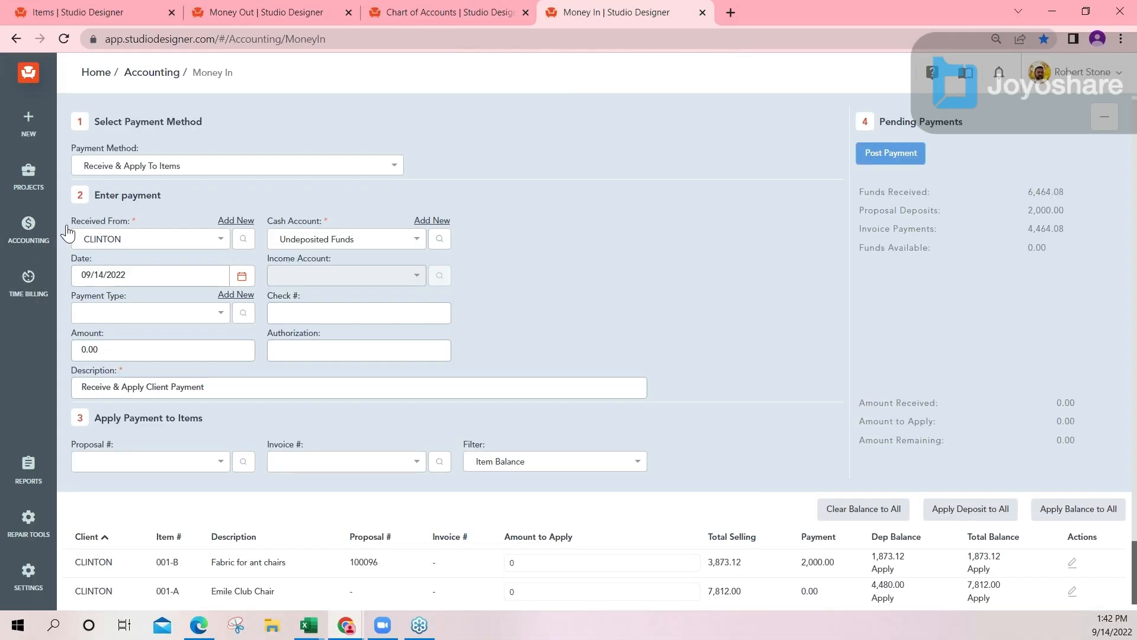
click(35, 239)
click(100, 355)
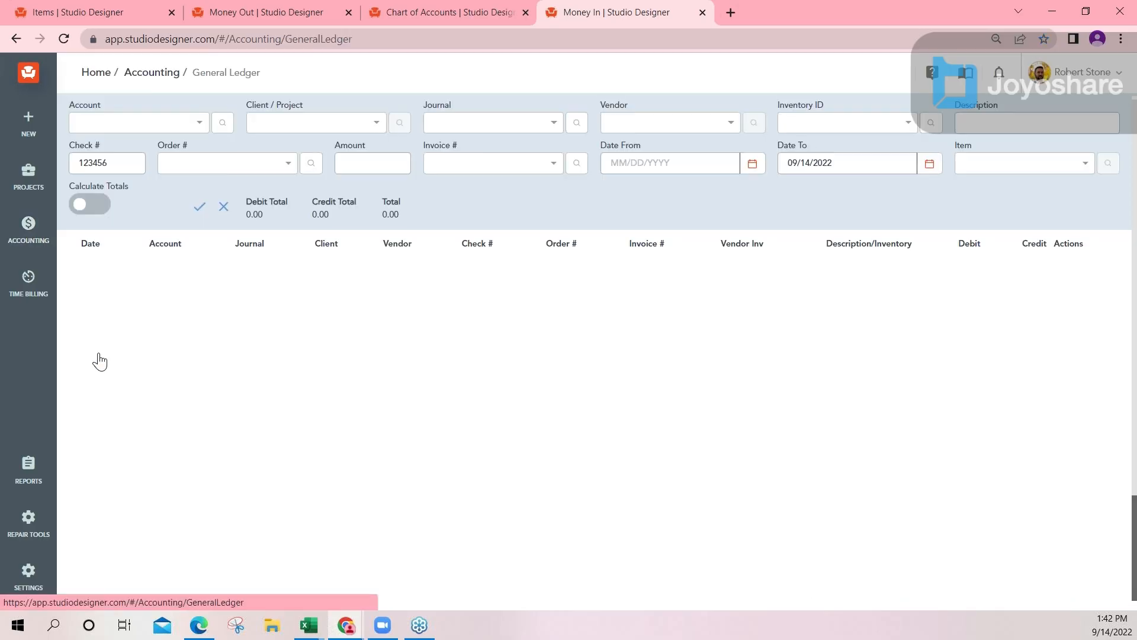
drag(116, 162, 35, 172)
key(BackSpace)
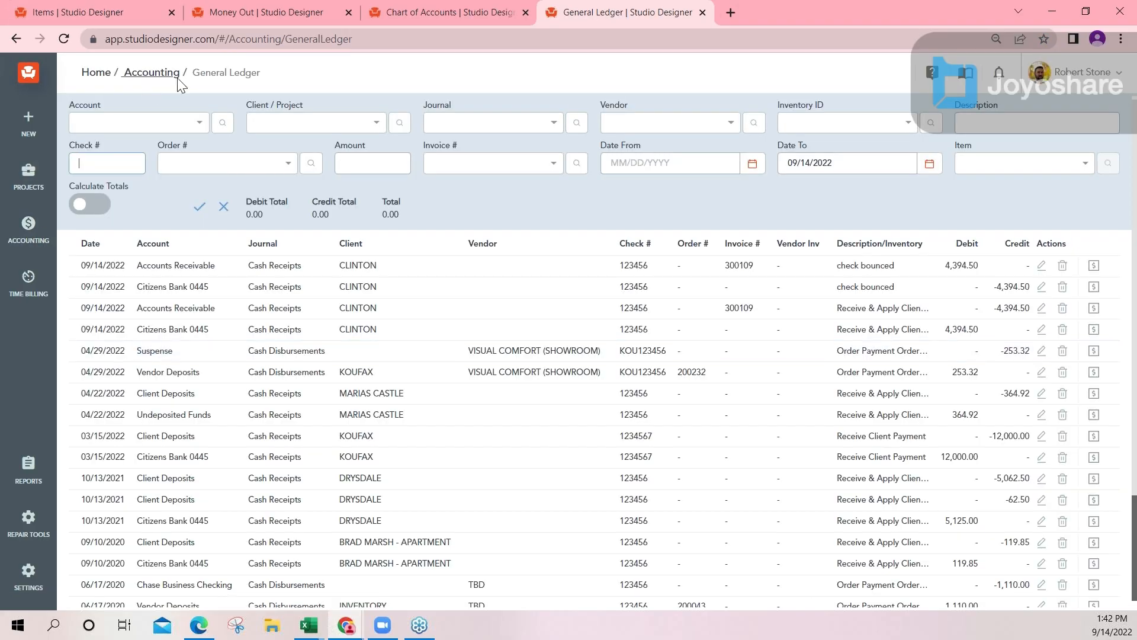
click(96, 121)
text(sus)
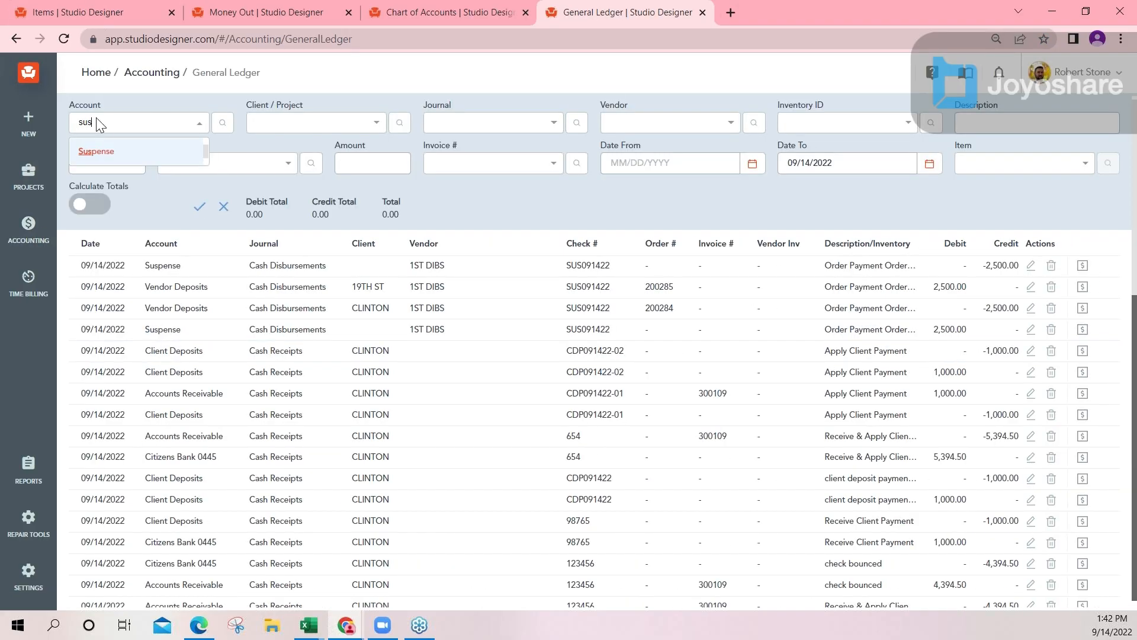
click(98, 152)
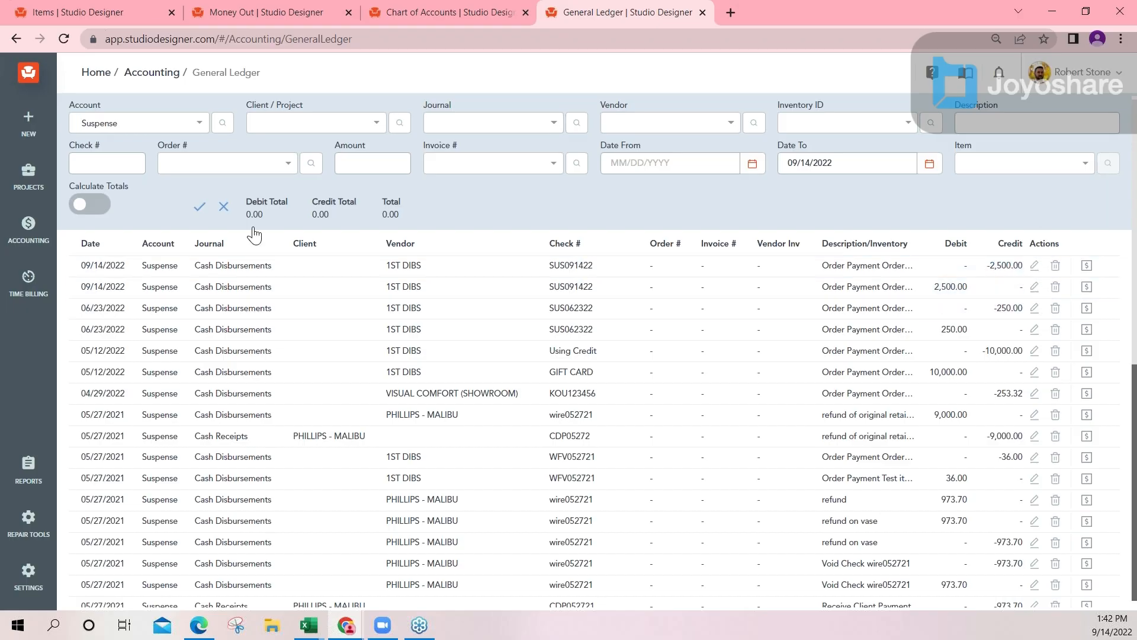
Step: Add the vendor description "Paid with commission credit on PO ......" to the NON Billable Vase item, then save and close it
click(55, 17)
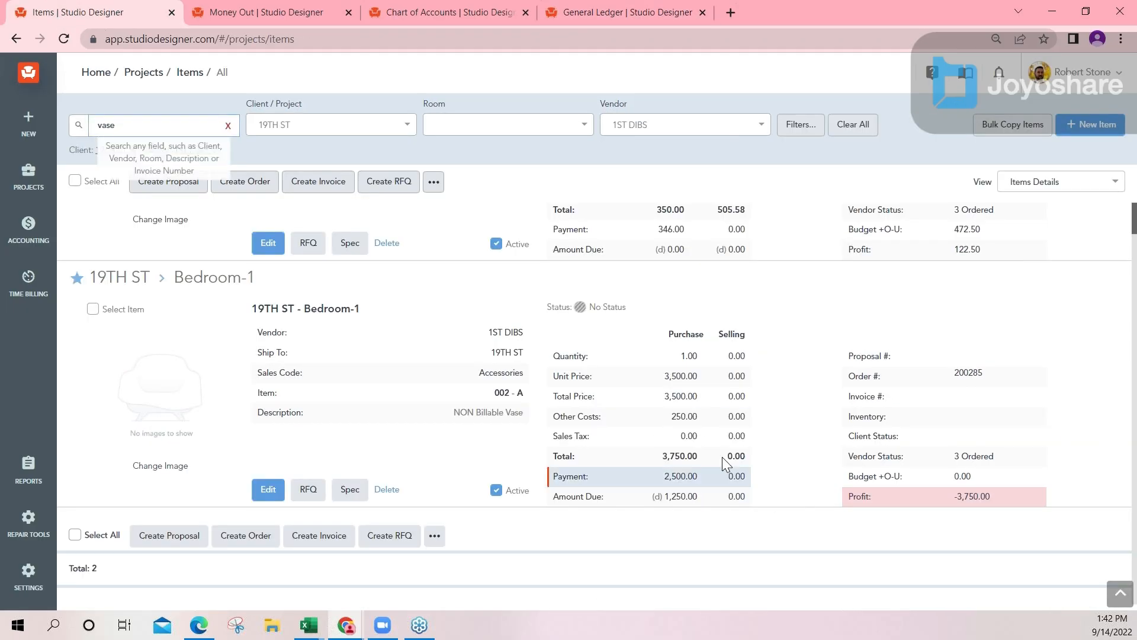
click(269, 490)
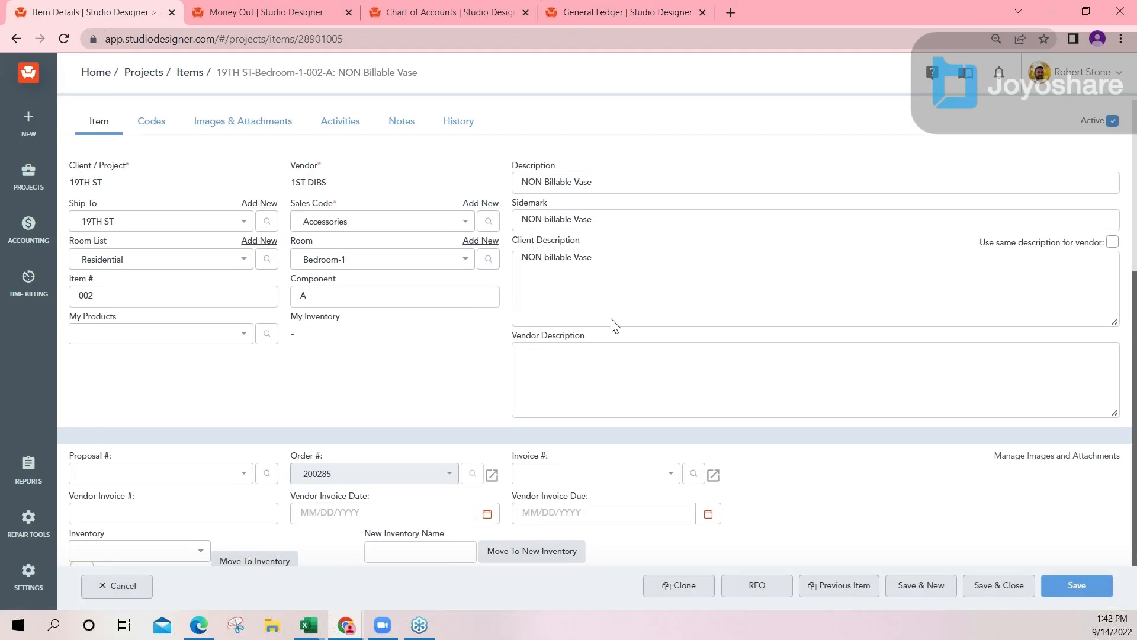
click(522, 350)
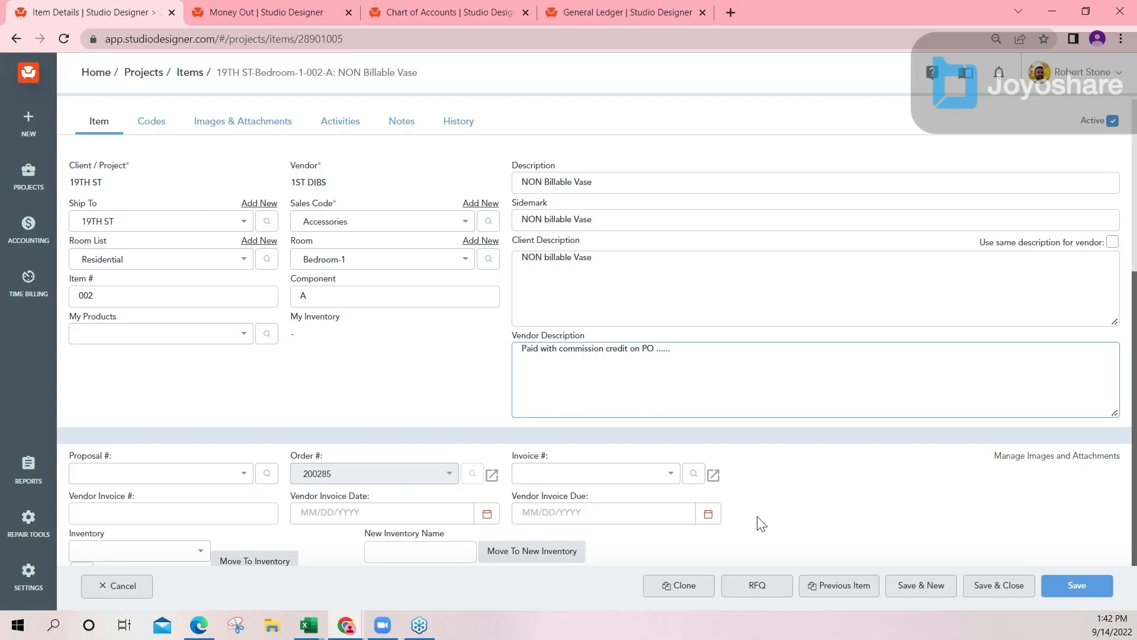
click(997, 587)
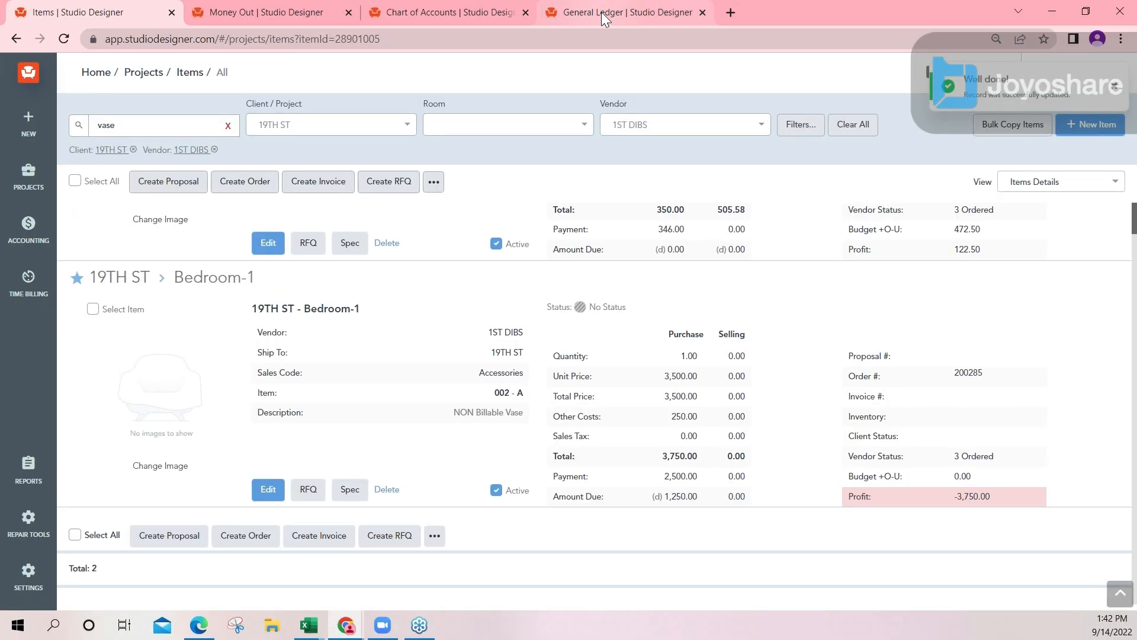
Step: Inspect the balance details of the two 09/14/2022 Suspense entries in the General Ledger, first the credit and then the debit
click(602, 12)
click(1034, 265)
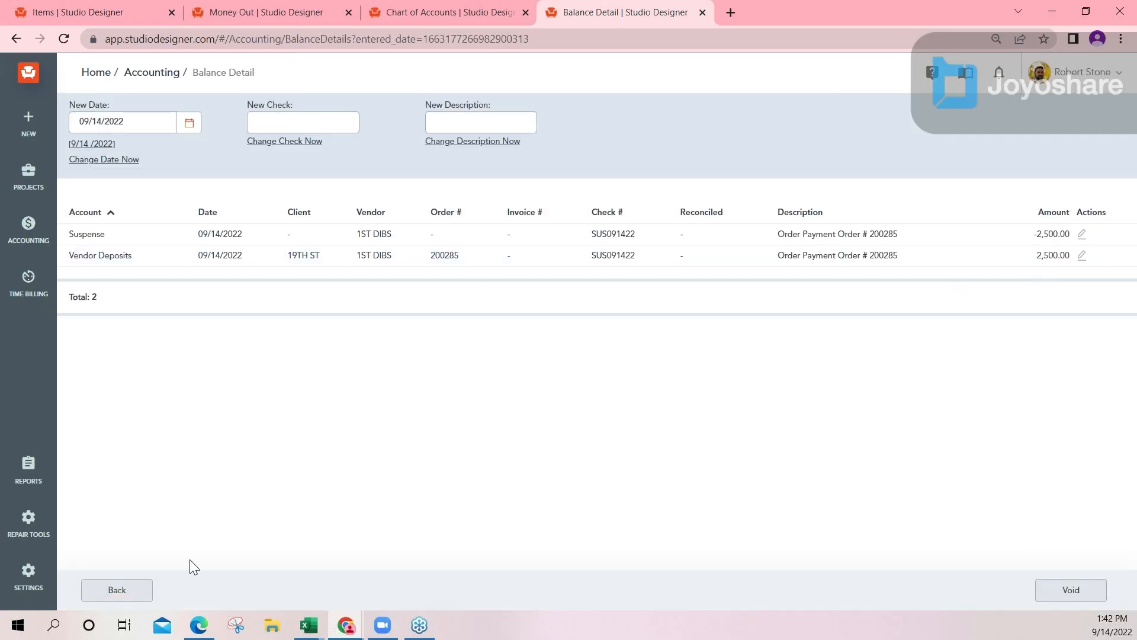
click(127, 589)
click(1034, 264)
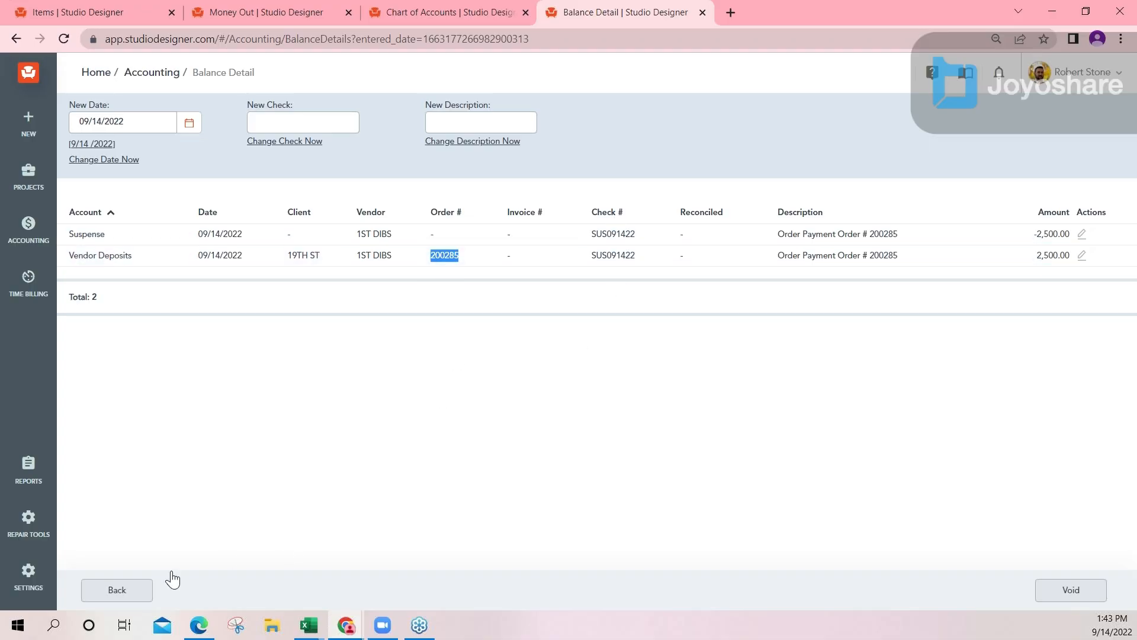
click(122, 597)
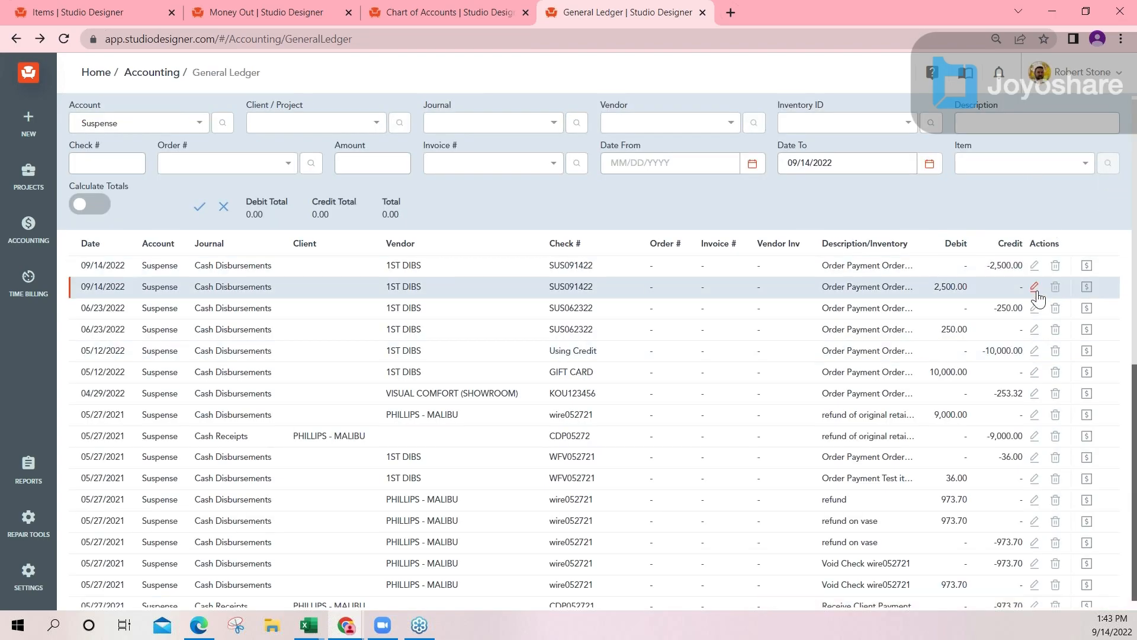
click(1034, 266)
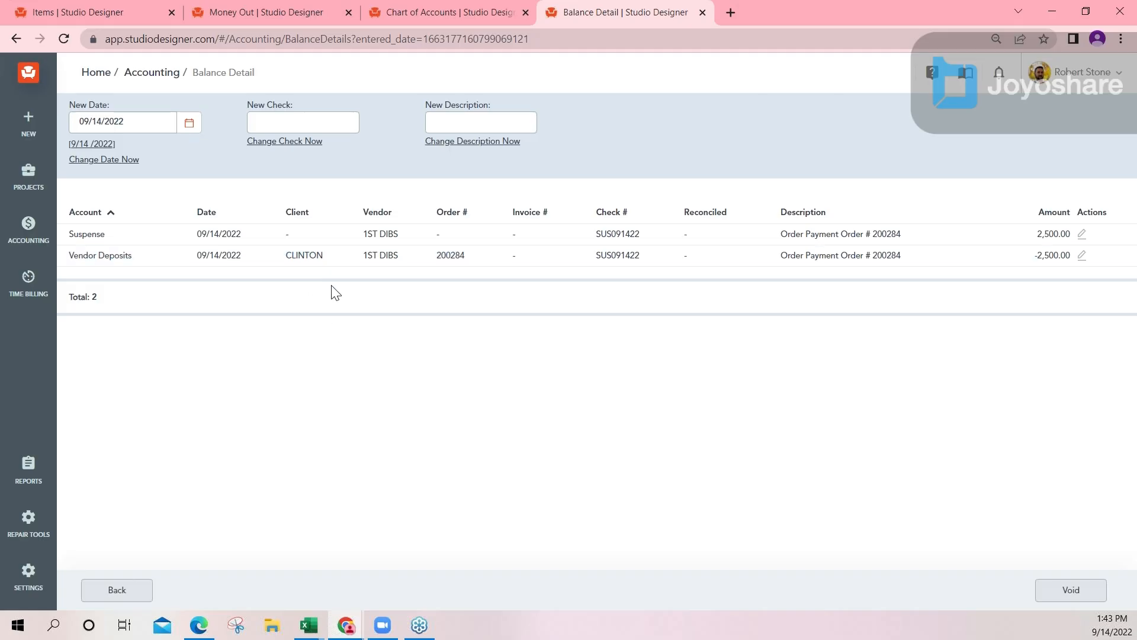
Step: Filter the General Ledger by check number SUS091422 and remove the Suspense account filter
drag(641, 234, 594, 235)
click(131, 595)
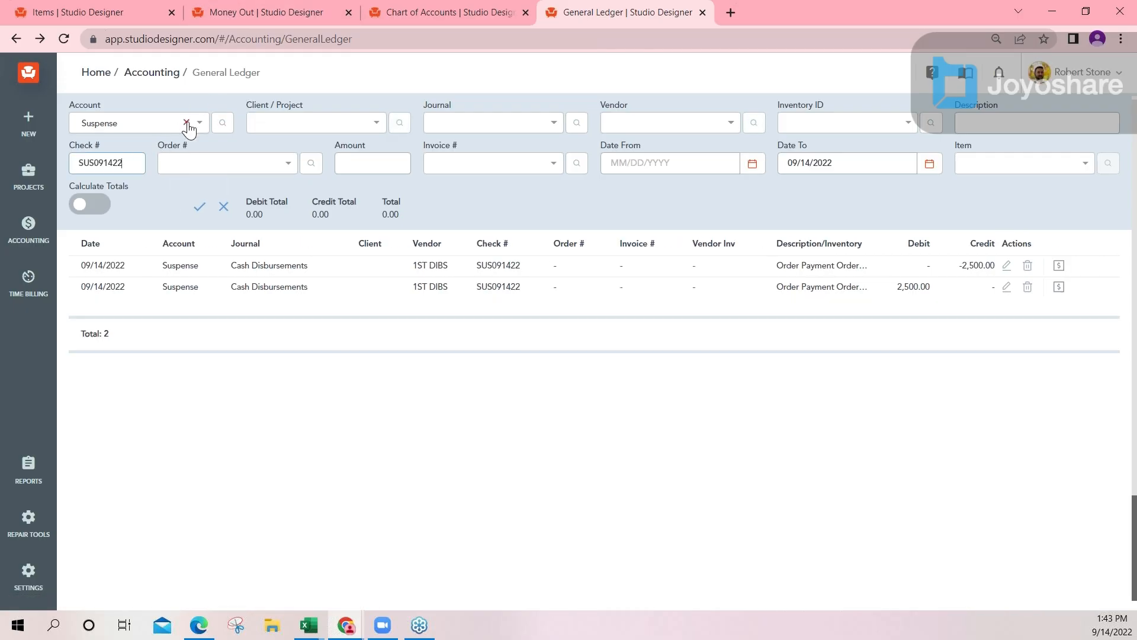
click(186, 123)
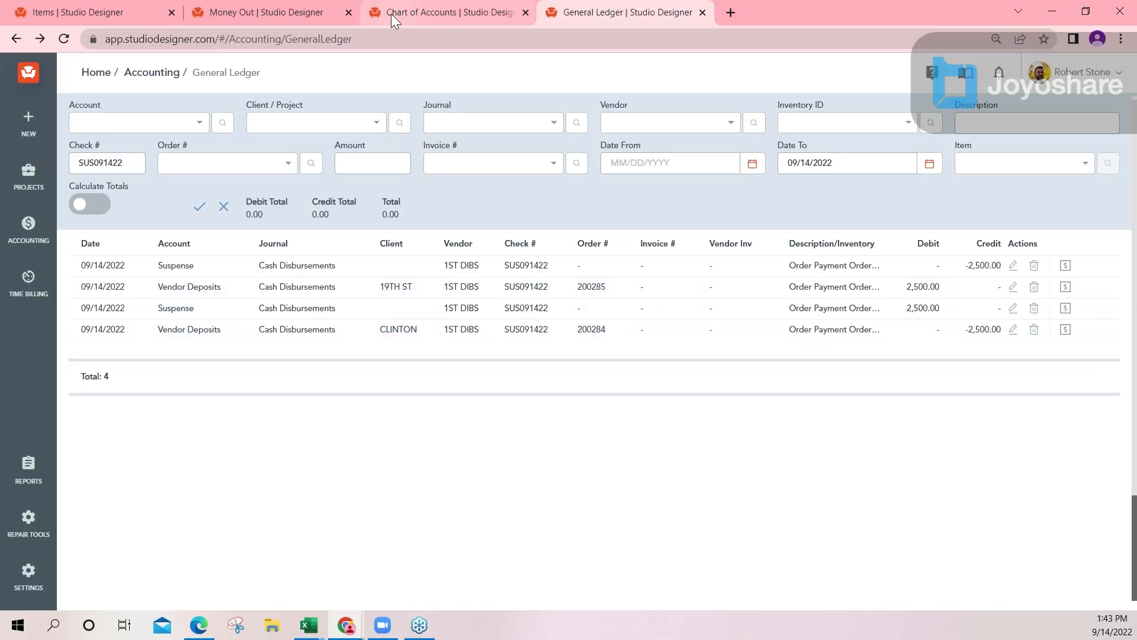
Step: Open Reconciliation for the Suspense account and examine the VISUAL COMFORT (SHOWROOM) payment dated 04/29/2022
click(453, 10)
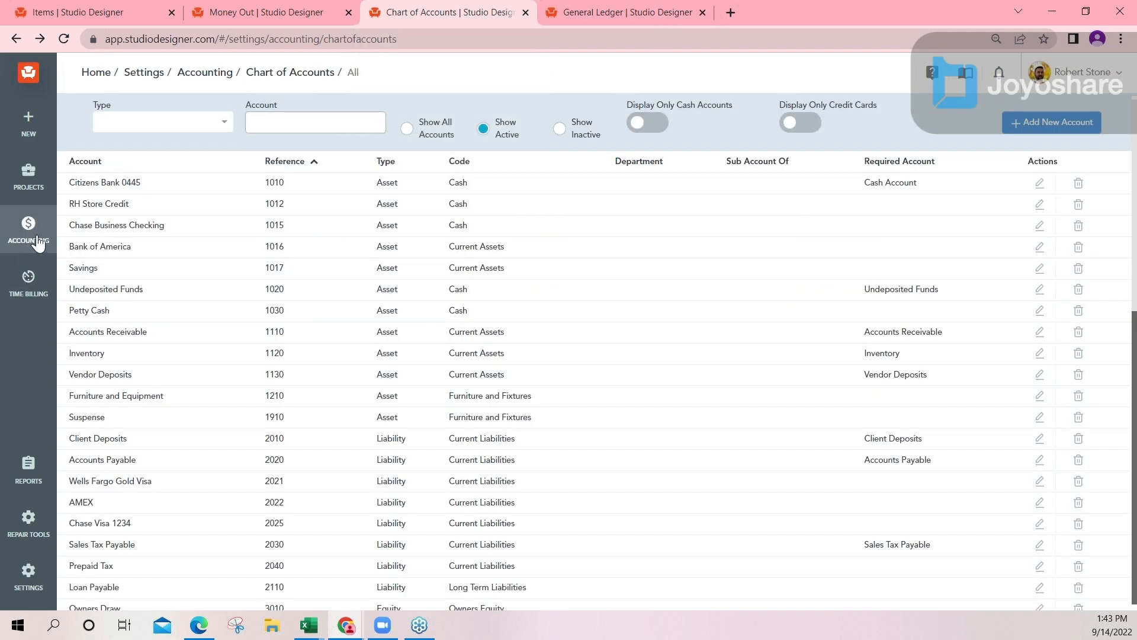
mouse_move(35, 240)
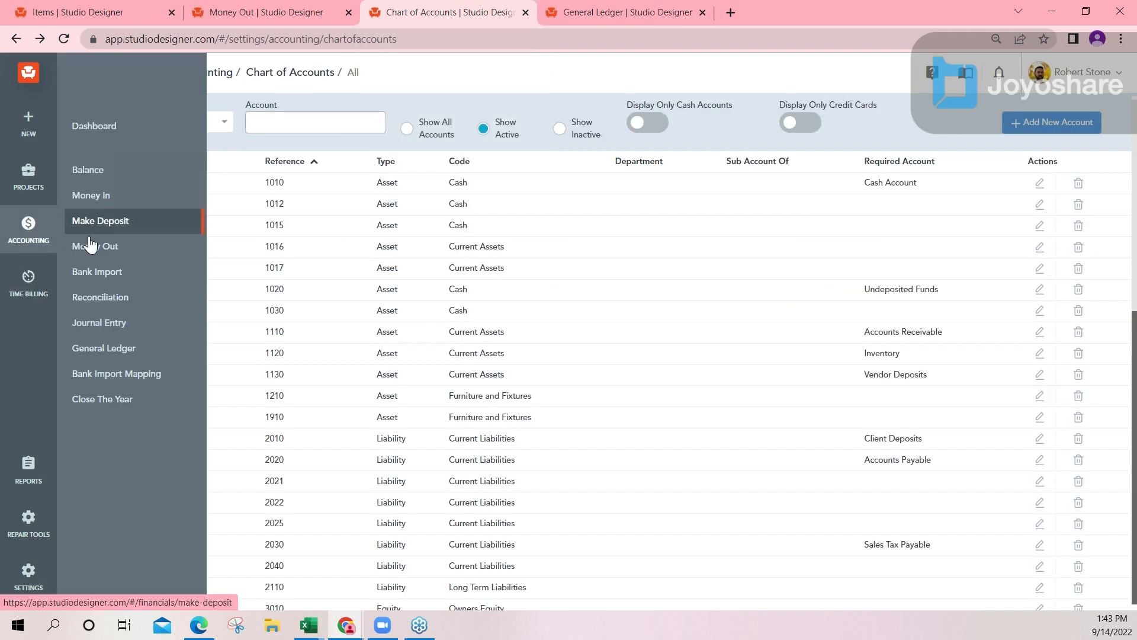
click(77, 299)
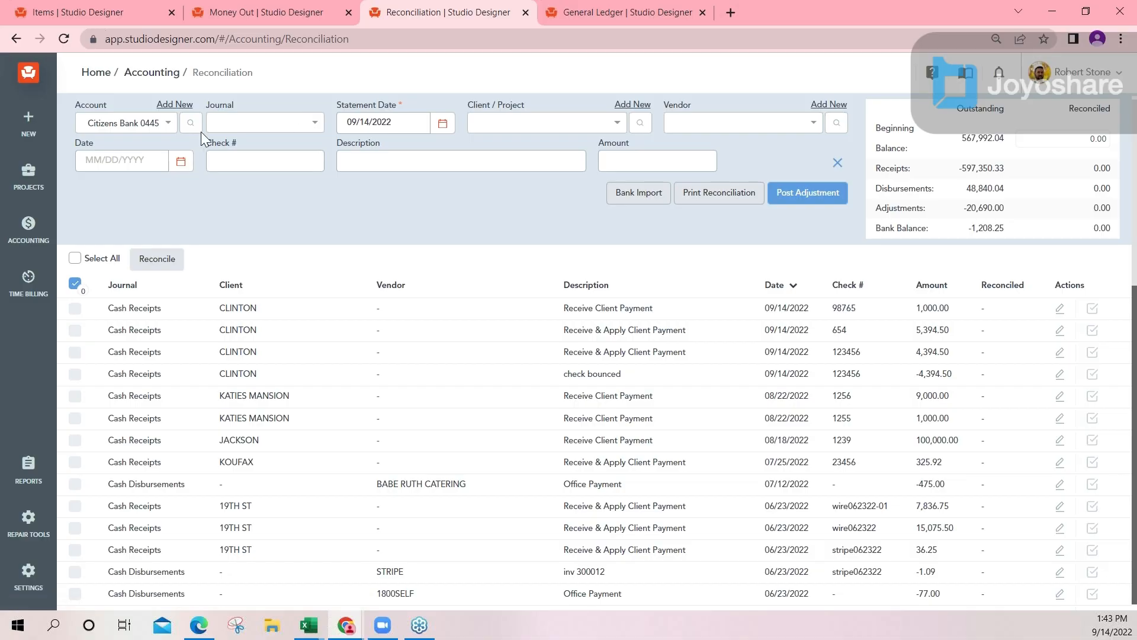
click(164, 124)
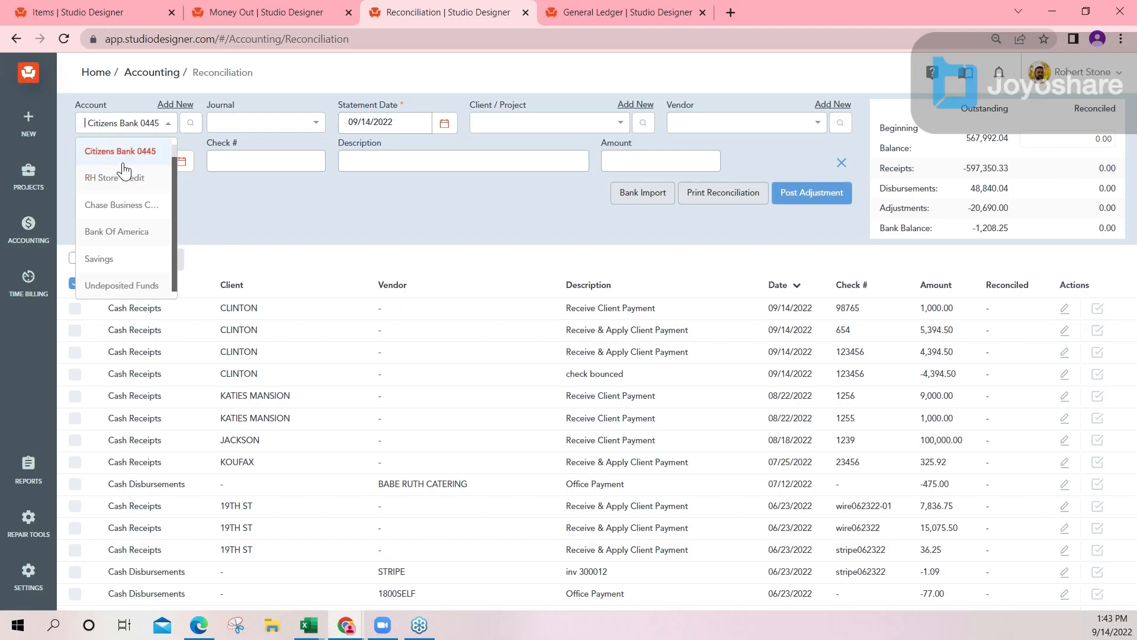
text(sus)
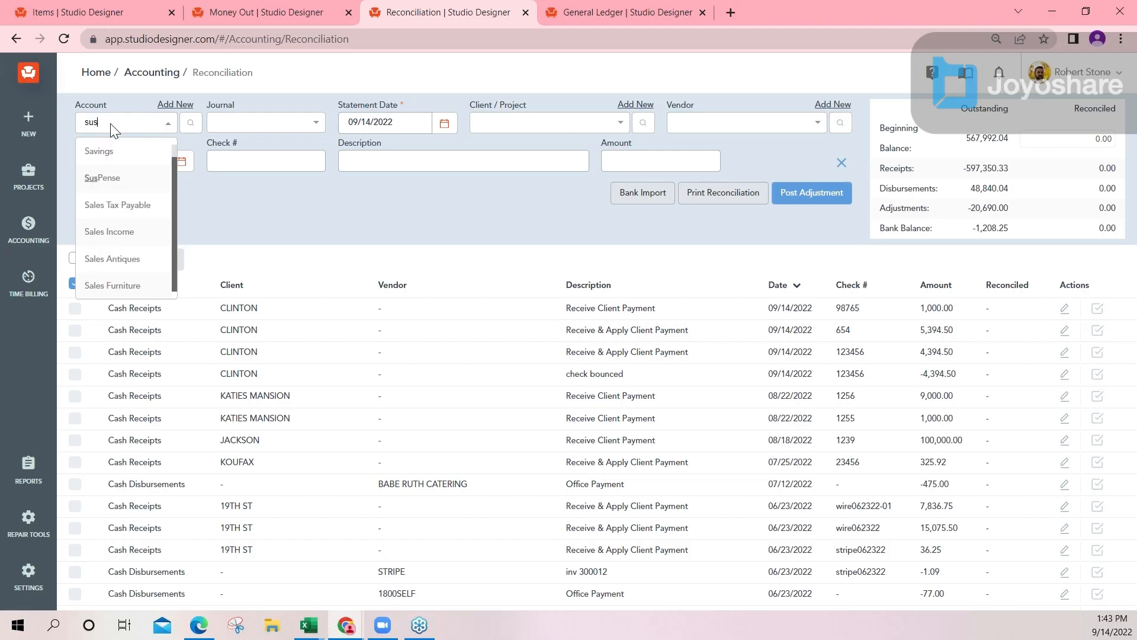
click(102, 151)
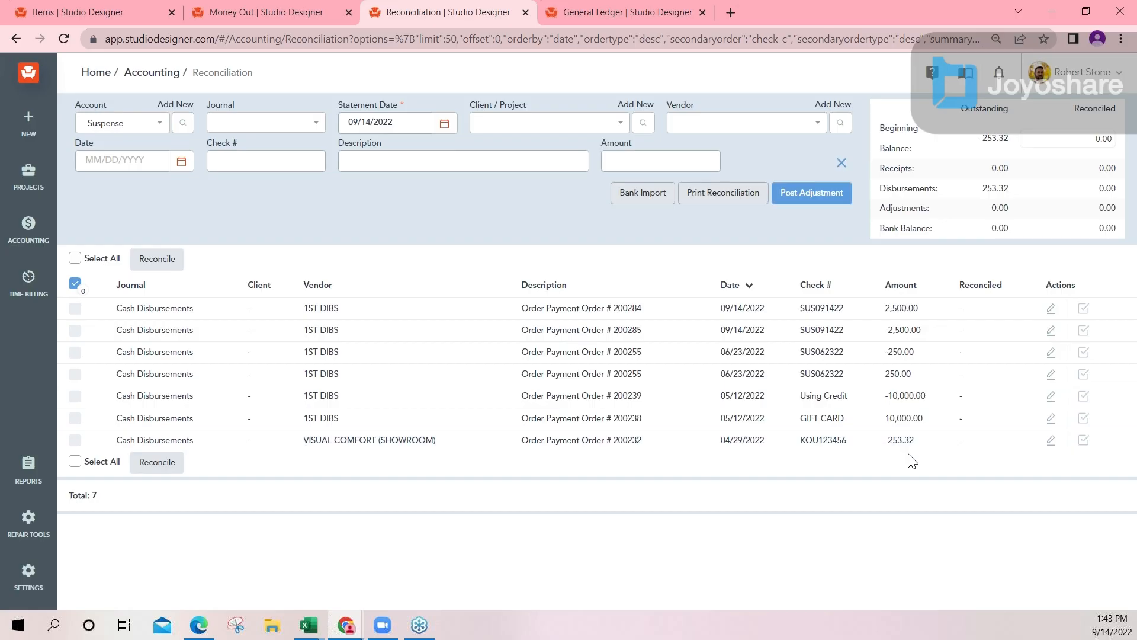
drag(921, 438, 681, 445)
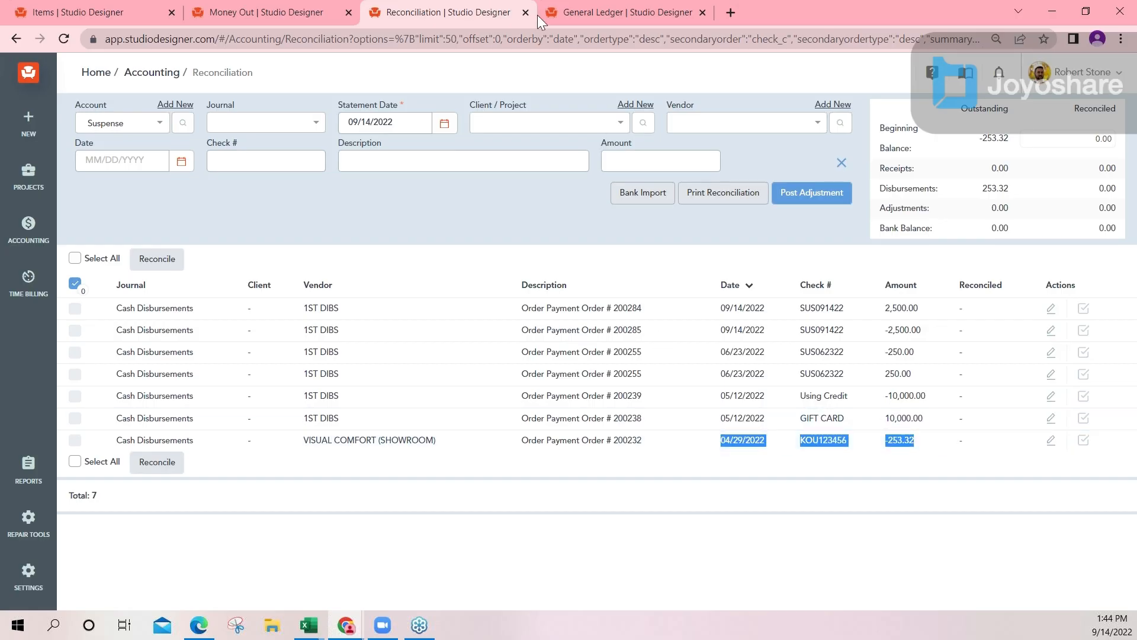
Step: Filter the General Ledger by the Suspense account again and clear the check number filter
click(595, 15)
click(148, 122)
text(sus)
click(118, 149)
drag(129, 159, 46, 165)
key(BackSpace)
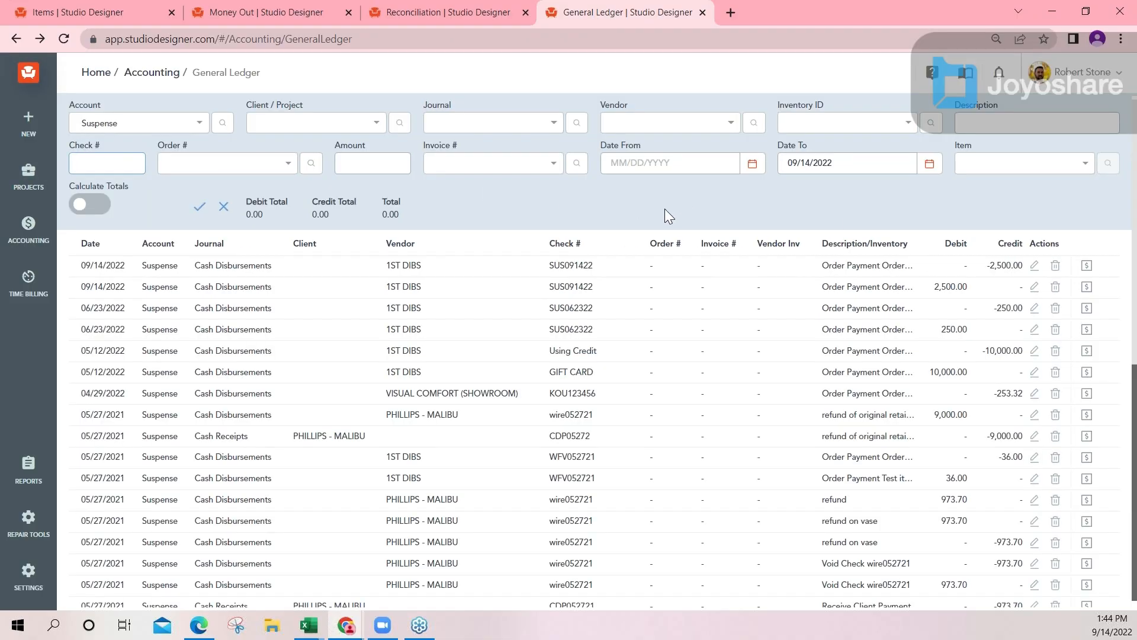
Step: Select the 2,500.00 payment under SUS091422 in the Suspense reconciliation and compare it with the General Ledger entries
click(425, 10)
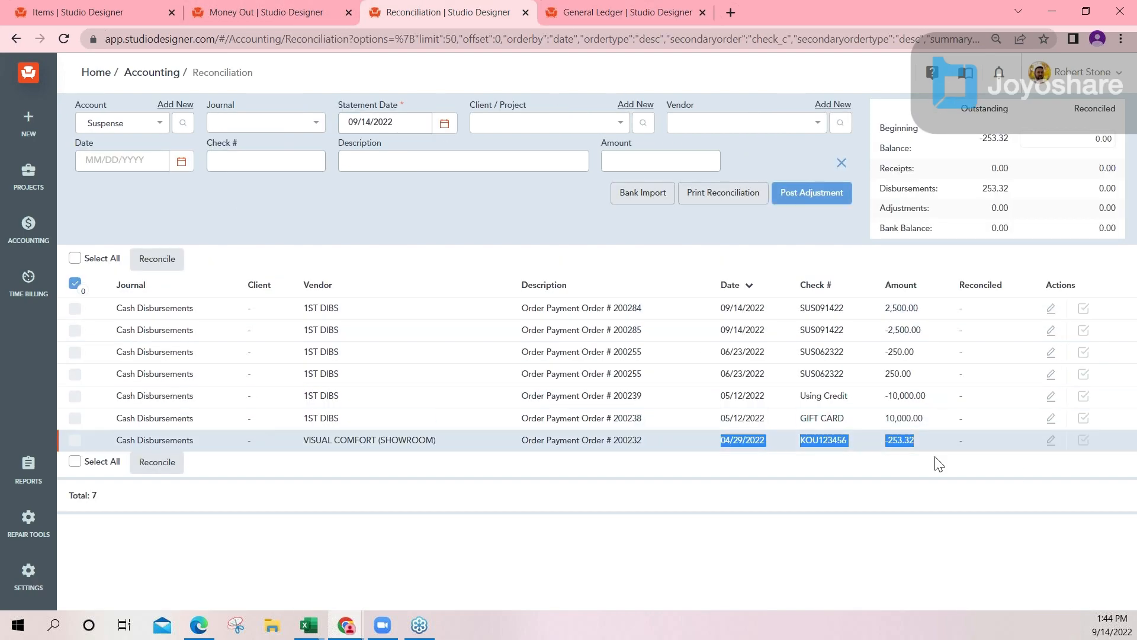
click(918, 505)
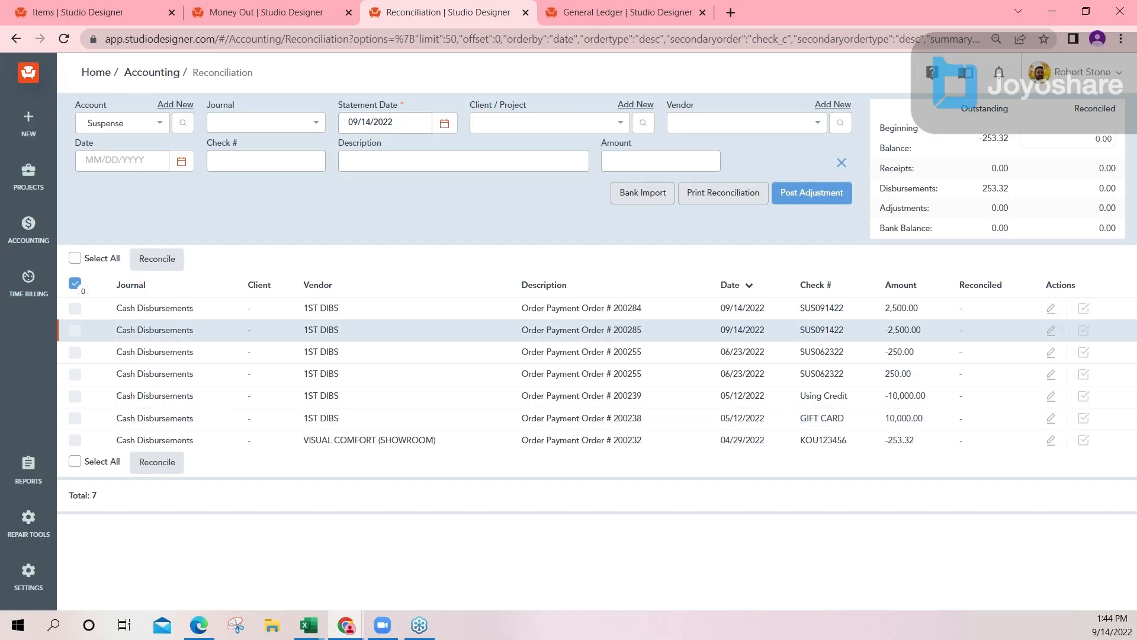
click(74, 308)
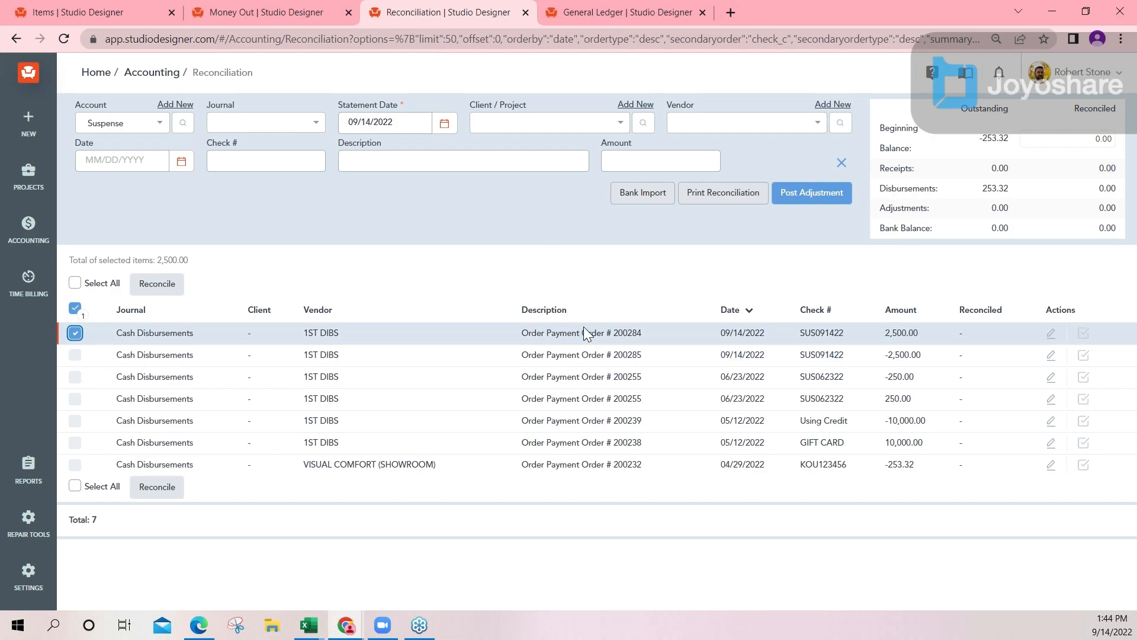
click(606, 10)
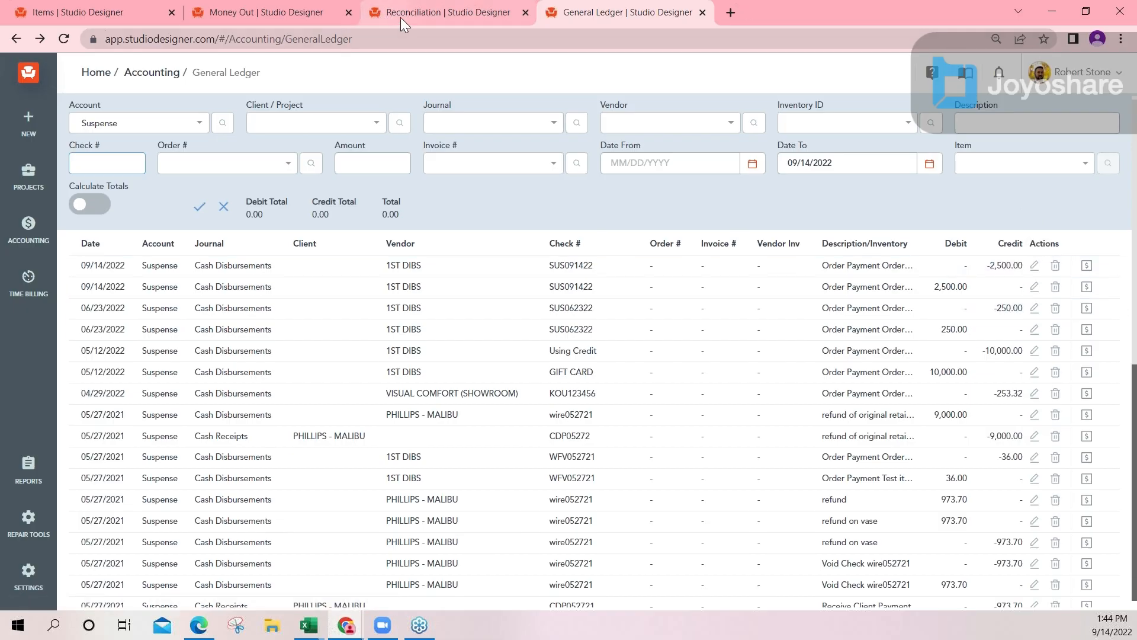
click(426, 17)
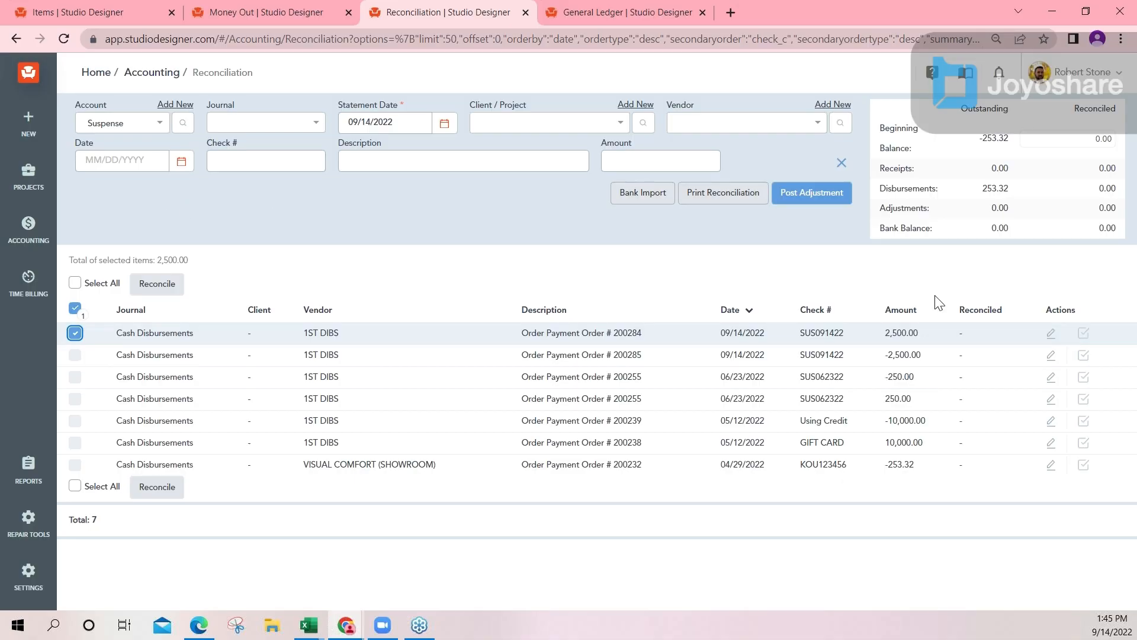
Step: Generate the legacy 4010 Balance Sheet report as a PDF and check the Suspense balance under Furniture and Fixtures
click(605, 17)
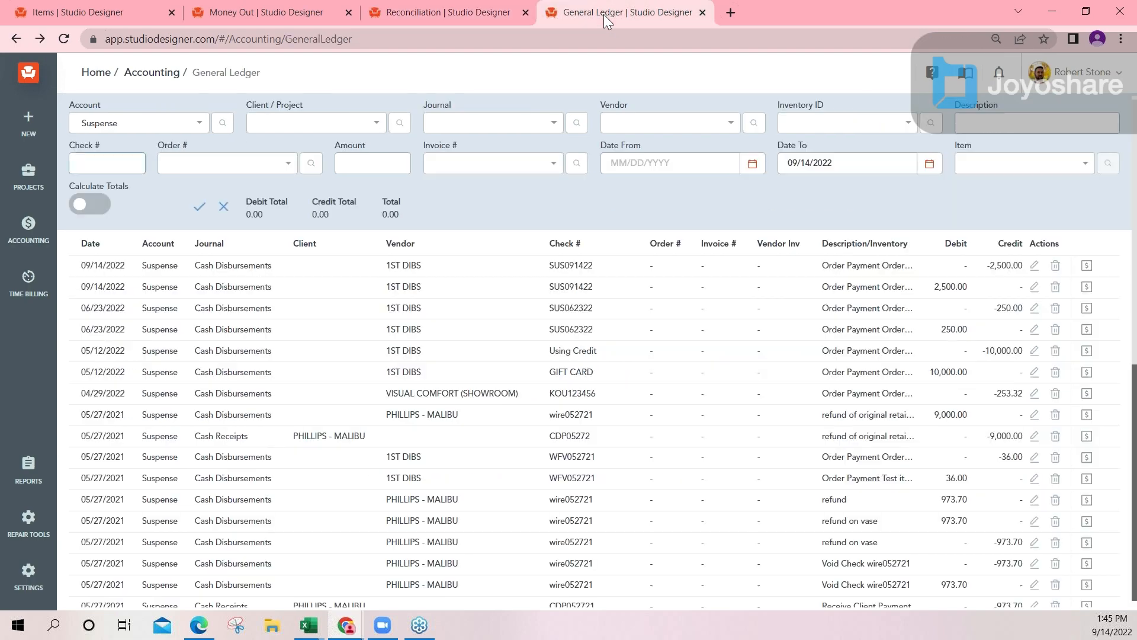
click(26, 476)
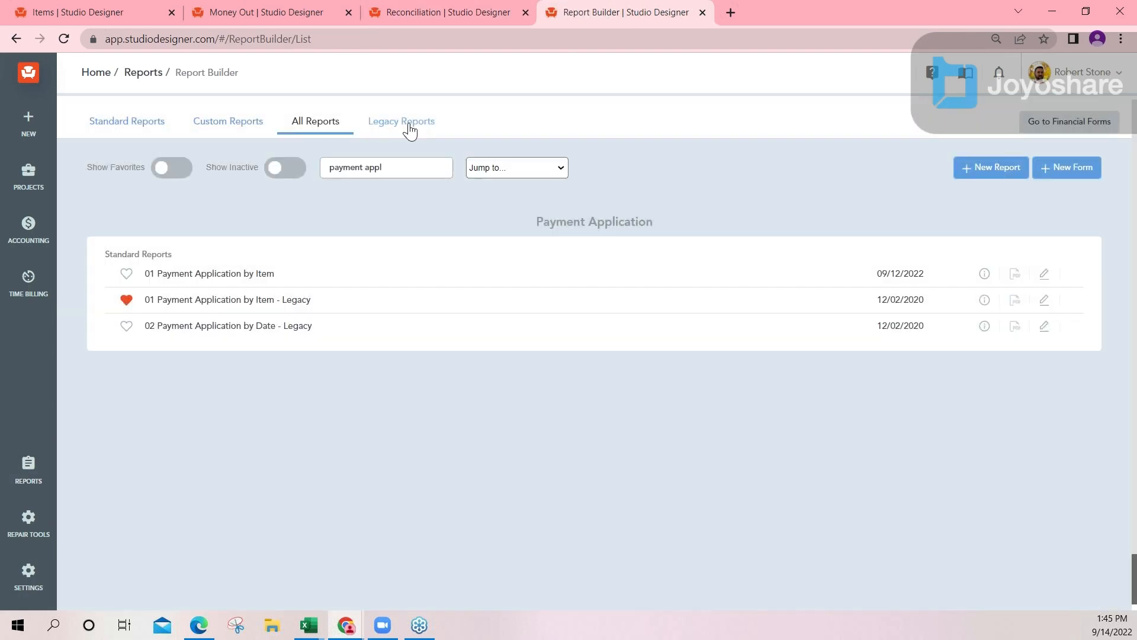
click(411, 122)
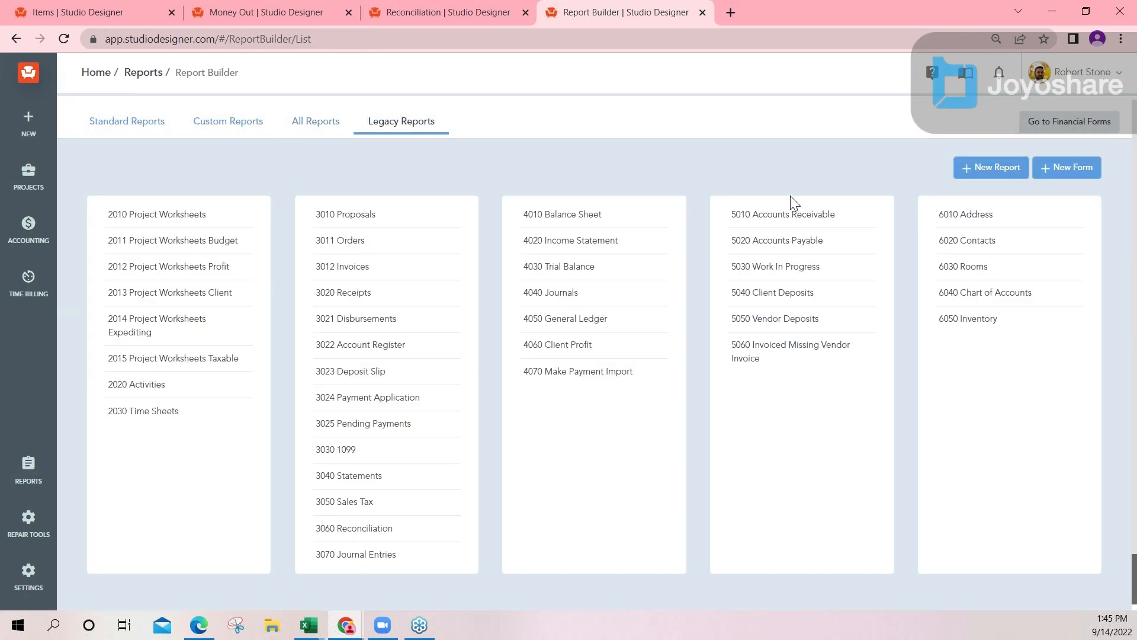
click(581, 220)
click(1073, 587)
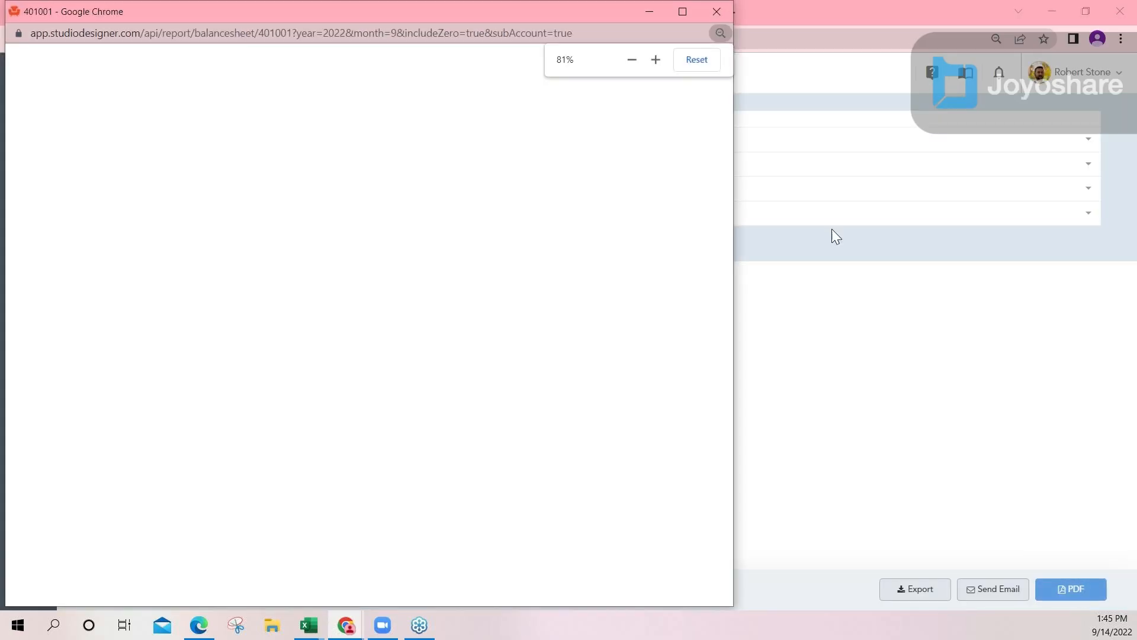
drag(551, 416, 524, 417)
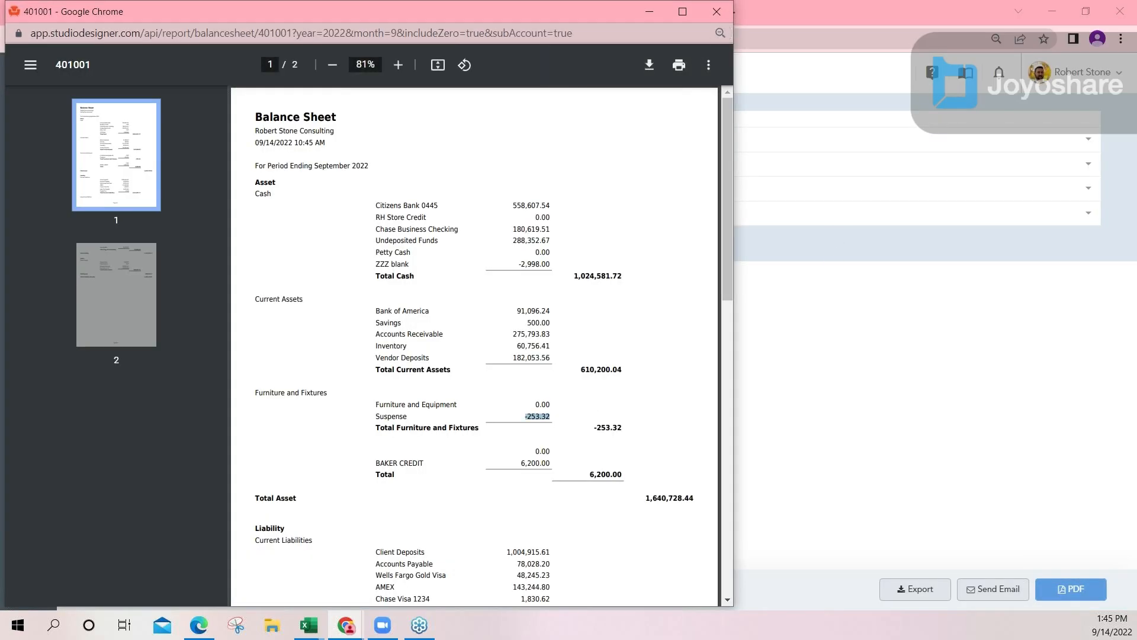
Step: Leave the balance sheet, start a new office payment from Money Out and choose 1ST DIBS as its payee
click(650, 11)
click(406, 12)
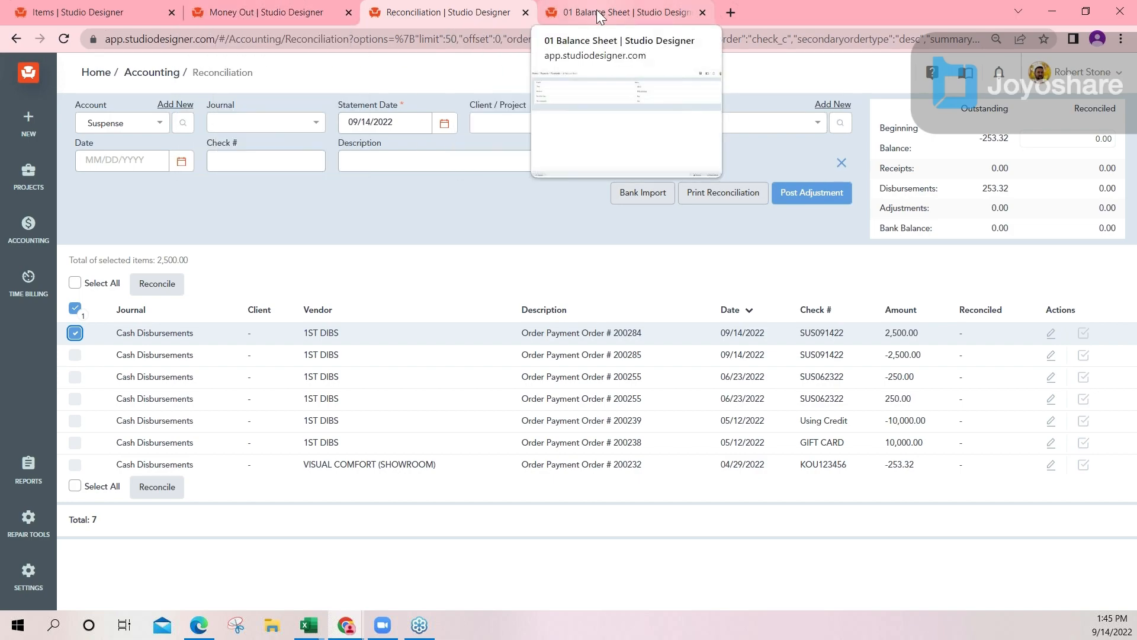
click(236, 12)
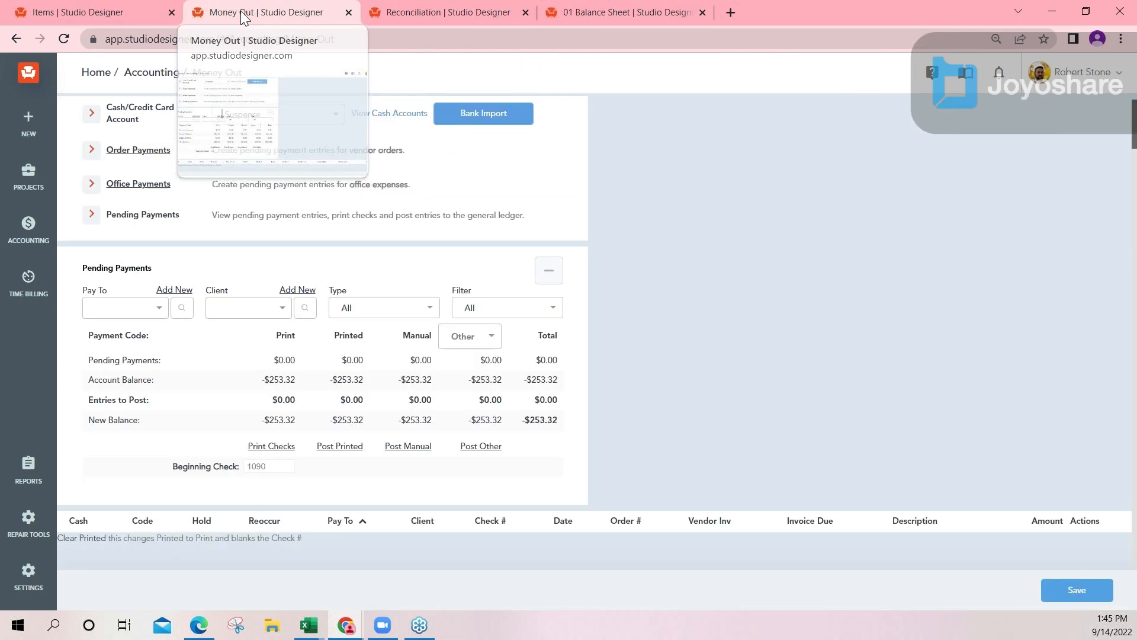
click(146, 188)
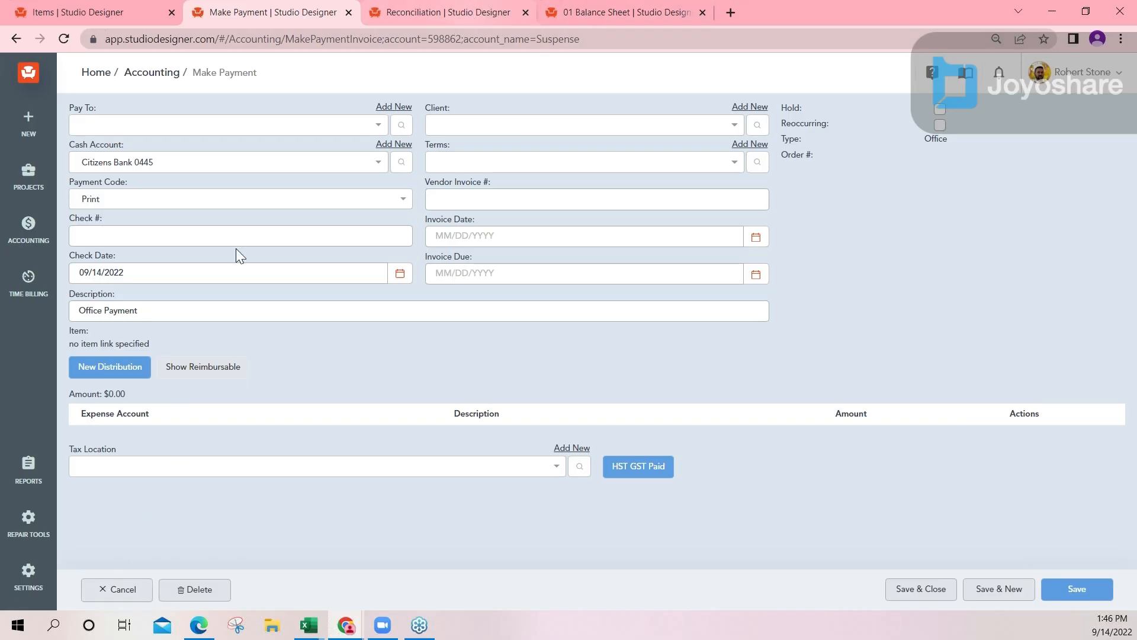
click(107, 372)
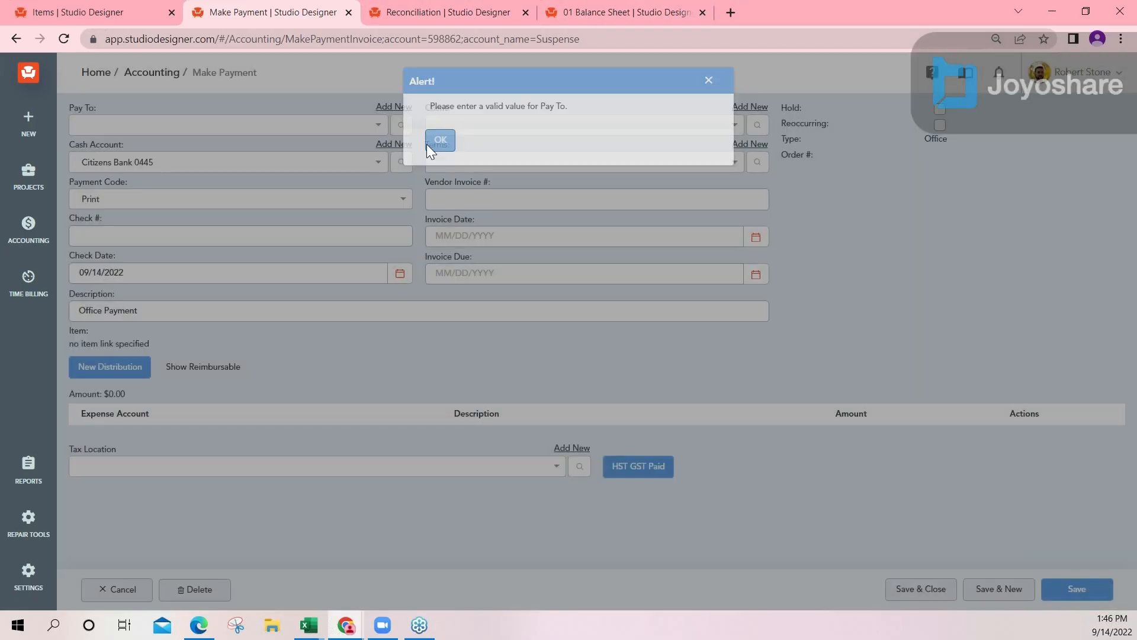
click(439, 141)
click(130, 121)
text(1st)
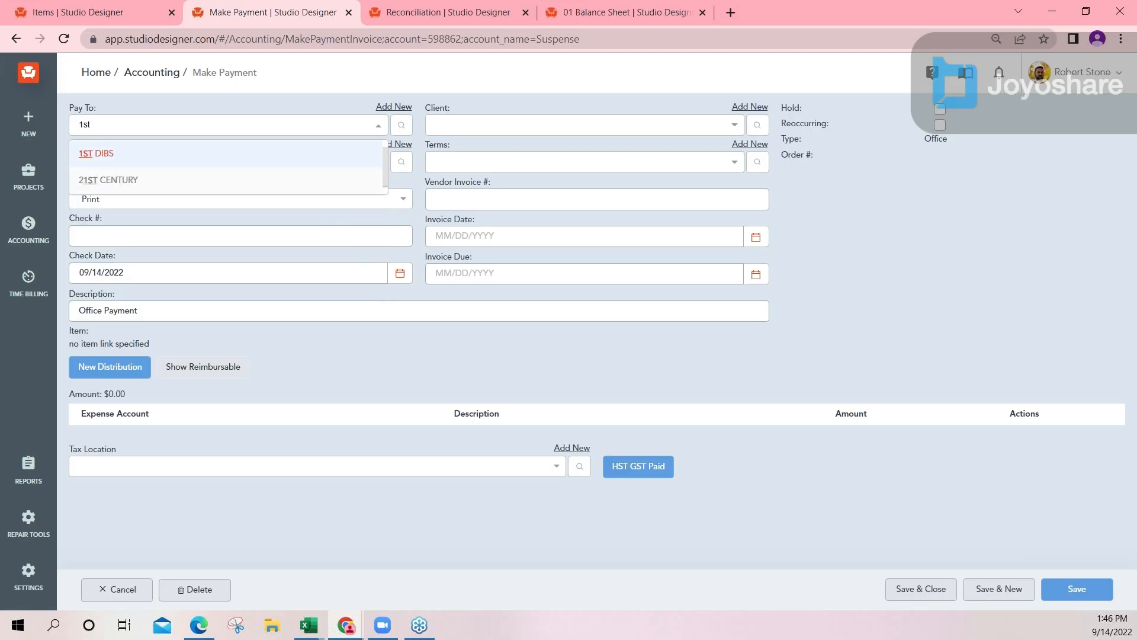
click(112, 156)
Step: Add a distribution line to the office payment and assign it to the Suspense expense account
click(111, 370)
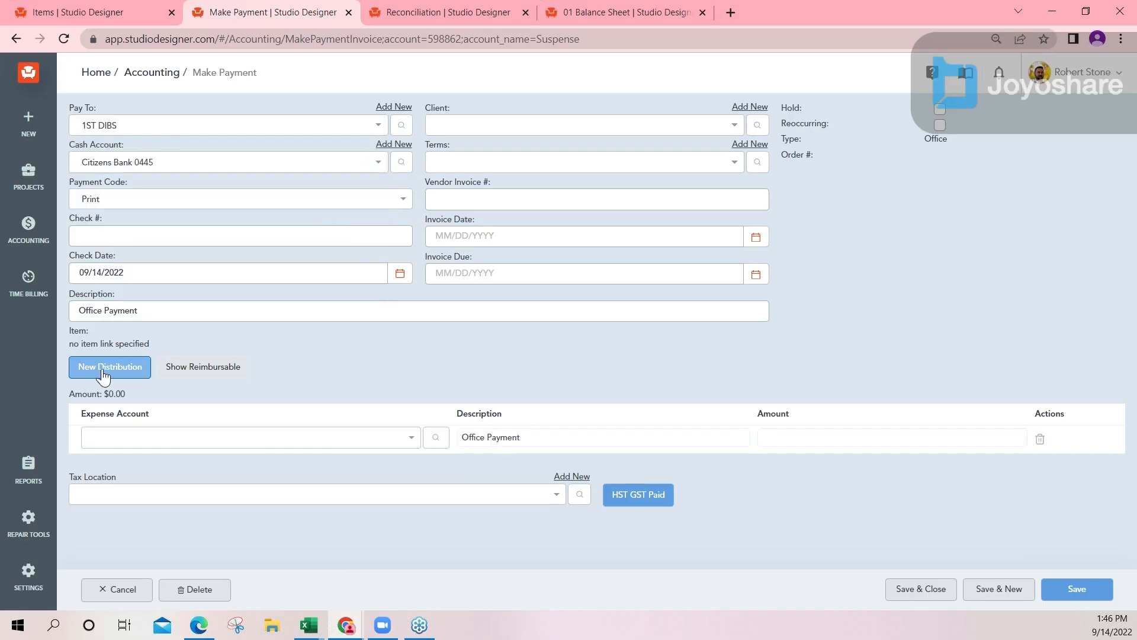
click(131, 435)
text(sus)
click(110, 467)
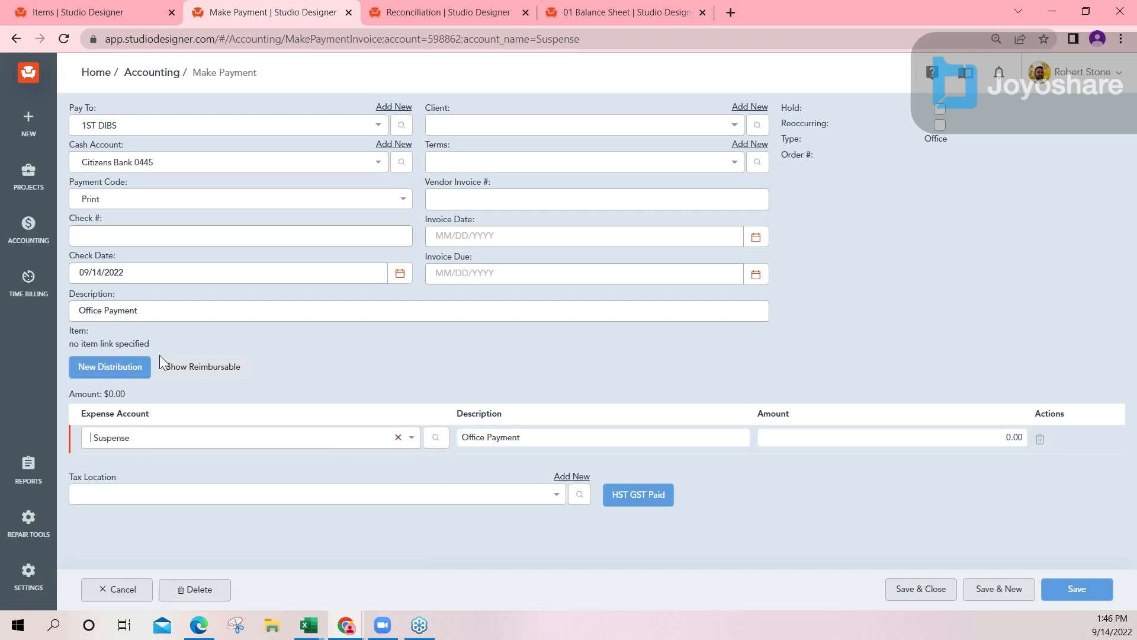
Step: Set the payment code to Manual, keep Citizens Bank 0445 as cash account and enter check number ACH091422
click(134, 198)
click(114, 256)
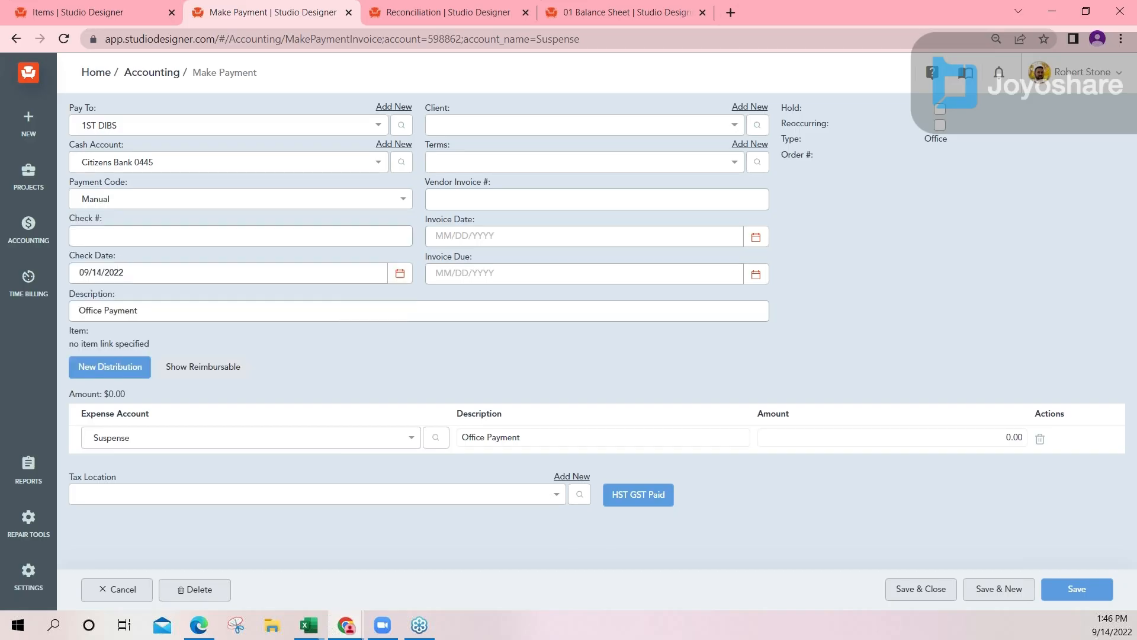
text(ACH)
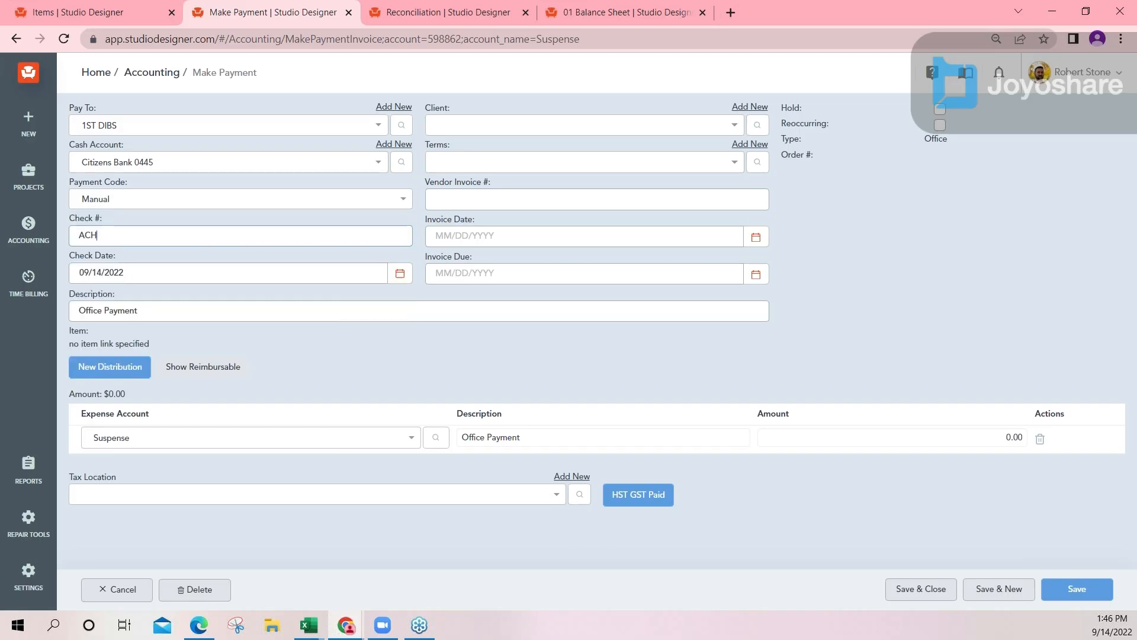
click(159, 167)
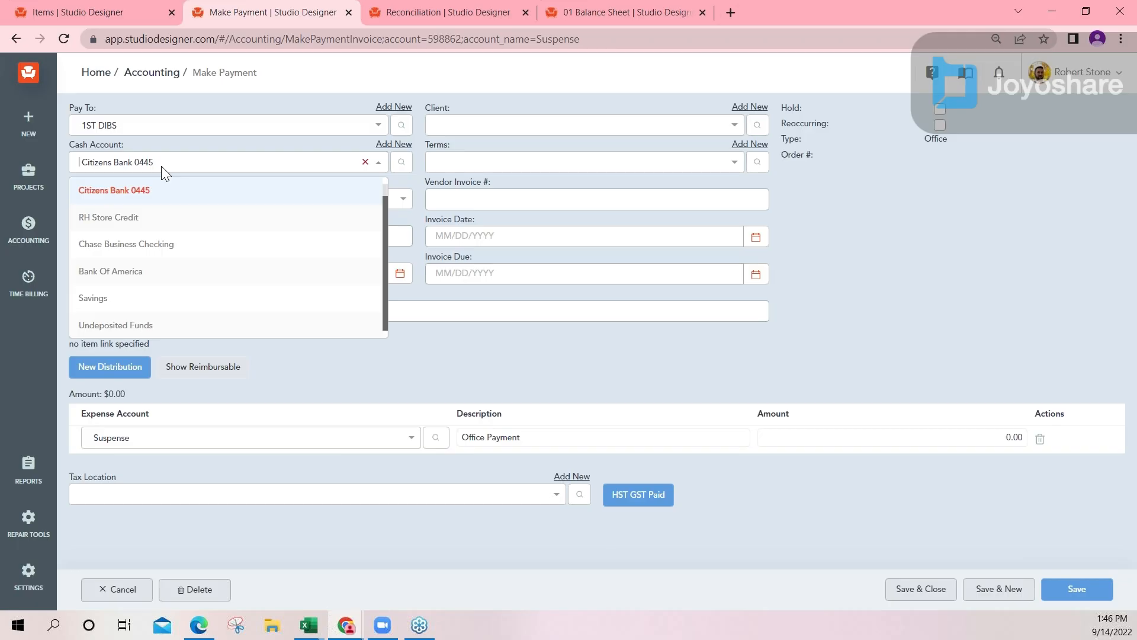
click(128, 190)
text(91422)
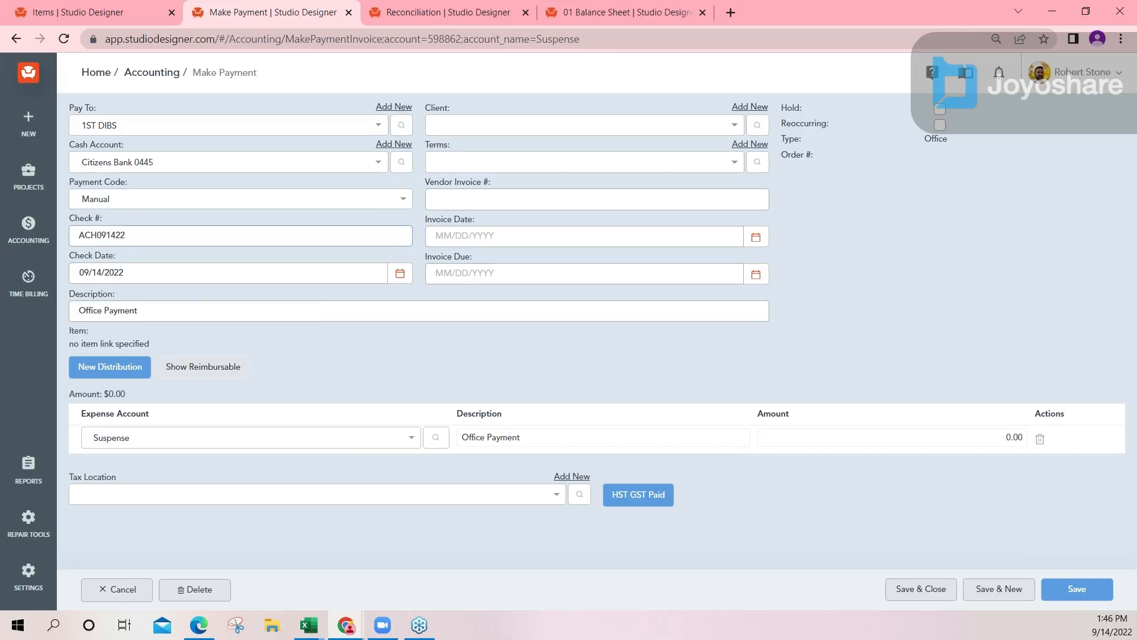
Step: Replace the payment's description with "unknown transaction AMazon"
key(Tab)
text(un)
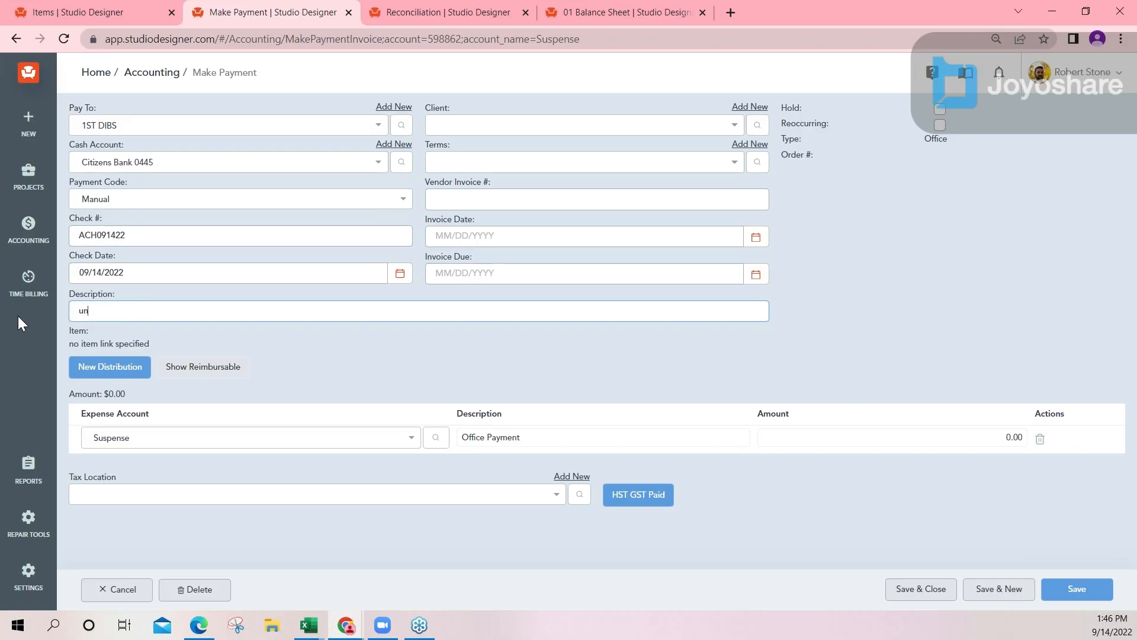
text(known transaction)
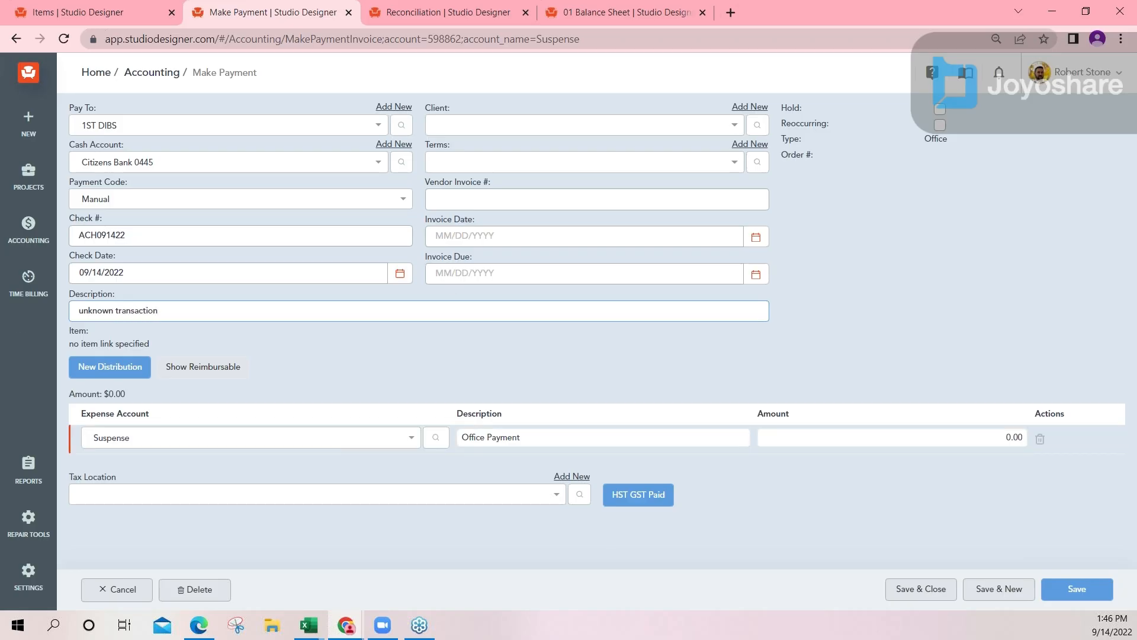
text( AMazon)
key(ctrl+a)
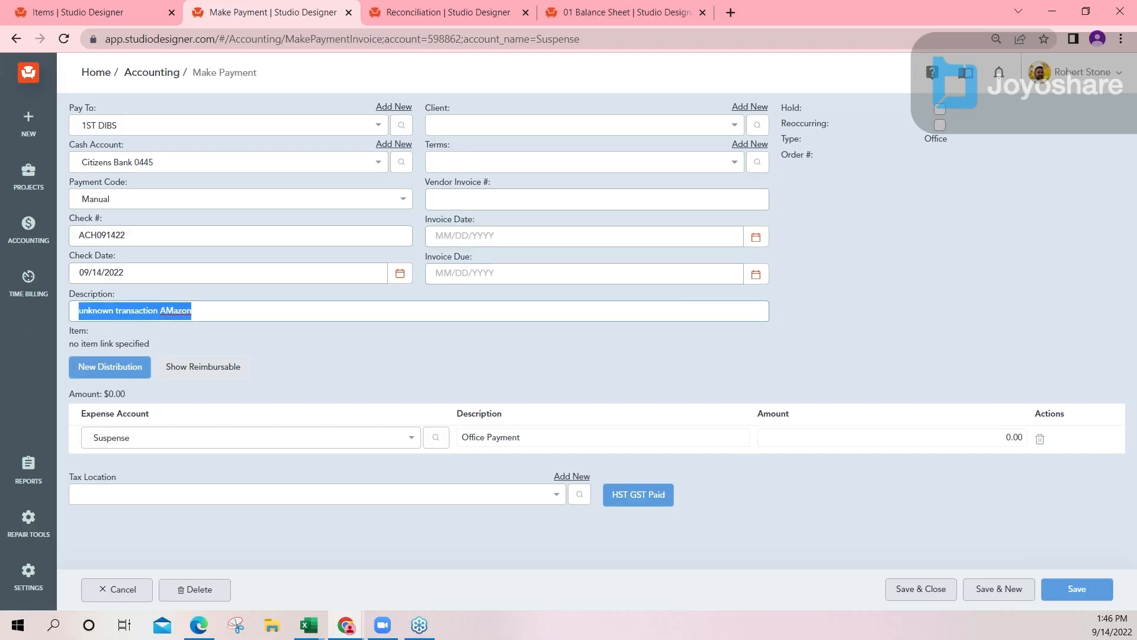
Step: Copy the payment description into the Suspense distribution line, set its amount to 125.00, and save and close the payment
key(ctrl+c)
click(647, 439)
key(ctrl+a)
key(ctrl+v)
key(Tab)
text(125.00)
click(1047, 553)
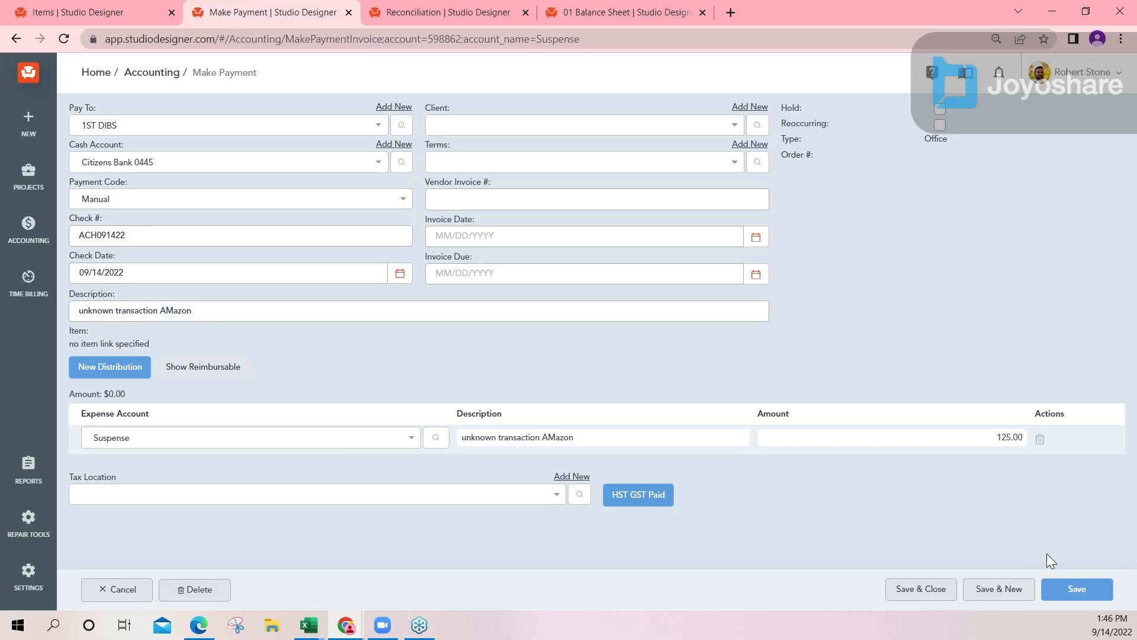
click(927, 588)
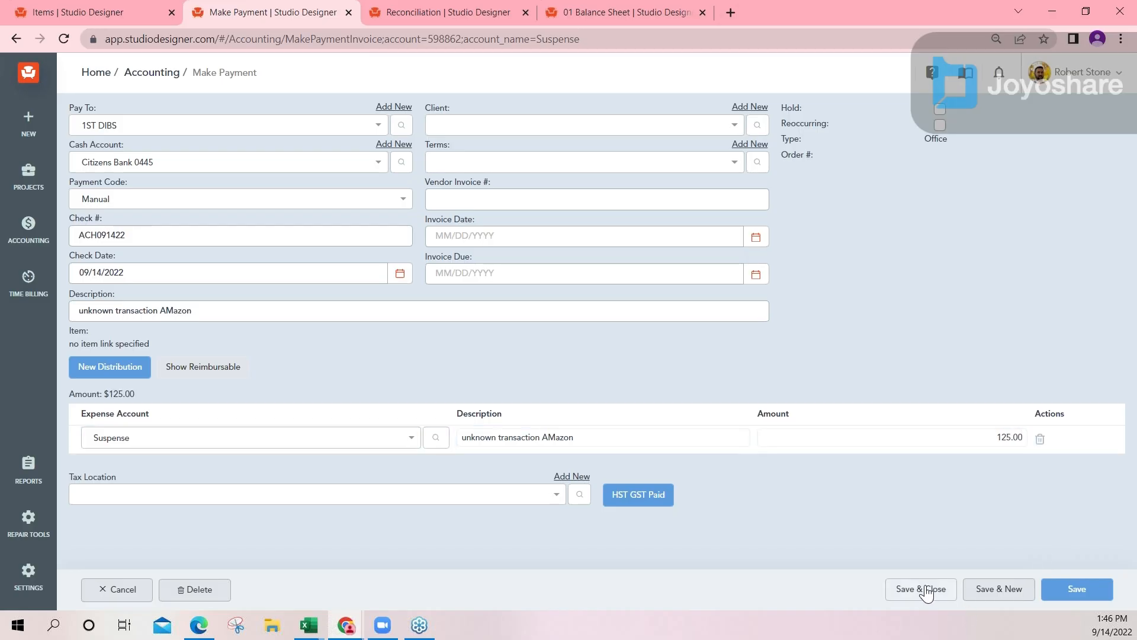
Step: Set the Money Out cash account to Citizens Bank 0445 and look through its pending payments
click(275, 170)
text(citi)
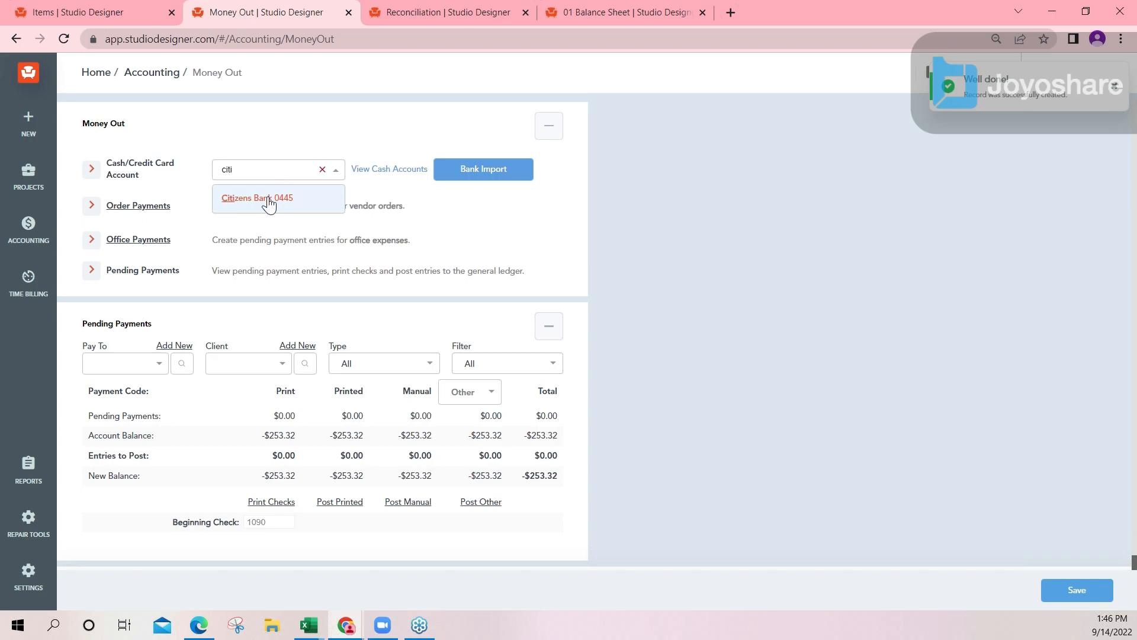
click(269, 199)
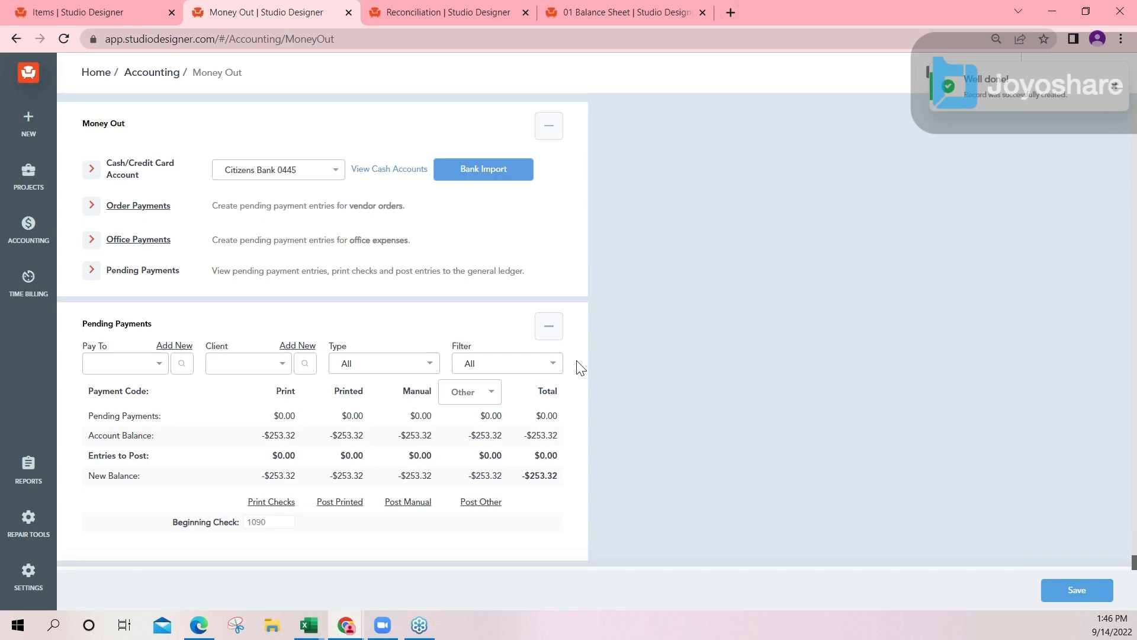
scroll(407, 460, down, 3)
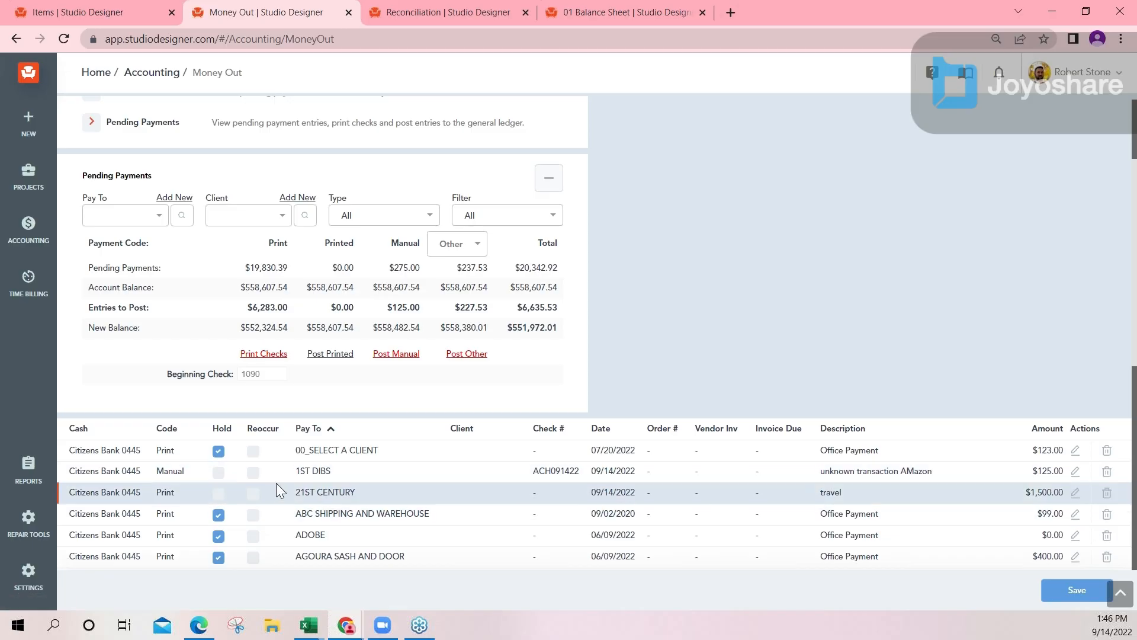
Step: Edit the pending 125.00 payment under ACH091422, change its payee to AMAZON, and save and close it
click(1078, 479)
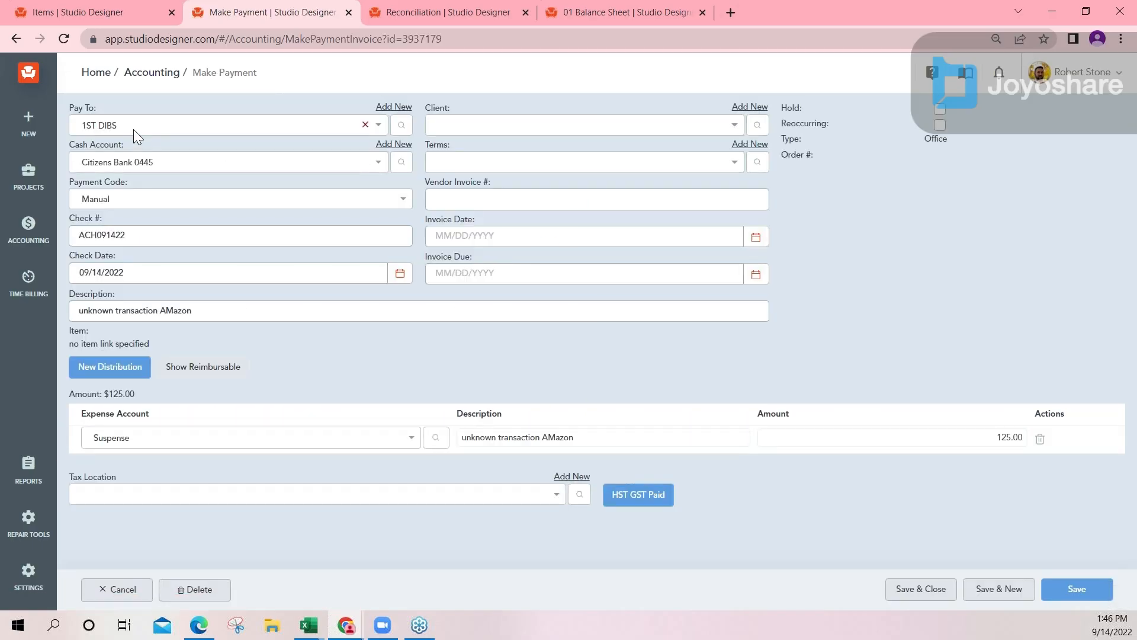
click(132, 128)
text(ama)
click(101, 155)
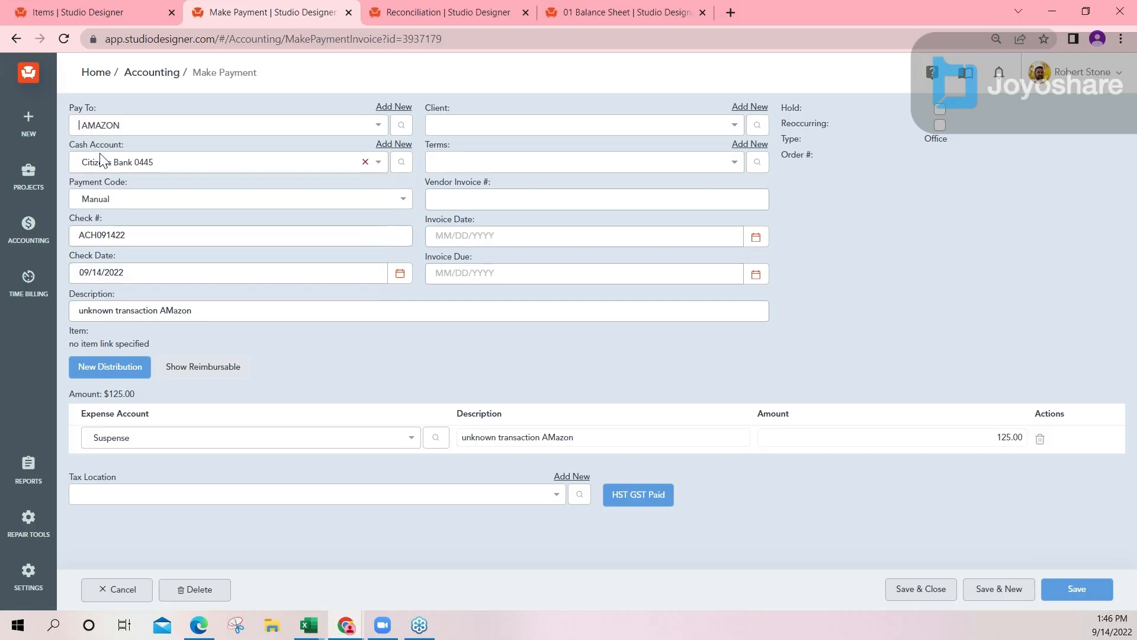
click(918, 589)
Step: Post the manual pending payments for Citizens Bank 0445 and confirm the posting
scroll(616, 438, down, 1)
click(386, 432)
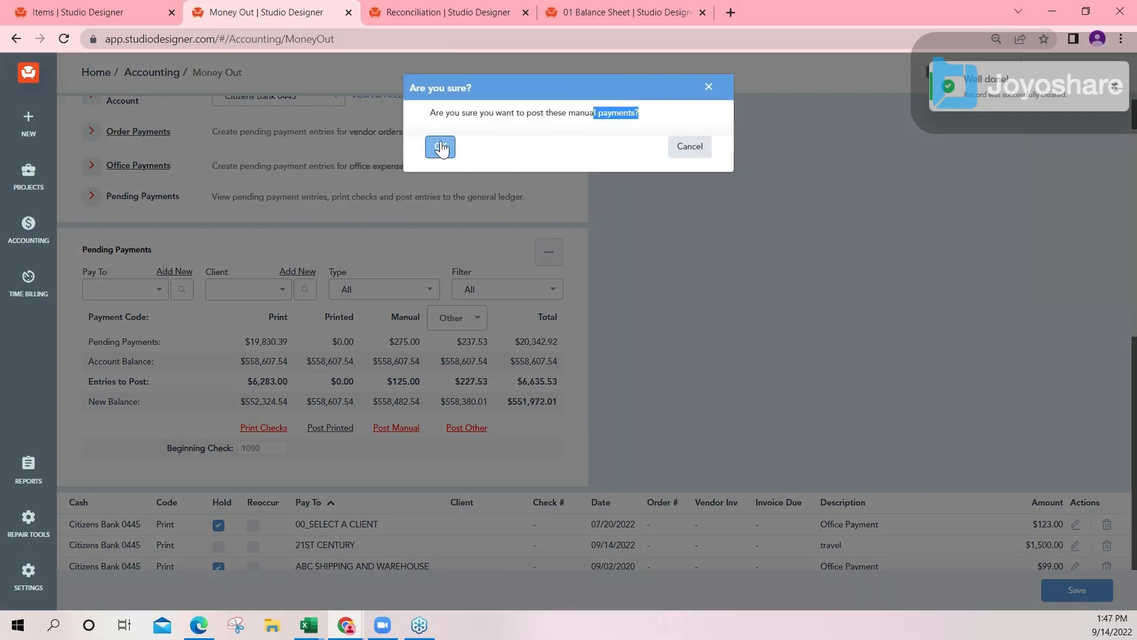
click(441, 148)
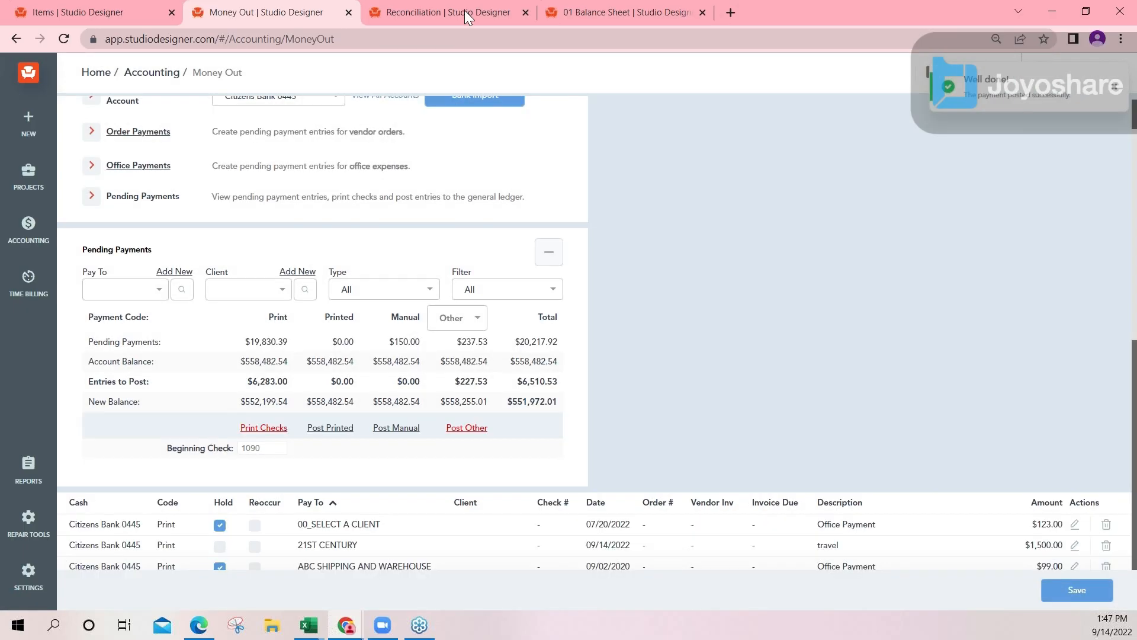
Step: Refresh the Suspense reconciliation, examine the posted AMAZON payment, and return to the 01 Balance Sheet report settings
click(423, 18)
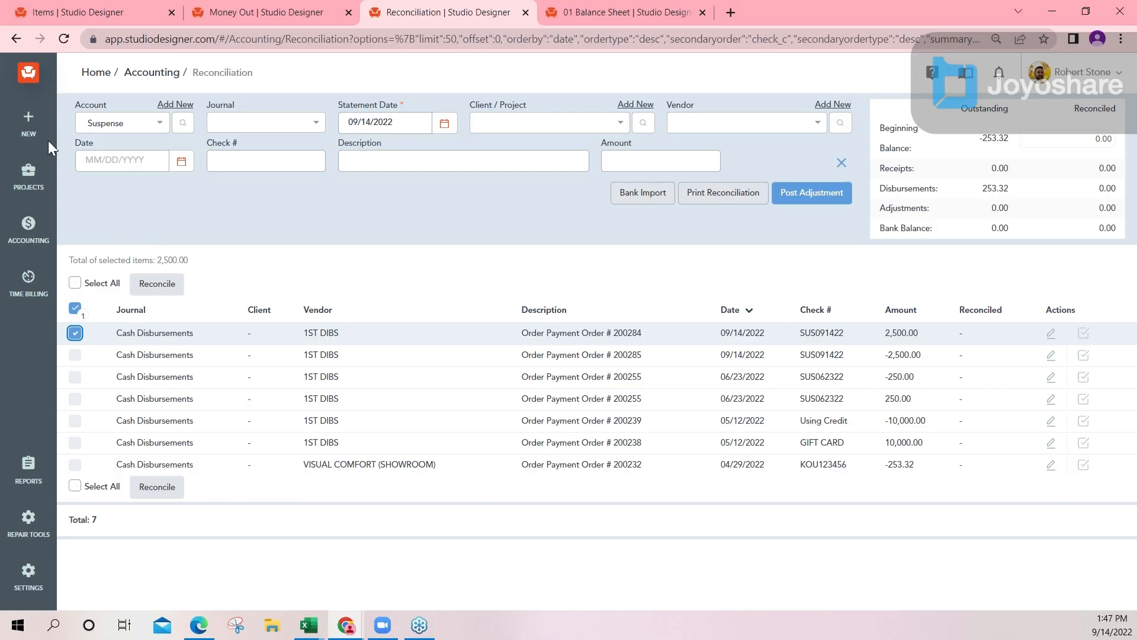
click(66, 36)
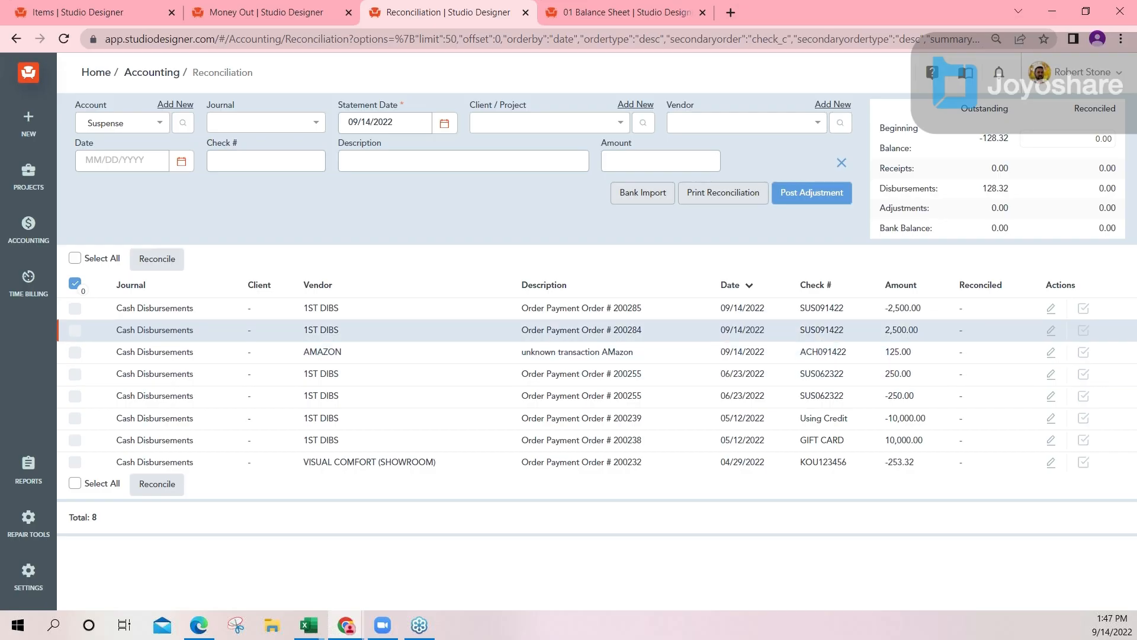
click(603, 12)
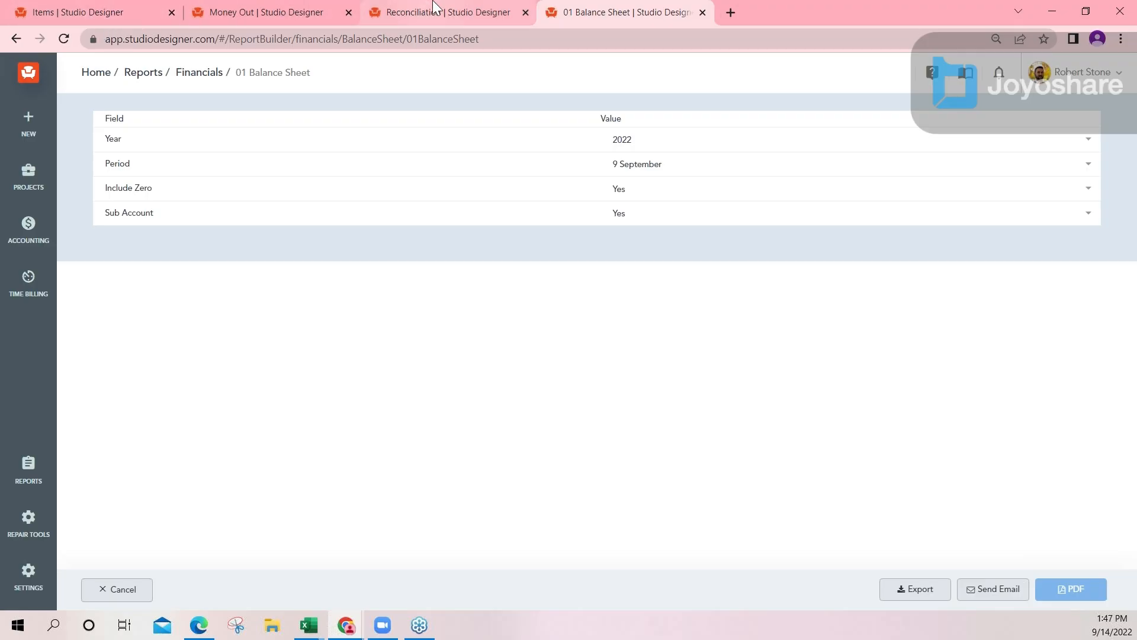
mouse_move(451, 13)
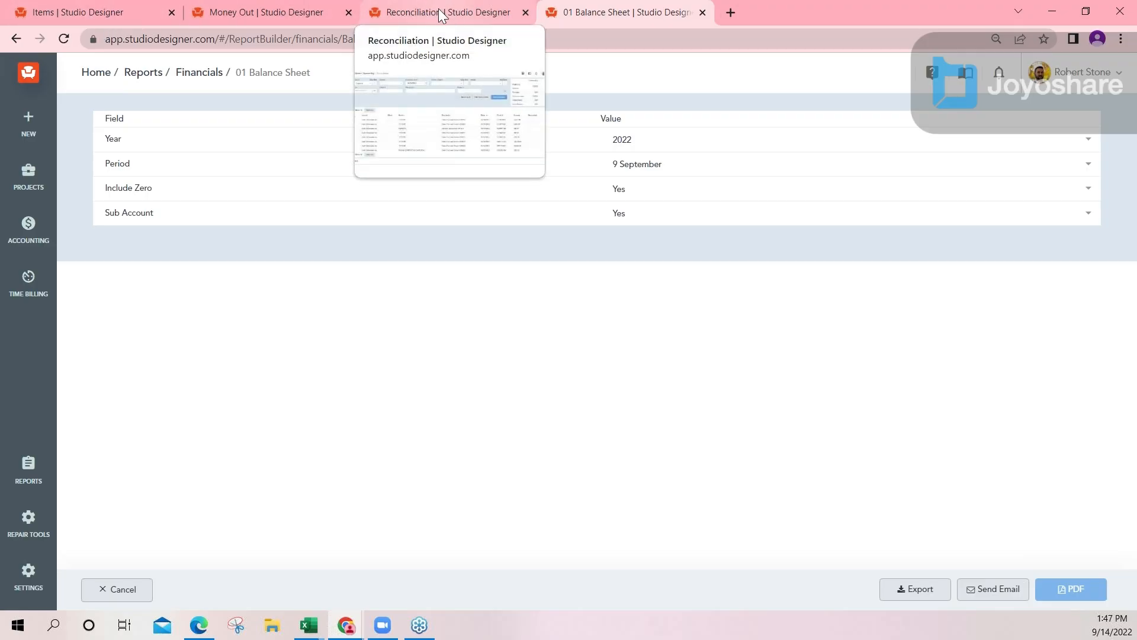